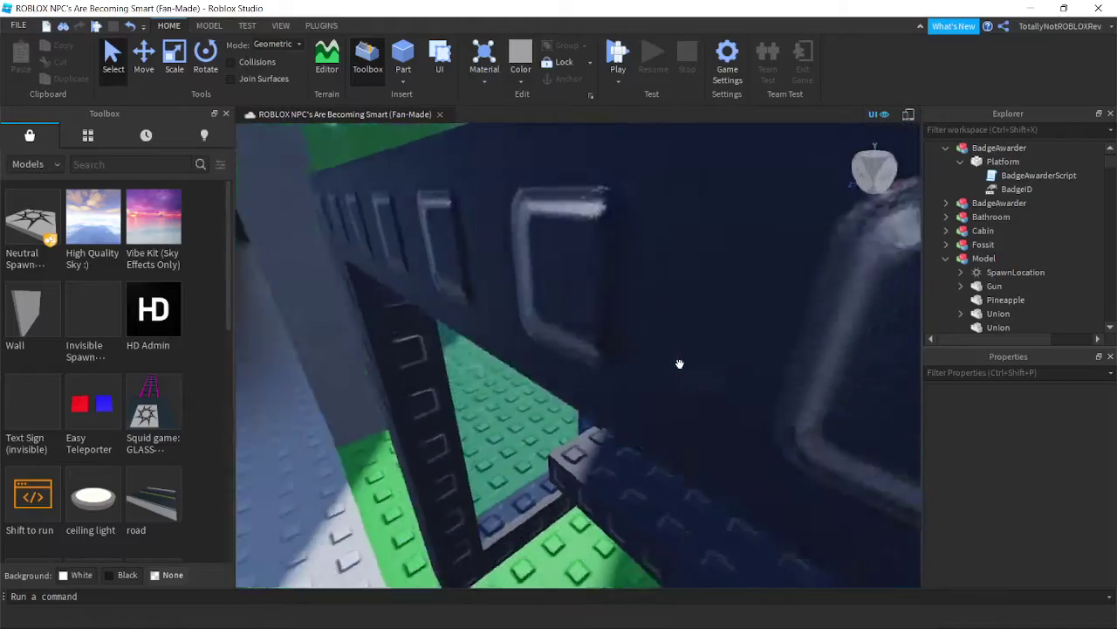
# Look over the town map and browse the recently used models in the Toolbox
pyautogui.scroll(-5, 681, 361)
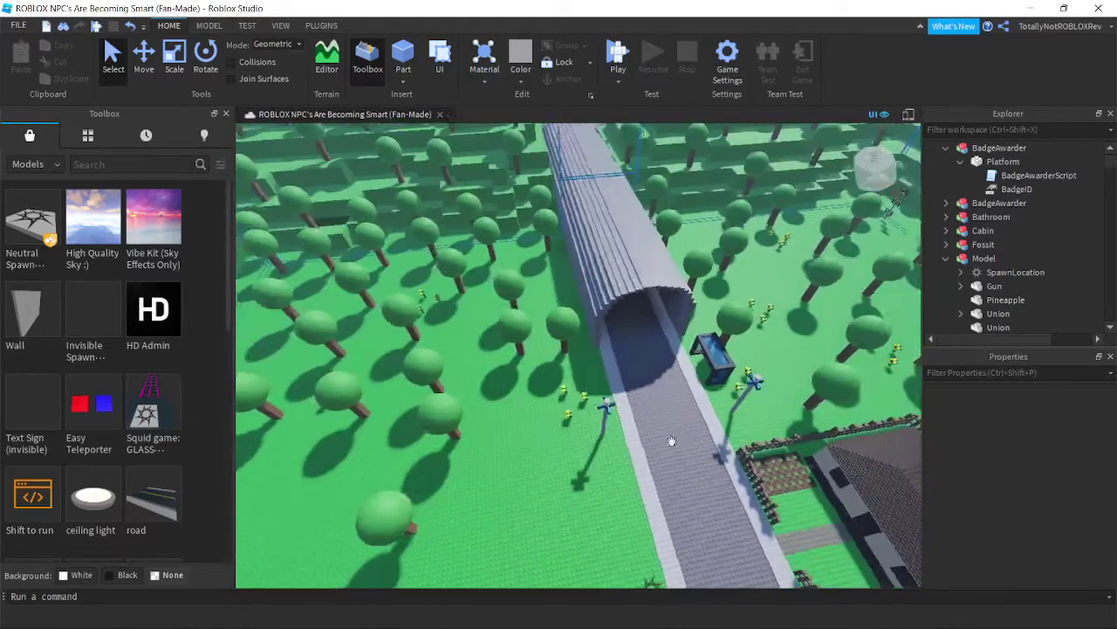
pyautogui.scroll(12, 524, 423)
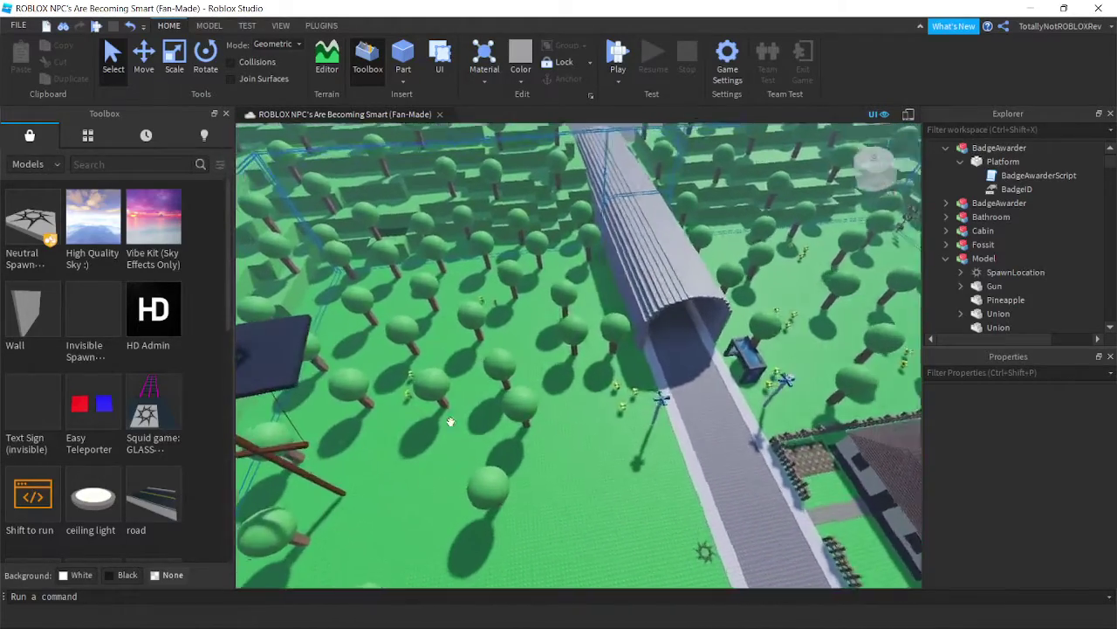
pyautogui.scroll(-10, 450, 422)
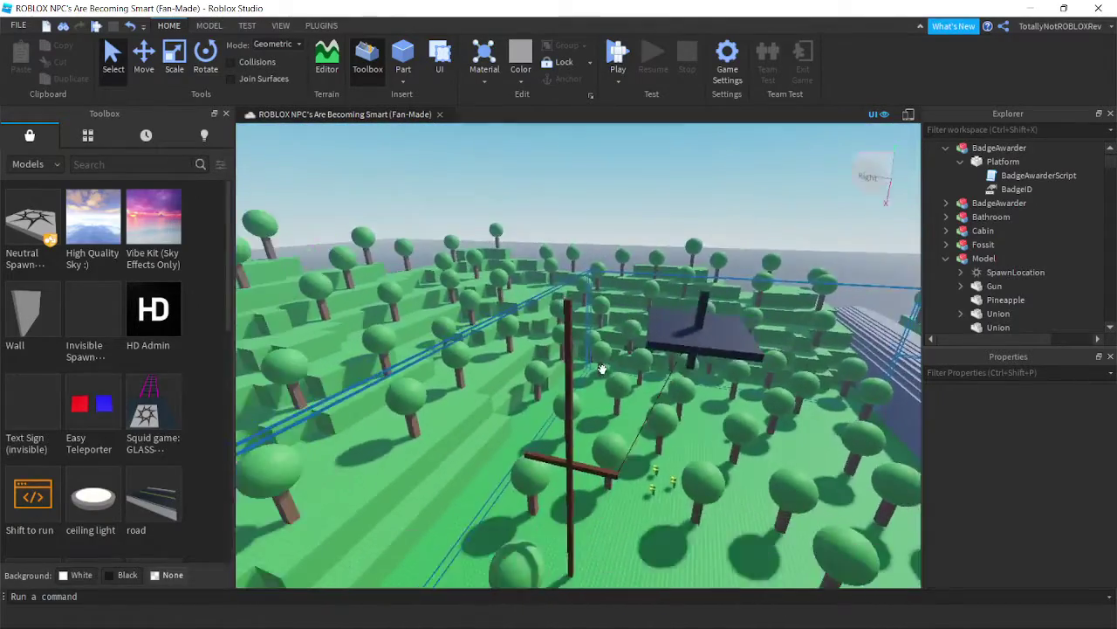
pyautogui.moveTo(601, 368); pyautogui.dragTo(603, 370, button='right')
pyautogui.scroll(3, 603, 370)
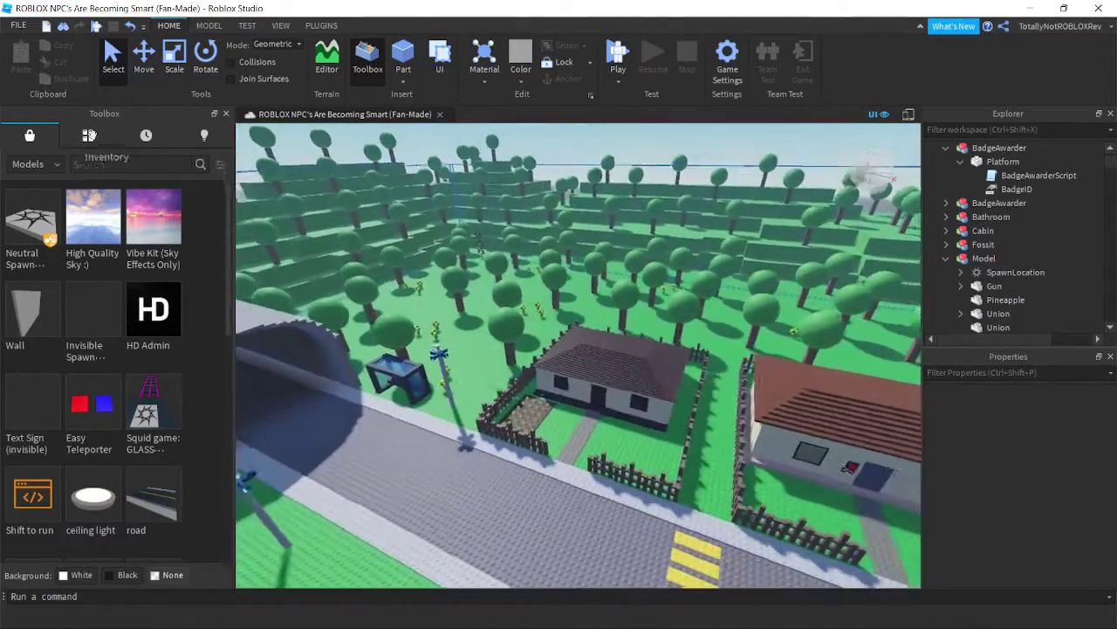
pyautogui.click(147, 135)
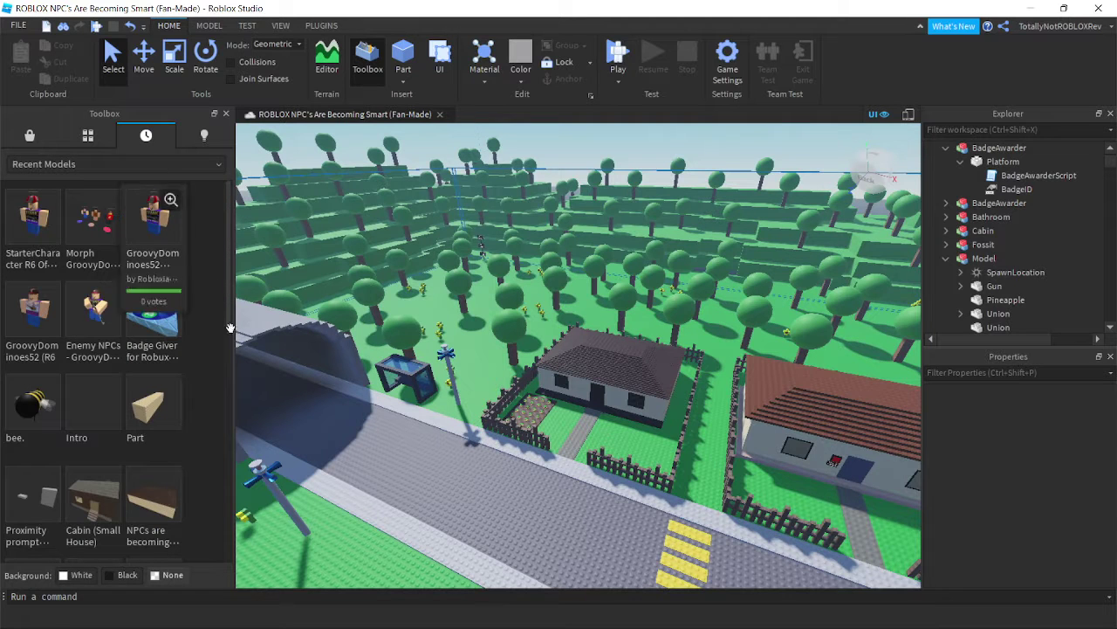
pyautogui.scroll(-5, 162, 494)
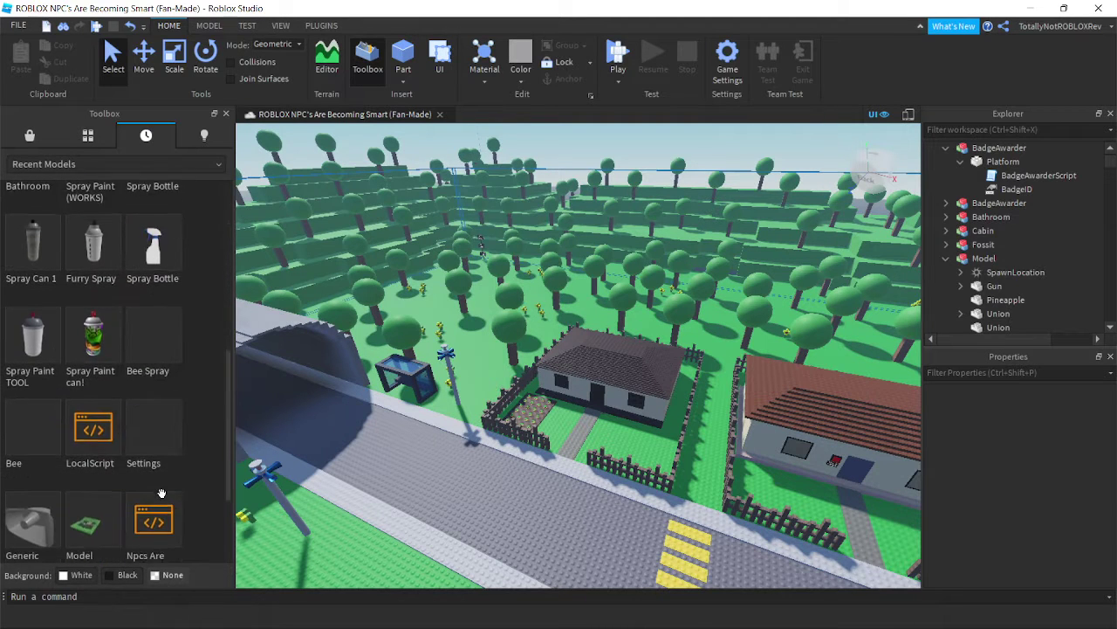
pyautogui.scroll(-3, 161, 494)
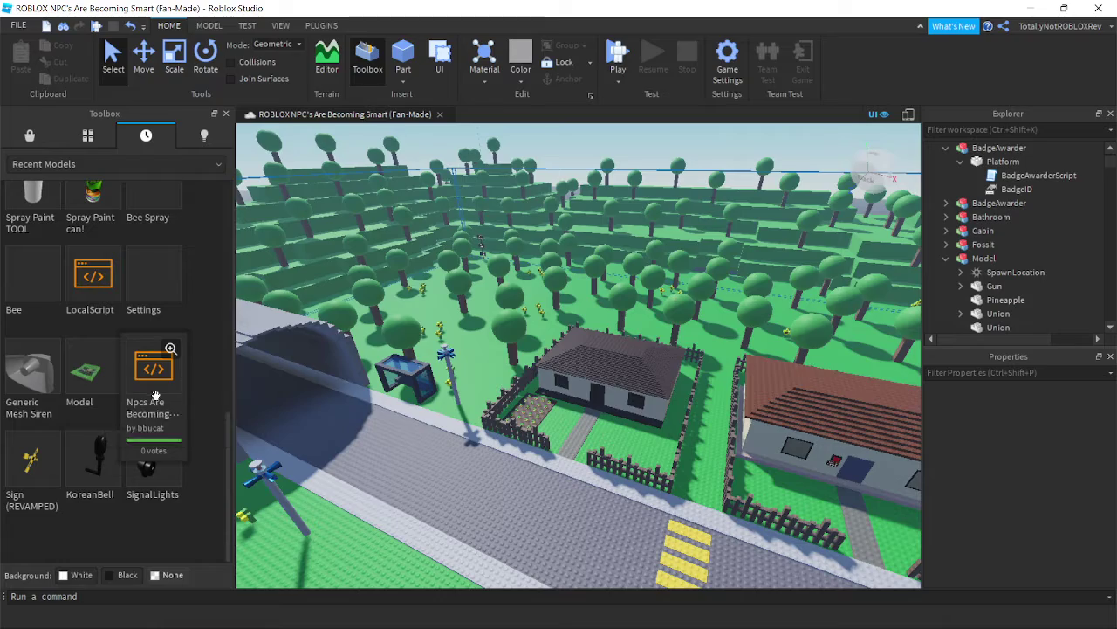
# Examine the street and forest area up to the wooden signpost with the developers' notes
pyautogui.moveTo(568, 460); pyautogui.dragTo(679, 450, button='right')
pyautogui.press('w')
pyautogui.press('s')
pyautogui.press('a')
pyautogui.press('a')
pyautogui.press('s')
pyautogui.press('w')
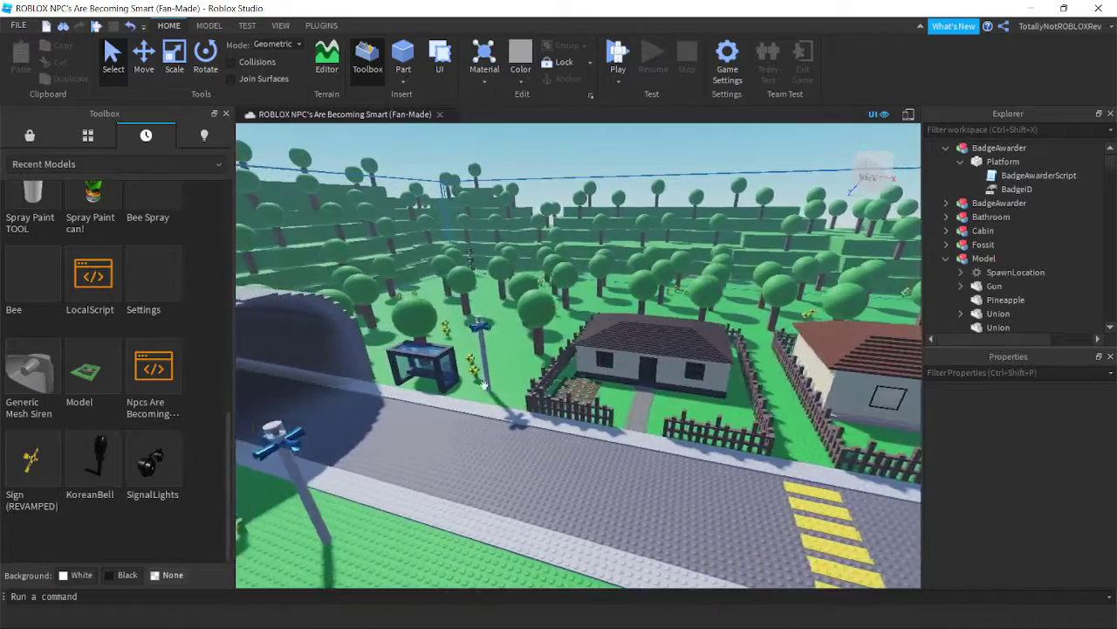
pyautogui.press('w')
pyautogui.moveTo(678, 370); pyautogui.dragTo(683, 372, button='right')
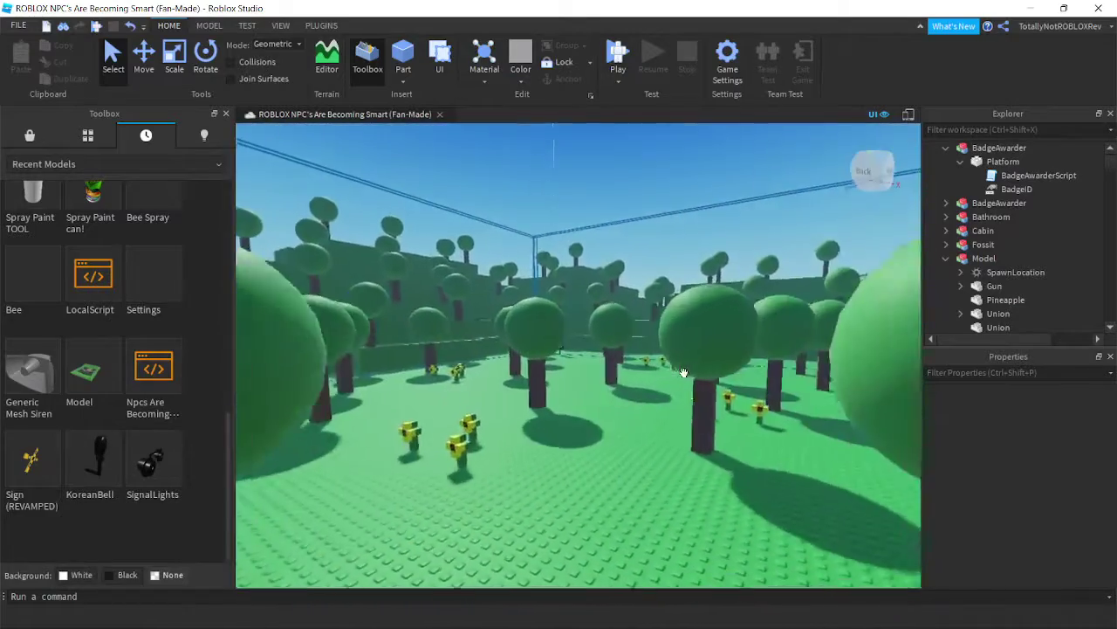
pyautogui.press('w')
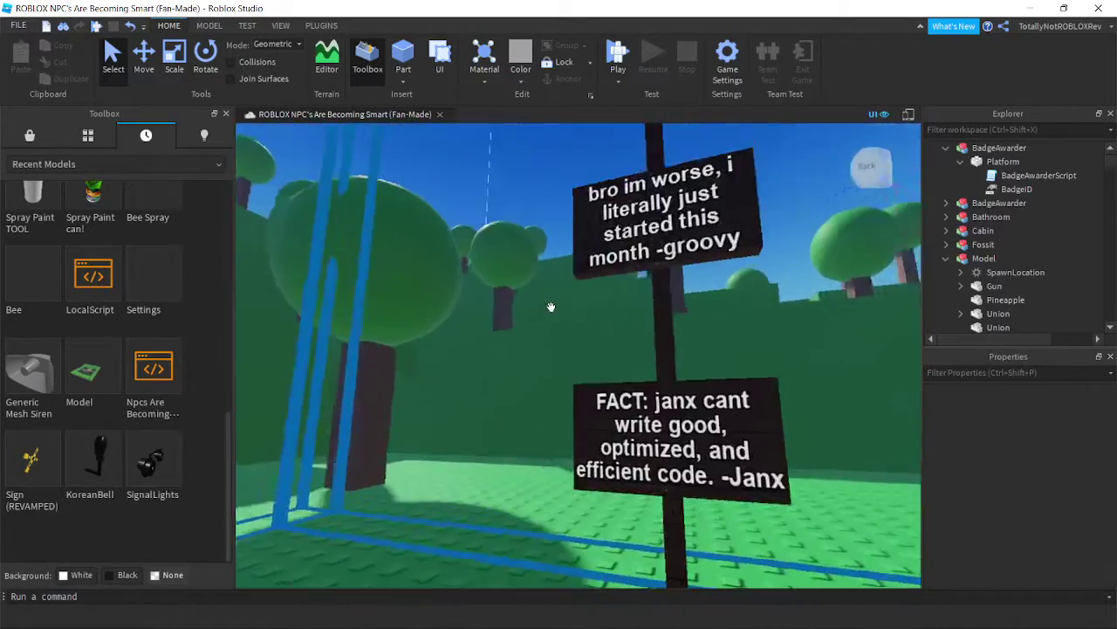
# Examine the striped beehive and its bee swarm under the forest tree
pyautogui.moveTo(543, 310); pyautogui.dragTo(562, 355, button='right')
pyautogui.press('w')
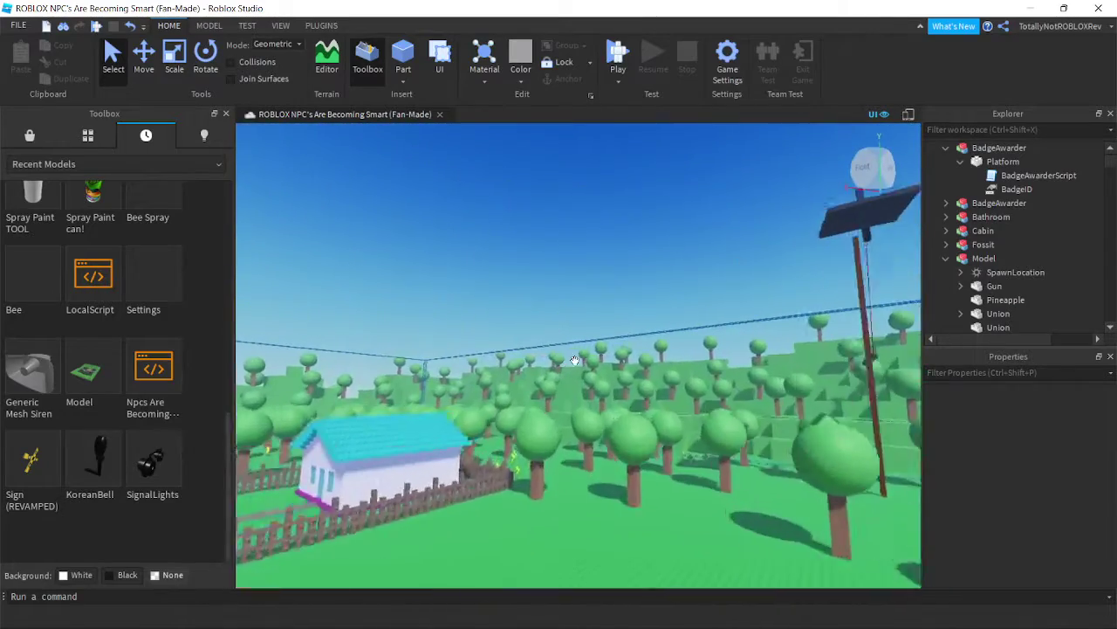
pyautogui.press('w')
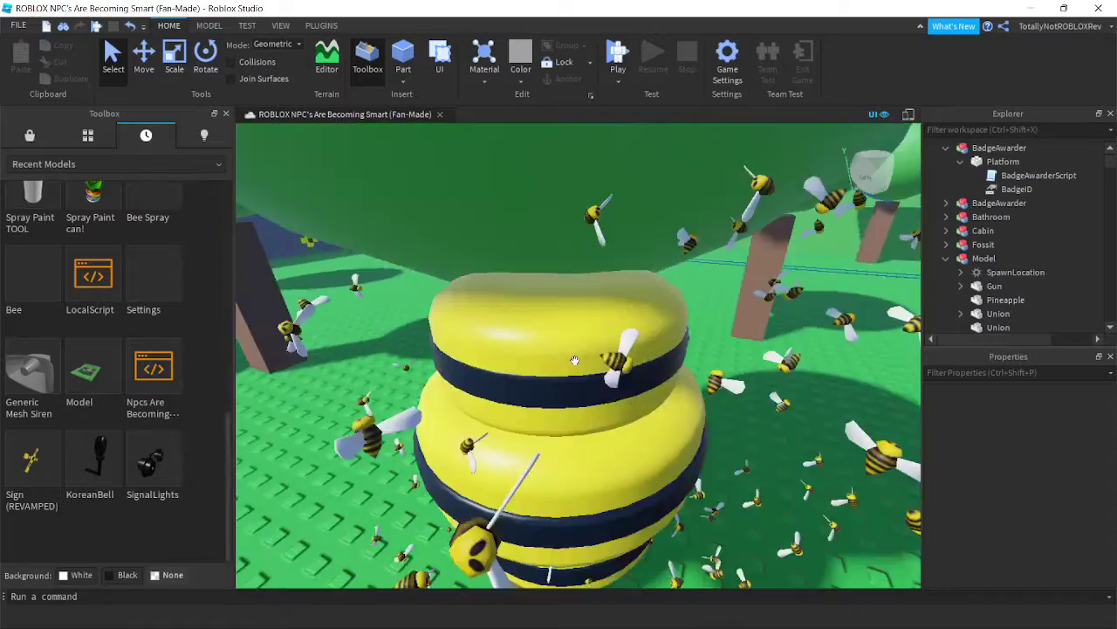
pyautogui.press('s')
pyautogui.moveTo(574, 360); pyautogui.dragTo(584, 394, button='right')
# Examine the character with a bee on its shoulder standing beside the tree trunk
pyautogui.press('w')
pyautogui.press('s')
pyautogui.press('w')
pyautogui.press('s')
pyautogui.press('w')
pyautogui.press('w')
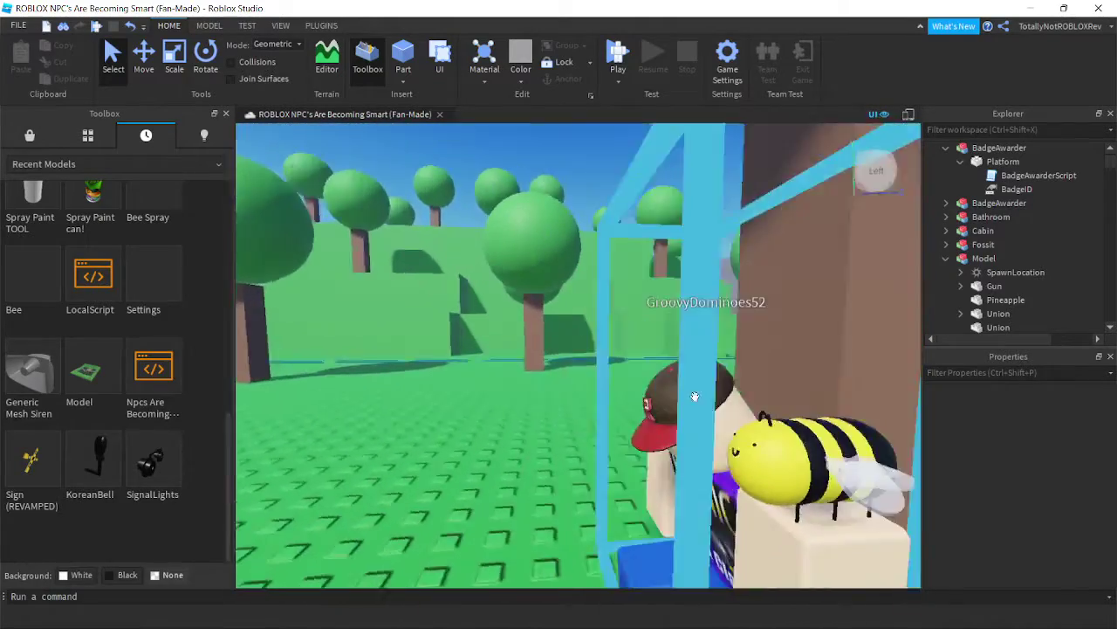
pyautogui.press('a')
pyautogui.moveTo(693, 396); pyautogui.dragTo(718, 396, button='right')
pyautogui.scroll(4, 689, 397)
pyautogui.scroll(-3, 689, 397)
pyautogui.scroll(4, 689, 397)
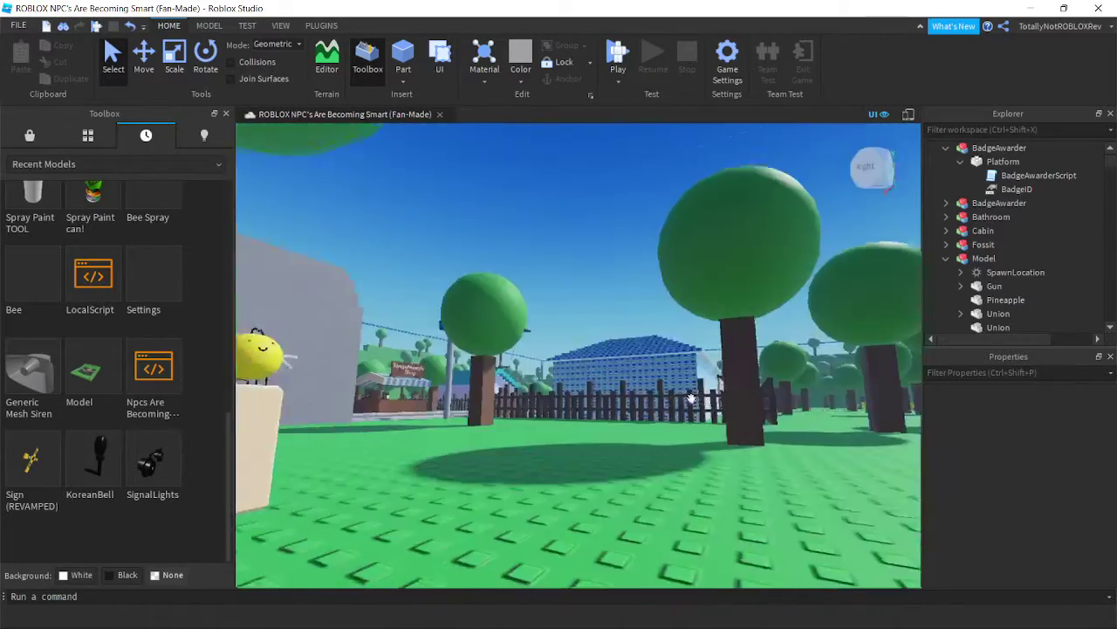
# Inspect the fenced houses up close, including the wall with the purple base trim, and leave nothing selected
pyautogui.press('w')
pyautogui.press('w')
pyautogui.press('a')
pyautogui.press('w')
pyautogui.press('w')
pyautogui.press('s')
pyautogui.press('s')
pyautogui.press('a')
pyautogui.press('w')
pyautogui.press('a')
pyautogui.press('w')
pyautogui.press('w')
pyautogui.press('w')
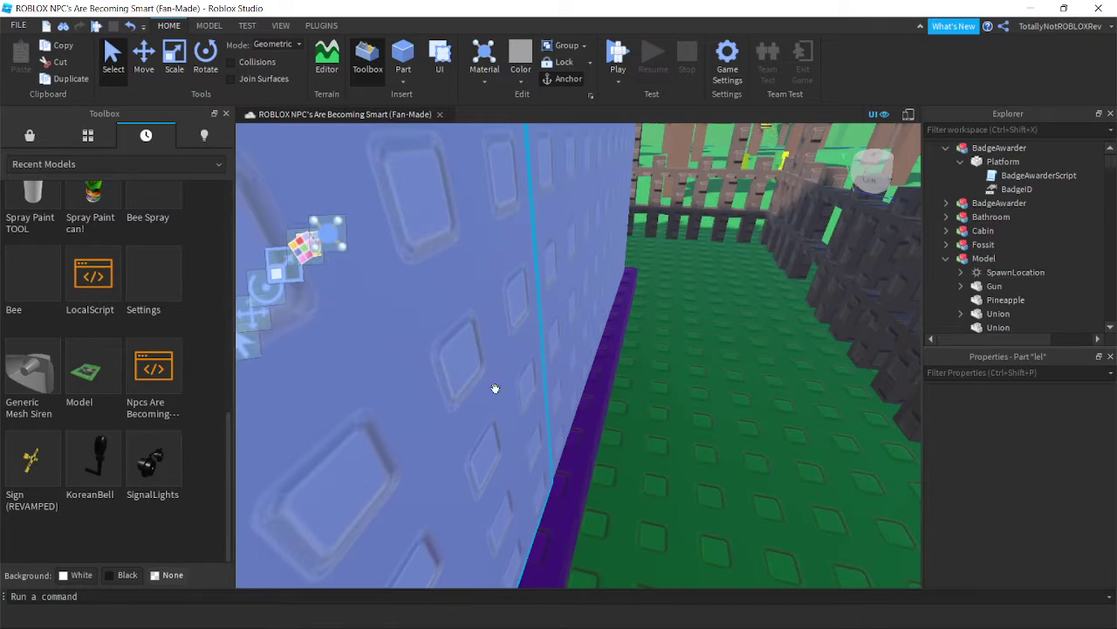
pyautogui.scroll(10, 968, 301)
pyautogui.moveTo(730, 324); pyautogui.dragTo(728, 325, button='right')
pyautogui.scroll(-8, 728, 324)
pyautogui.click(713, 351)
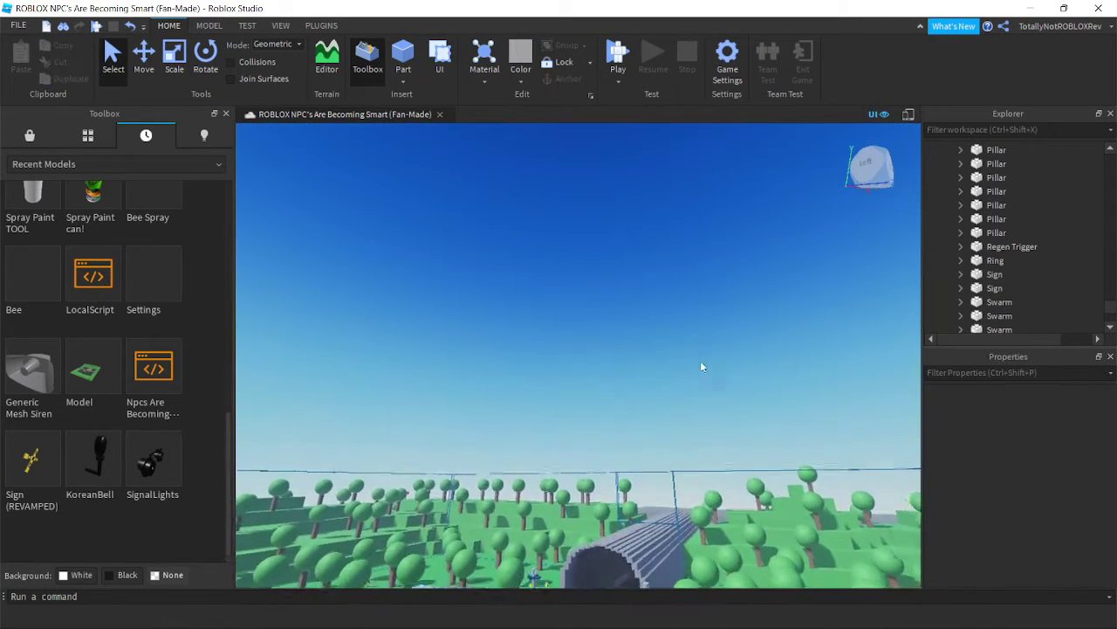
# Examine the neighbourhood around the tunnel road, including the dark-roofed house with its garden and the surrounding forest
pyautogui.moveTo(701, 361); pyautogui.dragTo(629, 380, button='right')
pyautogui.scroll(8, 700, 359)
pyautogui.press('w')
pyautogui.press('s')
pyautogui.press('d')
pyautogui.press('w')
pyautogui.press('w')
pyautogui.press('w')
pyautogui.press('w')
pyautogui.press('w')
pyautogui.press('s')
pyautogui.press('s')
pyautogui.press('w')
pyautogui.press('w')
pyautogui.press('s')
pyautogui.press('w')
pyautogui.press('w')
pyautogui.press('a')
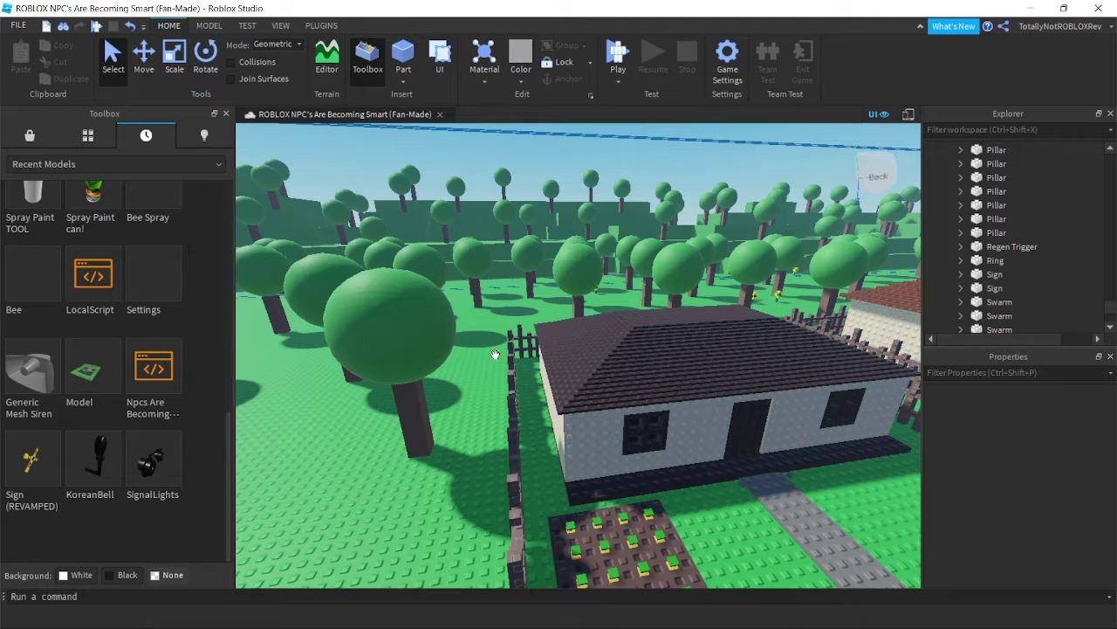
pyautogui.scroll(4, 564, 354)
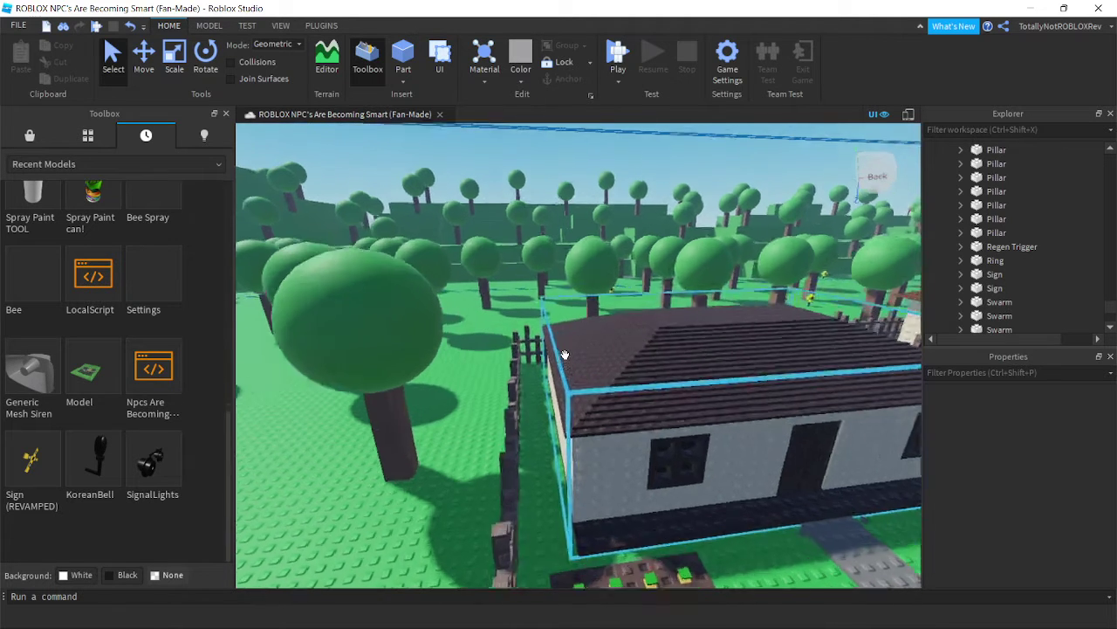
pyautogui.moveTo(564, 355); pyautogui.dragTo(565, 354, button='right')
pyautogui.press('d')
pyautogui.scroll(-3, 564, 354)
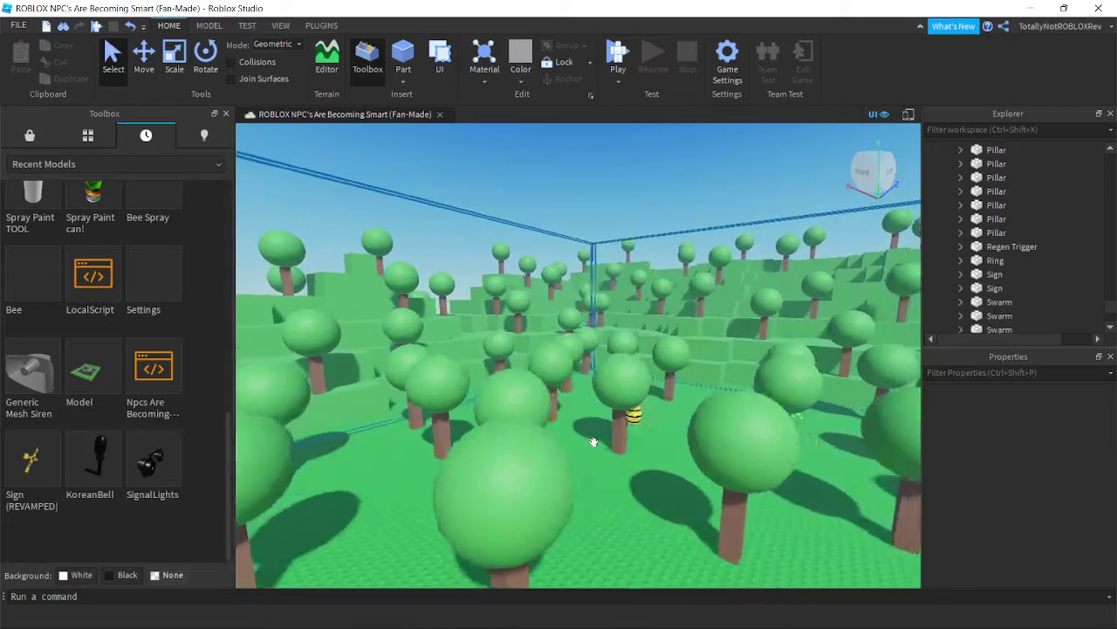
# Open the Toolbox's marketplace models, ready for a new search
pyautogui.press('s')
pyautogui.moveTo(594, 440); pyautogui.dragTo(593, 441, button='right')
pyautogui.click(29, 136)
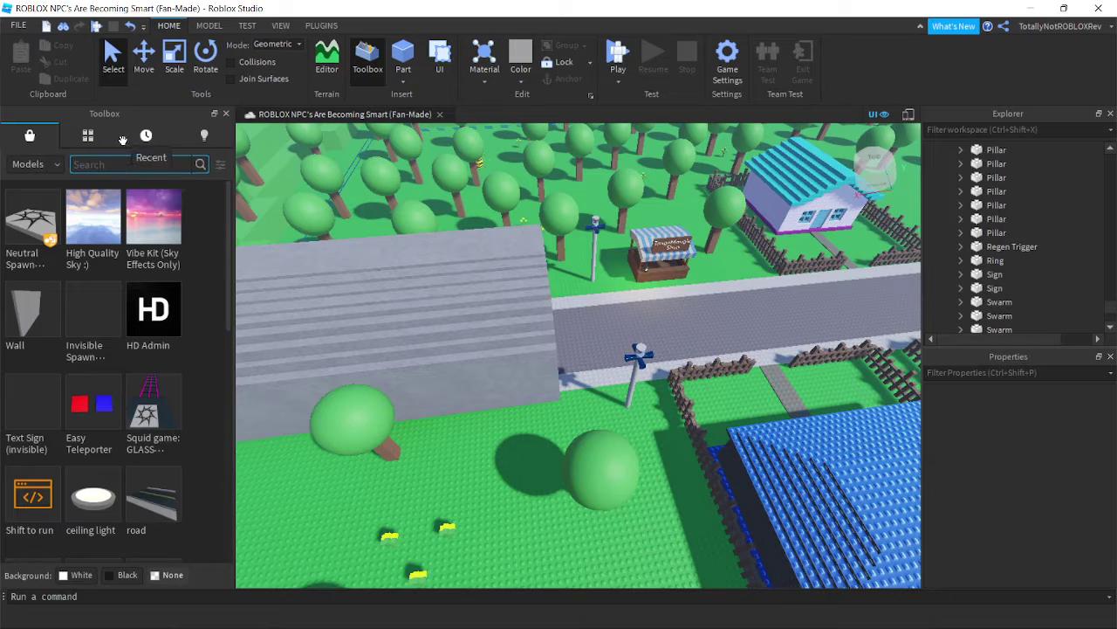
pyautogui.write('N')
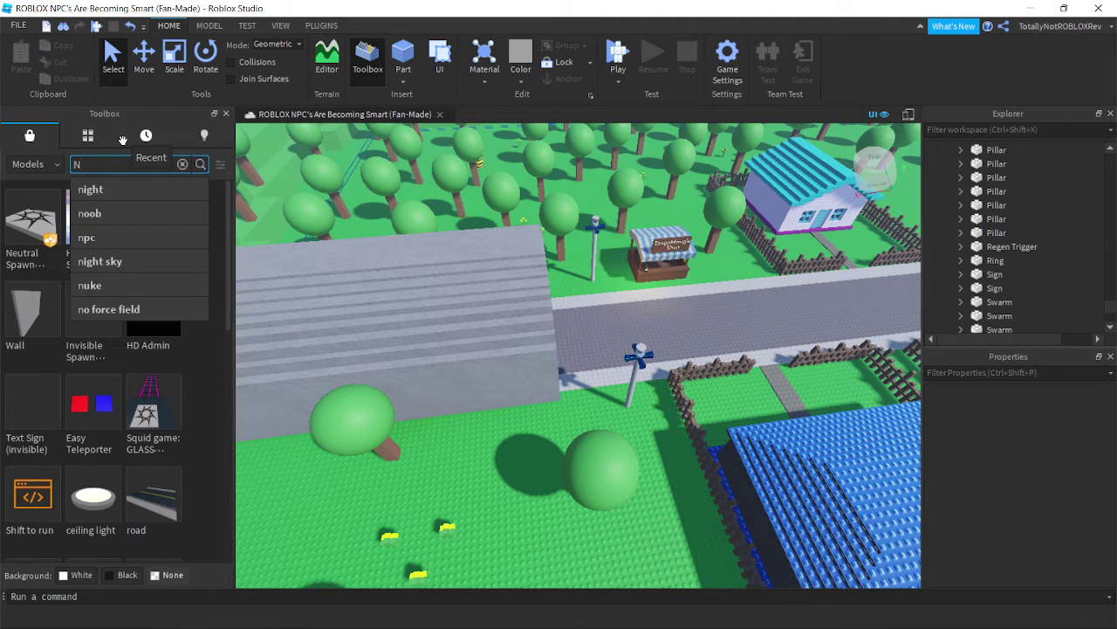
pyautogui.press('BackSpace')
pyautogui.write('Teleport')
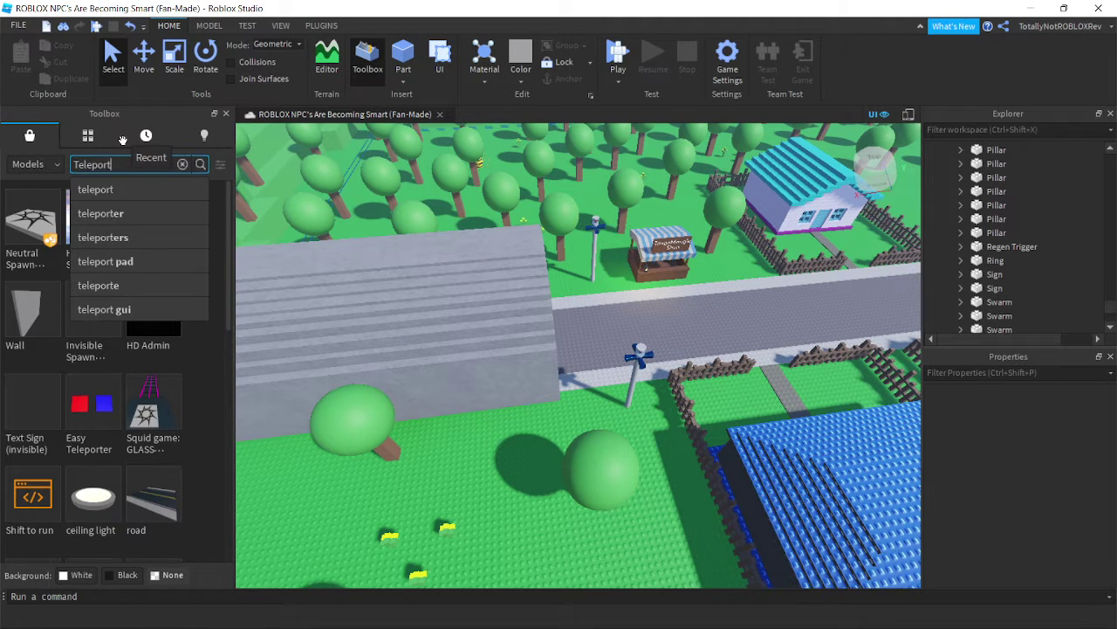
pyautogui.press('BackSpace')
pyautogui.press('BackSpace')
pyautogui.press('BackSpace')
pyautogui.press('BackSpace')
pyautogui.press('BackSpace')
pyautogui.press('BackSpace')
pyautogui.press('BackSpace')
pyautogui.press('BackSpace')
pyautogui.press('BackSpace')
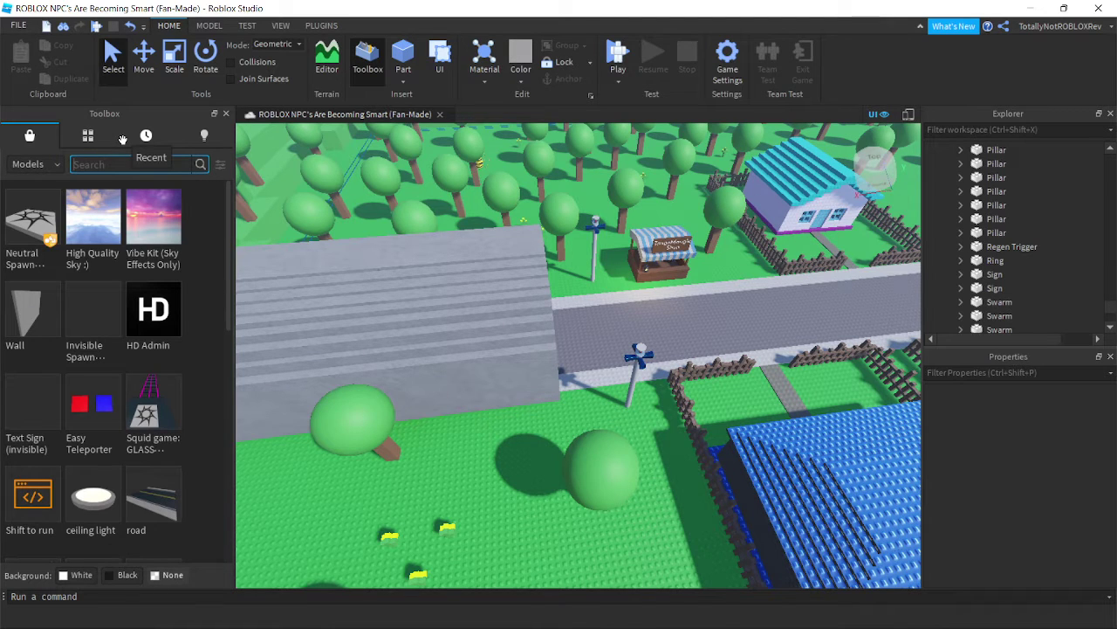
# Search the Toolbox models for "Portal" and insert the blue swirling Portal model
pyautogui.write('Portal')
pyautogui.press('Return')
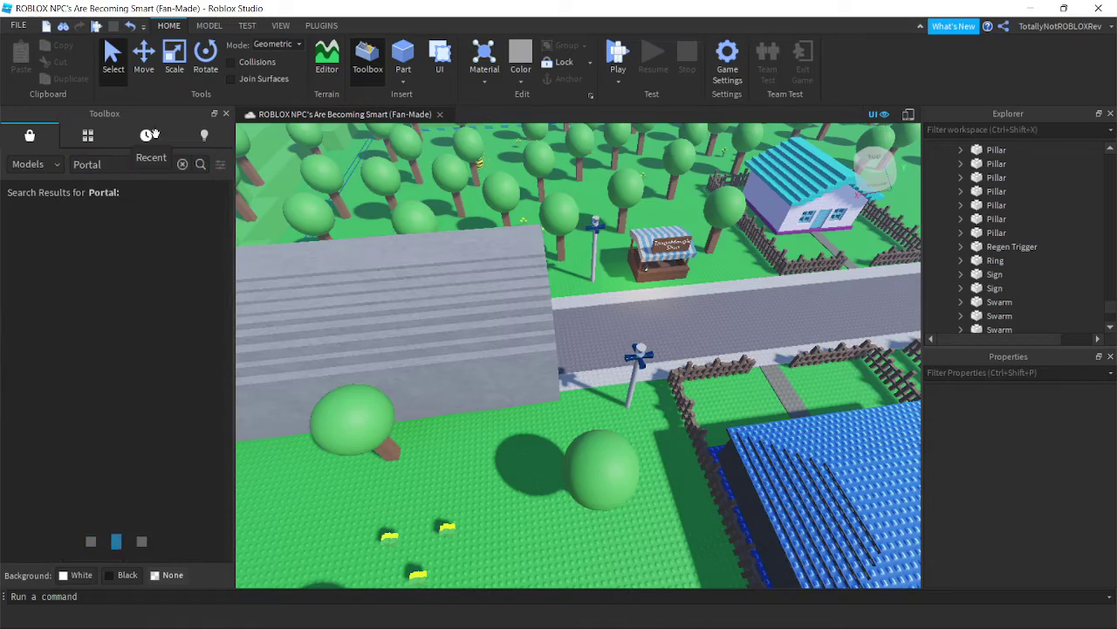
pyautogui.moveTo(717, 495); pyautogui.dragTo(718, 495, button='right')
pyautogui.press('w')
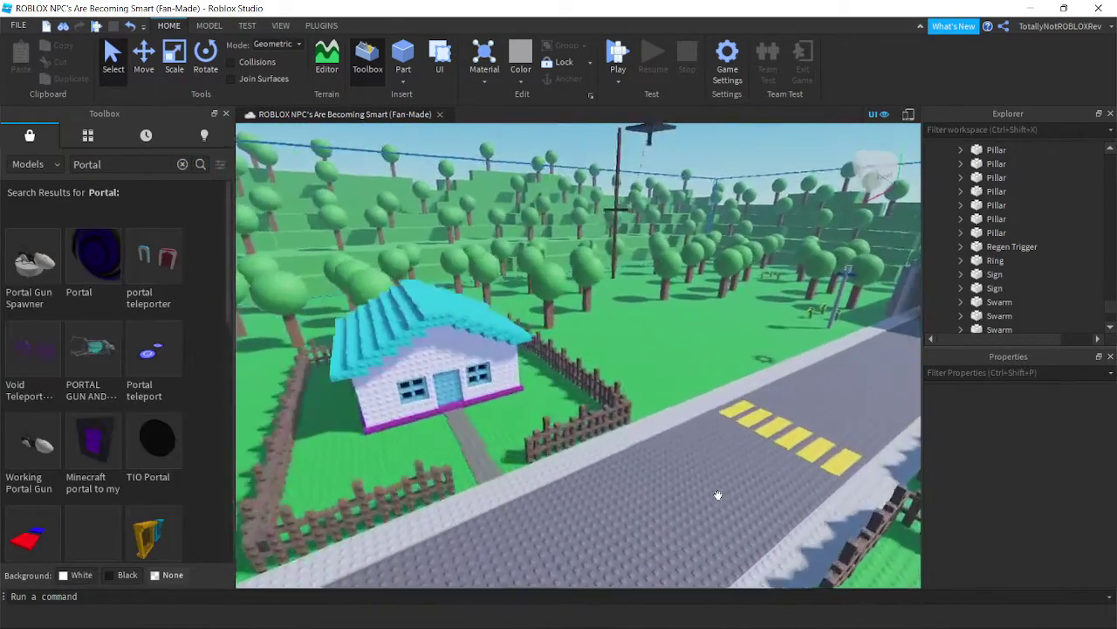
pyautogui.press('d')
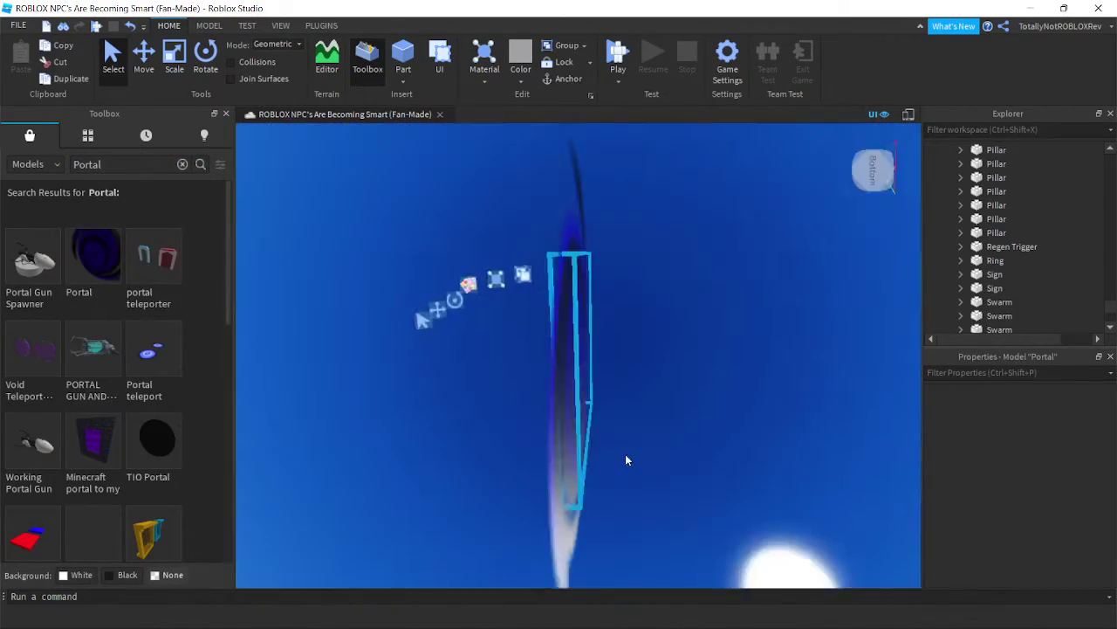
# Bring the portal down from the sky to the corner of the blue-roofed house
pyautogui.moveTo(625, 456); pyautogui.dragTo(625, 456, button='right')
pyautogui.scroll(-2, 625, 457)
pyautogui.moveTo(603, 365); pyautogui.dragTo(602, 370)
pyautogui.moveTo(603, 368); pyautogui.dragTo(602, 370, button='right')
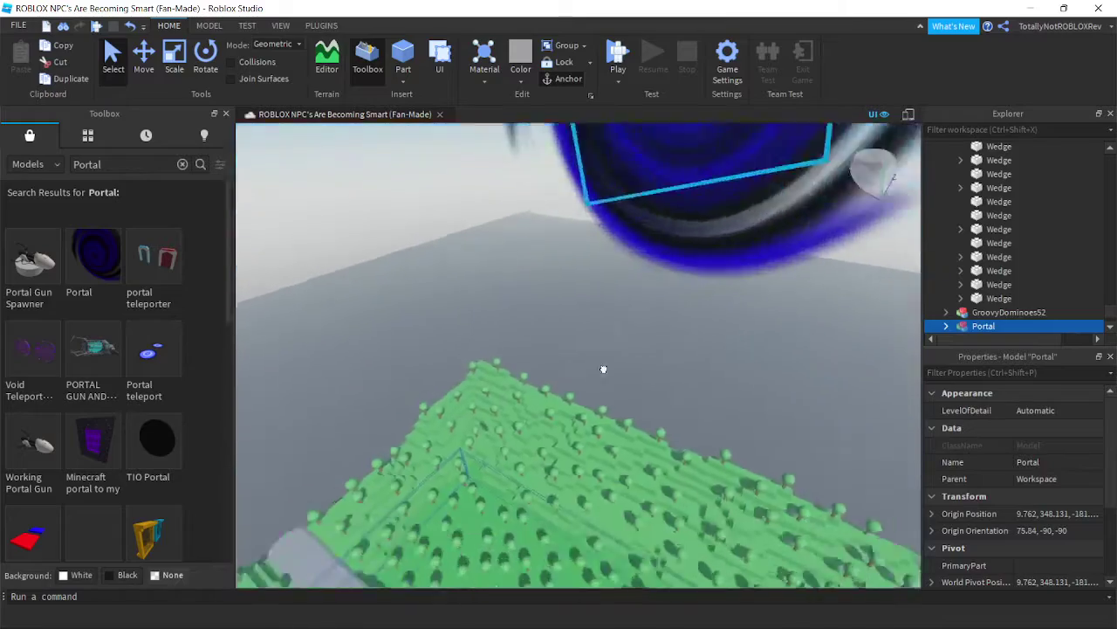
pyautogui.moveTo(602, 370); pyautogui.dragTo(591, 444)
pyautogui.moveTo(601, 369); pyautogui.dragTo(602, 369, button='right')
pyautogui.scroll(4, 591, 502)
pyautogui.moveTo(591, 444); pyautogui.dragTo(564, 509)
pyautogui.scroll(2, 573, 511)
pyautogui.moveTo(564, 512); pyautogui.dragTo(564, 509, button='right')
pyautogui.moveTo(564, 509); pyautogui.dragTo(544, 469)
pyautogui.moveTo(564, 509); pyautogui.dragTo(544, 468, button='right')
pyautogui.moveTo(544, 468); pyautogui.dragTo(414, 312)
pyautogui.moveTo(544, 469); pyautogui.dragTo(415, 312, button='right')
pyautogui.scroll(3, 415, 313)
pyautogui.moveTo(415, 313); pyautogui.dragTo(413, 350)
pyautogui.scroll(-1, 407, 344)
pyautogui.press('d')
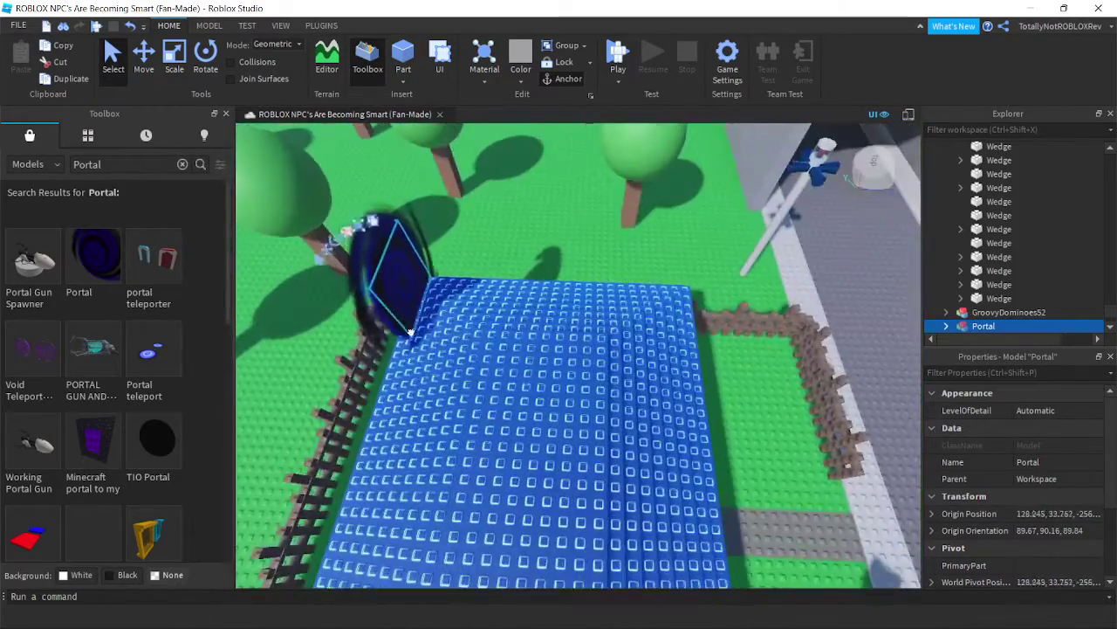
# Move the portal onto the grass between the tunnel wall and the lamp post near the TangoMangle Shop
pyautogui.moveTo(417, 348); pyautogui.dragTo(413, 349, button='right')
pyautogui.press('w')
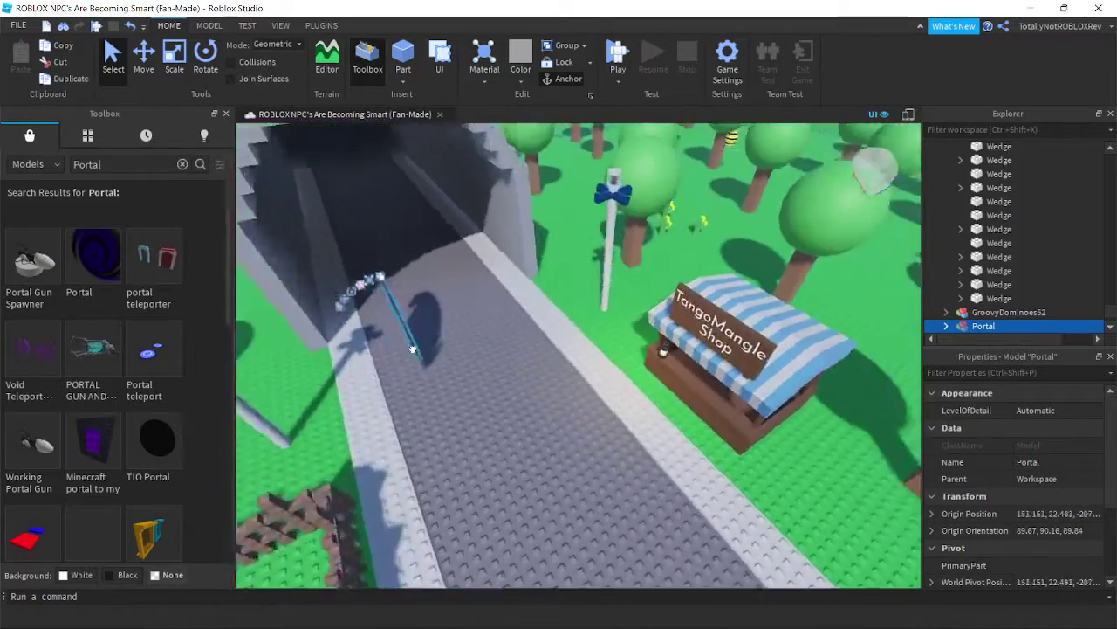
pyautogui.moveTo(414, 349); pyautogui.dragTo(413, 350)
pyautogui.moveTo(414, 350); pyautogui.dragTo(414, 349, button='right')
pyautogui.moveTo(414, 349); pyautogui.dragTo(412, 349)
pyautogui.moveTo(414, 349); pyautogui.dragTo(413, 349, button='right')
pyautogui.moveTo(412, 349); pyautogui.dragTo(413, 350)
pyautogui.scroll(-3, 413, 349)
pyautogui.moveTo(413, 349); pyautogui.dragTo(413, 349, button='right')
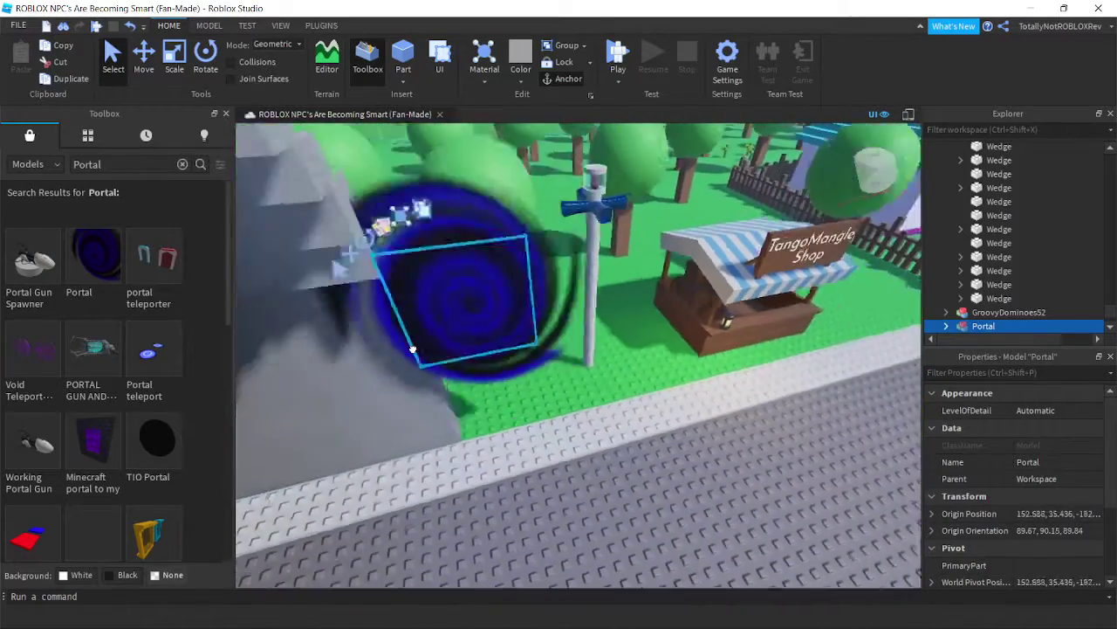
pyautogui.moveTo(412, 350); pyautogui.dragTo(413, 350)
pyautogui.moveTo(413, 349); pyautogui.dragTo(413, 349, button='right')
pyautogui.moveTo(413, 349); pyautogui.dragTo(487, 401)
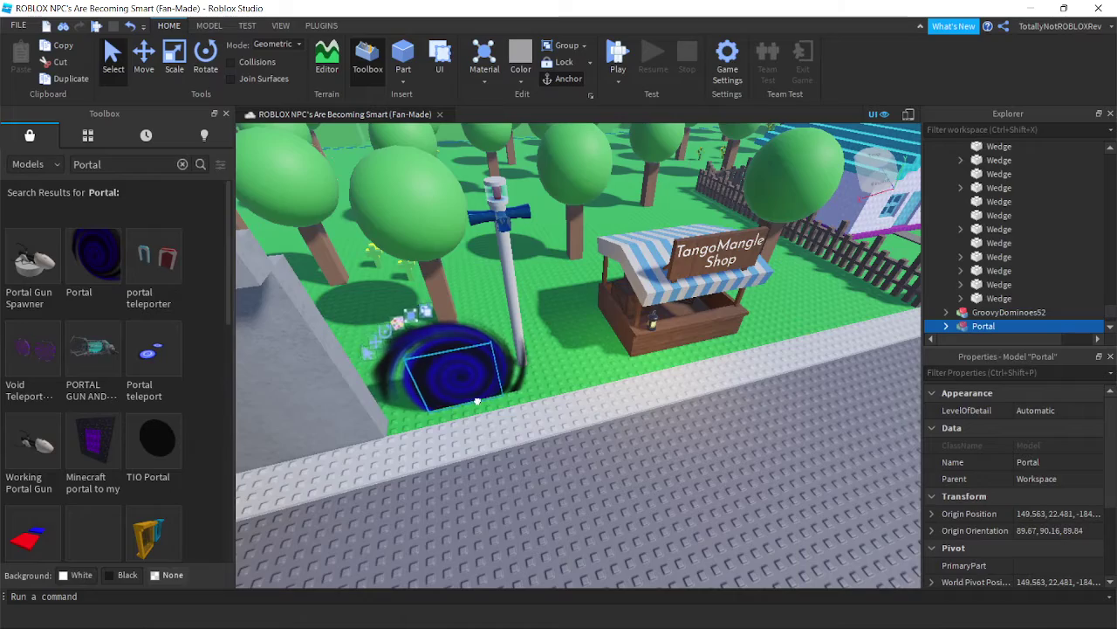
pyautogui.scroll(2, 529, 394)
pyautogui.moveTo(529, 394); pyautogui.dragTo(529, 392, button='right')
pyautogui.scroll(-2, 529, 392)
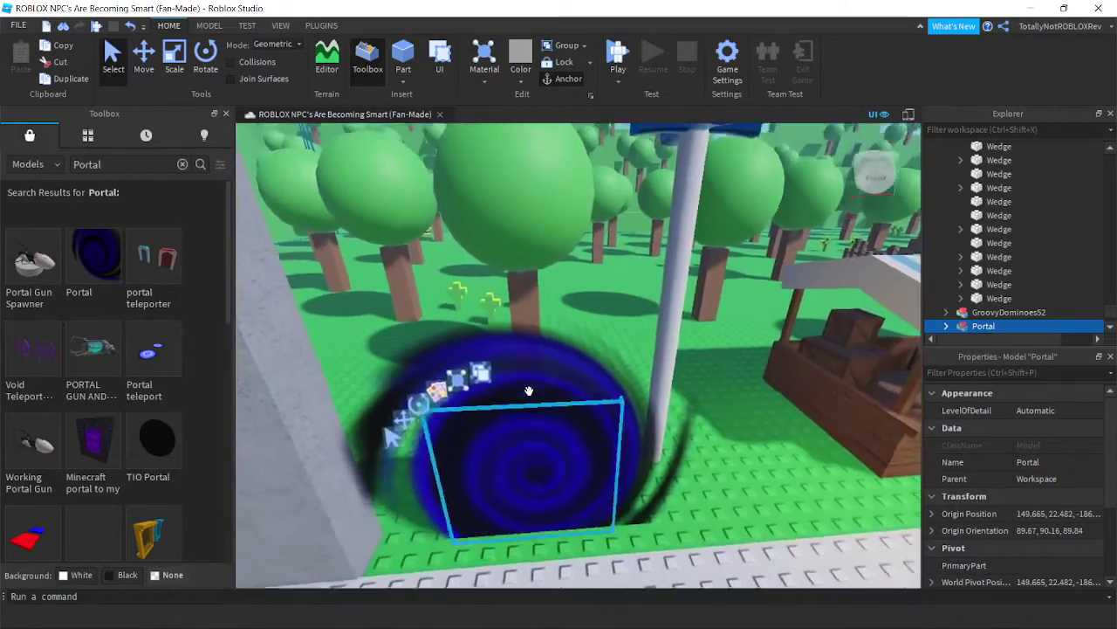
# View the portal from the front and expand its model in the Explorer to inspect the parts inside
pyautogui.press('s')
pyautogui.press('w')
pyautogui.press('d')
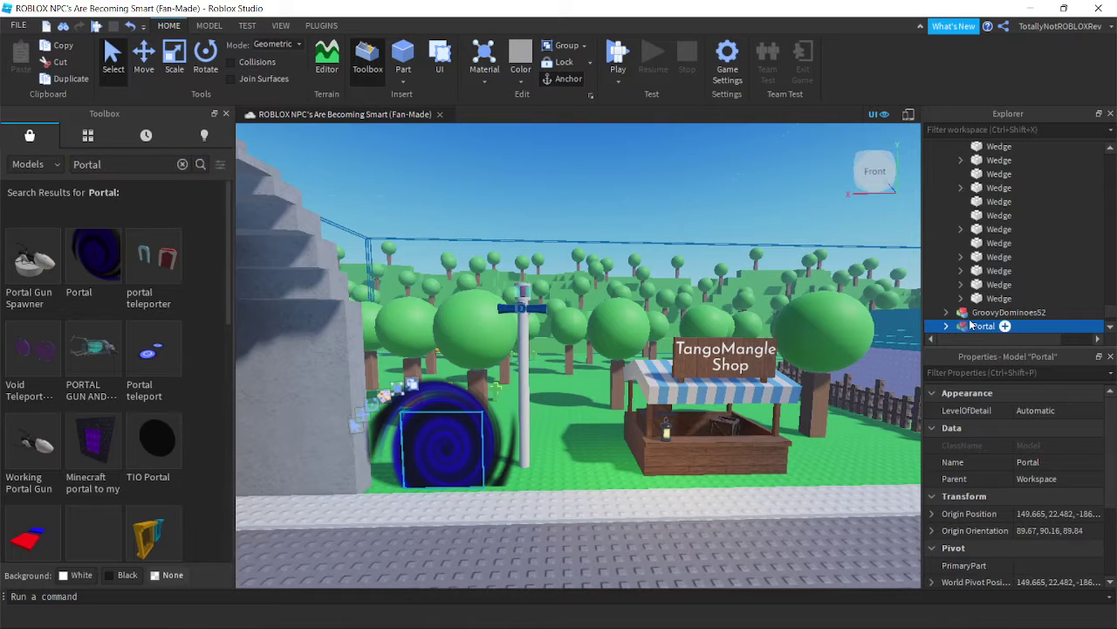
pyautogui.scroll(-3, 985, 265)
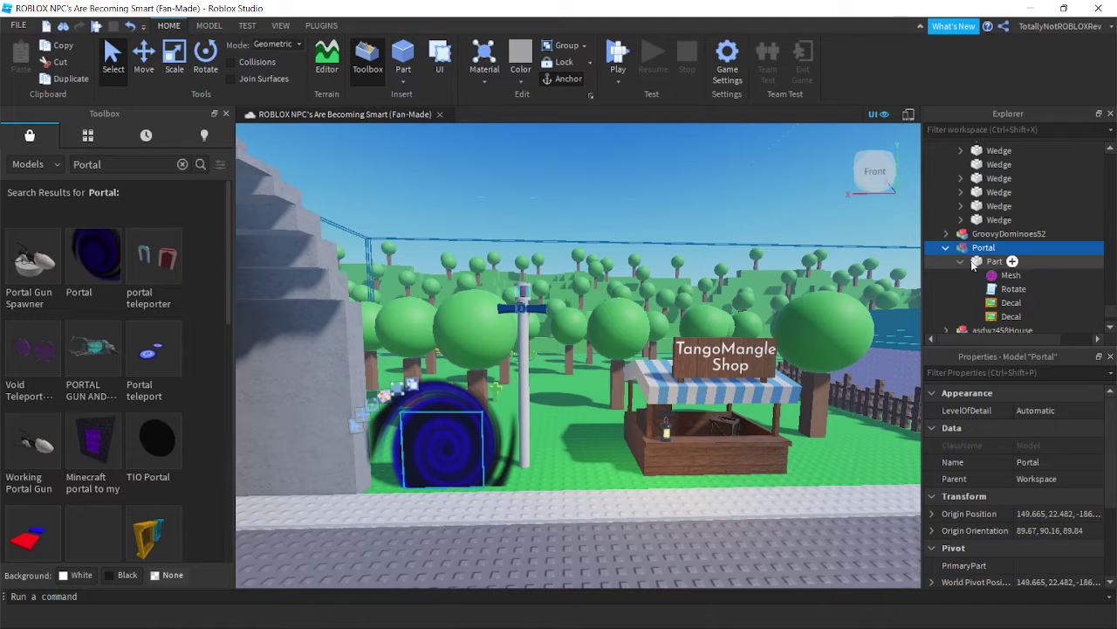
# Search the Toolbox models for "Teleport"
pyautogui.click(181, 164)
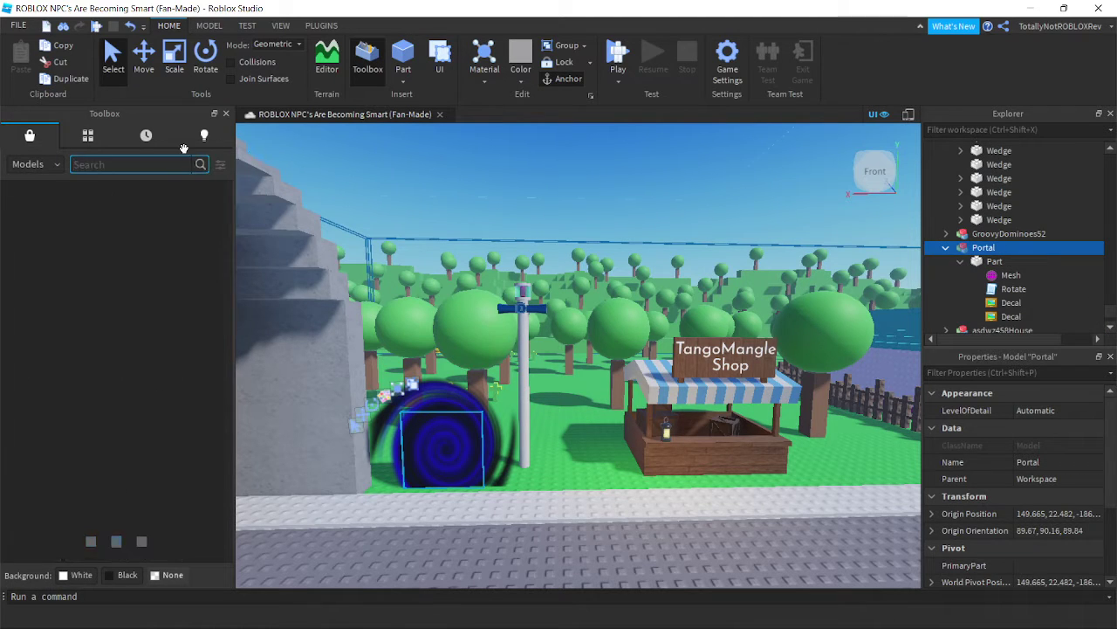
pyautogui.write('Teleport')
pyautogui.press('Return')
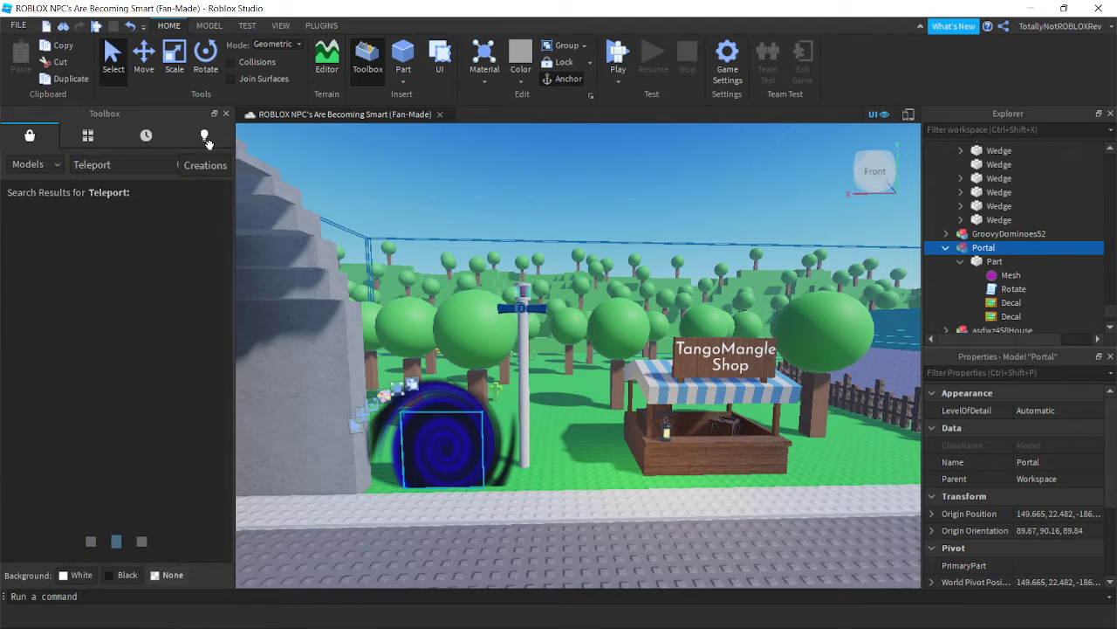
# Duplicate the town map model together with its loose MeshParts and move the copy clear of the original along the baseplate
pyautogui.moveTo(459, 229); pyautogui.dragTo(462, 299, button='right')
pyautogui.click(478, 265)
pyautogui.press('s')
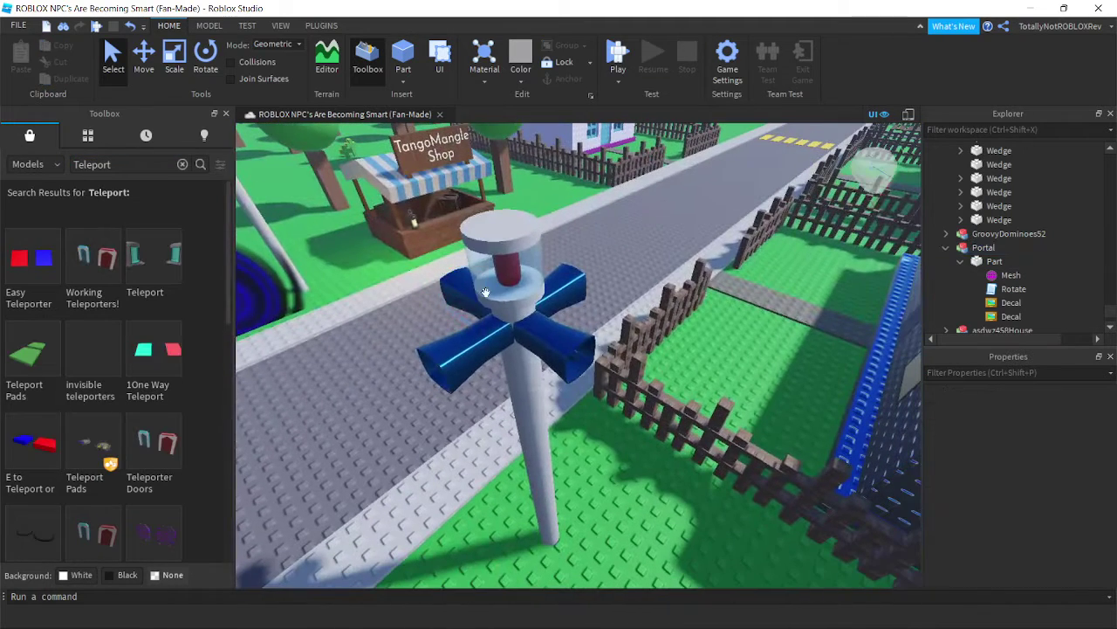
pyautogui.click(465, 310)
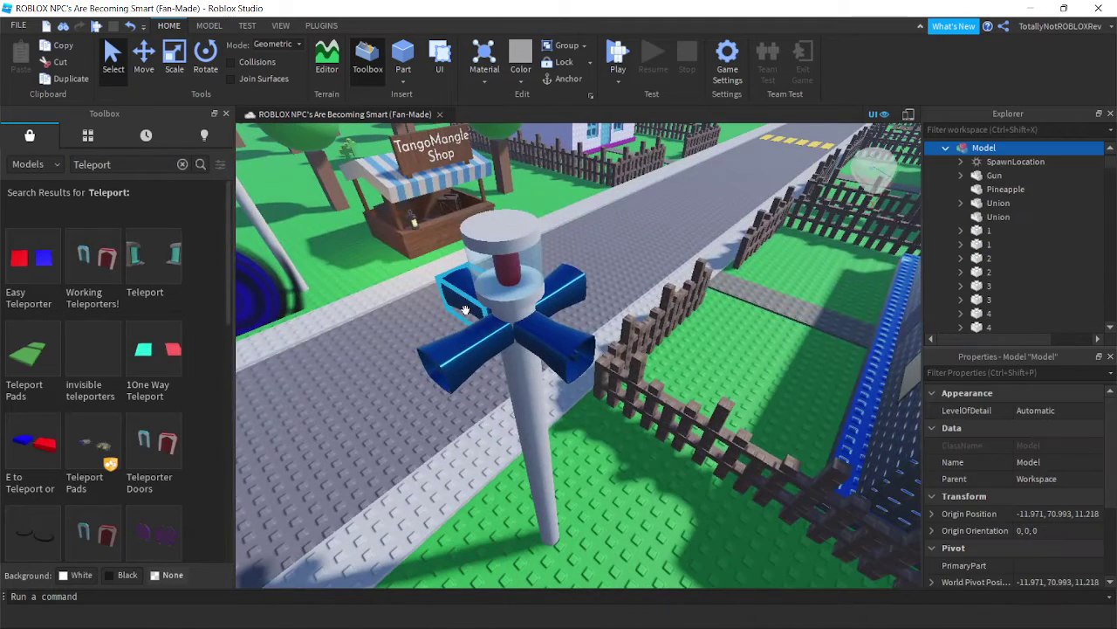
pyautogui.click(946, 149)
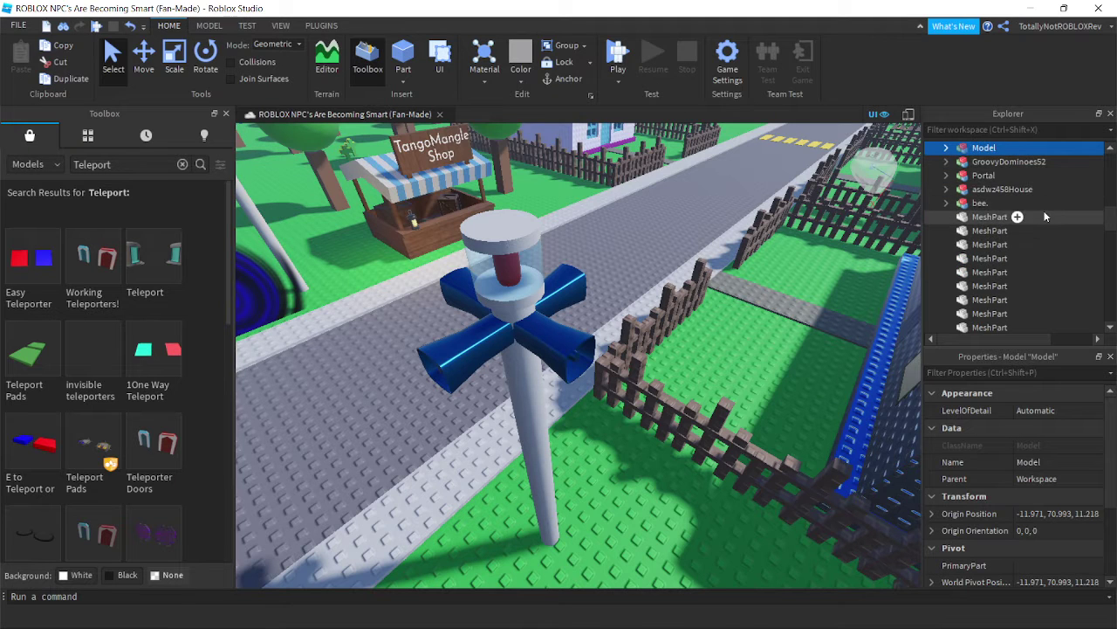
pyautogui.keyDown('ctrl'); pyautogui.click(990, 217); pyautogui.keyUp('ctrl')
pyautogui.keyDown('ctrl'); pyautogui.click(990, 231); pyautogui.keyUp('ctrl')
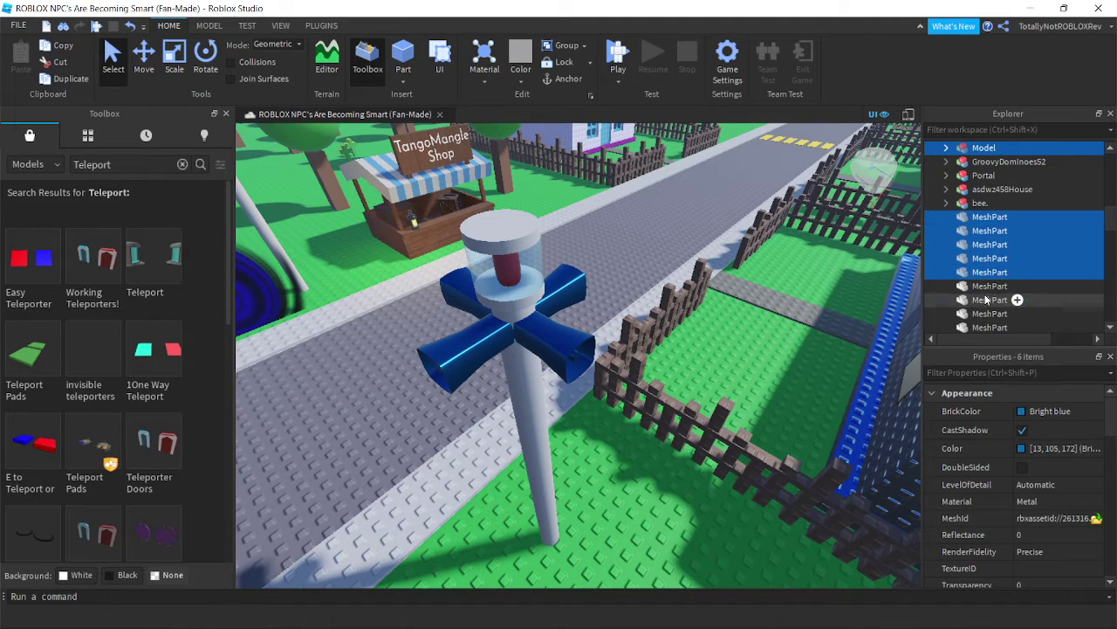
pyautogui.scroll(-2, 1019, 278)
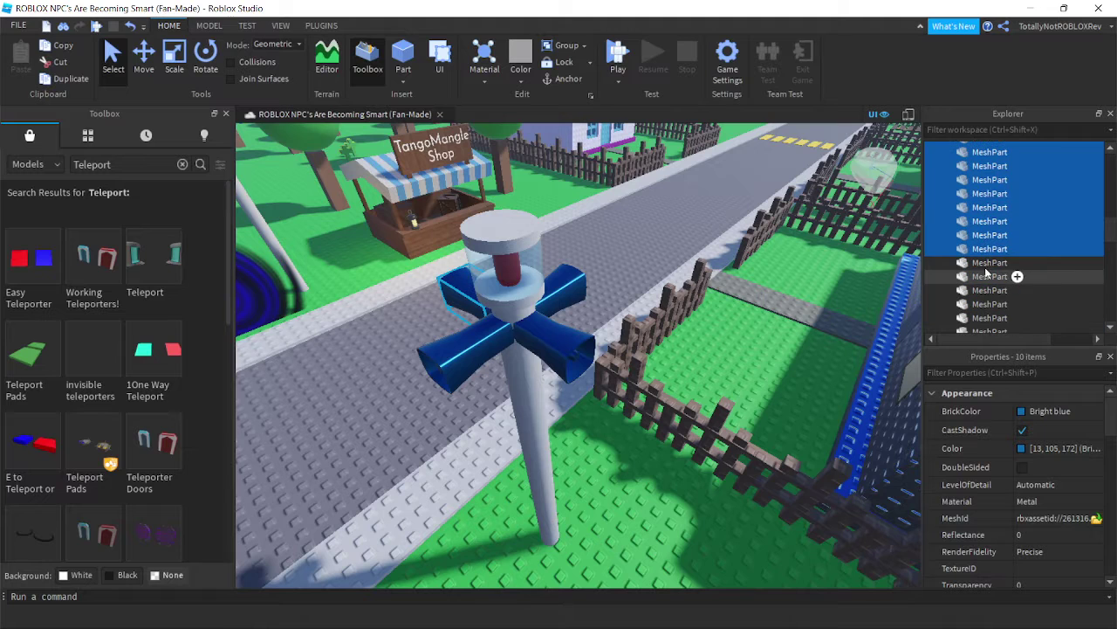
pyautogui.keyDown('ctrl'); pyautogui.click(974, 332); pyautogui.keyUp('ctrl')
pyautogui.scroll(-5, 977, 288)
pyautogui.keyDown('ctrl'); pyautogui.click(975, 151); pyautogui.keyUp('ctrl')
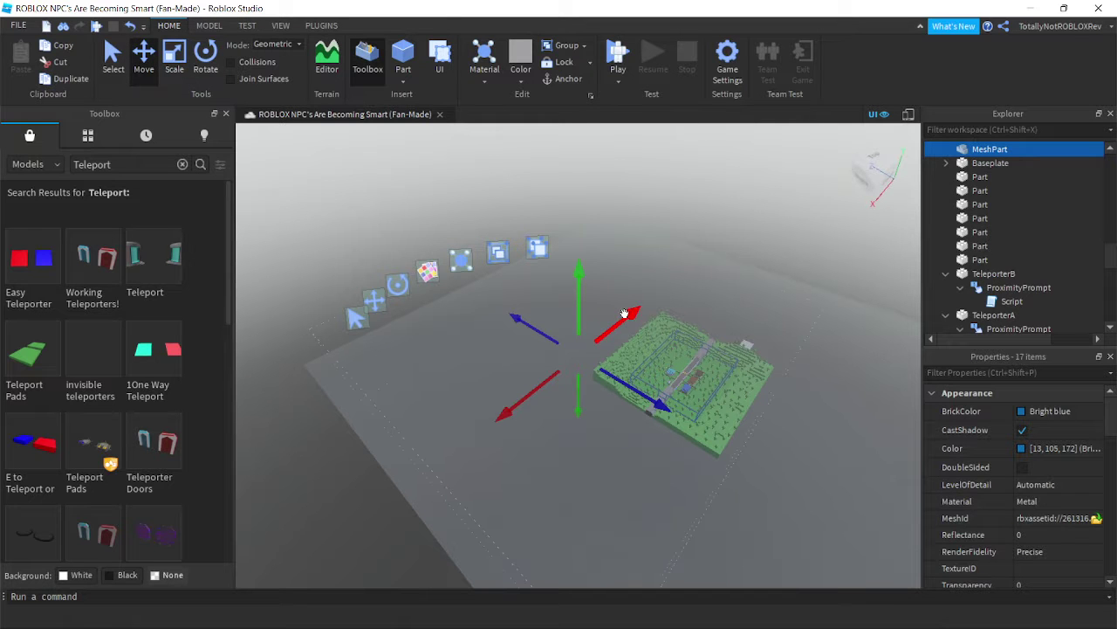
pyautogui.hotkey('ctrl', 'd')
pyautogui.moveTo(624, 313); pyautogui.dragTo(468, 474)
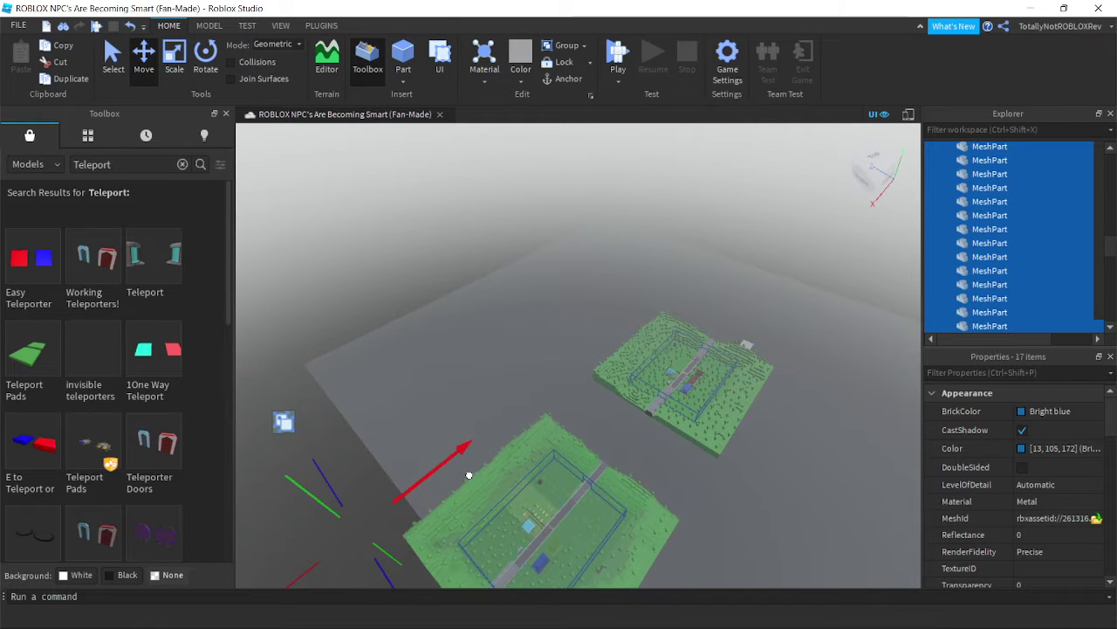
pyautogui.click(736, 518)
# On the copied map, set the ground part beneath the brown-roofed and blue-roofed houses to Lily white with Sand material
pyautogui.moveTo(735, 519); pyautogui.dragTo(735, 520, button='right')
pyautogui.scroll(3, 698, 555)
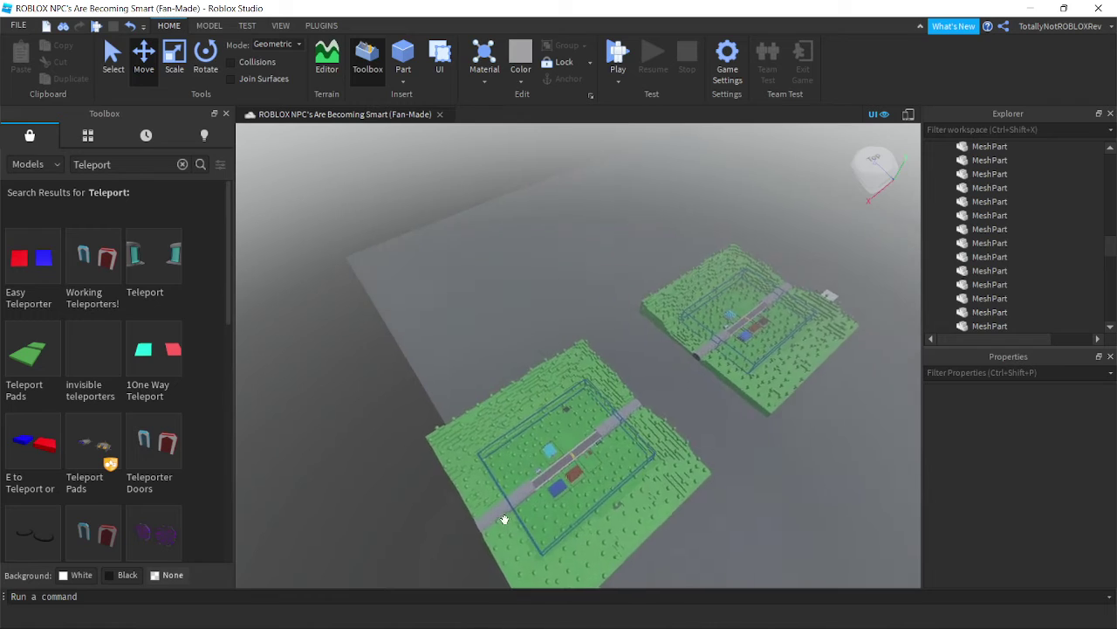
pyautogui.scroll(8, 504, 519)
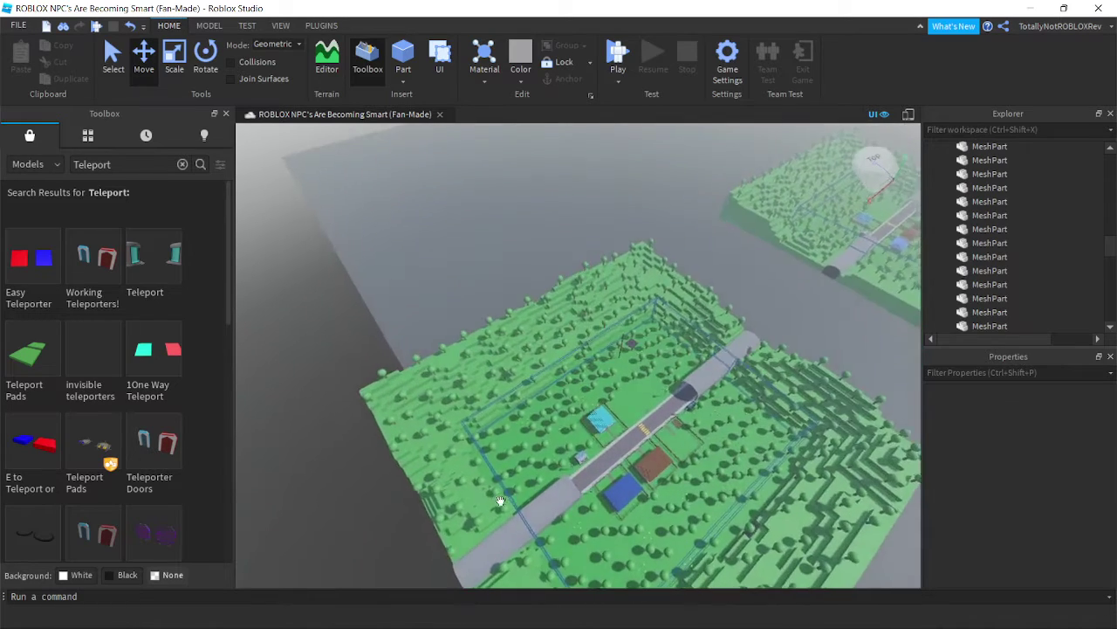
pyautogui.scroll(3, 500, 501)
pyautogui.click(862, 347)
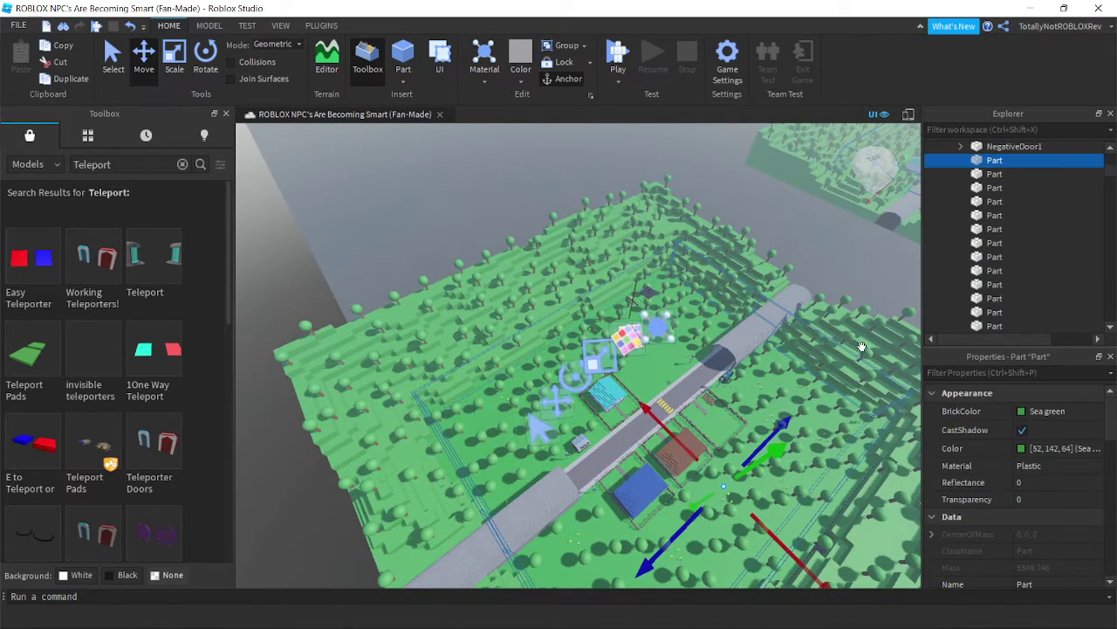
pyautogui.scroll(-10, 1004, 292)
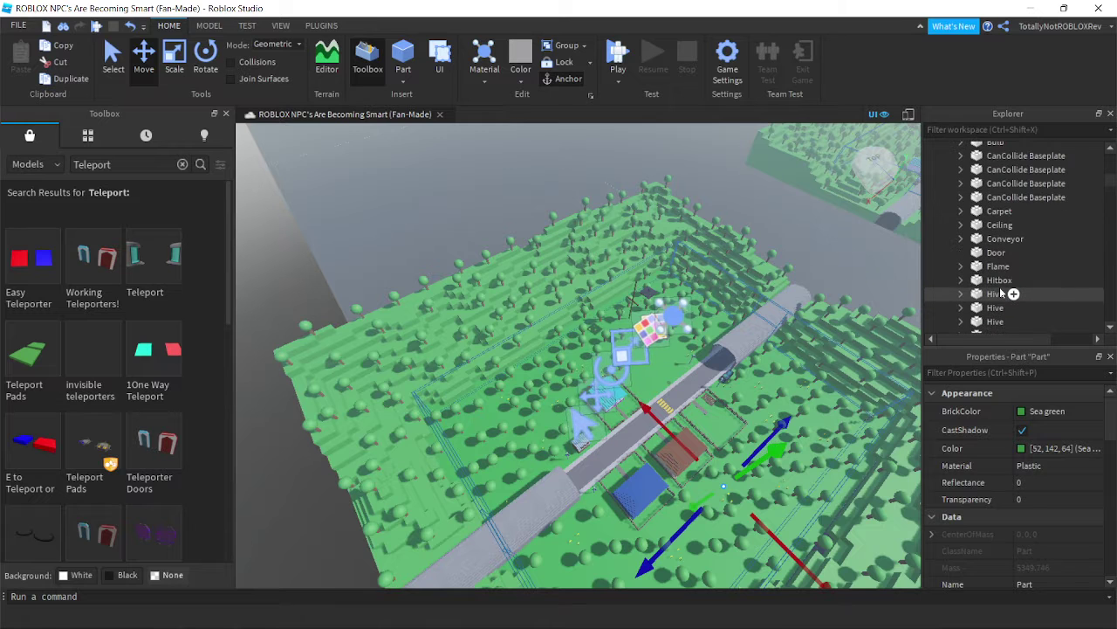
pyautogui.scroll(-3, 982, 281)
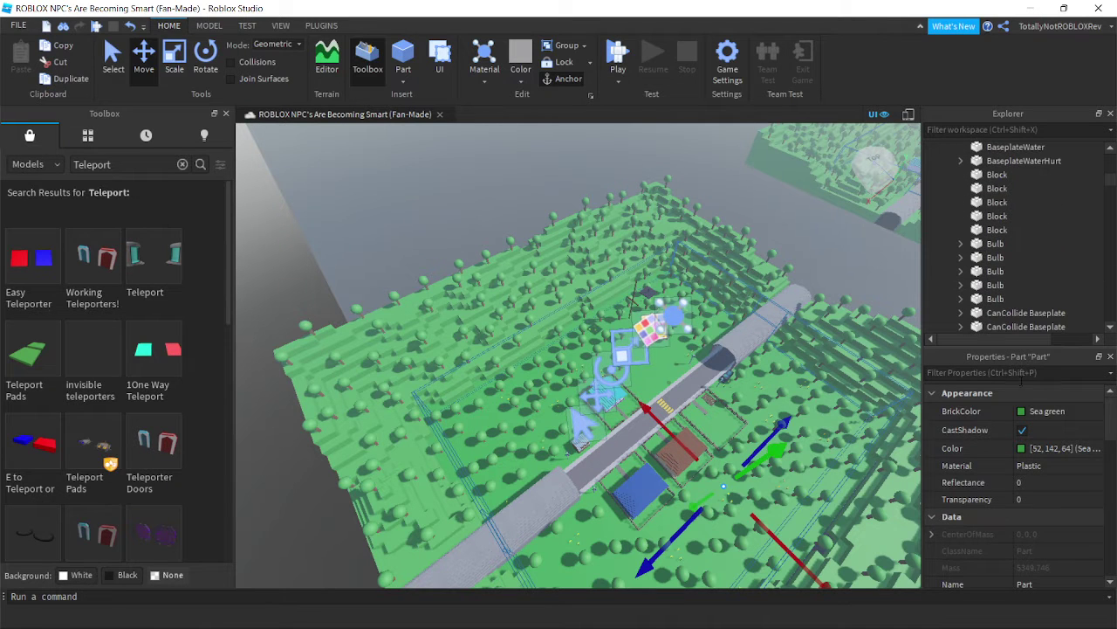
pyautogui.click(1048, 410)
pyautogui.click(973, 584)
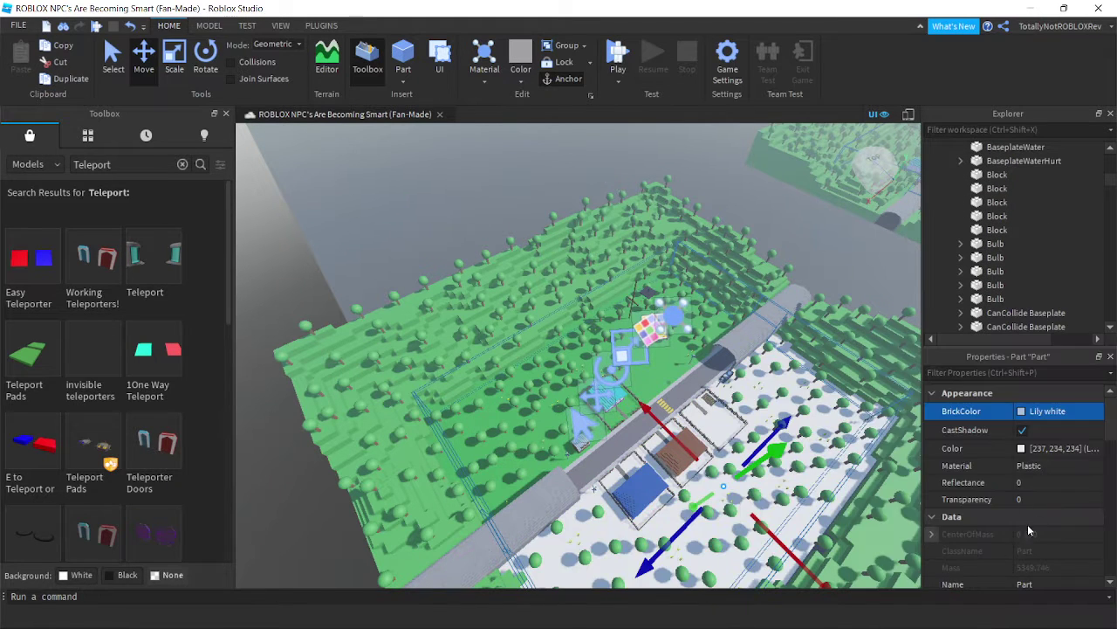
pyautogui.click(1040, 469)
pyautogui.press('s')
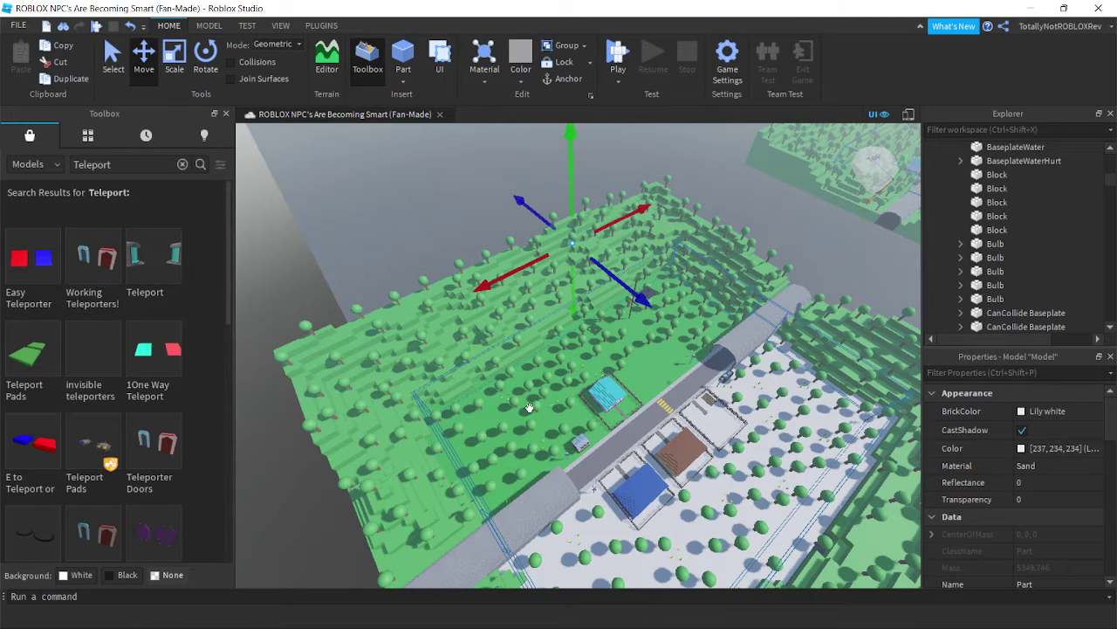
# Set the ground part across the road, under the cyan-roofed house, to Institutional white with Sand material
pyautogui.click(529, 408)
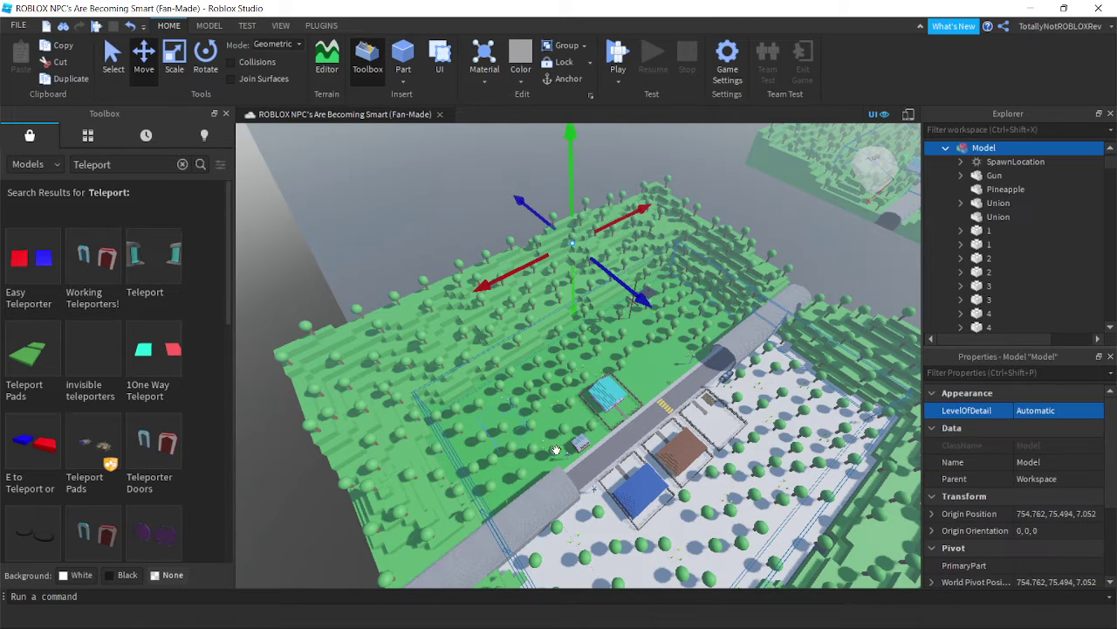
pyautogui.click(479, 413)
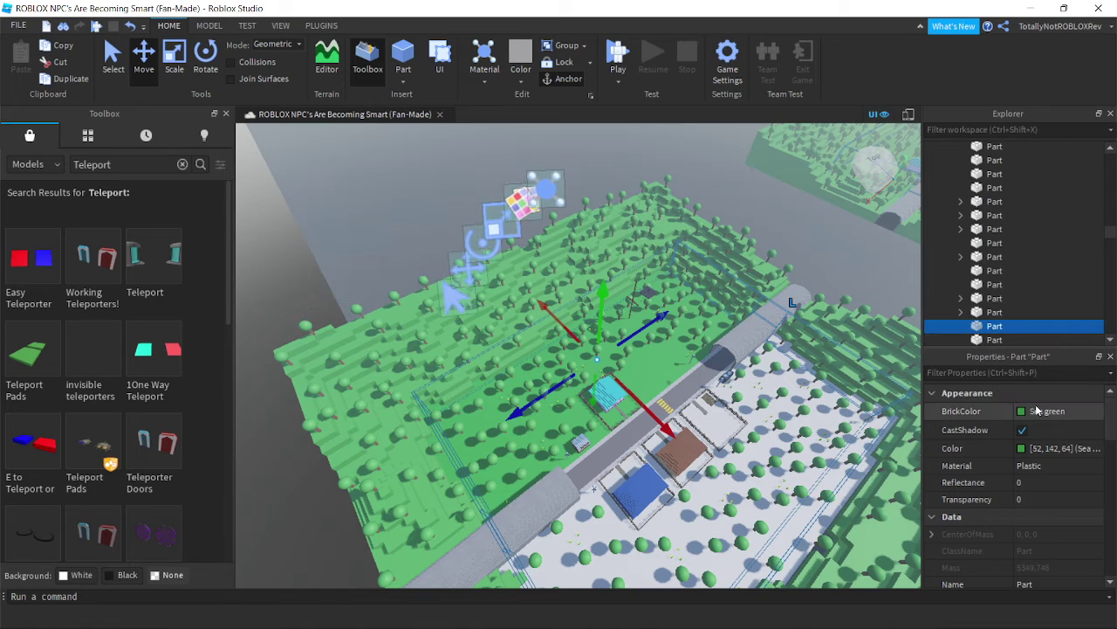
pyautogui.click(1013, 406)
pyautogui.click(1082, 585)
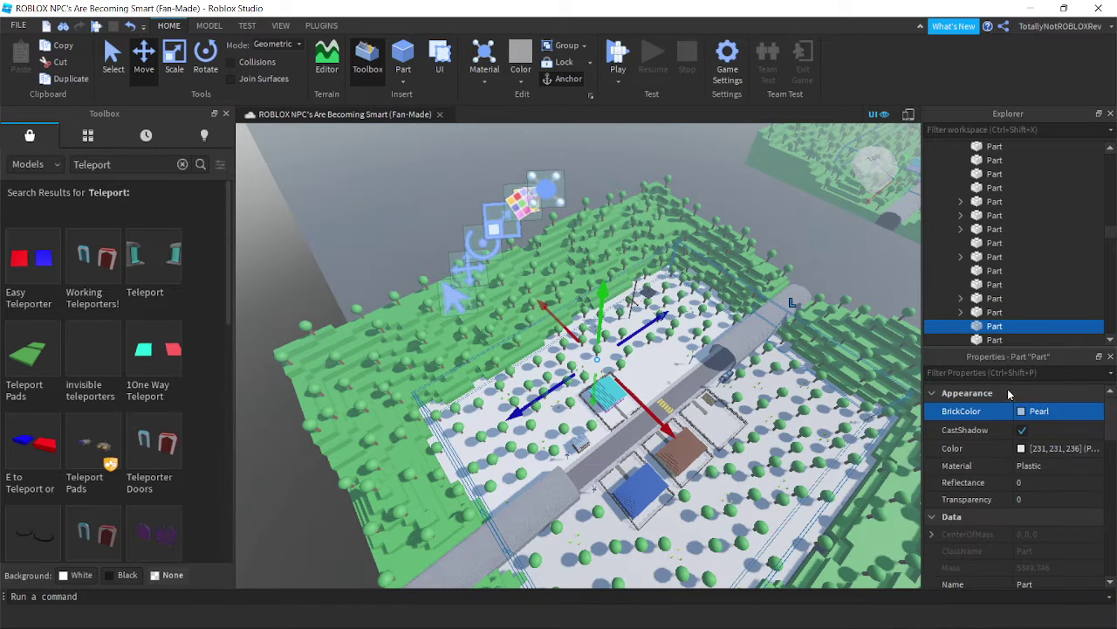
pyautogui.click(1017, 410)
pyautogui.click(1034, 461)
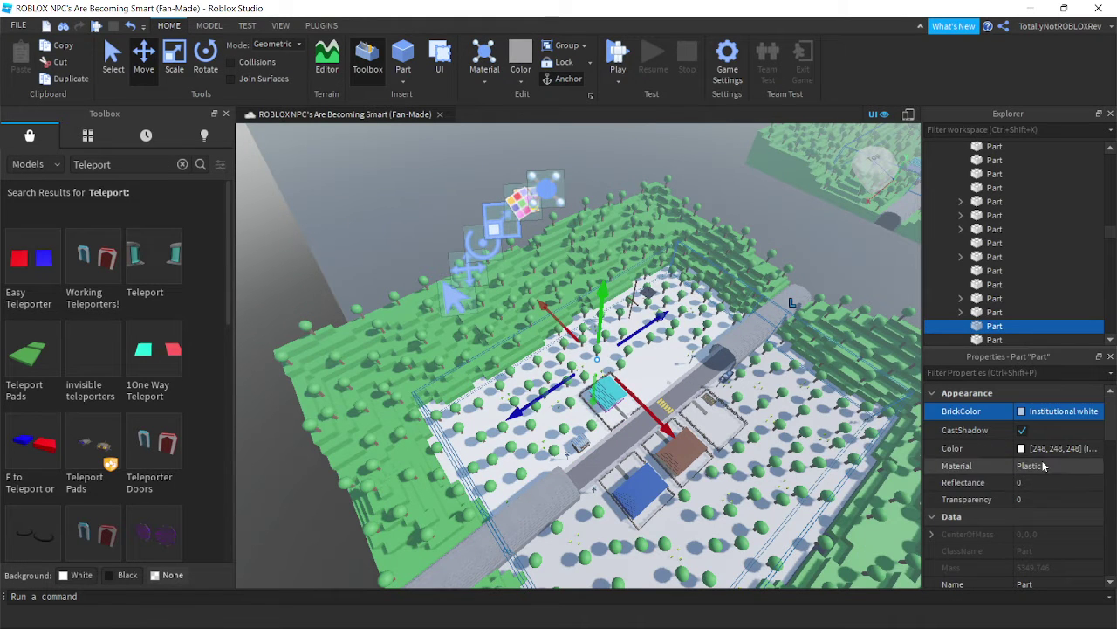
pyautogui.click(1043, 466)
pyautogui.press('s')
# Try Lavender on the same ground part and restore its BrickColor to Institutional white
pyautogui.click(1017, 410)
pyautogui.click(1032, 406)
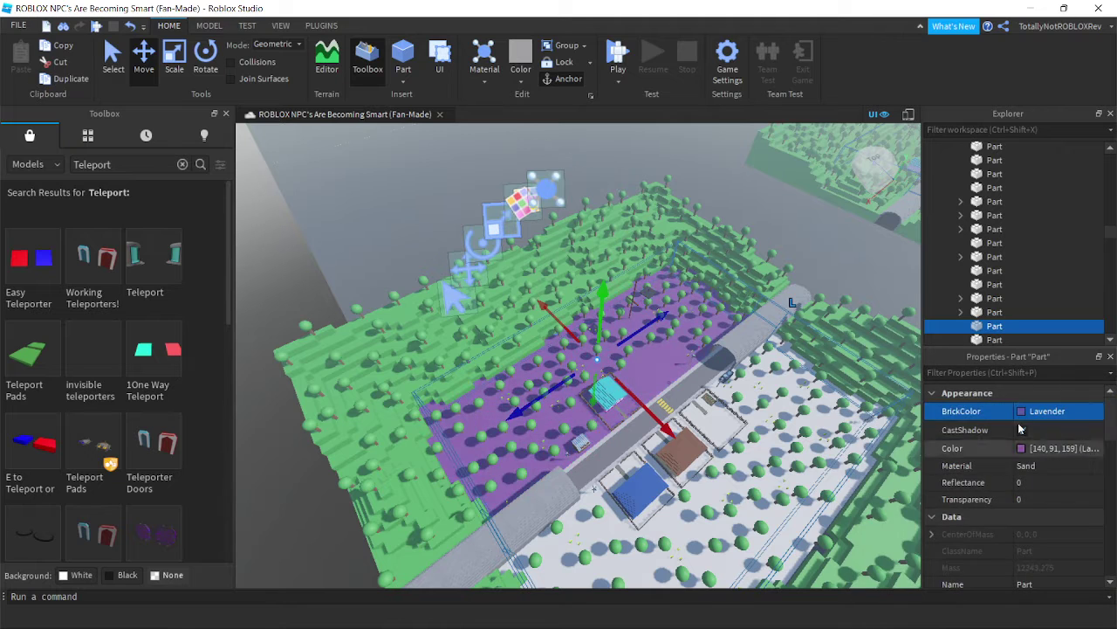
pyautogui.click(1017, 410)
pyautogui.click(1102, 586)
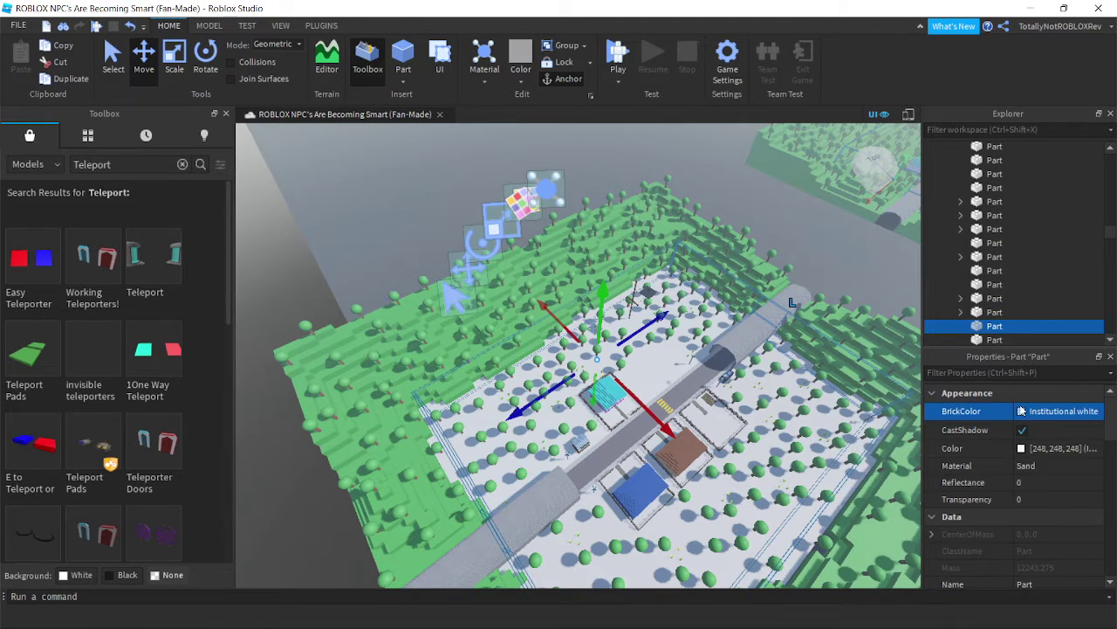
pyautogui.click(1022, 409)
pyautogui.click(1096, 585)
# Inspect the whitened ground up close around the trees, the beehive and the tunnel on the copied map
pyautogui.moveTo(810, 545); pyautogui.dragTo(474, 310, button='right')
pyautogui.click(688, 540)
pyautogui.scroll(4, 688, 539)
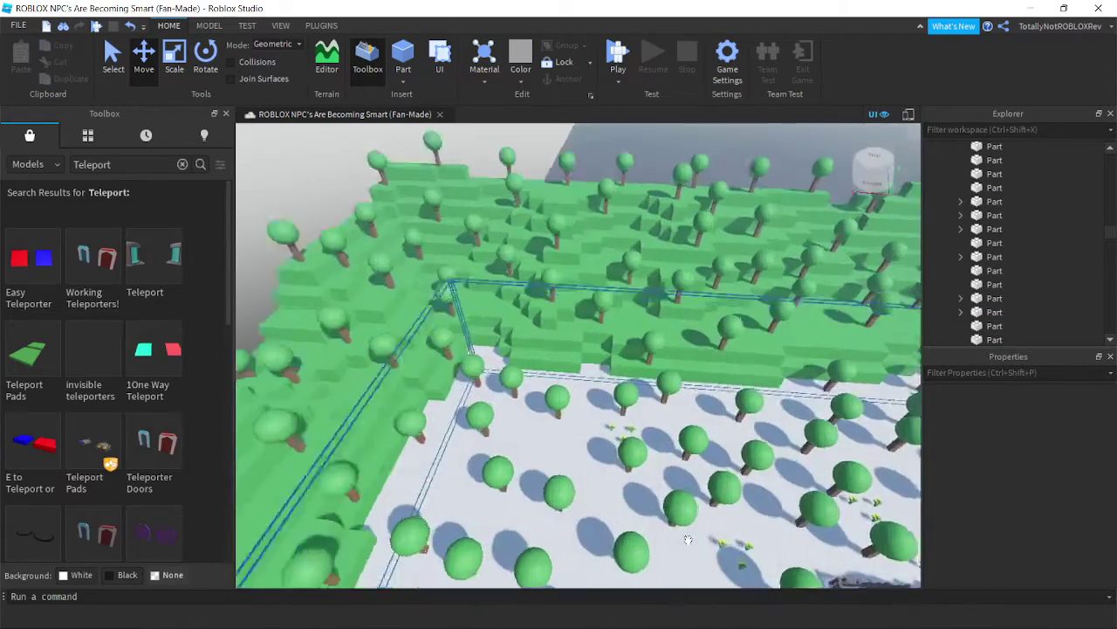
pyautogui.scroll(10, 672, 544)
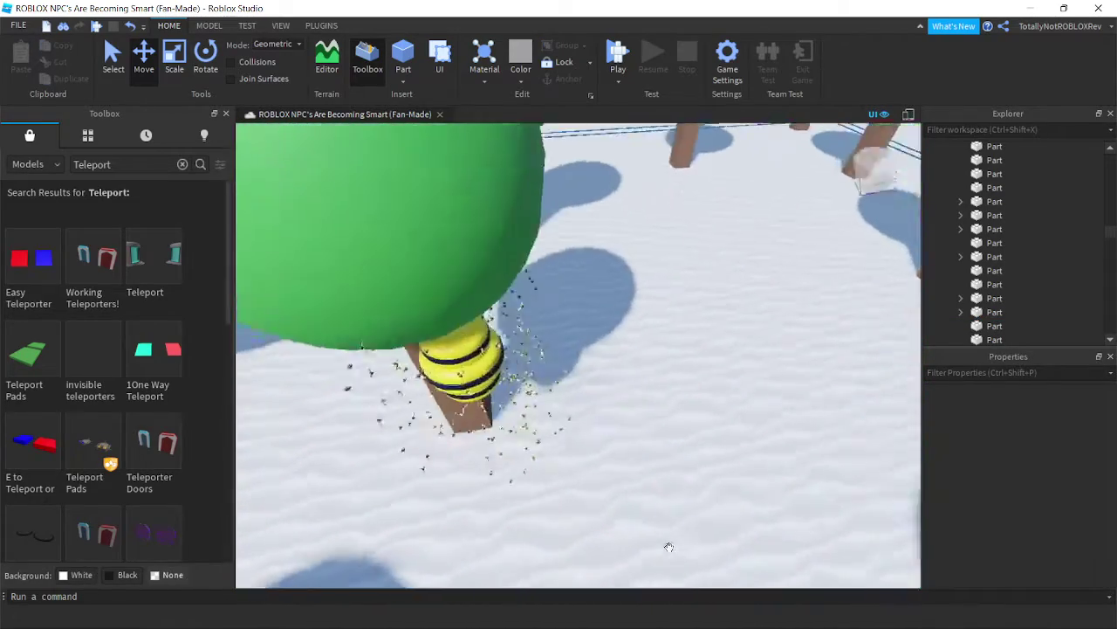
pyautogui.scroll(-10, 668, 547)
pyautogui.click(634, 394)
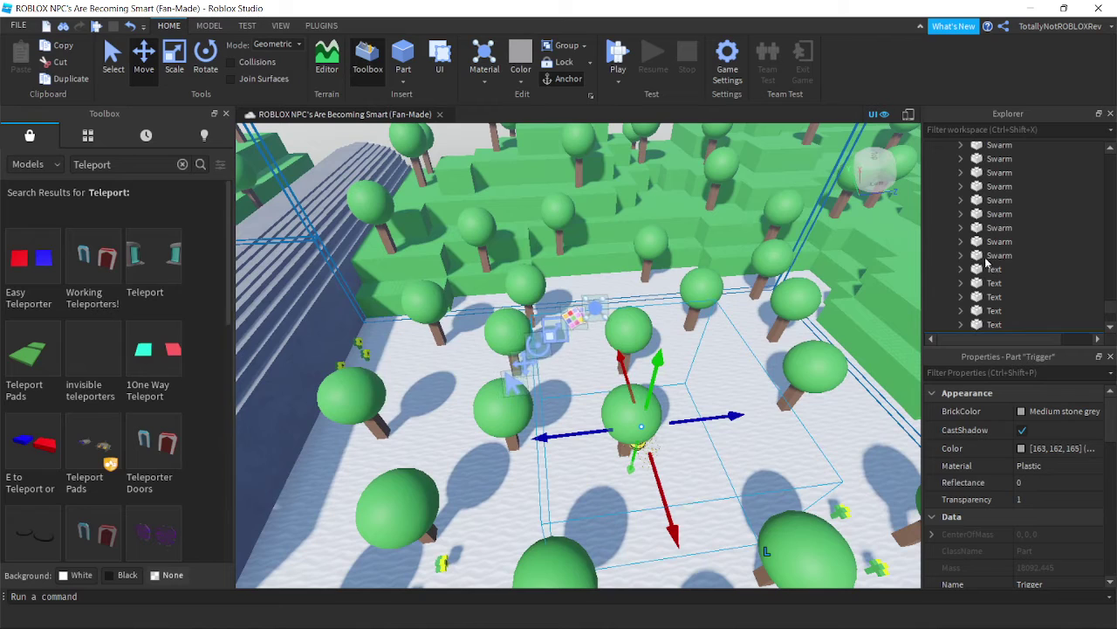
pyautogui.scroll(-3, 1004, 244)
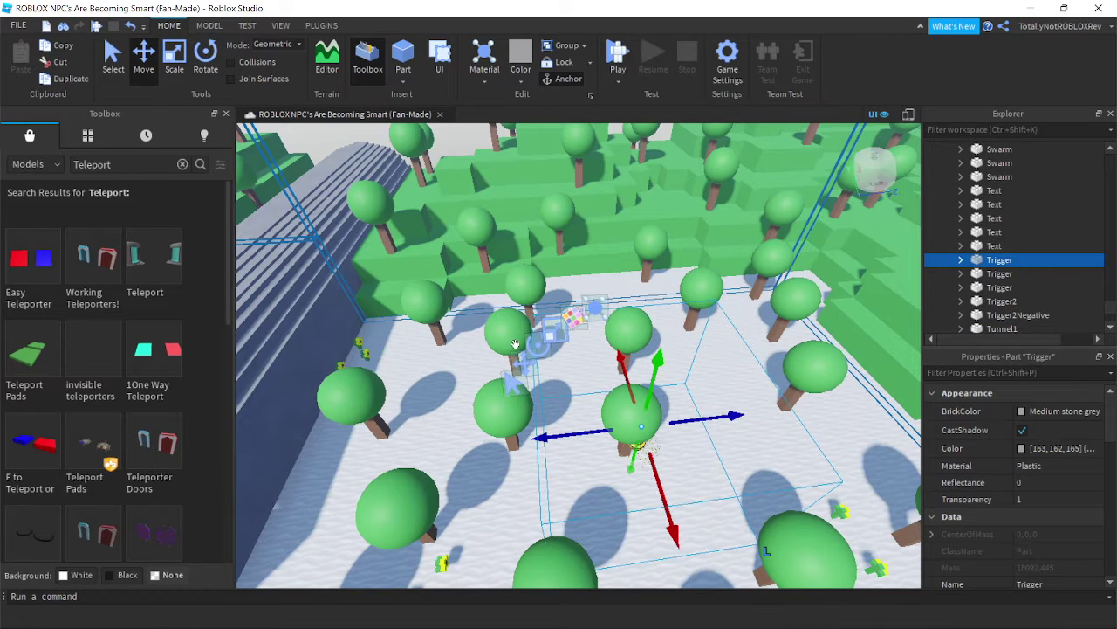
pyautogui.moveTo(515, 344); pyautogui.dragTo(605, 383, button='right')
pyautogui.click(587, 256)
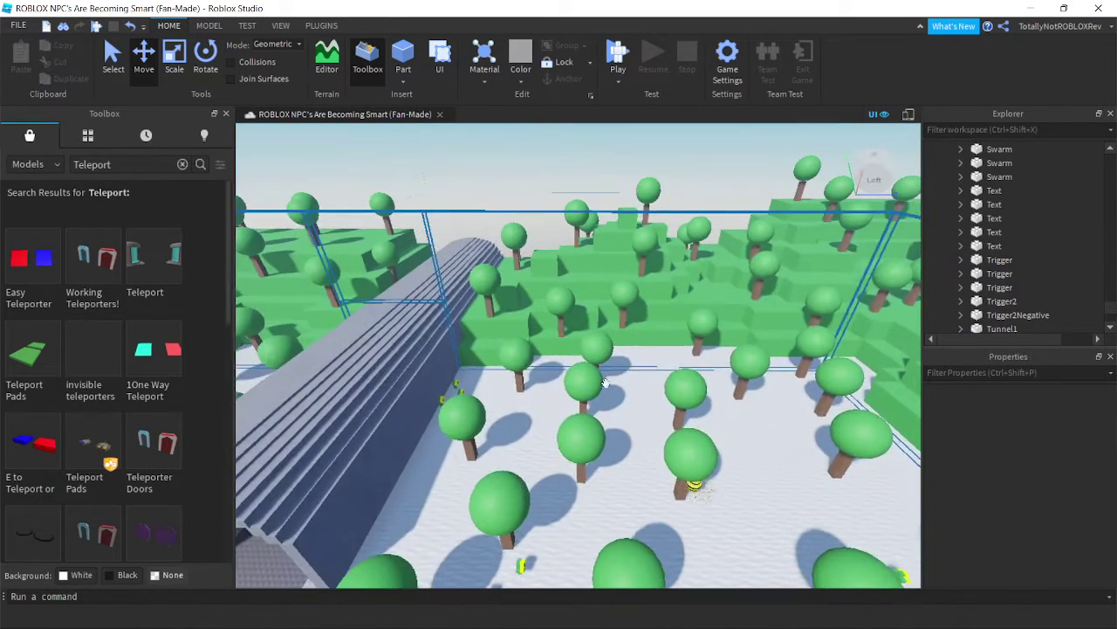
# Select all the Ball treetop parts in the copied map and set their BrickColor to Institutional white
pyautogui.click(592, 447)
pyautogui.scroll(5, 1032, 202)
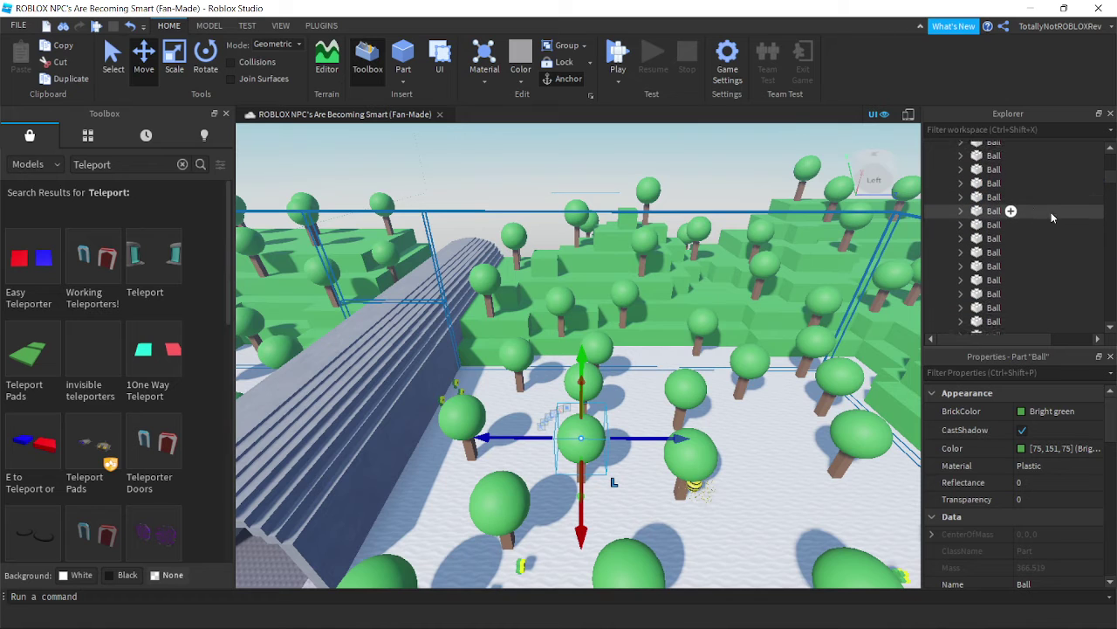
pyautogui.scroll(4, 1051, 212)
pyautogui.moveTo(1107, 171); pyautogui.dragTo(1108, 171)
pyautogui.scroll(3, 1068, 237)
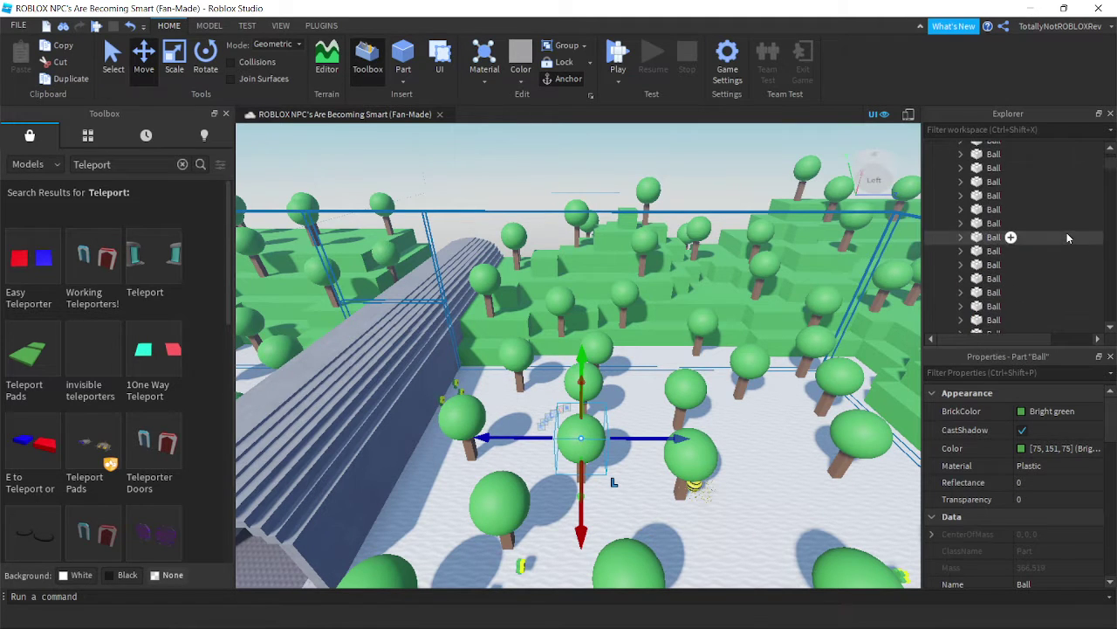
pyautogui.scroll(8, 1066, 237)
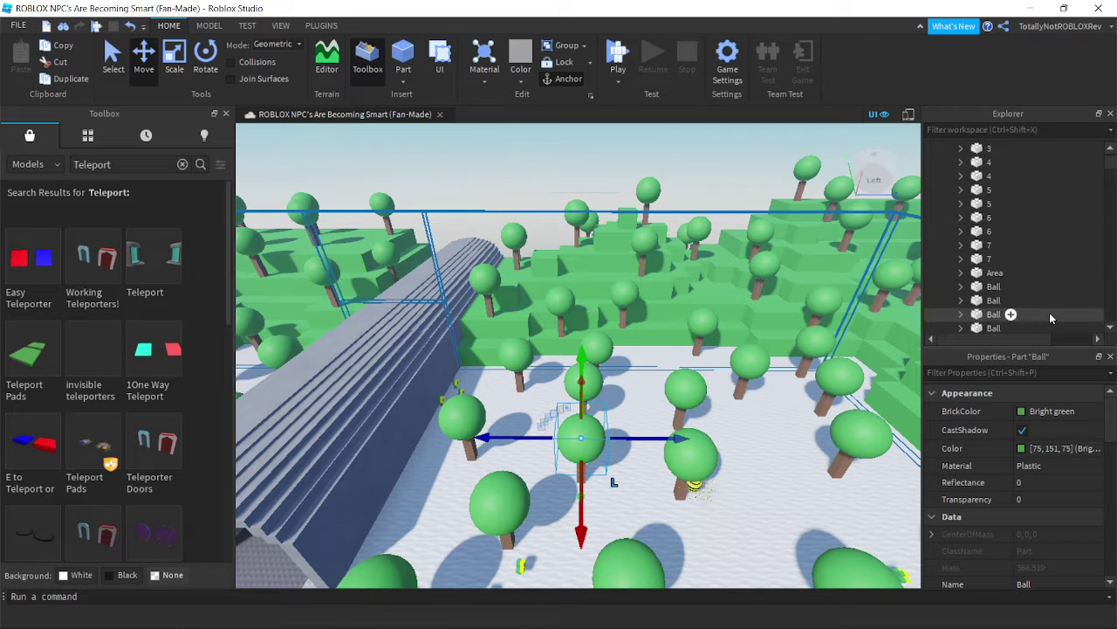
pyautogui.moveTo(1037, 287); pyautogui.dragTo(996, 274)
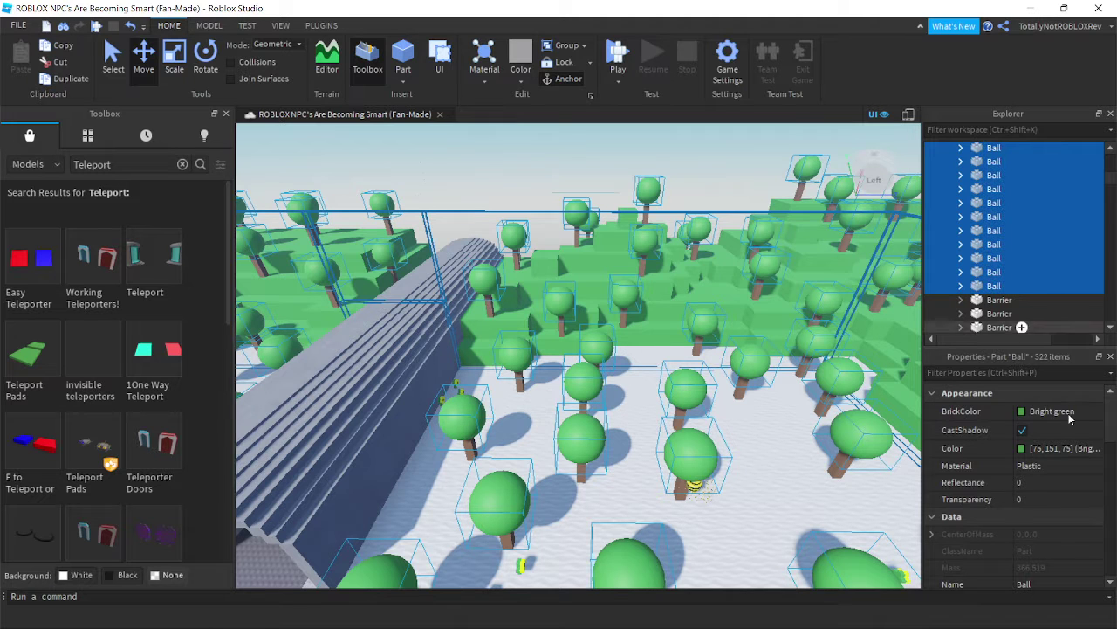
pyautogui.click(1031, 416)
pyautogui.click(1090, 599)
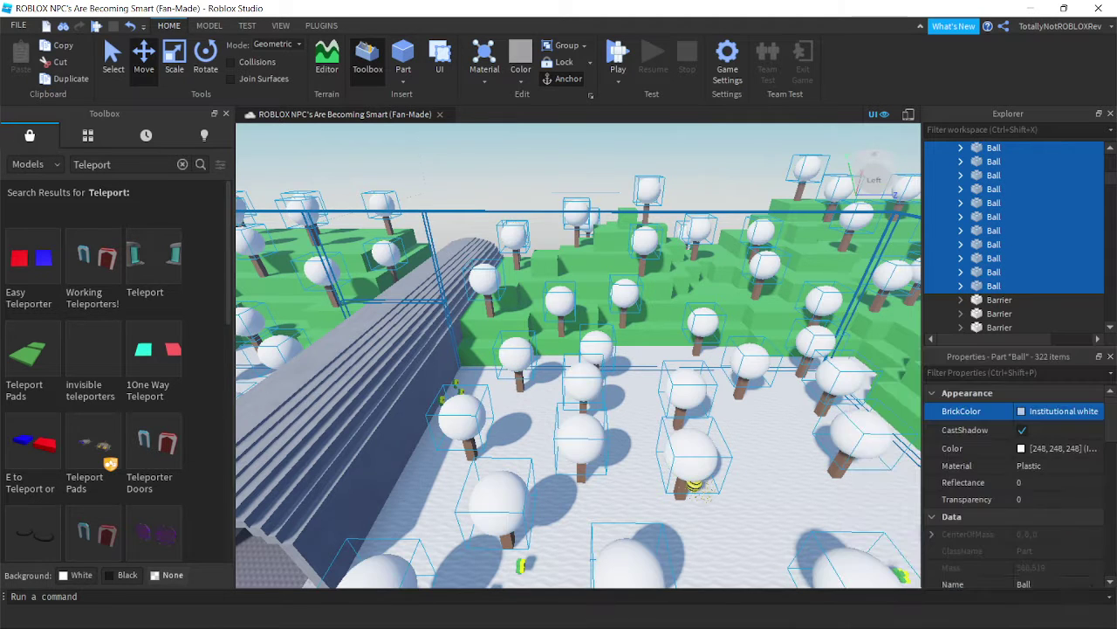
# Set the material of the selected treetops to Slate and check the result over the houses and tunnel
pyautogui.click(1028, 465)
pyautogui.press('s')
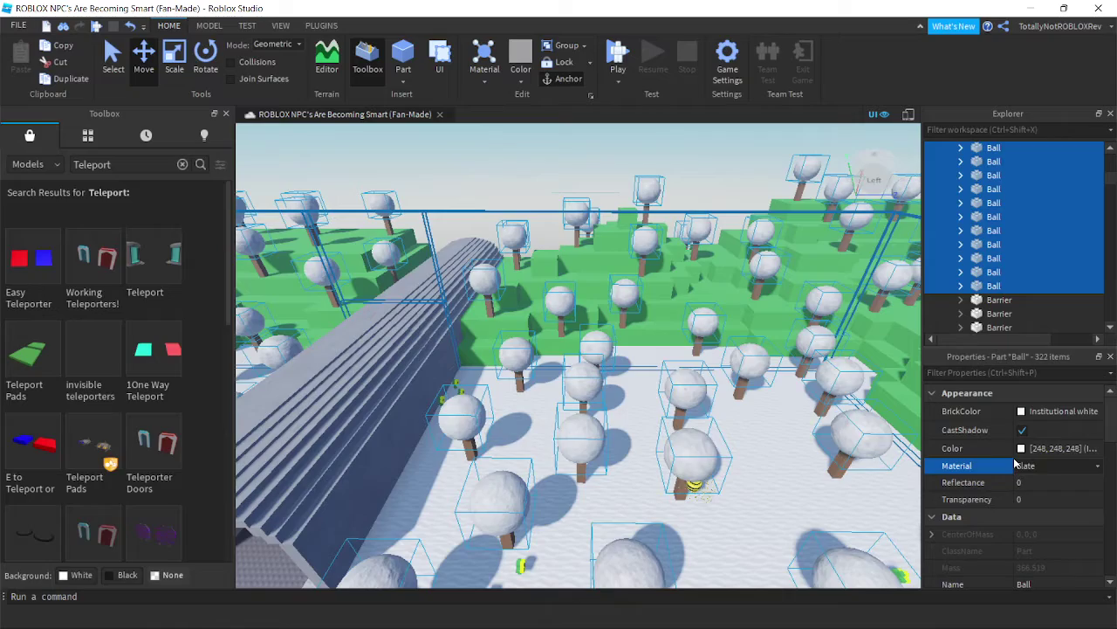
pyautogui.scroll(-2, 1015, 464)
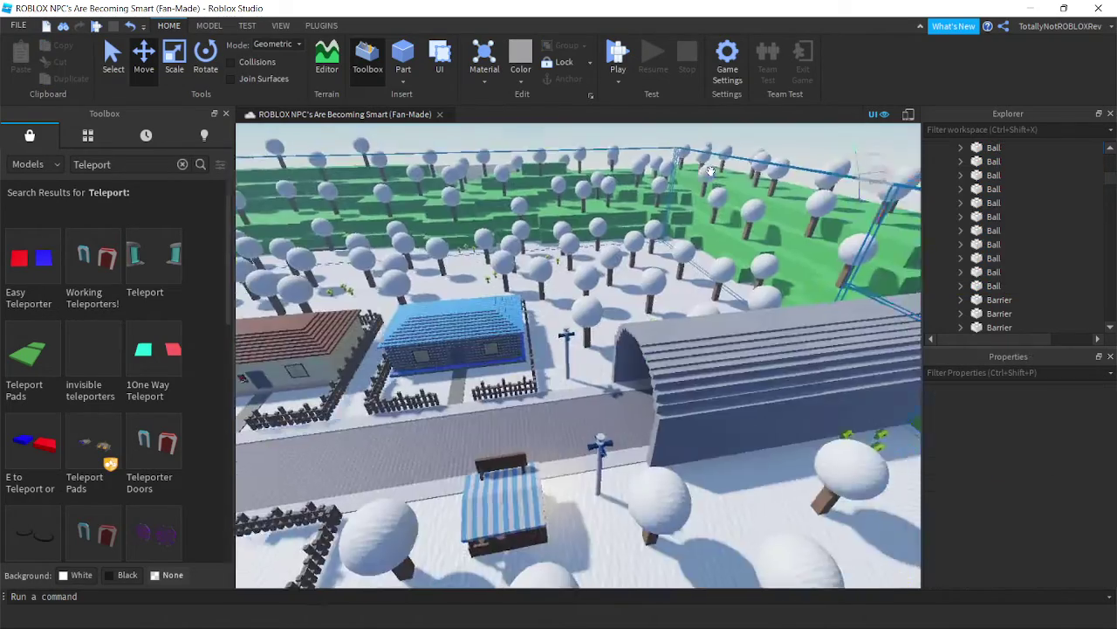
pyautogui.press('w')
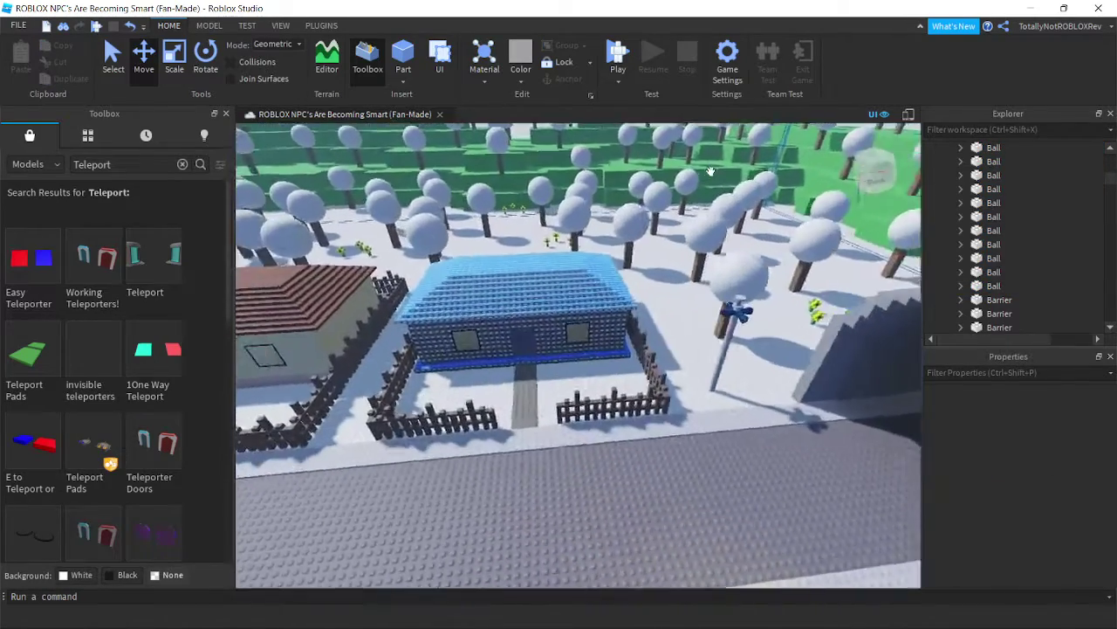
# Inspect the snowy yard of the blue house and the tunnel with its surrounding trees on the copied map
pyautogui.press('w')
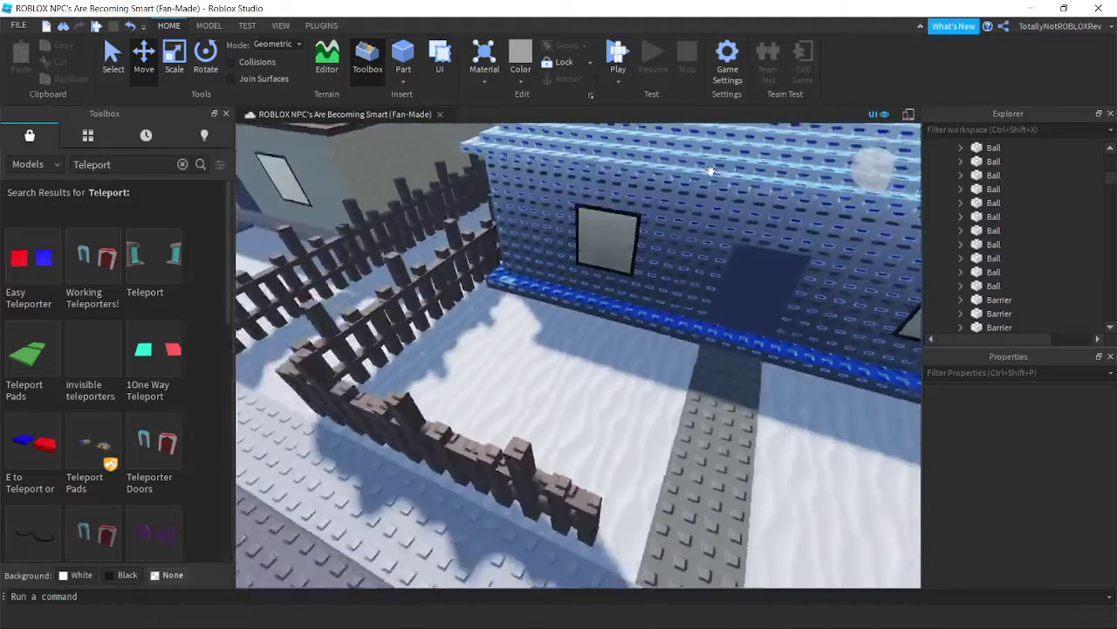
pyautogui.press('s')
pyautogui.press('a')
pyautogui.moveTo(711, 171); pyautogui.dragTo(711, 171, button='right')
pyautogui.press('w')
pyautogui.press('w')
pyautogui.press('s')
pyautogui.press('s')
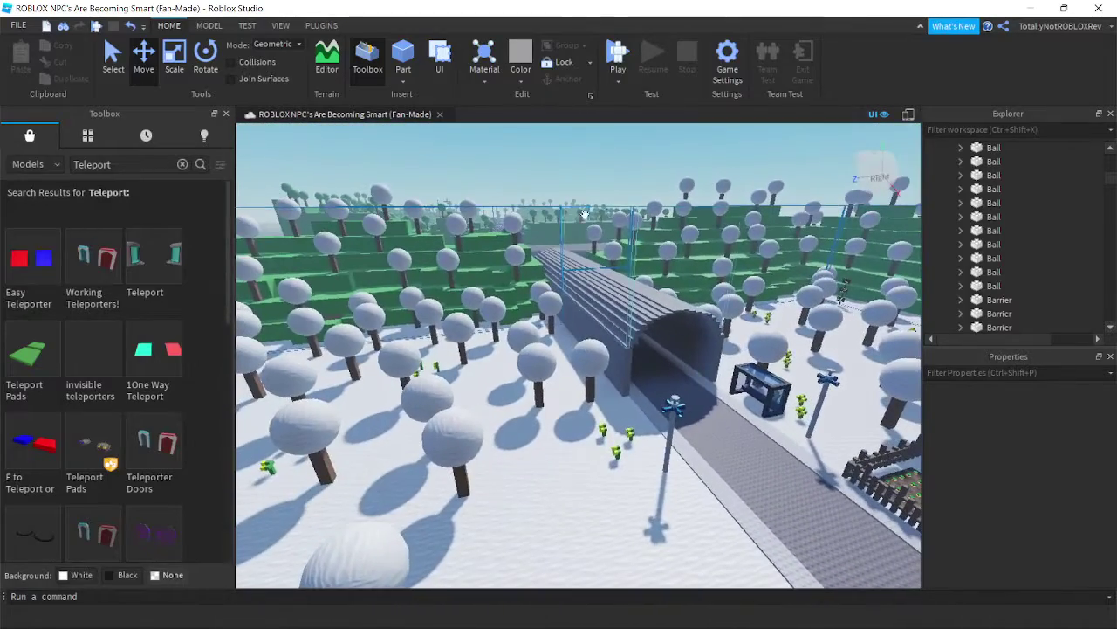
pyautogui.scroll(10, 509, 277)
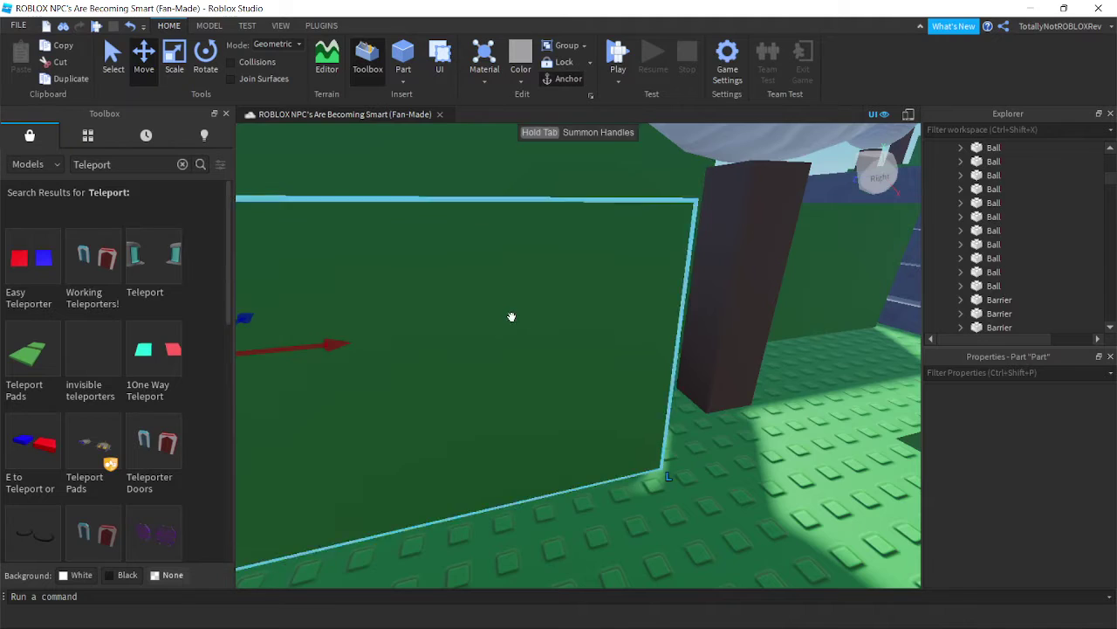
pyautogui.click(511, 316)
pyautogui.press('f')
pyautogui.scroll(5, 1037, 250)
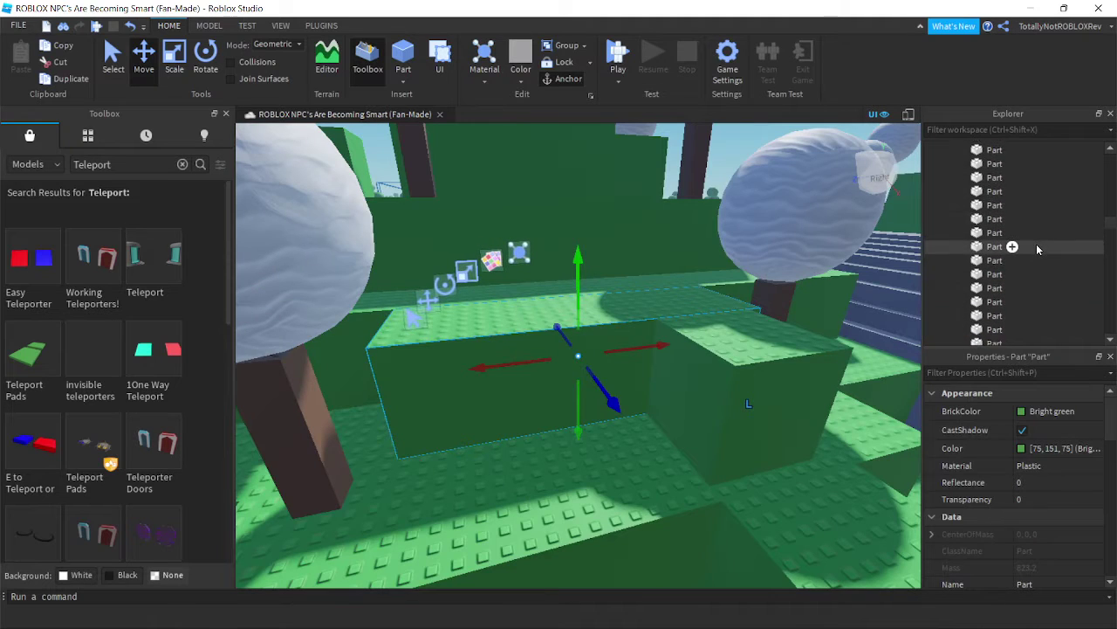
pyautogui.scroll(-10, 696, 282)
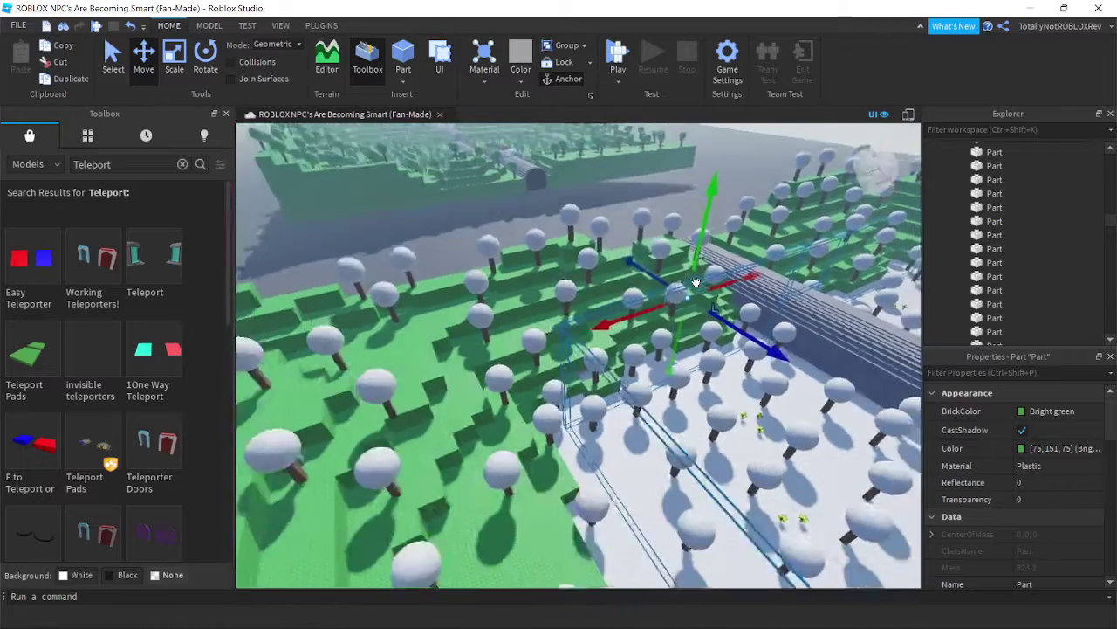
pyautogui.scroll(-3, 696, 282)
pyautogui.moveTo(696, 282); pyautogui.dragTo(742, 336, button='right')
pyautogui.moveTo(1047, 147); pyautogui.dragTo(1013, 332)
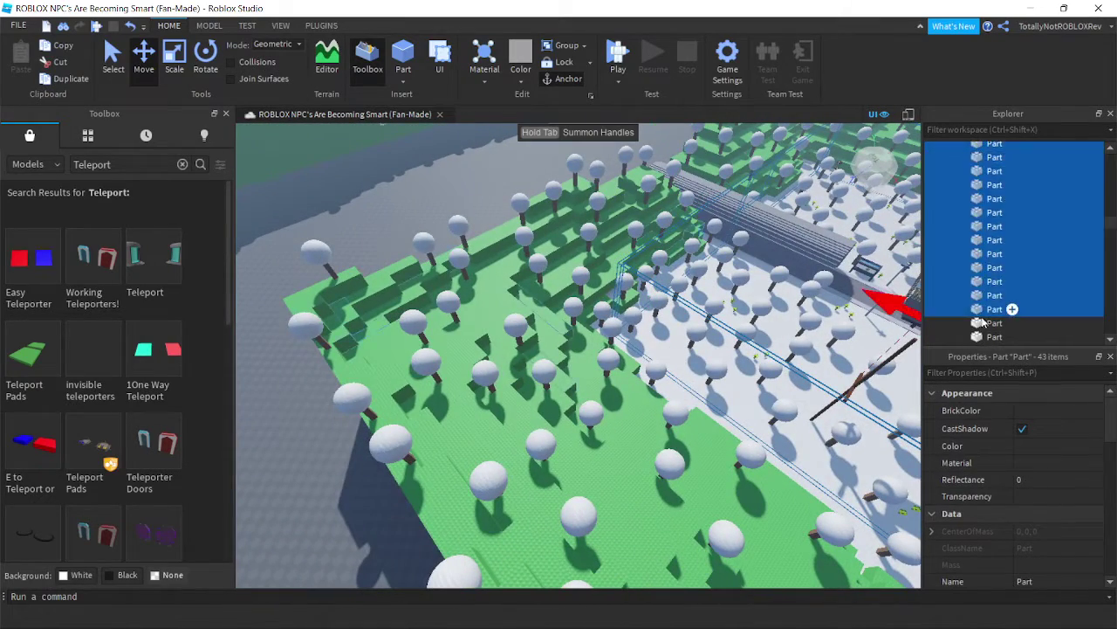
pyautogui.press('f')
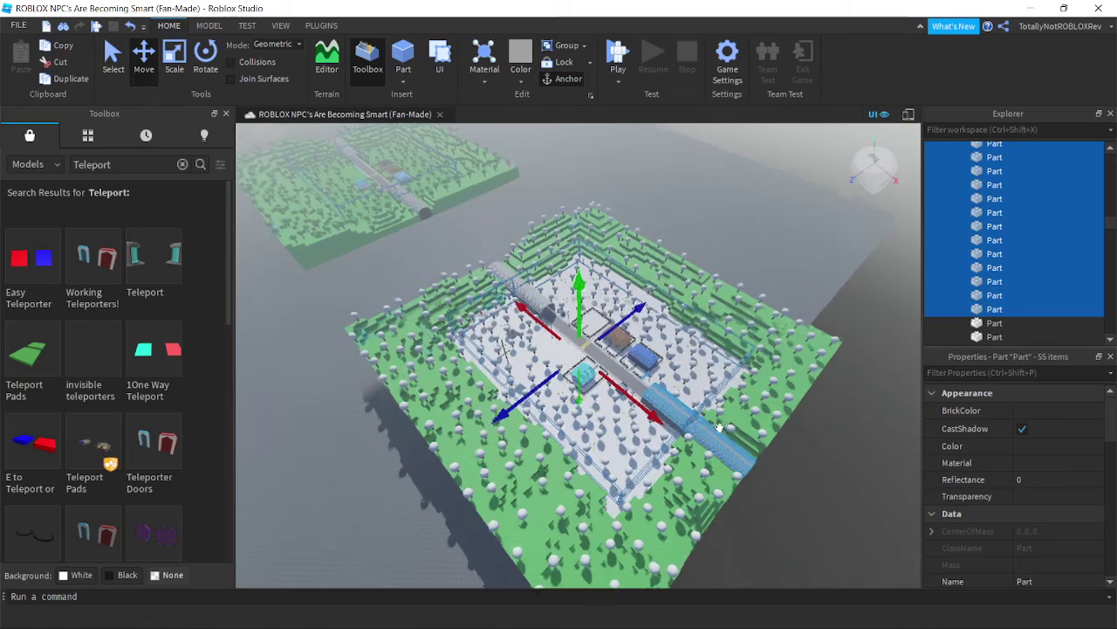
pyautogui.scroll(6, 702, 427)
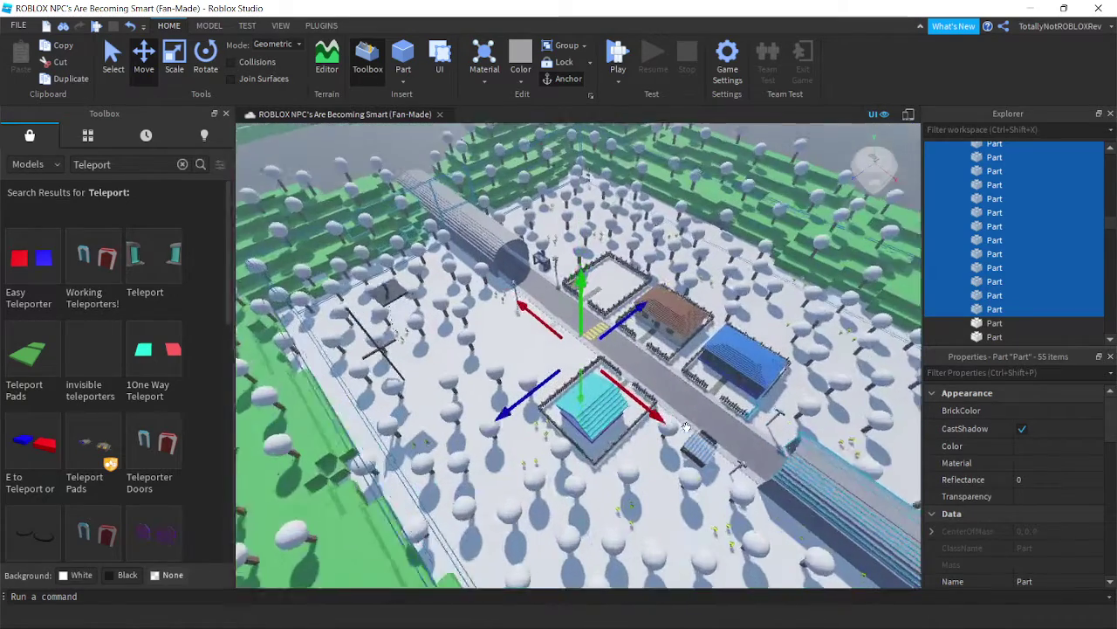
pyautogui.scroll(2, 687, 426)
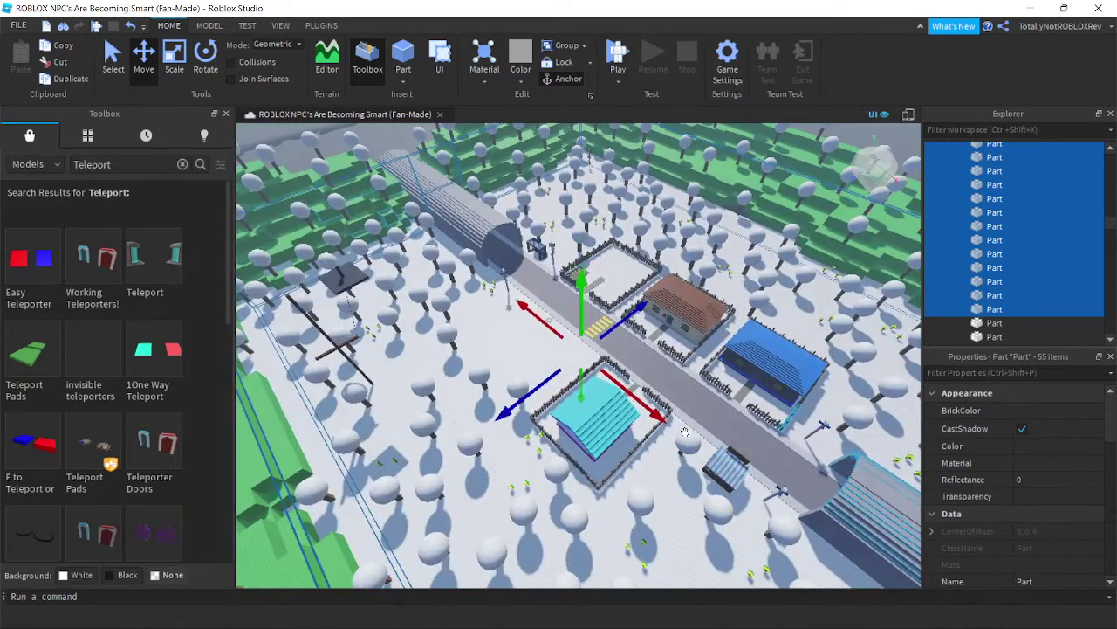
pyautogui.moveTo(684, 432); pyautogui.dragTo(633, 214, button='right')
pyautogui.click(683, 169)
# Select the stepped roof strips of the tunnel beside the fenced garden and set their BrickColor to Institutional white and material to Sand
pyautogui.scroll(6, 586, 435)
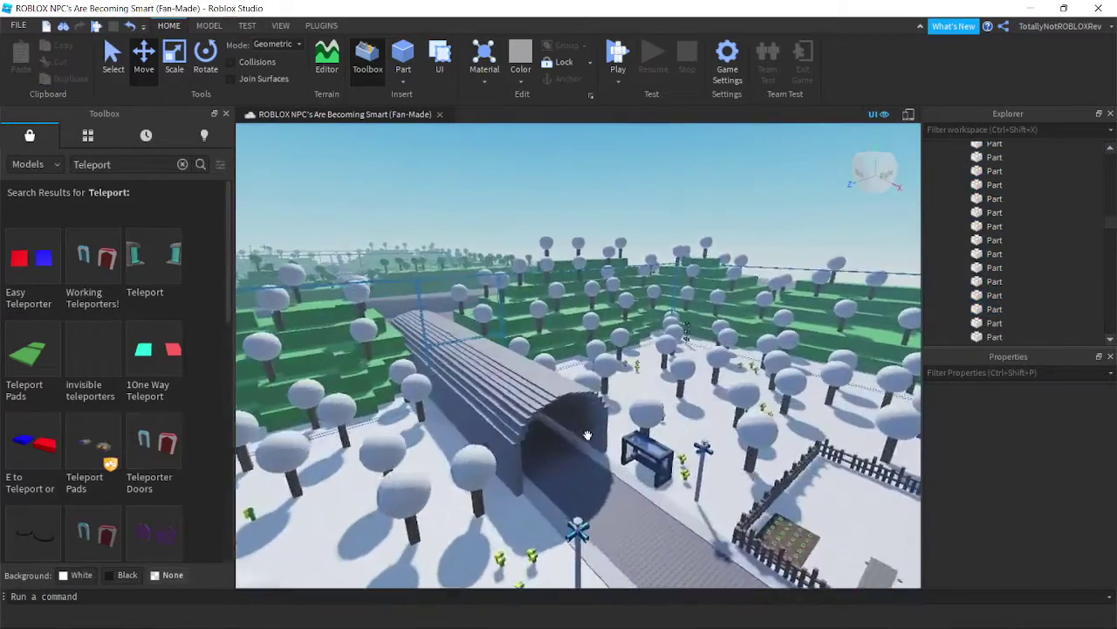
pyautogui.scroll(6, 587, 435)
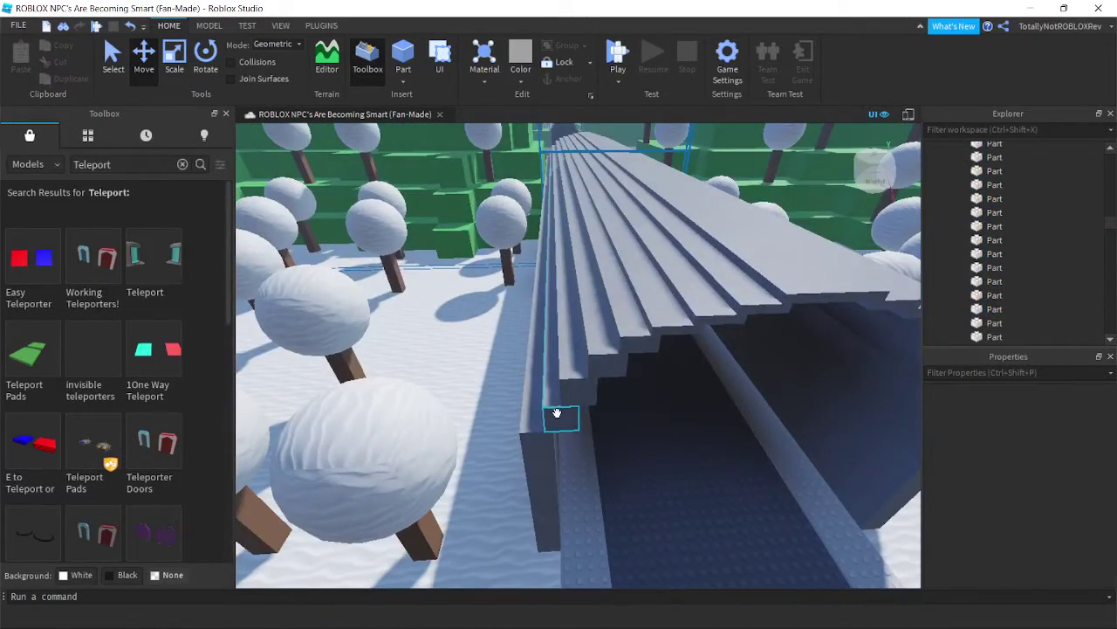
pyautogui.click(557, 413)
pyautogui.keyDown('ctrl'); pyautogui.click(573, 381); pyautogui.keyUp('ctrl')
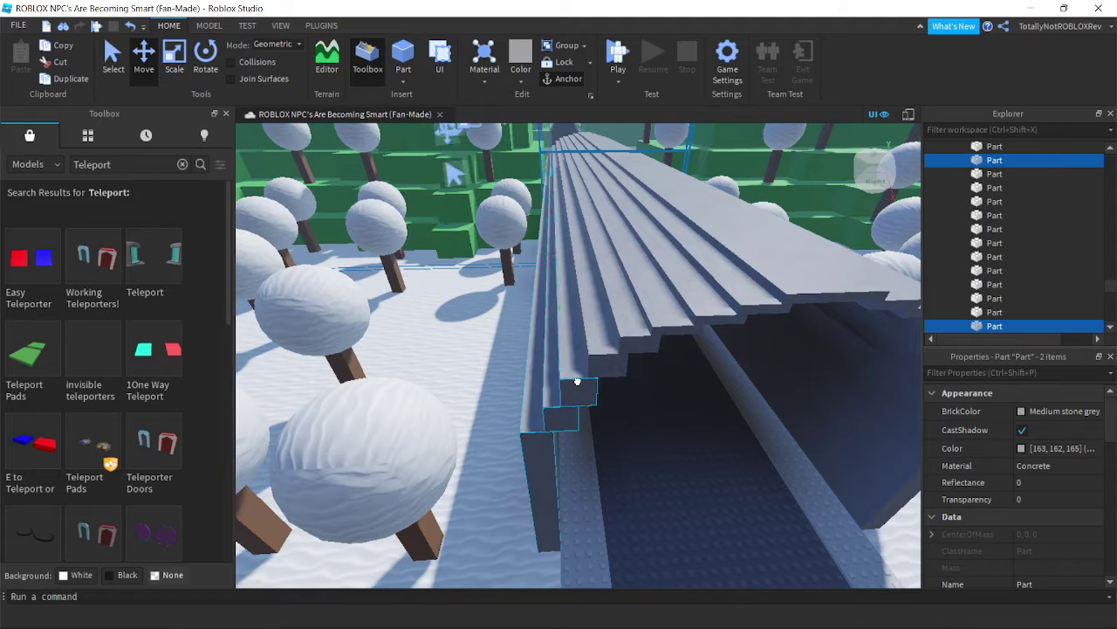
pyautogui.keyDown('ctrl'); pyautogui.click(640, 341); pyautogui.keyUp('ctrl')
pyautogui.keyDown('ctrl'); pyautogui.click(686, 319); pyautogui.keyUp('ctrl')
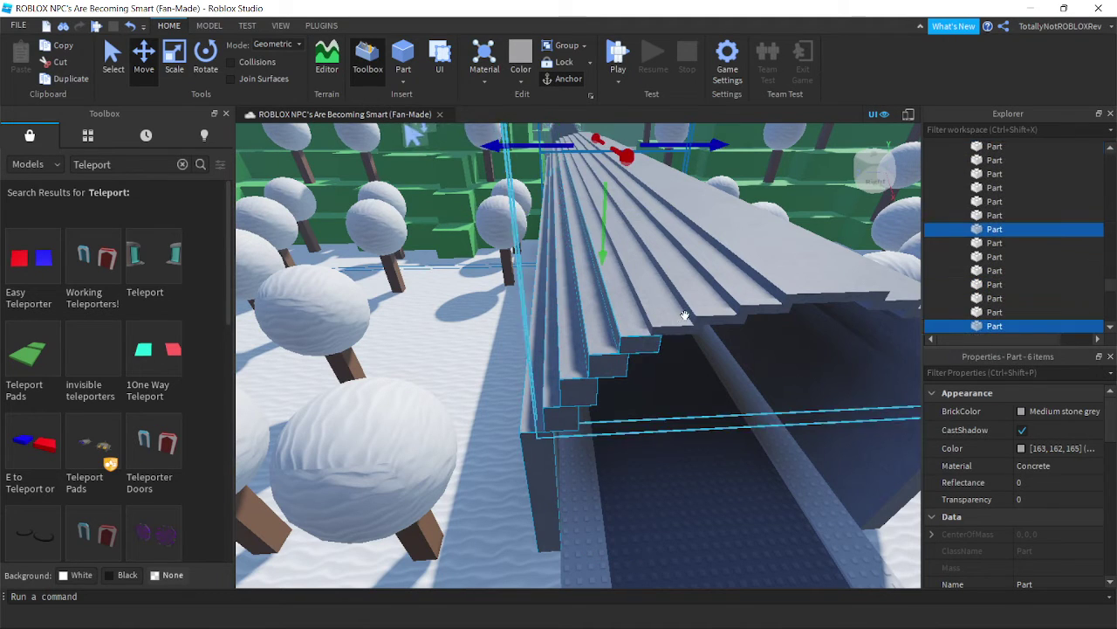
pyautogui.keyDown('ctrl'); pyautogui.click(677, 324); pyautogui.keyUp('ctrl')
pyautogui.keyDown('ctrl'); pyautogui.click(675, 325); pyautogui.keyUp('ctrl')
pyautogui.moveTo(676, 326); pyautogui.dragTo(671, 321, button='right')
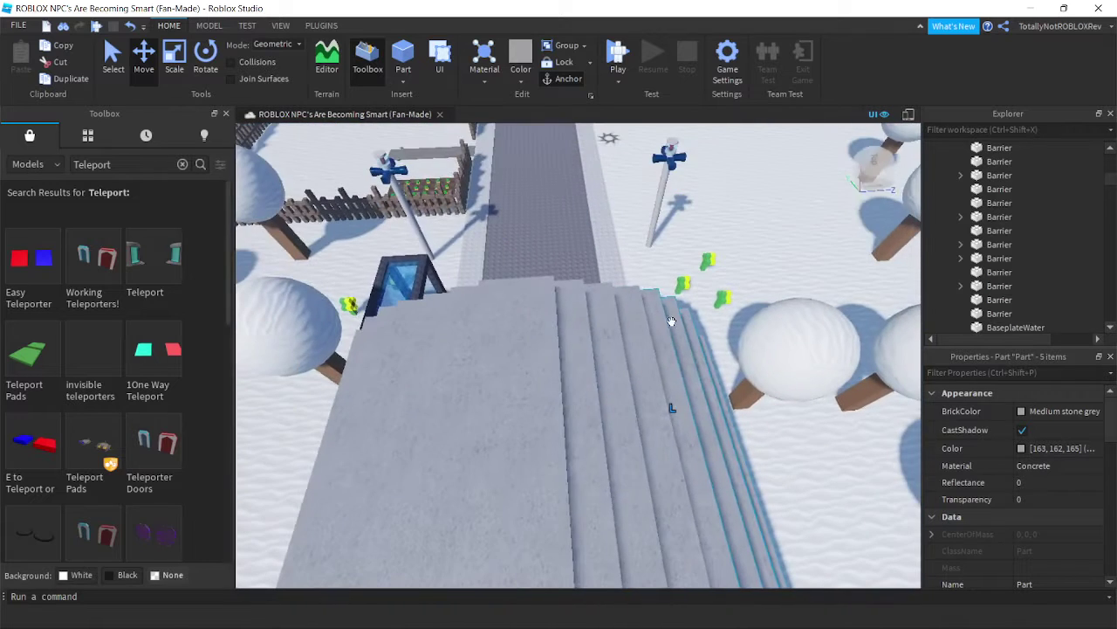
pyautogui.keyDown('ctrl'); pyautogui.click(618, 316); pyautogui.keyUp('ctrl')
pyautogui.keyDown('ctrl'); pyautogui.click(516, 344); pyautogui.keyUp('ctrl')
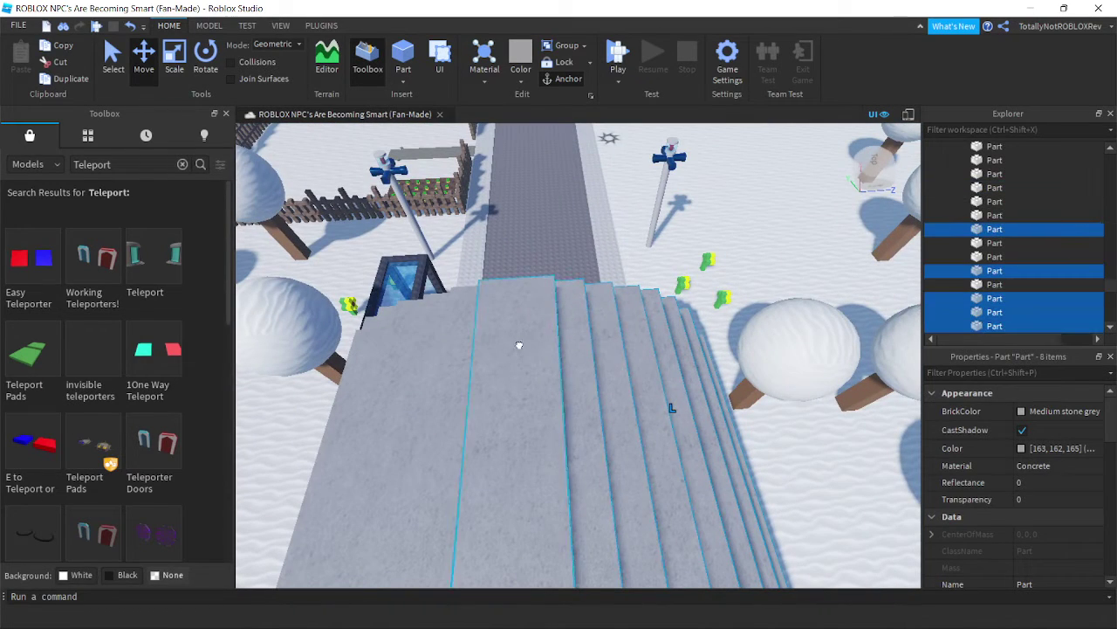
pyautogui.keyDown('ctrl'); pyautogui.click(442, 349); pyautogui.keyUp('ctrl')
pyautogui.keyDown('ctrl'); pyautogui.click(419, 364); pyautogui.keyUp('ctrl')
pyautogui.keyDown('ctrl'); pyautogui.click(393, 360); pyautogui.keyUp('ctrl')
pyautogui.keyDown('ctrl'); pyautogui.click(377, 360); pyautogui.keyUp('ctrl')
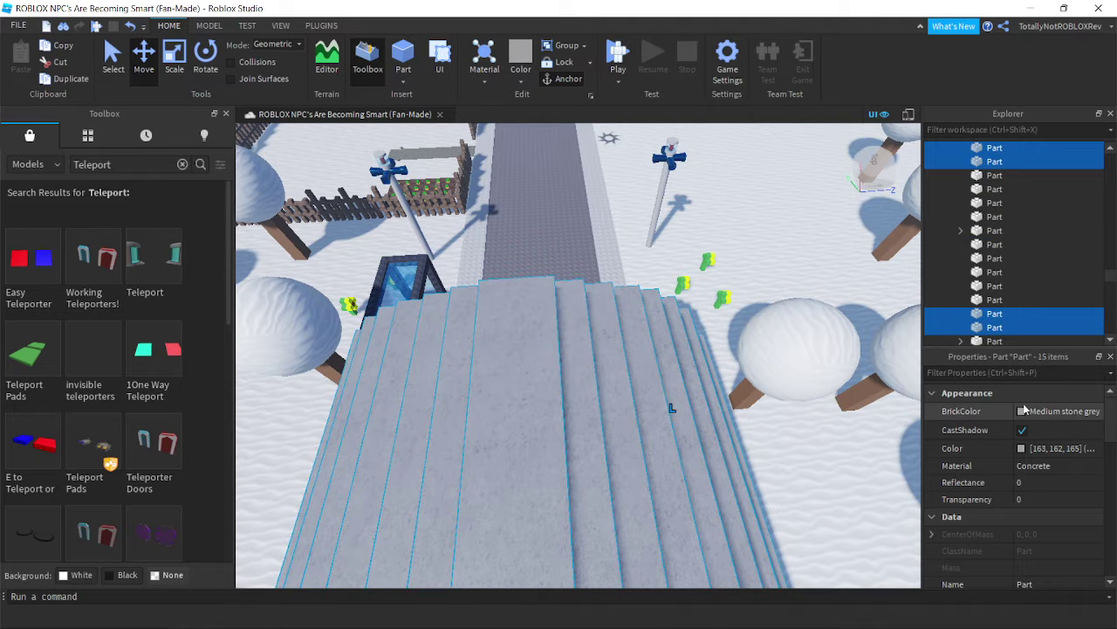
pyautogui.click(1020, 426)
pyautogui.click(1074, 507)
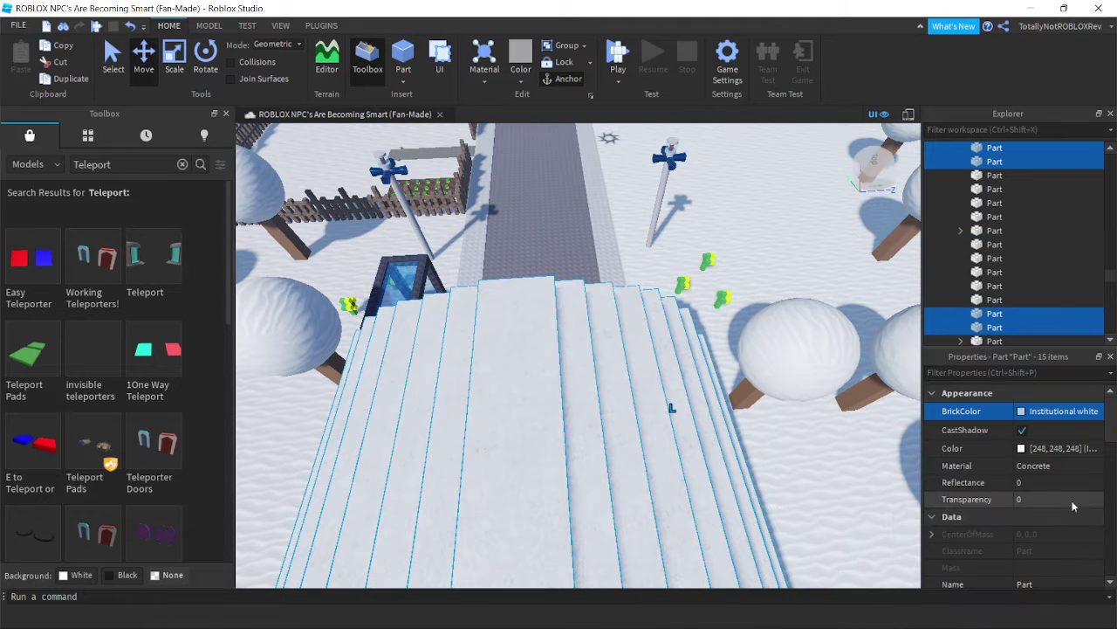
pyautogui.click(1038, 471)
# Set the two remaining grey side wall parts of the same tunnel to the color 248, 248, 248 and the Sand material
pyautogui.press('s')
pyautogui.moveTo(714, 438); pyautogui.dragTo(698, 439, button='right')
pyautogui.press('w')
pyautogui.press('f')
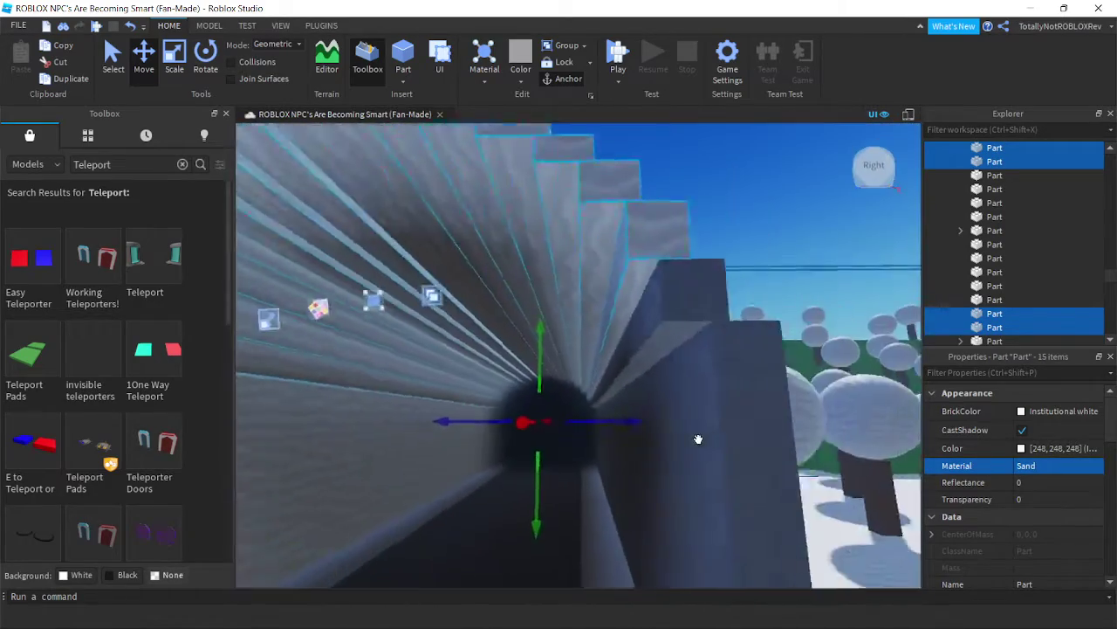
pyautogui.press('s')
pyautogui.moveTo(615, 205); pyautogui.dragTo(649, 287, button='right')
pyautogui.click(604, 184)
pyautogui.press('d')
pyautogui.click(628, 361)
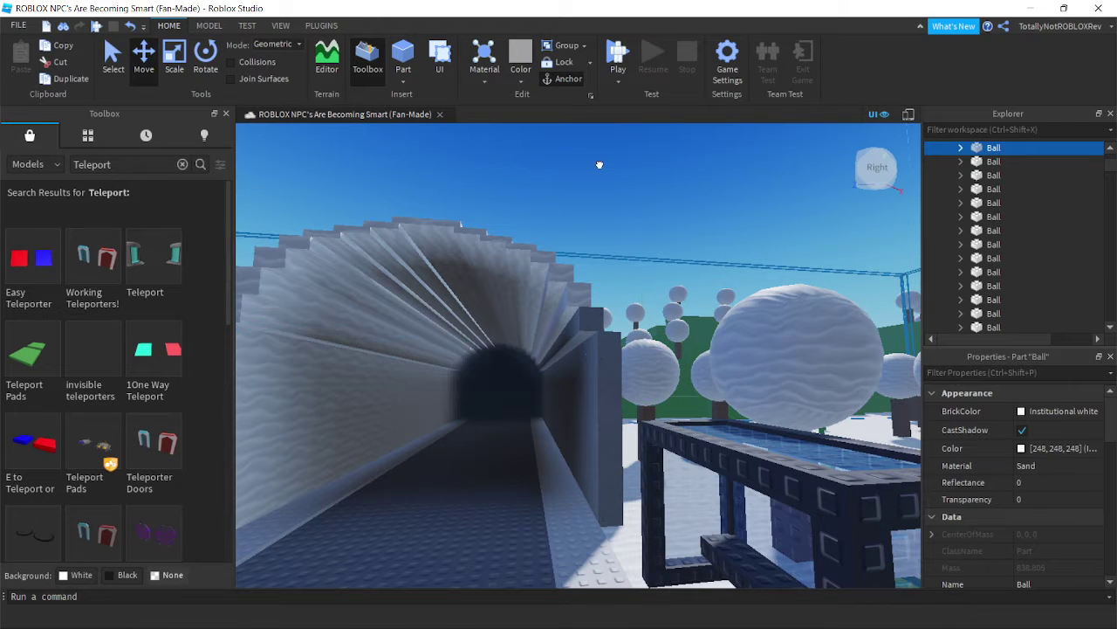
pyautogui.click(600, 165)
pyautogui.moveTo(653, 213); pyautogui.dragTo(653, 212, button='right')
pyautogui.click(592, 405)
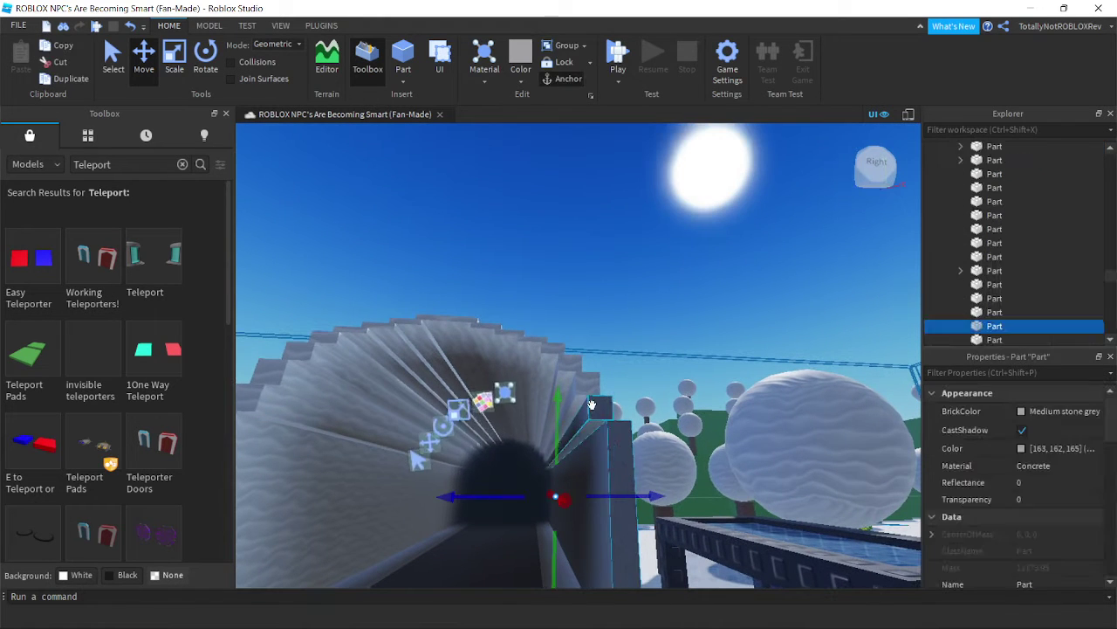
pyautogui.click(1023, 412)
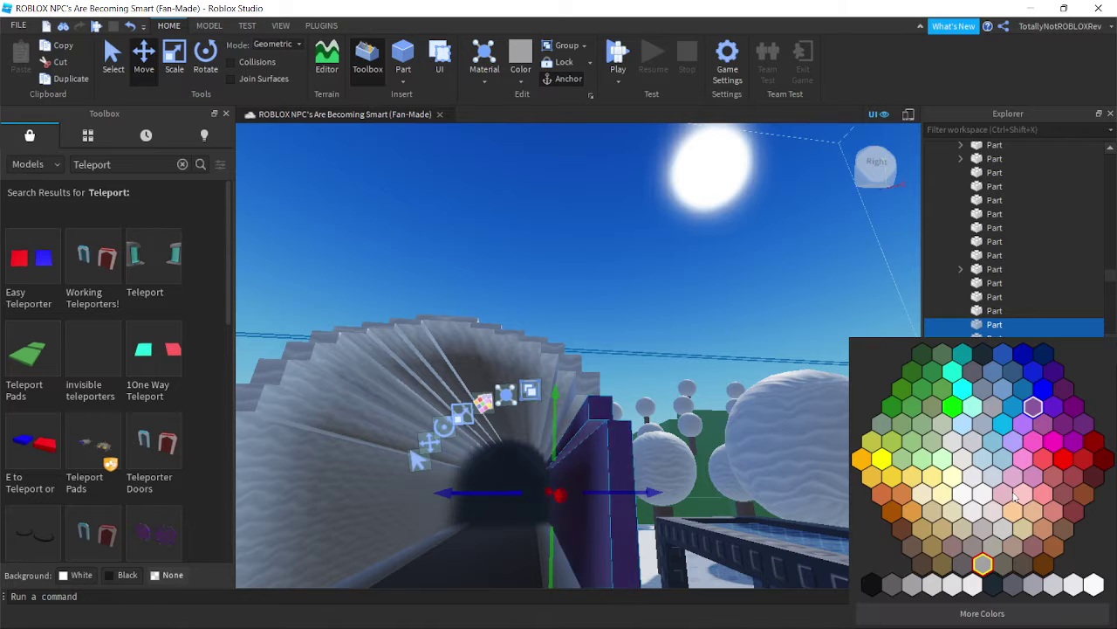
pyautogui.click(1098, 590)
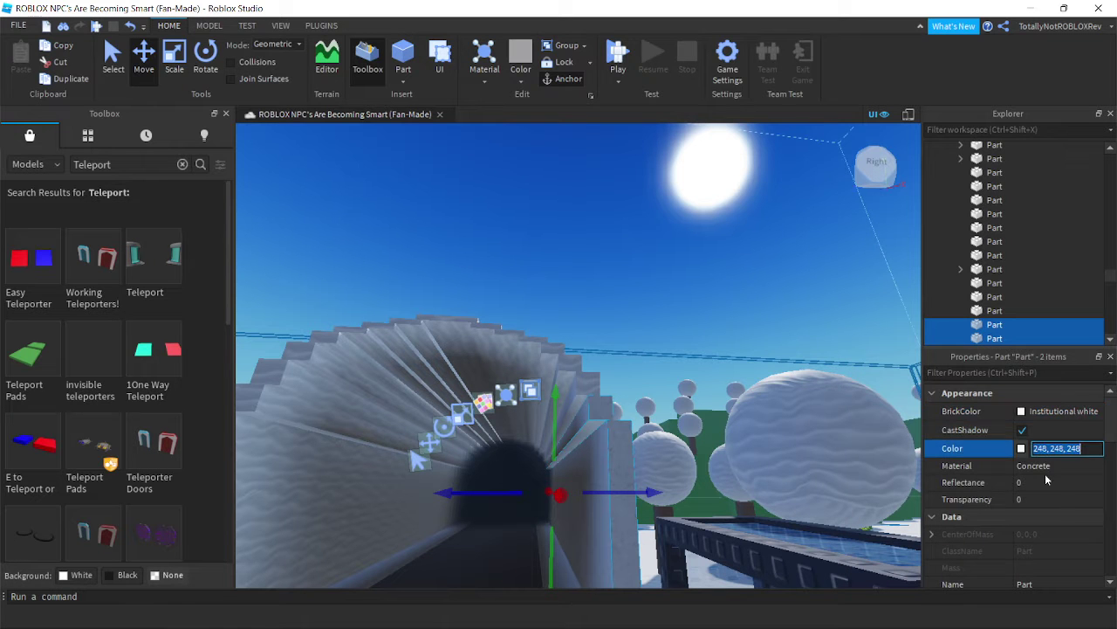
pyautogui.moveTo(617, 150); pyautogui.dragTo(616, 152, button='right')
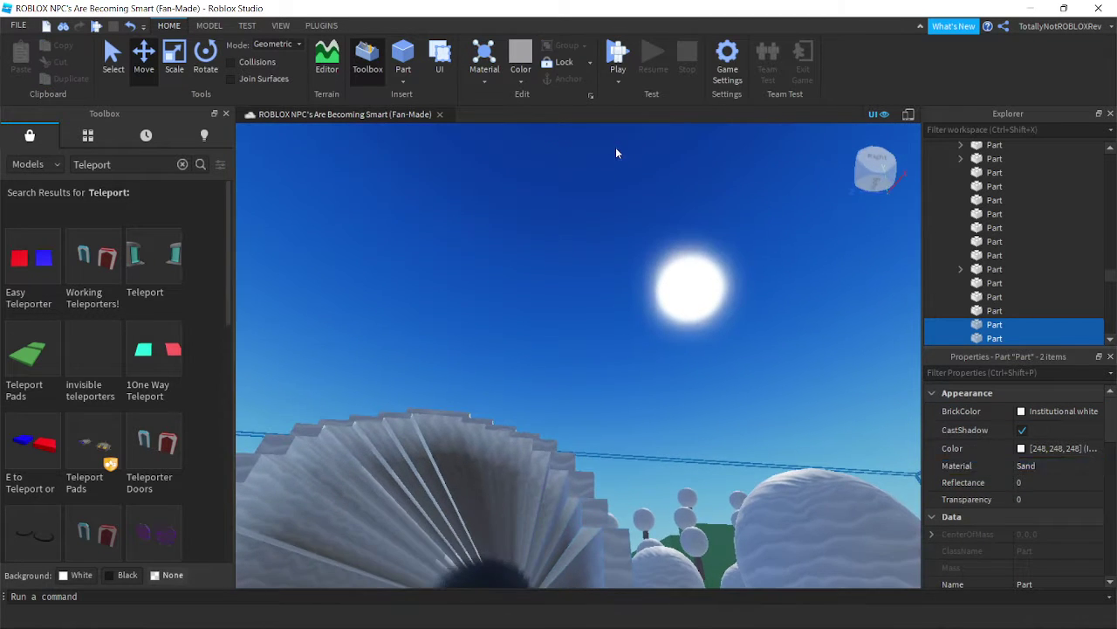
pyautogui.click(616, 152)
# Select all the roof strips of the tunnel at the road's other end and set their BrickColor to Institutional white and material to Sand
pyautogui.moveTo(609, 192)
pyautogui.mouseDown(button='right')
pyautogui.moveTo(612, 180)
pyautogui.moveTo(610, 193)
pyautogui.mouseUp(button='right')
pyautogui.scroll(-8, 609, 192)
pyautogui.scroll(-2, 610, 193)
pyautogui.scroll(-2, 611, 193)
pyautogui.moveTo(439, 252); pyautogui.dragTo(613, 272, button='right')
pyautogui.press('w')
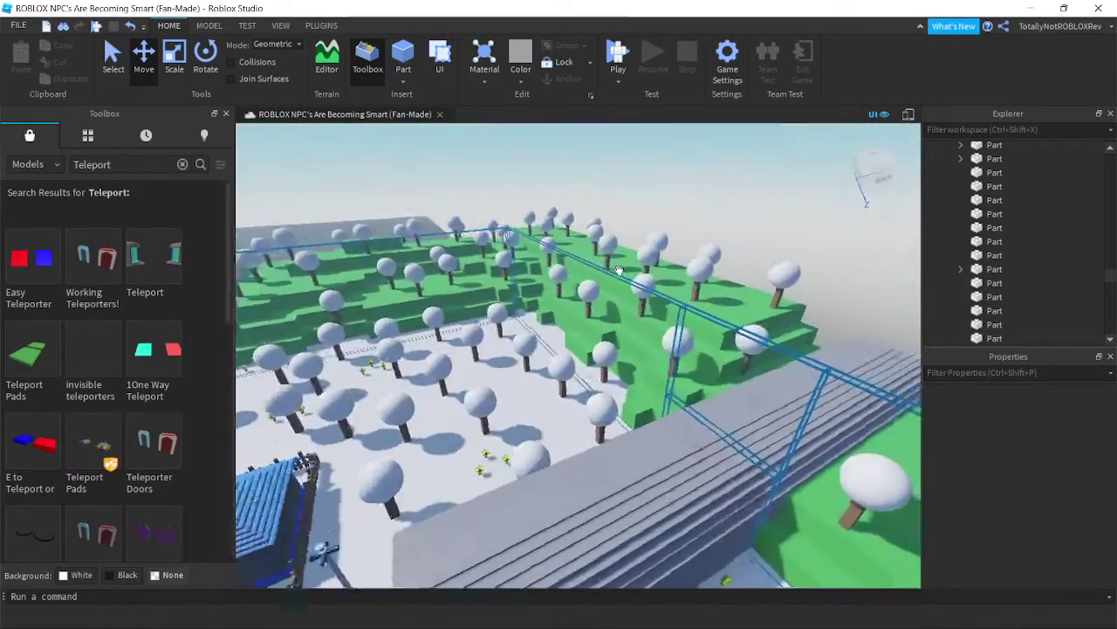
pyautogui.press('d')
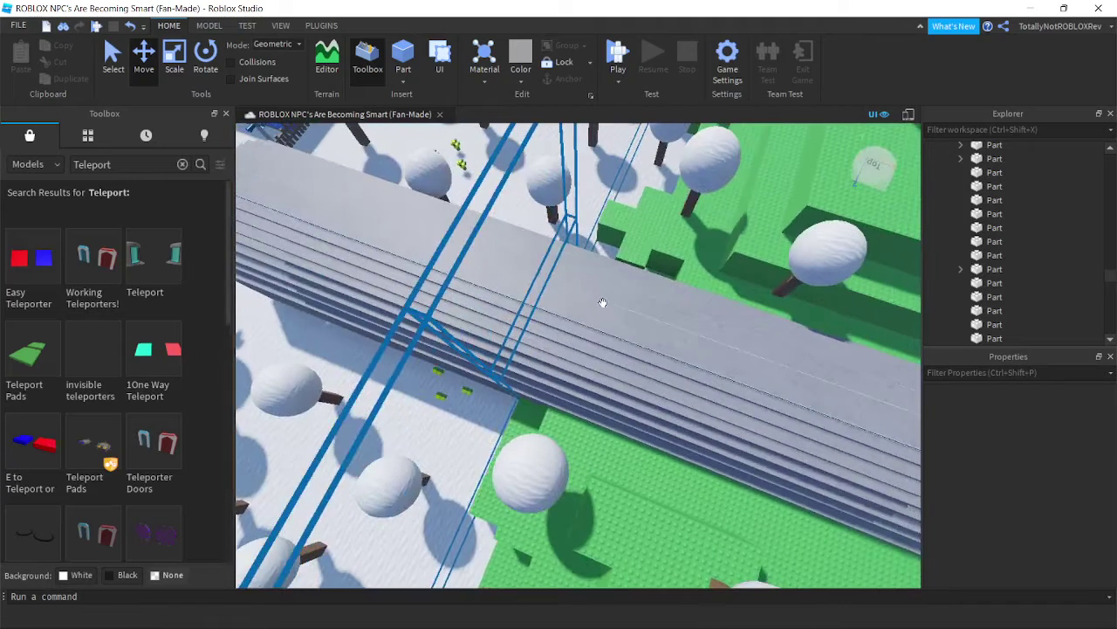
pyautogui.keyDown('ctrl'); pyautogui.click(617, 290); pyautogui.keyUp('ctrl')
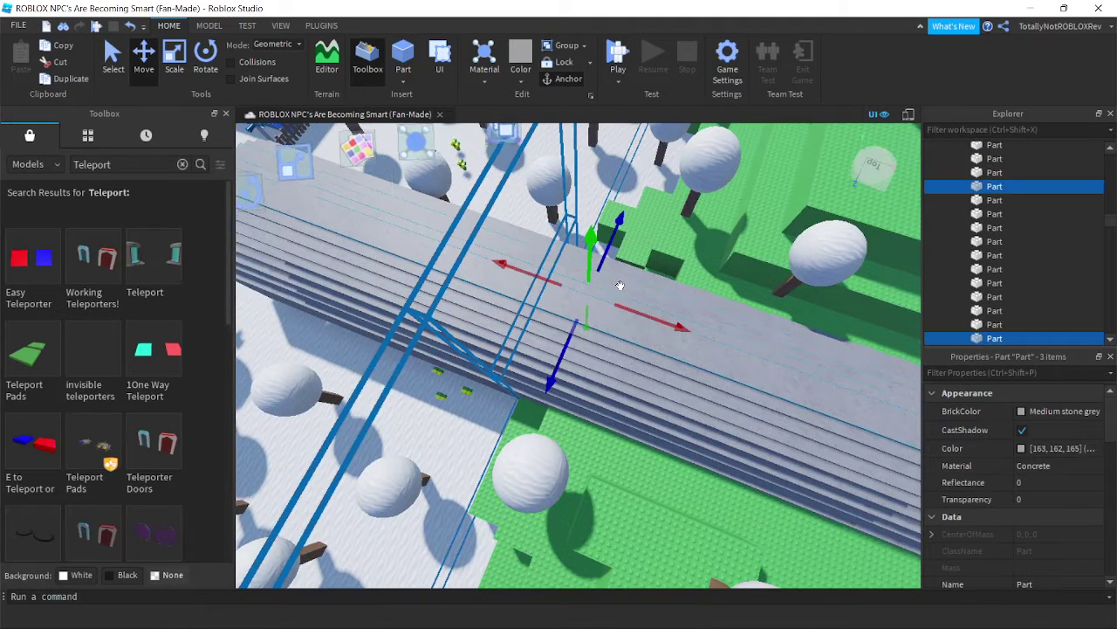
pyautogui.keyDown('ctrl'); pyautogui.click(616, 288); pyautogui.keyUp('ctrl')
pyautogui.keyDown('ctrl'); pyautogui.click(629, 273); pyautogui.keyUp('ctrl')
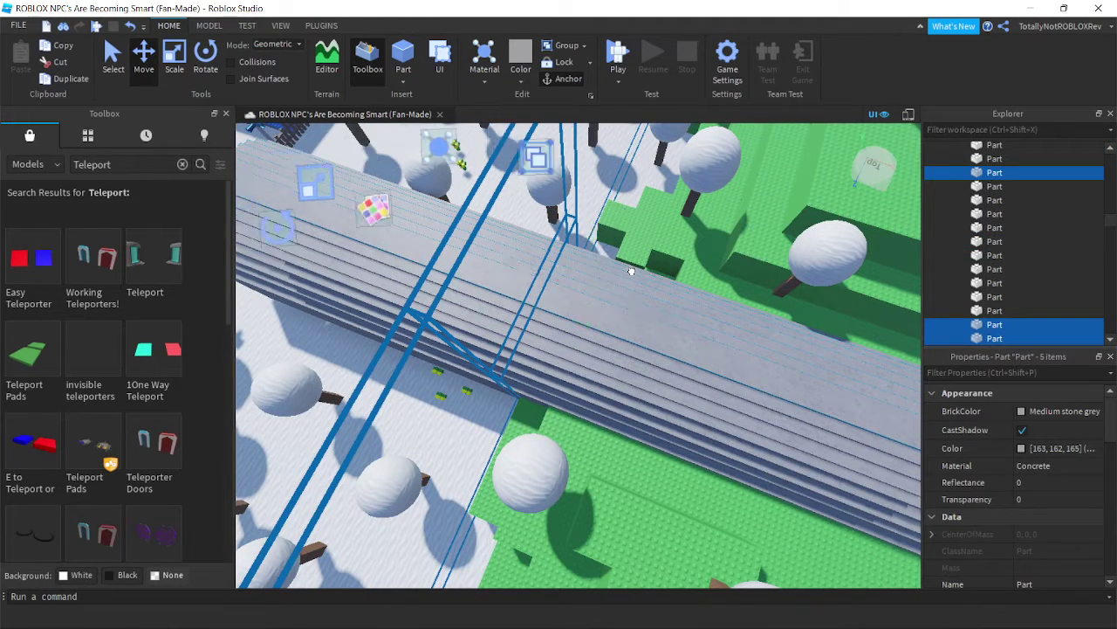
pyautogui.keyDown('ctrl'); pyautogui.click(631, 271); pyautogui.keyUp('ctrl')
pyautogui.scroll(-4, 631, 271)
pyautogui.scroll(7, 658, 361)
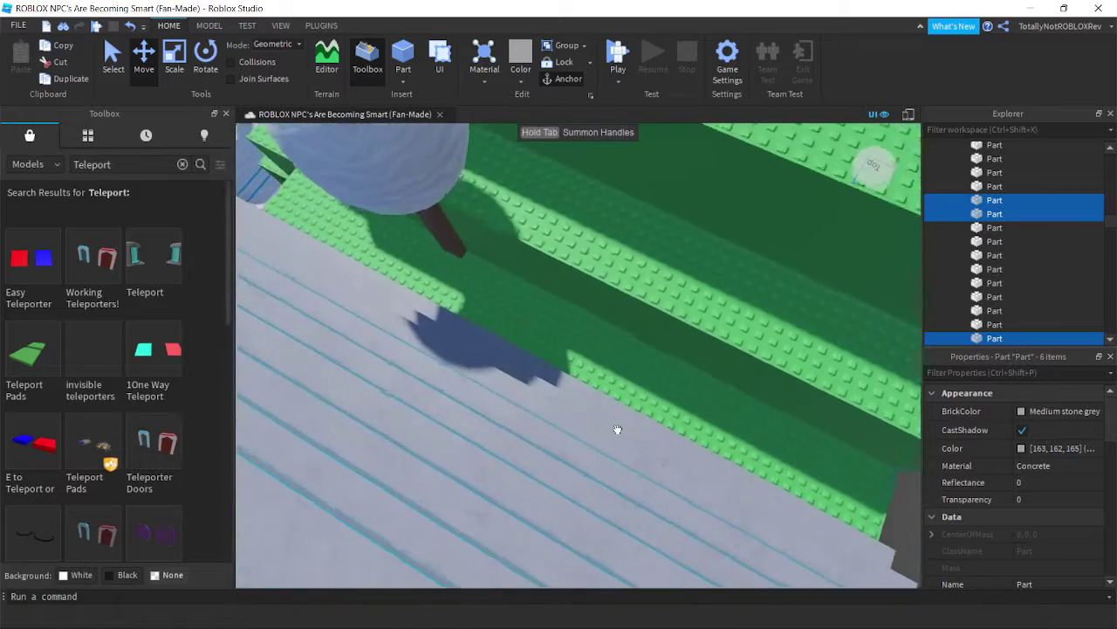
pyautogui.scroll(3, 617, 430)
pyautogui.keyDown('ctrl'); pyautogui.click(506, 450); pyautogui.keyUp('ctrl')
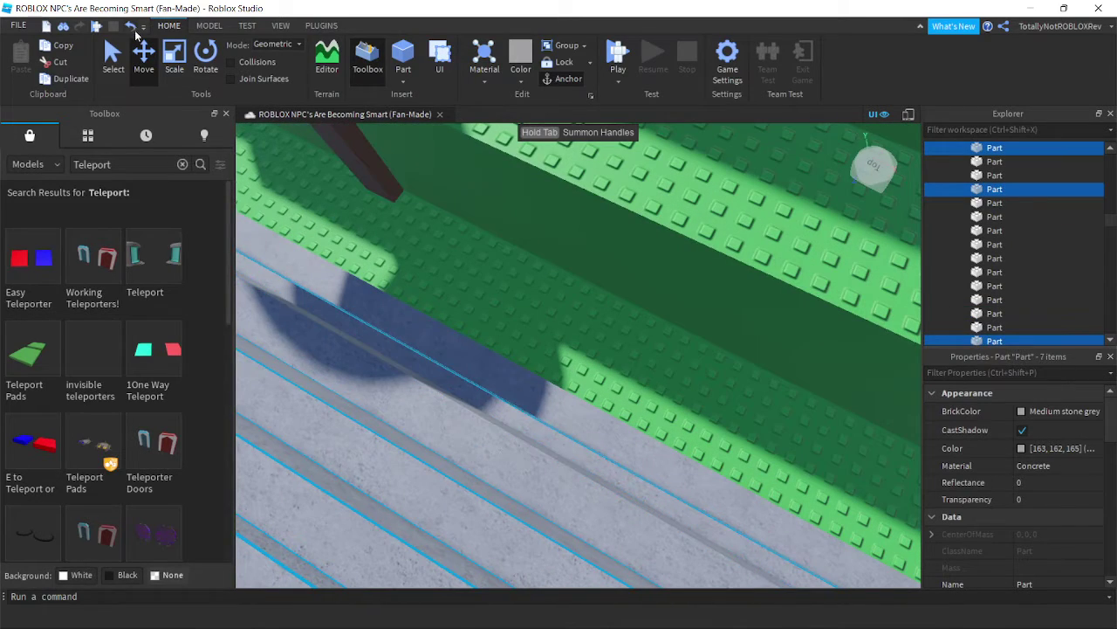
pyautogui.click(132, 28)
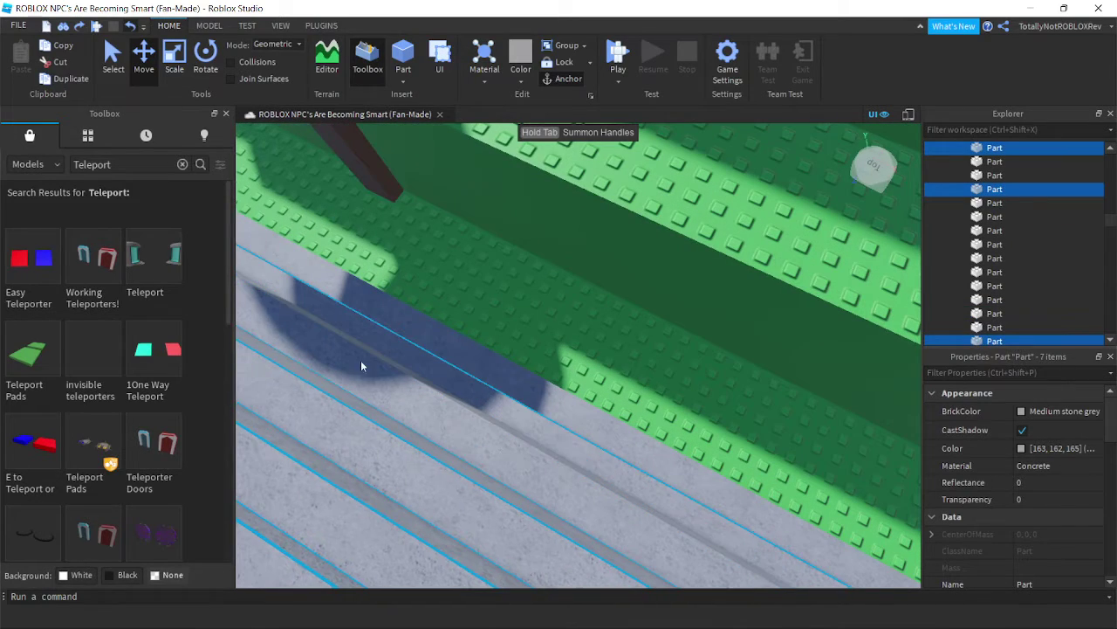
pyautogui.keyDown('ctrl'); pyautogui.click(478, 374); pyautogui.keyUp('ctrl')
pyautogui.moveTo(484, 374); pyautogui.dragTo(482, 372, button='right')
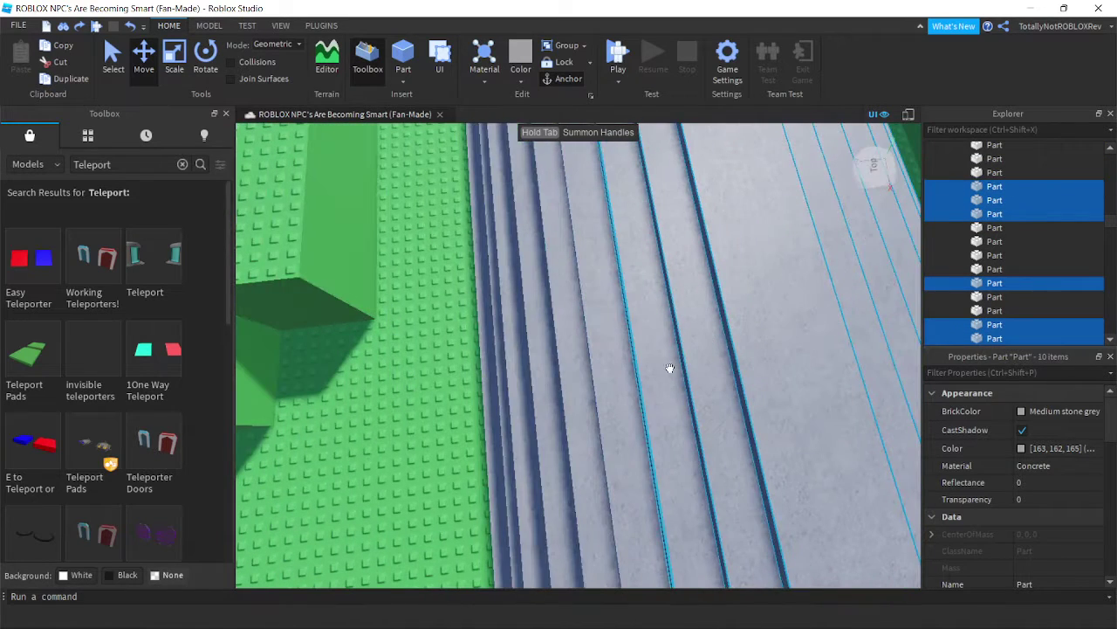
pyautogui.keyDown('ctrl'); pyautogui.click(587, 386); pyautogui.keyUp('ctrl')
pyautogui.keyDown('ctrl'); pyautogui.click(553, 392); pyautogui.keyUp('ctrl')
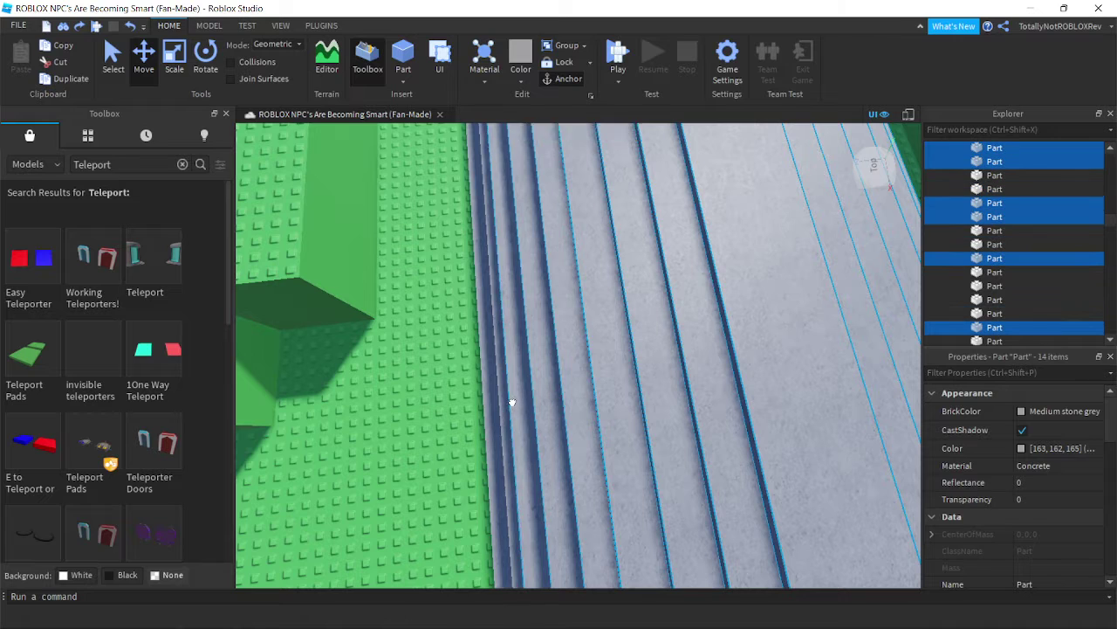
pyautogui.keyDown('ctrl'); pyautogui.click(512, 399); pyautogui.keyUp('ctrl')
pyautogui.keyDown('ctrl'); pyautogui.click(487, 408); pyautogui.keyUp('ctrl')
pyautogui.click(1060, 410)
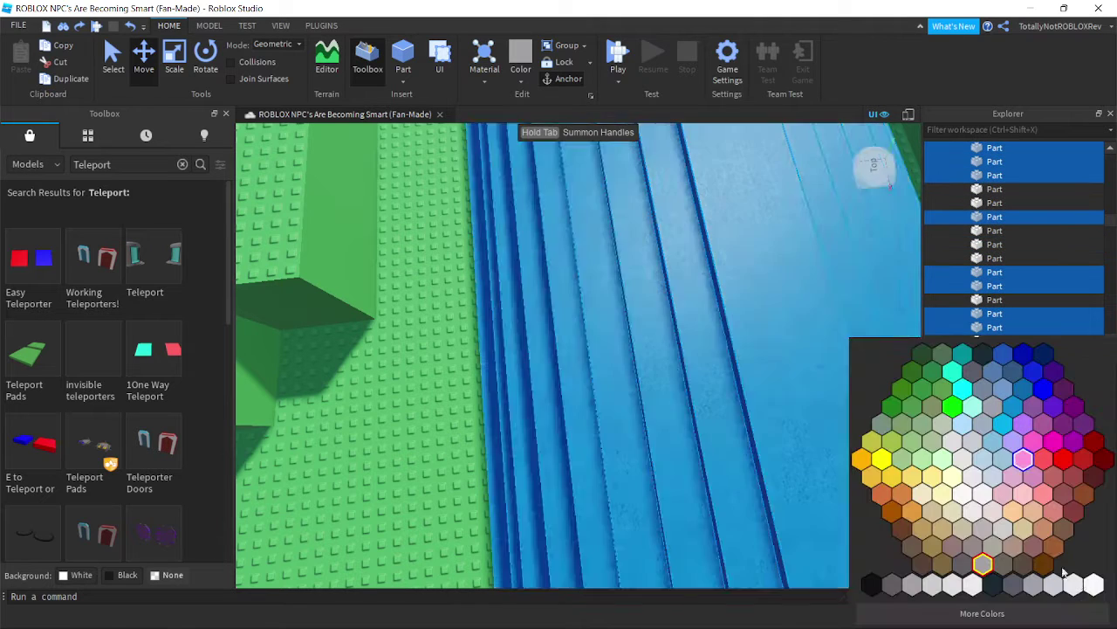
pyautogui.click(1042, 496)
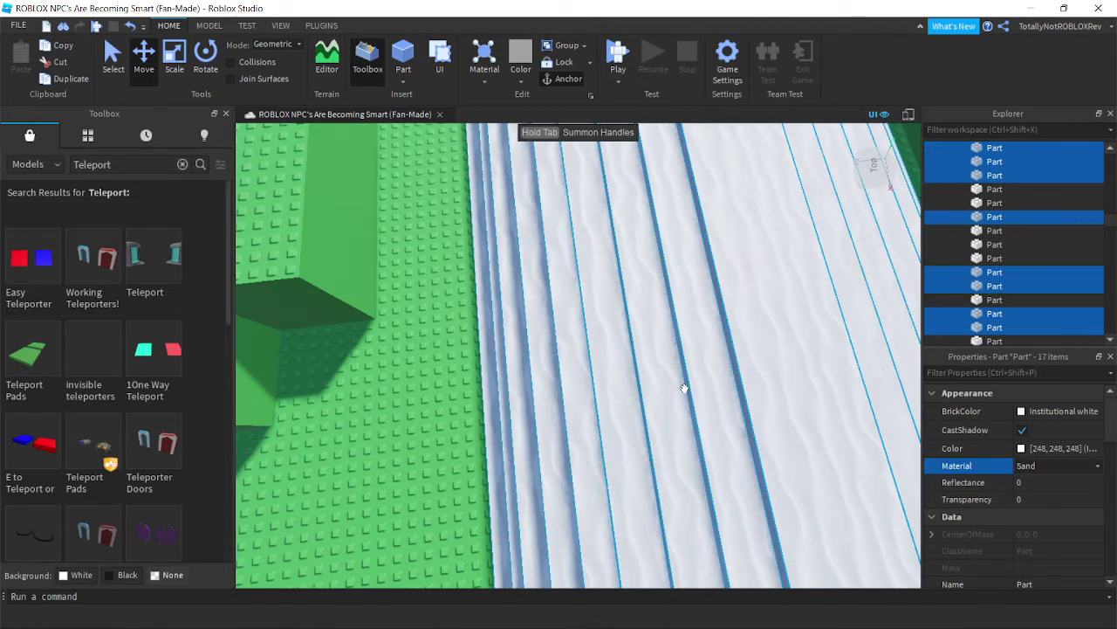
pyautogui.scroll(-5, 684, 387)
pyautogui.moveTo(684, 386)
pyautogui.mouseDown(button='right')
pyautogui.moveTo(713, 384)
pyautogui.moveTo(694, 401)
pyautogui.mouseUp(button='right')
pyautogui.click(693, 407)
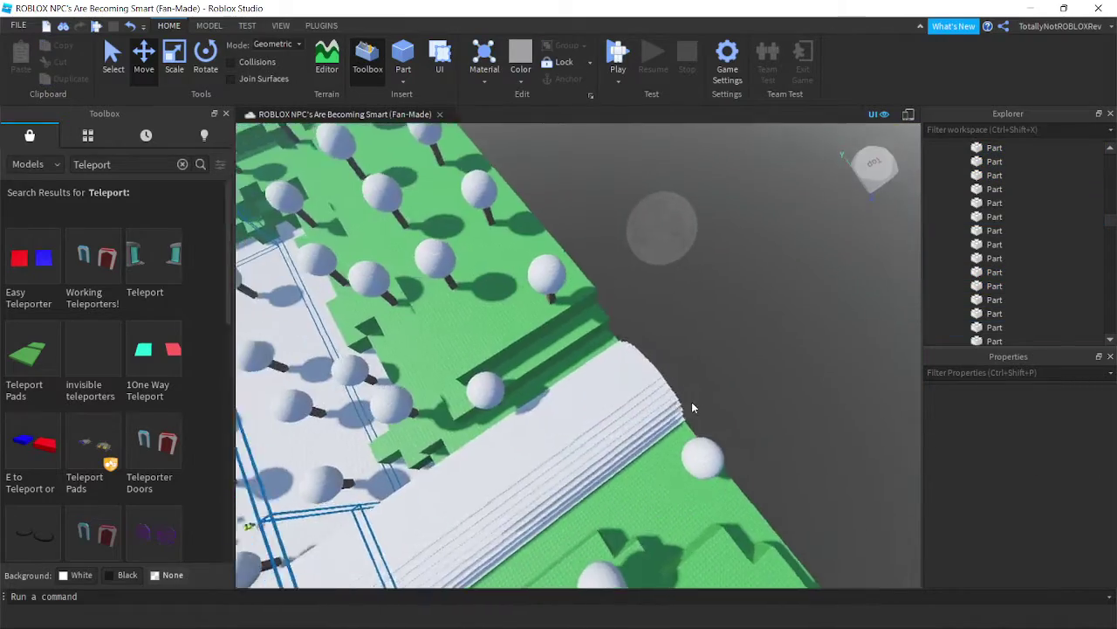
# Look over the whitened tunnel roof and the snowy map from above, with the original map in view
pyautogui.press('w')
pyautogui.press('a')
pyautogui.press('s')
pyautogui.press('a')
pyautogui.press('w')
pyautogui.press('d')
pyautogui.press('s')
pyautogui.press('w')
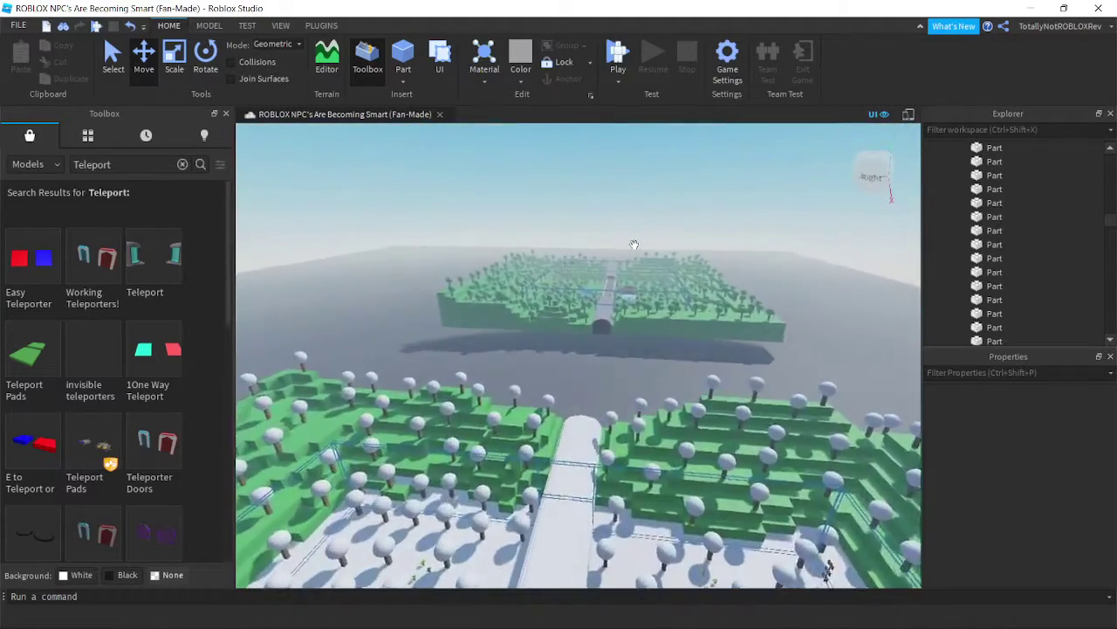
# Duplicate the original map's Portal model and place the copy beside the road near the tunnel on the snowy map
pyautogui.scroll(3, 635, 244)
pyautogui.scroll(10, 592, 246)
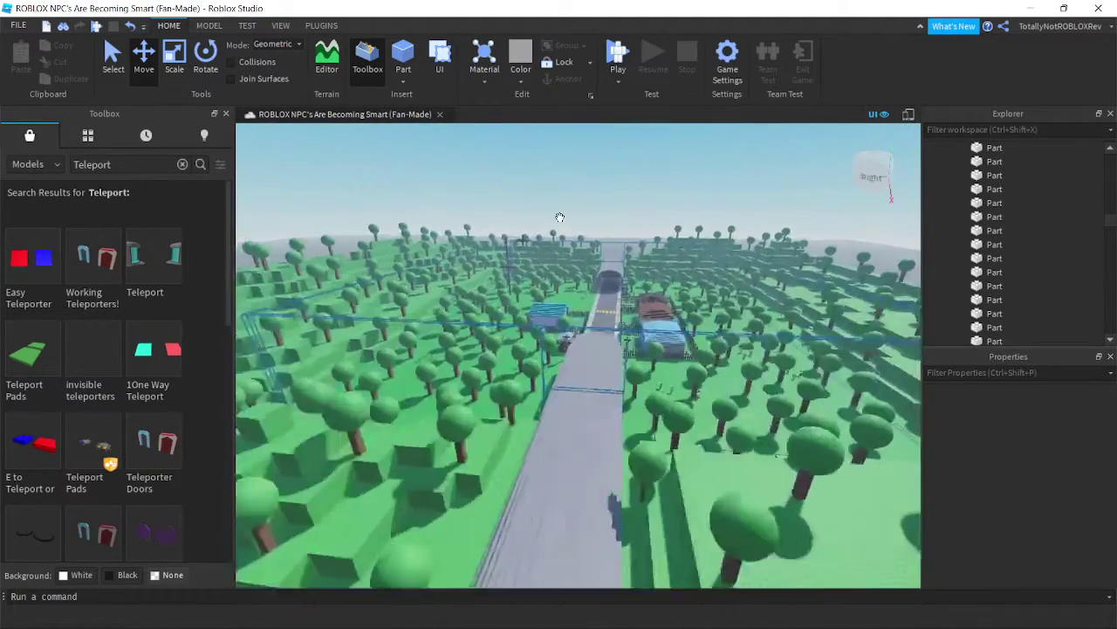
pyautogui.scroll(10, 509, 342)
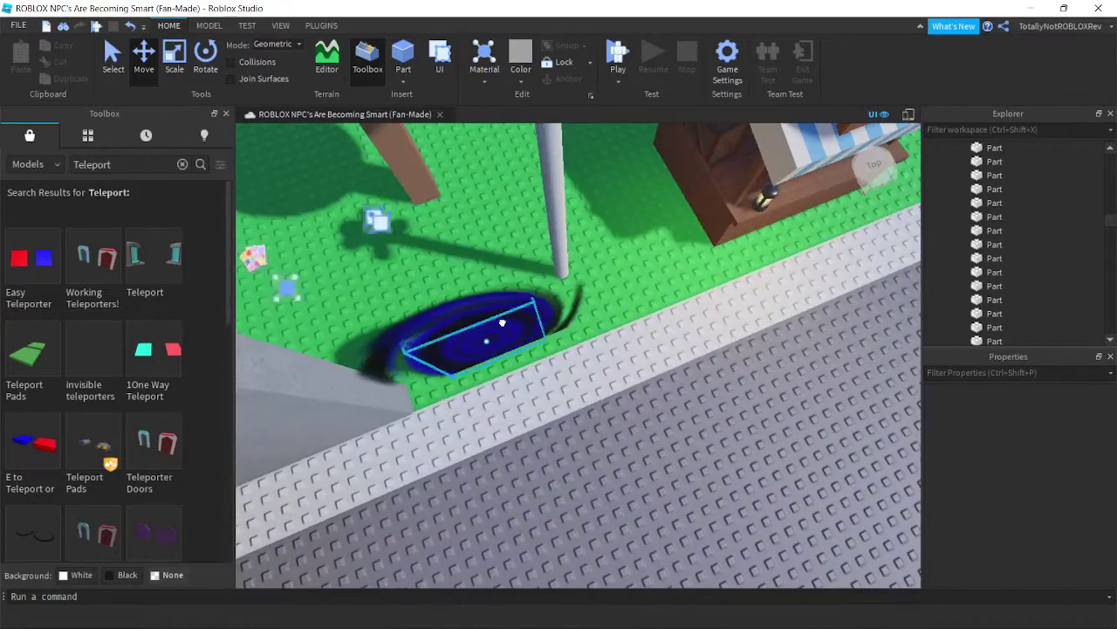
pyautogui.click(503, 323)
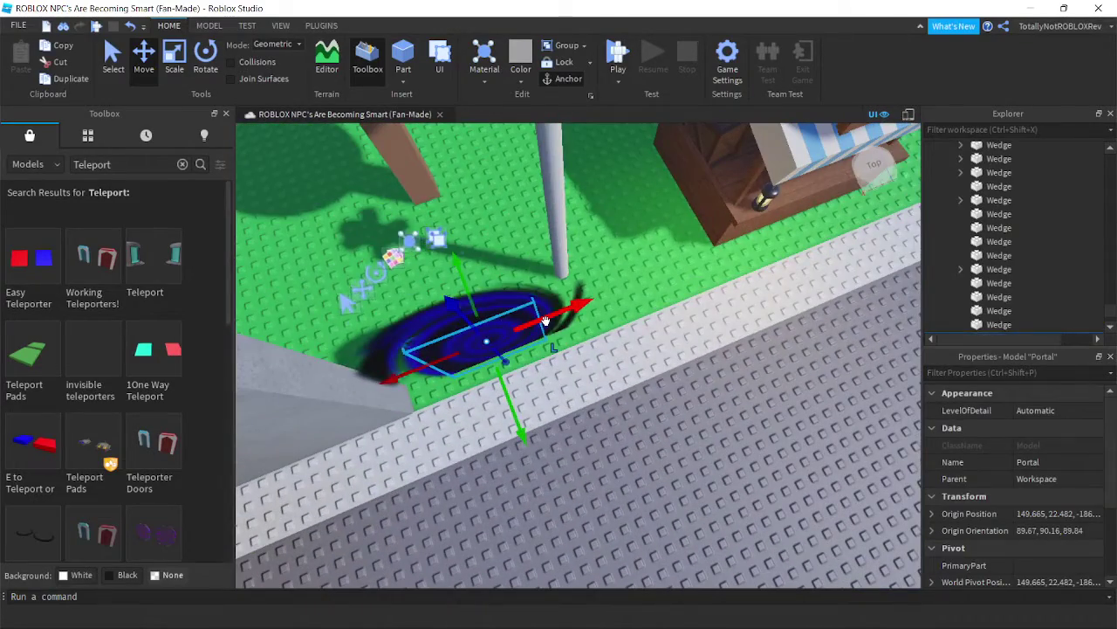
pyautogui.moveTo(545, 321); pyautogui.dragTo(545, 321, button='right')
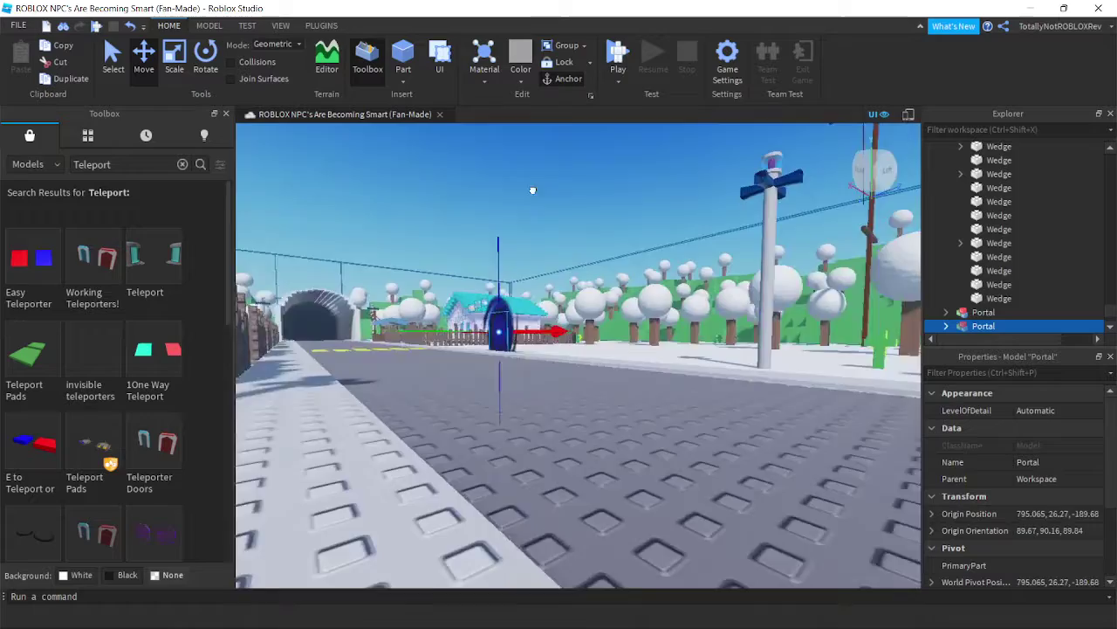
pyautogui.moveTo(533, 190); pyautogui.dragTo(585, 195)
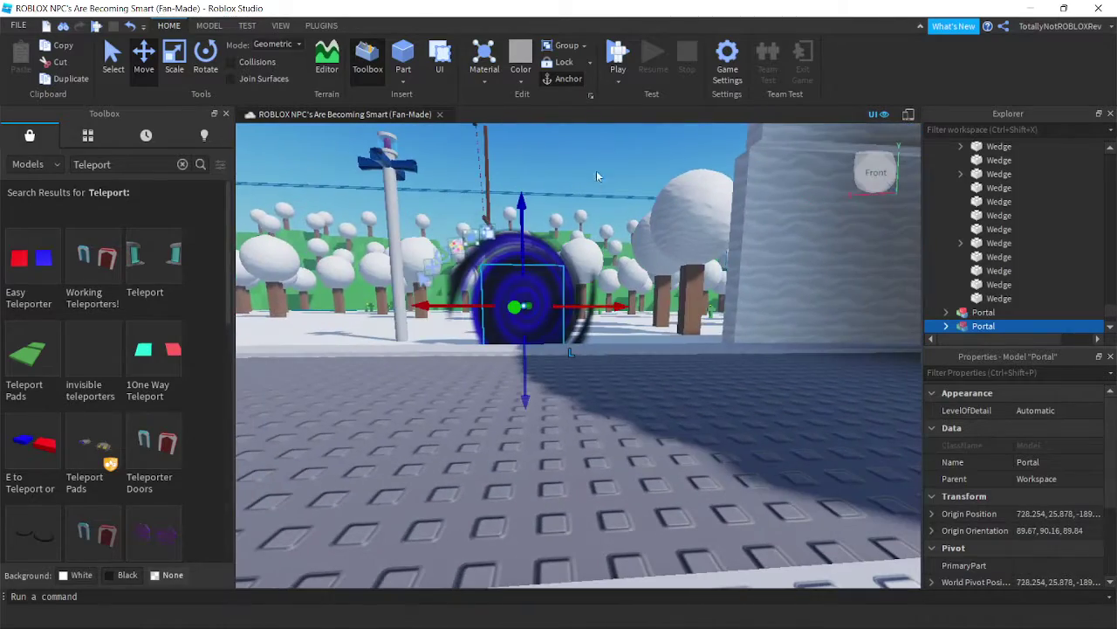
pyautogui.click(619, 174)
pyautogui.moveTo(619, 174); pyautogui.dragTo(611, 166, button='right')
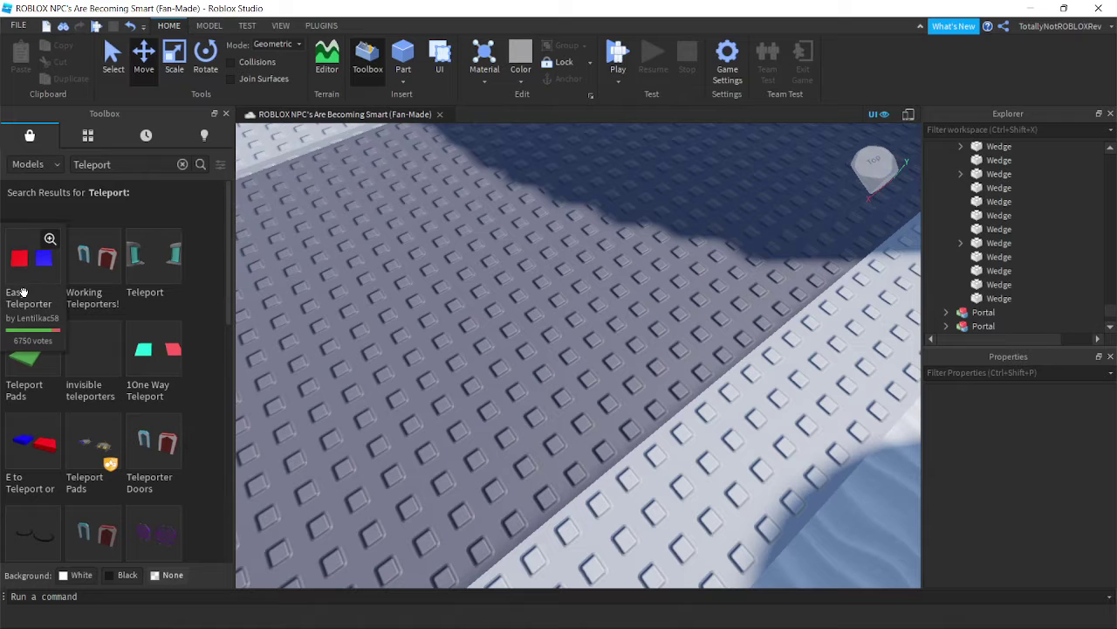
# Insert the E to Teleport model and inspect the script inside its Interact part's ProximityPrompt
pyautogui.click(52, 476)
pyautogui.moveTo(838, 301); pyautogui.dragTo(773, 310, button='right')
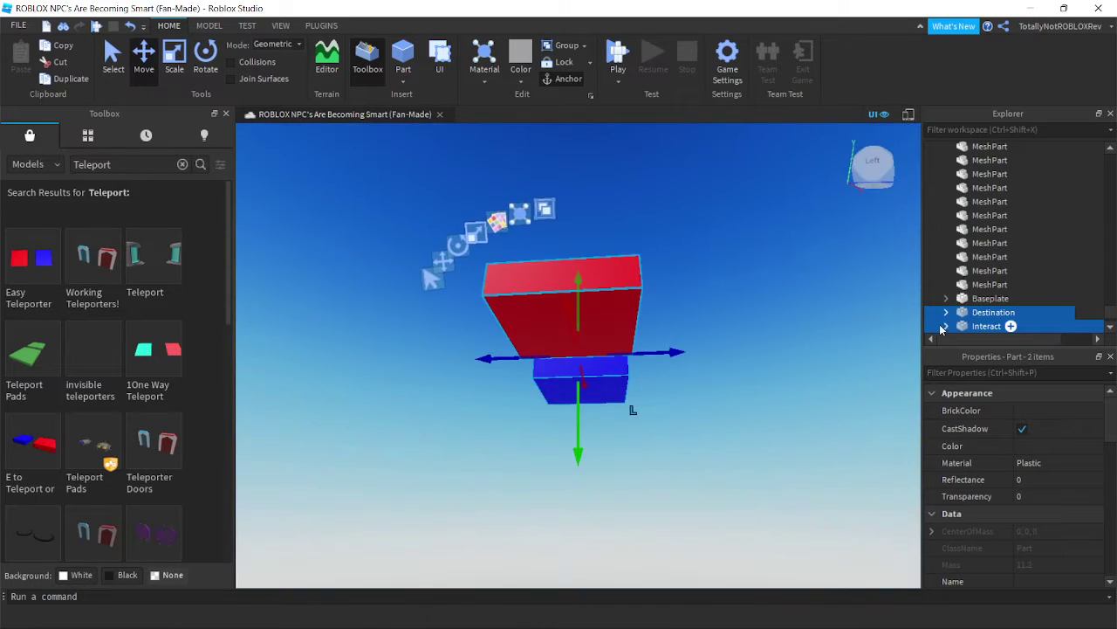
pyautogui.click(945, 326)
pyautogui.scroll(-2, 965, 297)
pyautogui.click(980, 275)
pyautogui.click(961, 262)
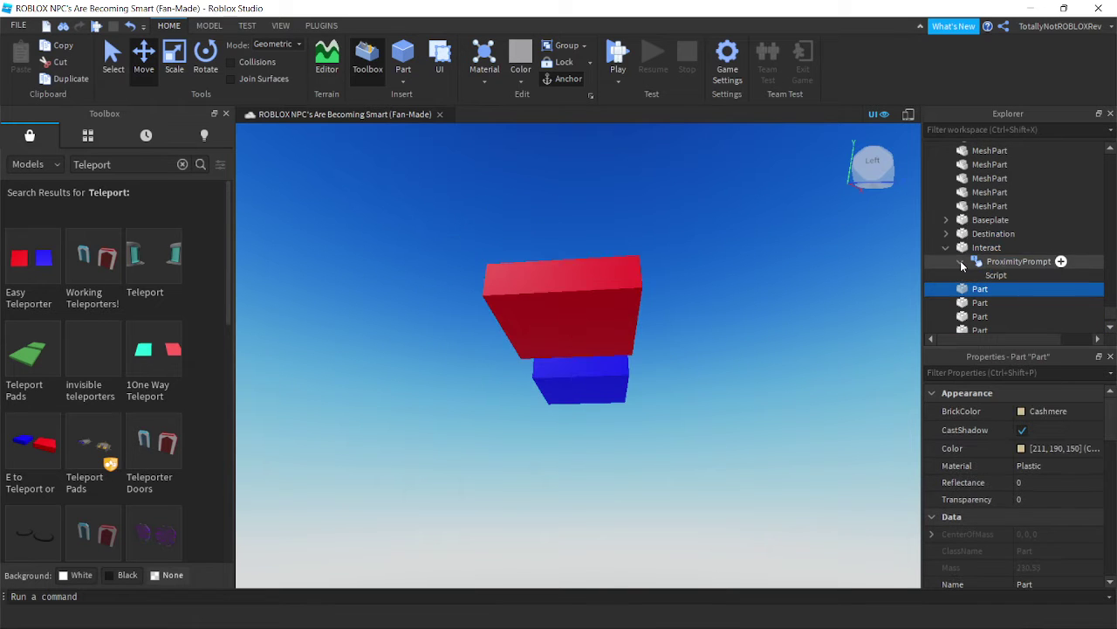
pyautogui.doubleClick(996, 275)
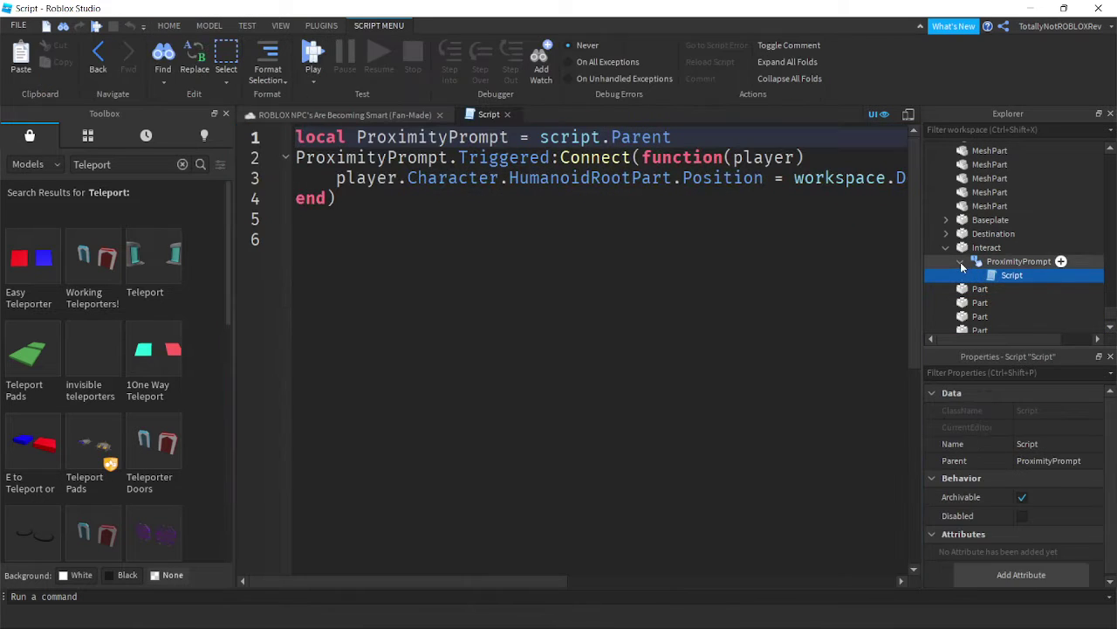
pyautogui.click(505, 114)
# Select the inserted teleporter's blue Interact and red Destination parts above the snowy map and delete both
pyautogui.scroll(-5, 701, 314)
pyautogui.moveTo(702, 310); pyautogui.dragTo(703, 309, button='right')
pyautogui.click(686, 246)
pyautogui.moveTo(686, 246); pyautogui.dragTo(686, 246, button='right')
pyautogui.scroll(3, 686, 246)
pyautogui.click(668, 292)
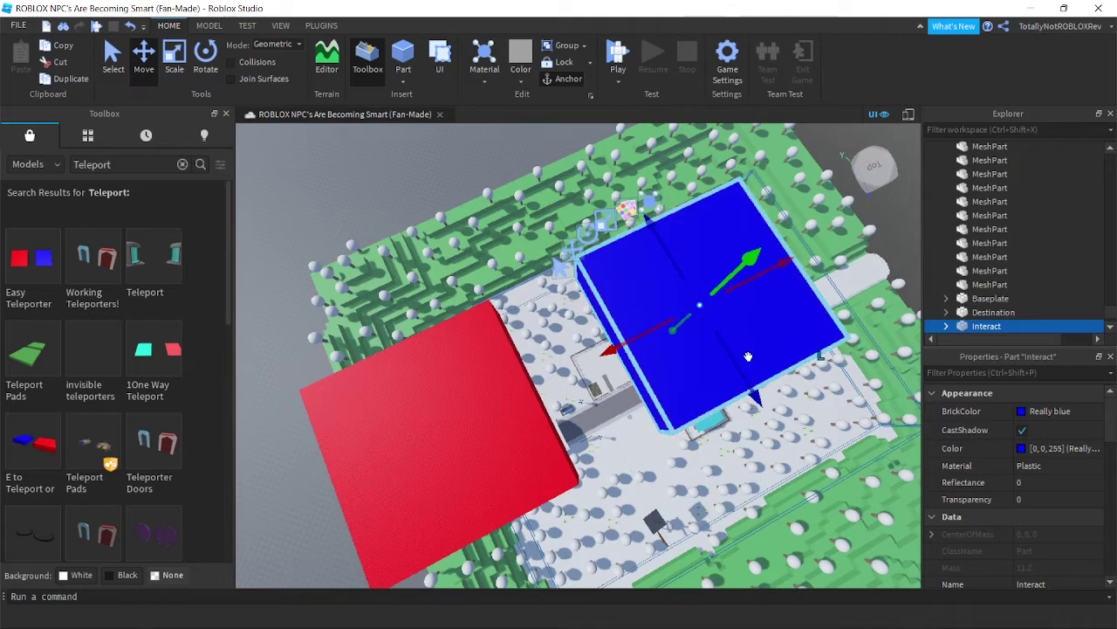
pyautogui.scroll(3, 748, 356)
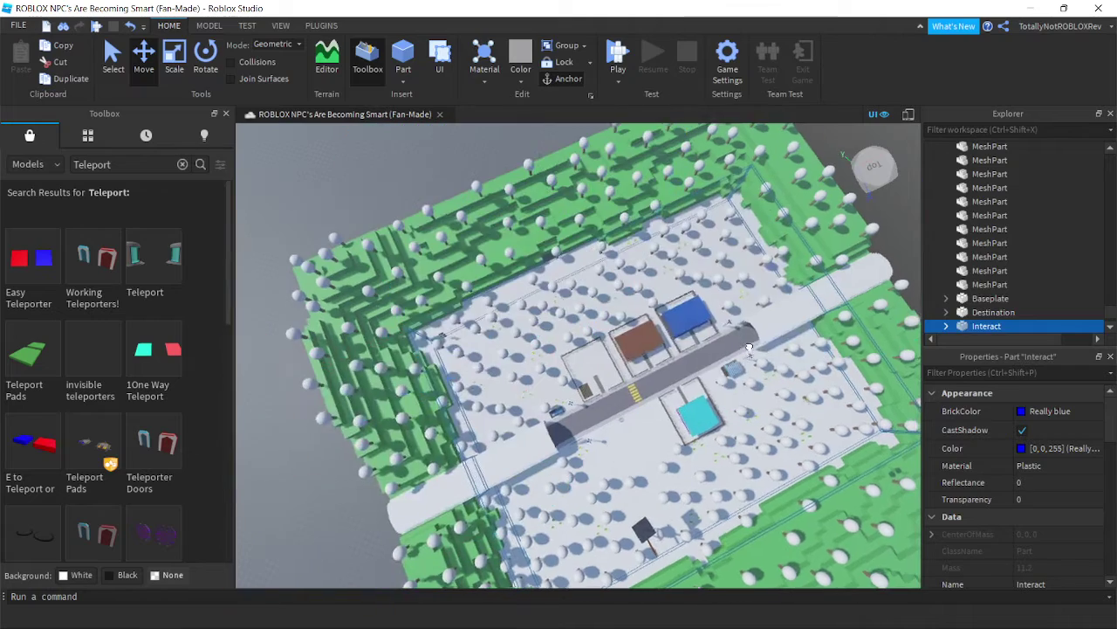
pyautogui.scroll(-4, 748, 347)
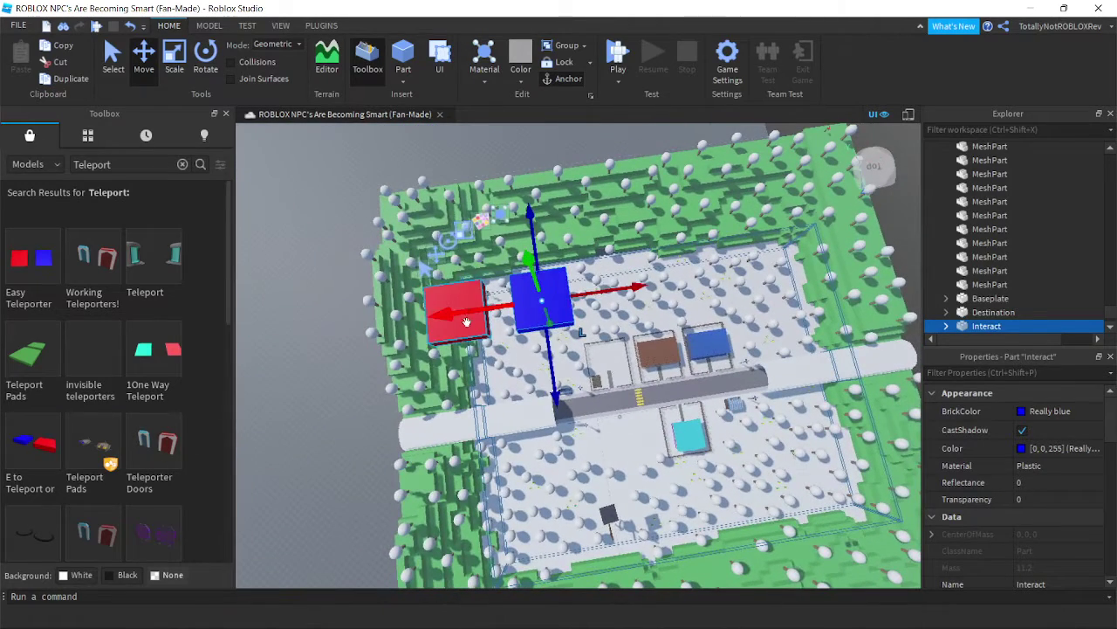
pyautogui.keyDown('ctrl'); pyautogui.click(467, 323); pyautogui.keyUp('ctrl')
pyautogui.press('Delete')
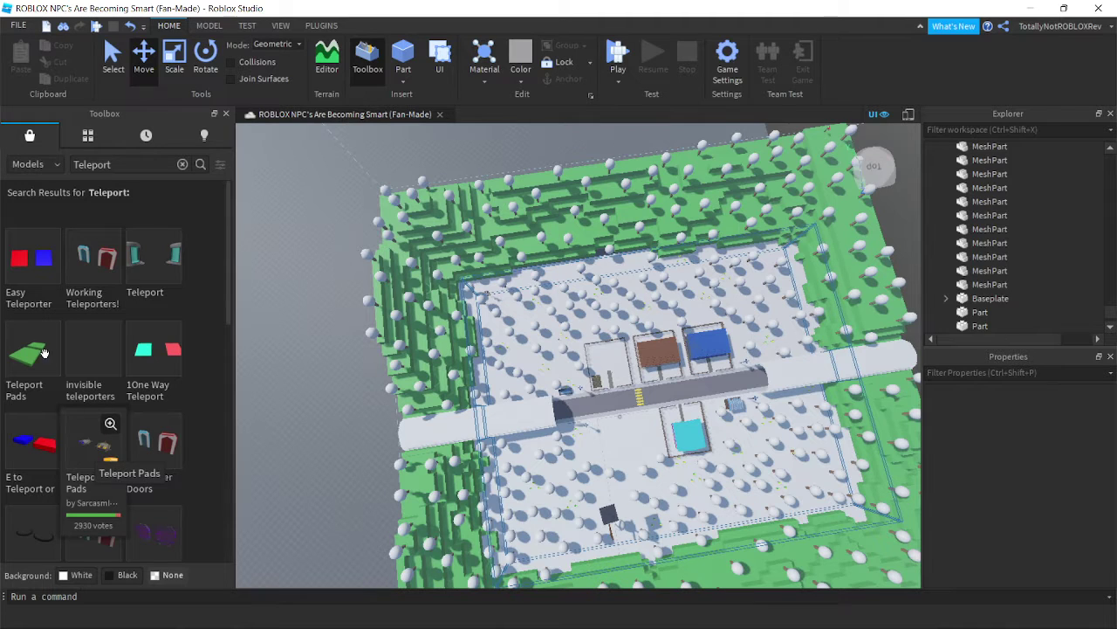
# Insert the Easy Teleporter model with its red and blue pads above the snowy map
pyautogui.click(24, 276)
pyautogui.scroll(1, 659, 430)
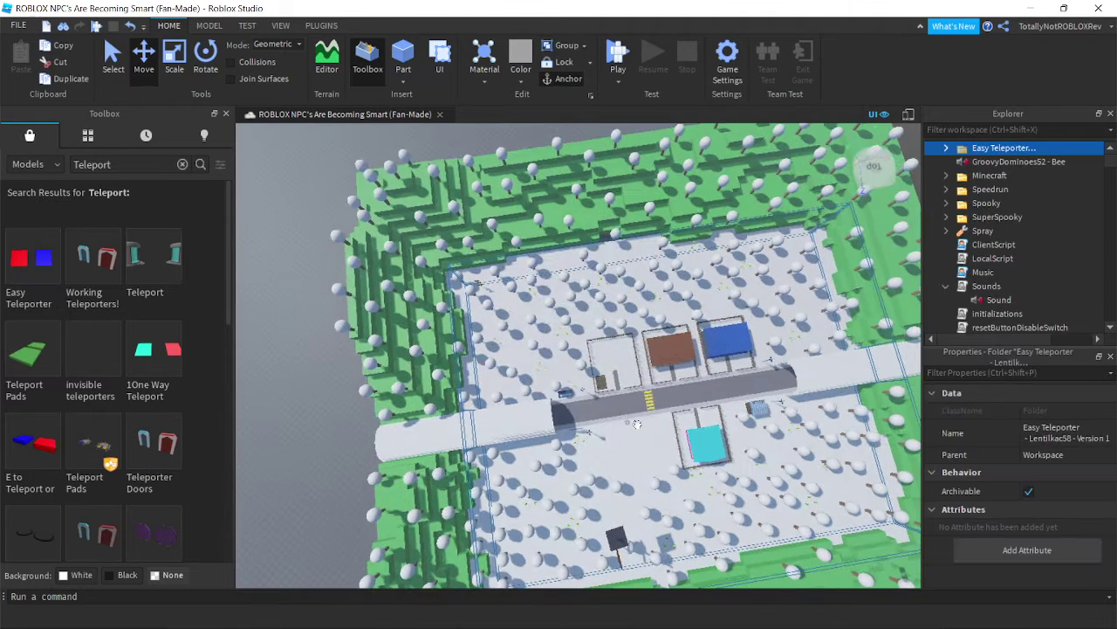
pyautogui.moveTo(659, 489); pyautogui.dragTo(659, 430, button='right')
pyautogui.scroll(-1, 659, 430)
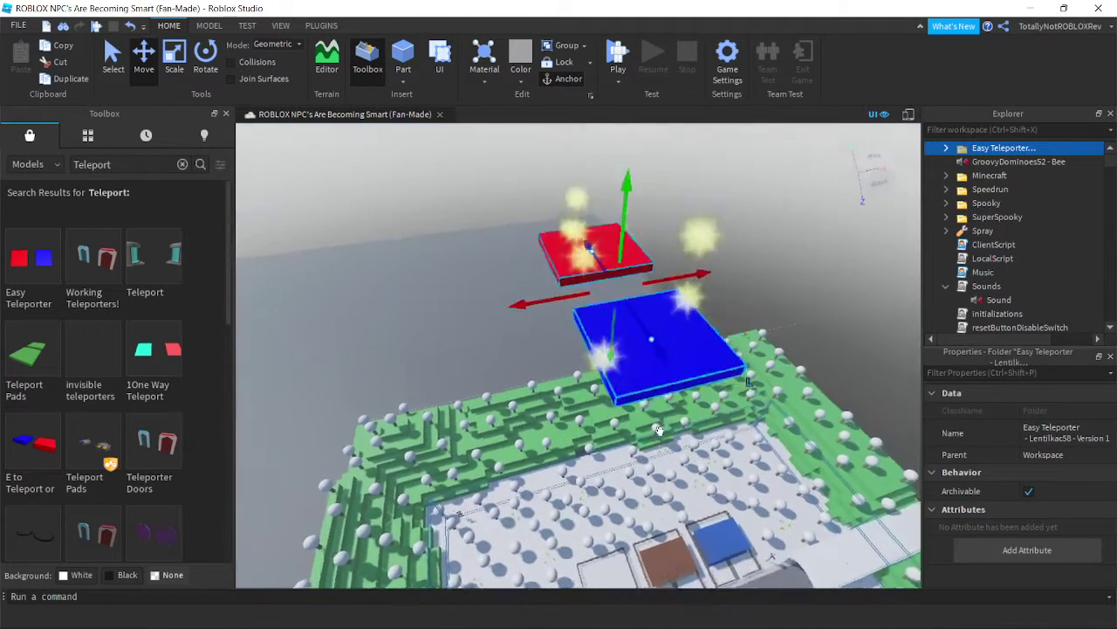
pyautogui.scroll(-3, 632, 176)
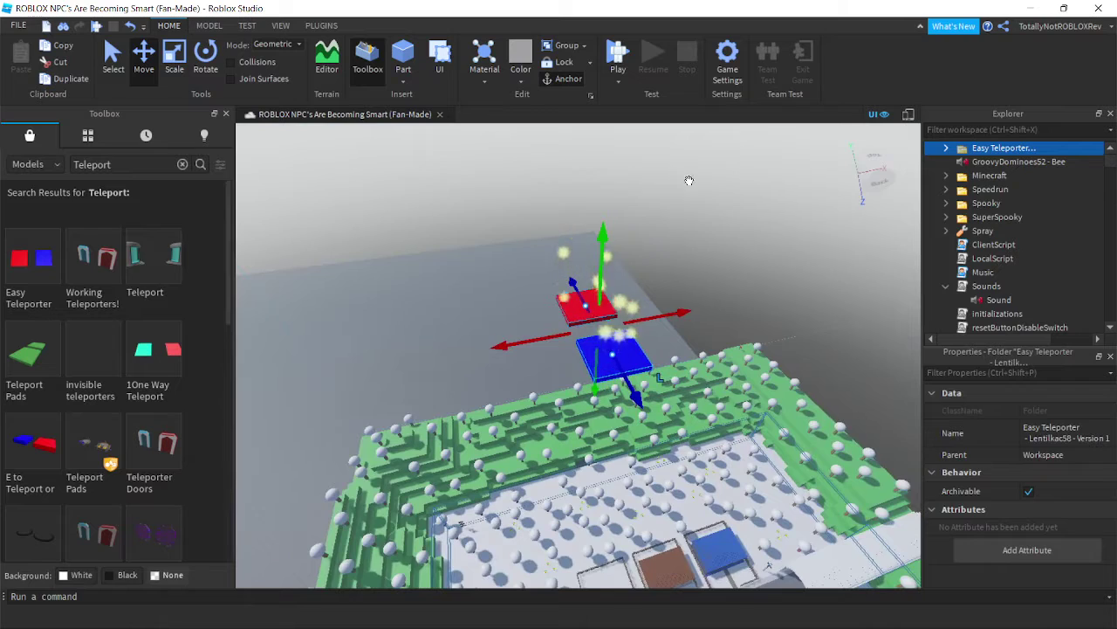
pyautogui.moveTo(689, 181); pyautogui.dragTo(693, 193, button='right')
pyautogui.click(693, 192)
# Move the blue teleporter pad to the original map, onto the grass edge beside the road at the portal
pyautogui.click(562, 393)
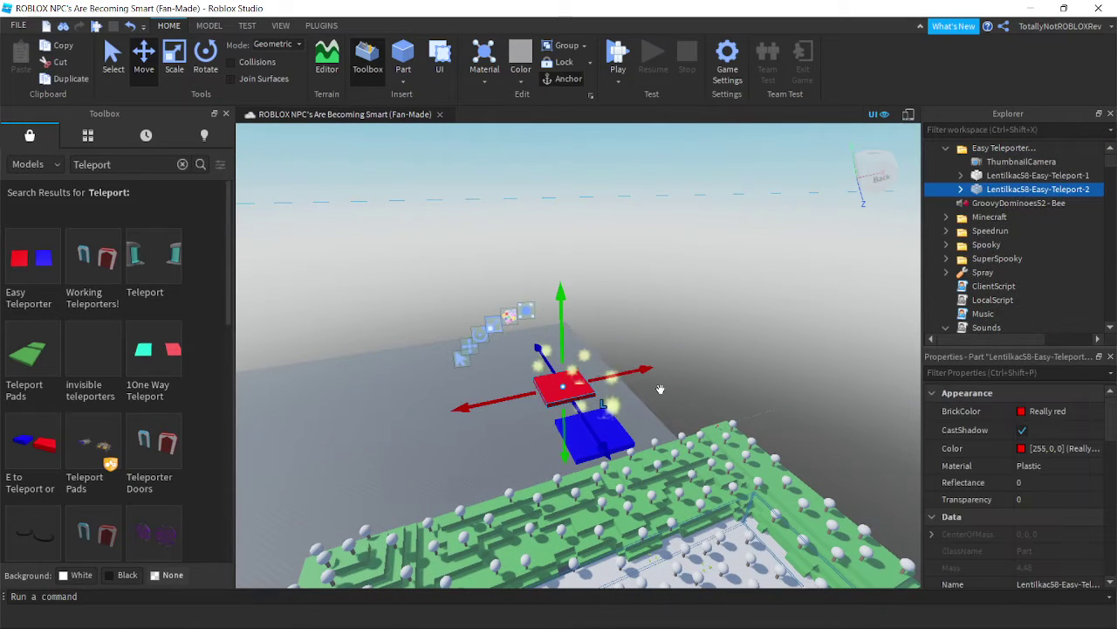
pyautogui.click(616, 416)
pyautogui.click(604, 429)
pyautogui.moveTo(605, 430)
pyautogui.mouseDown(button='right')
pyautogui.moveTo(616, 447)
pyautogui.moveTo(612, 439)
pyautogui.mouseUp(button='right')
pyautogui.scroll(-5, 612, 439)
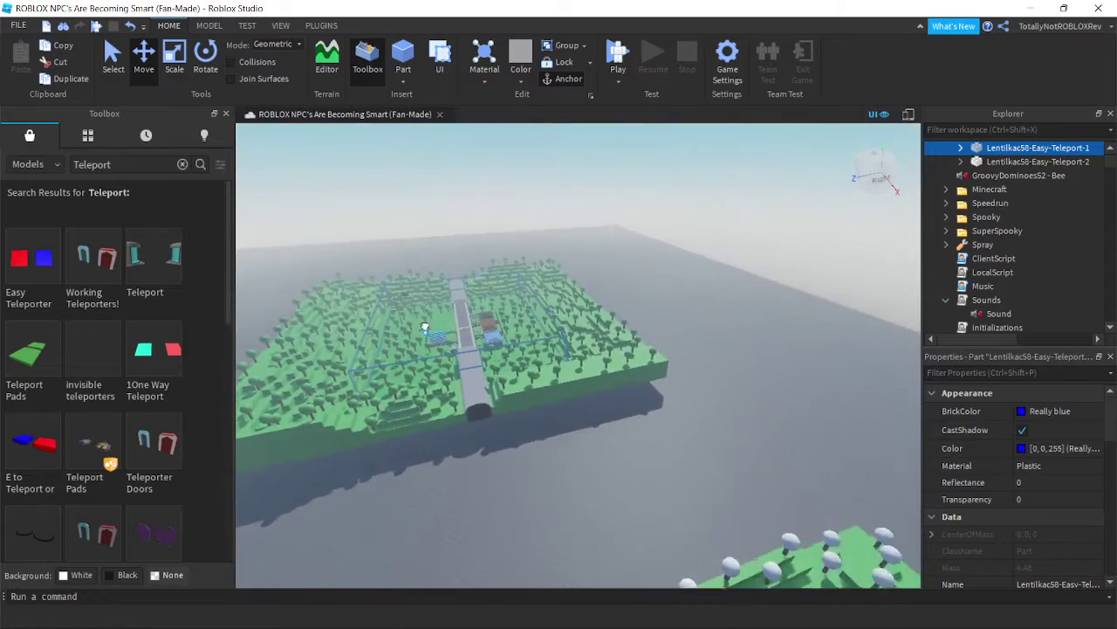
pyautogui.scroll(8, 424, 286)
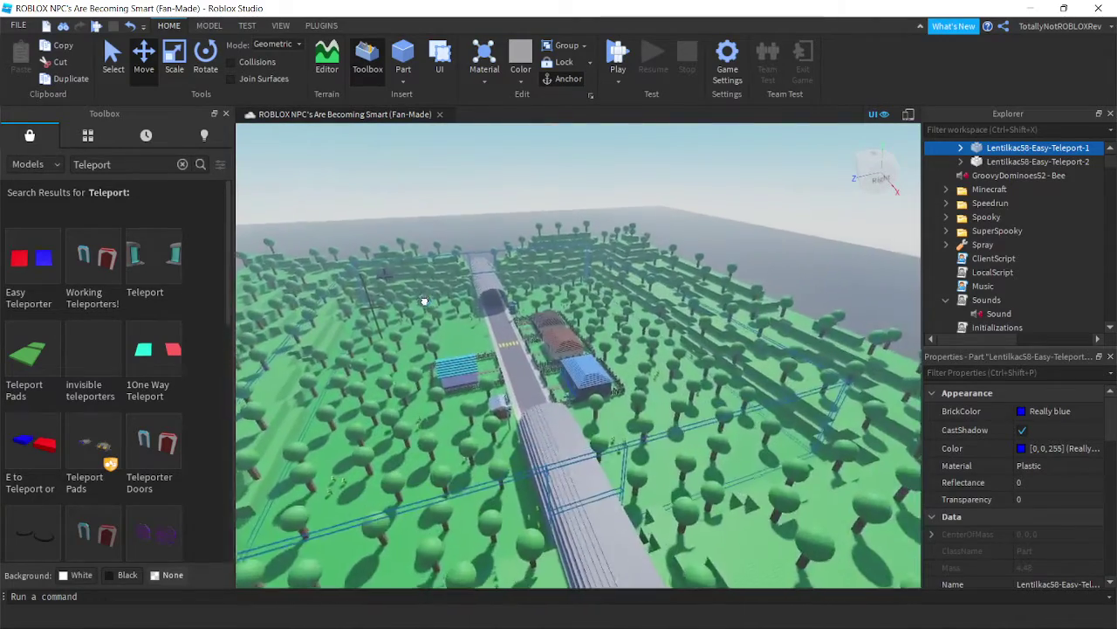
pyautogui.scroll(8, 424, 301)
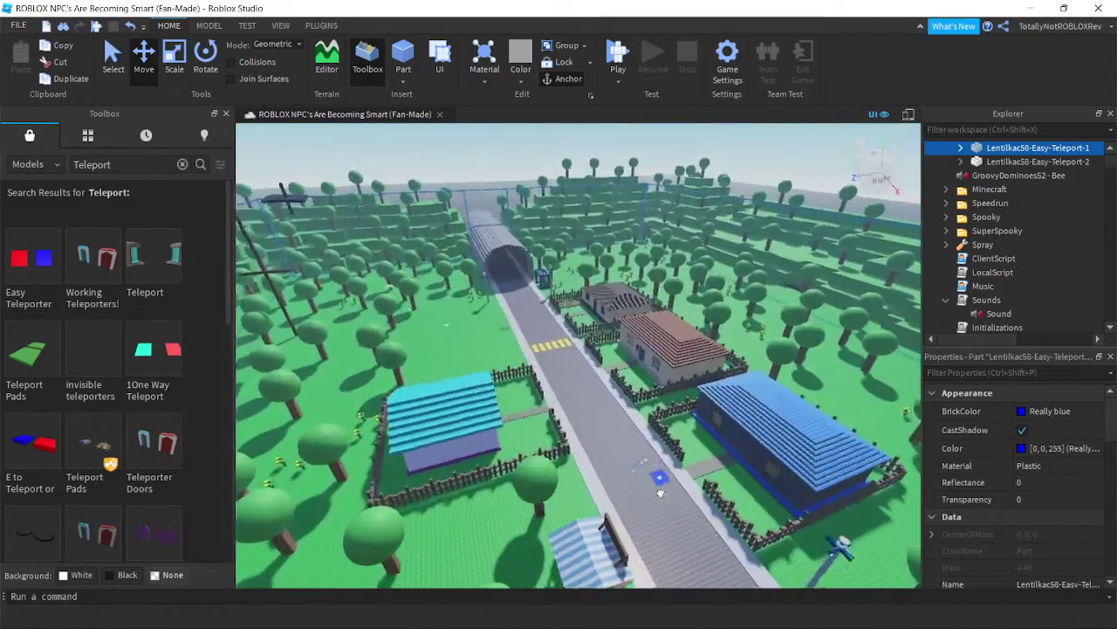
pyautogui.scroll(8, 656, 483)
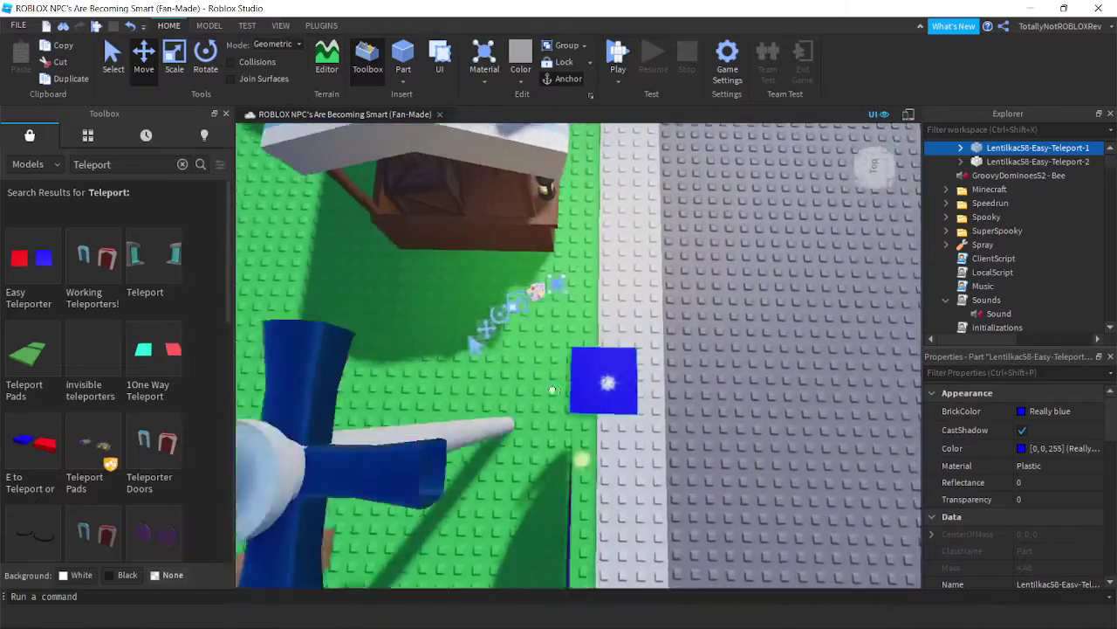
pyautogui.scroll(2, 568, 409)
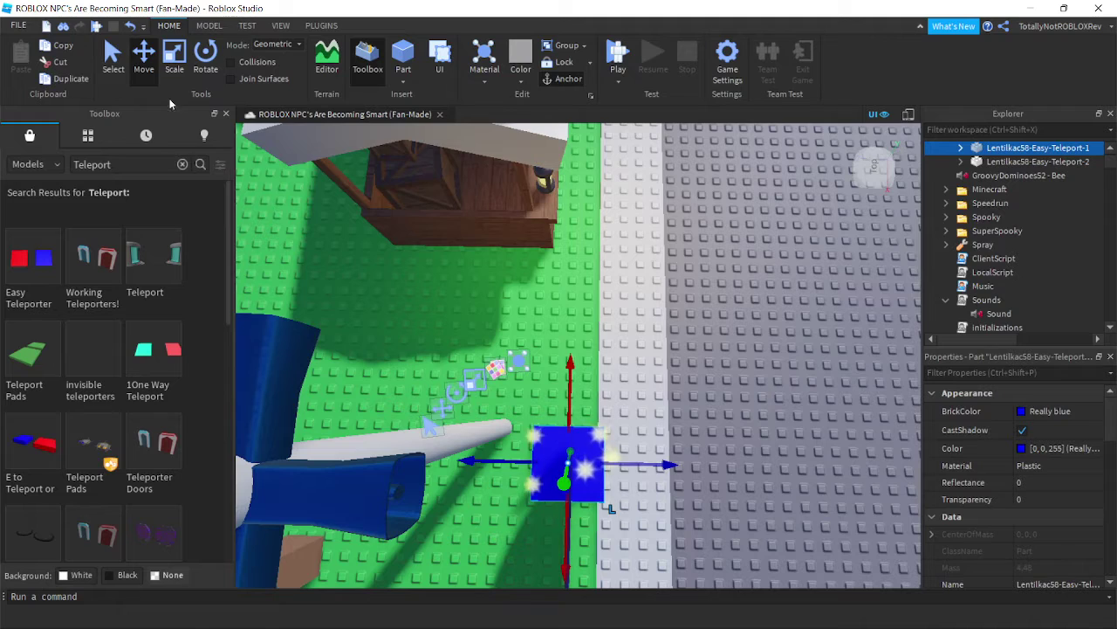
# Resize the blue pad into a thin upright panel covering the original map's portal and set its Transparency to 1
pyautogui.press('f')
pyautogui.scroll(-2, 698, 364)
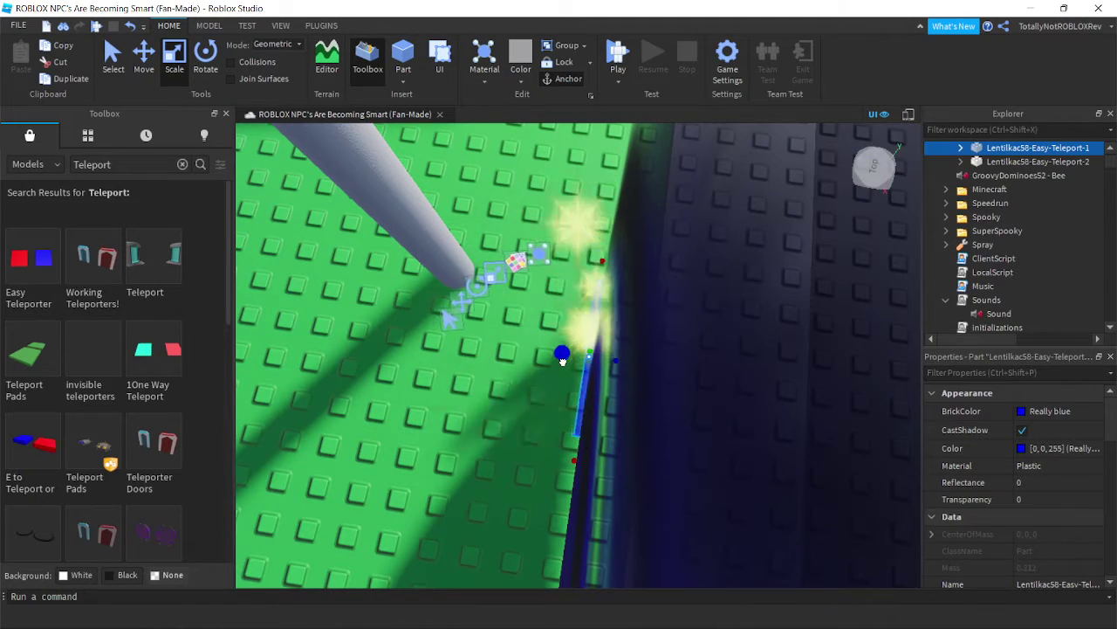
pyautogui.moveTo(551, 360); pyautogui.dragTo(692, 345, button='right')
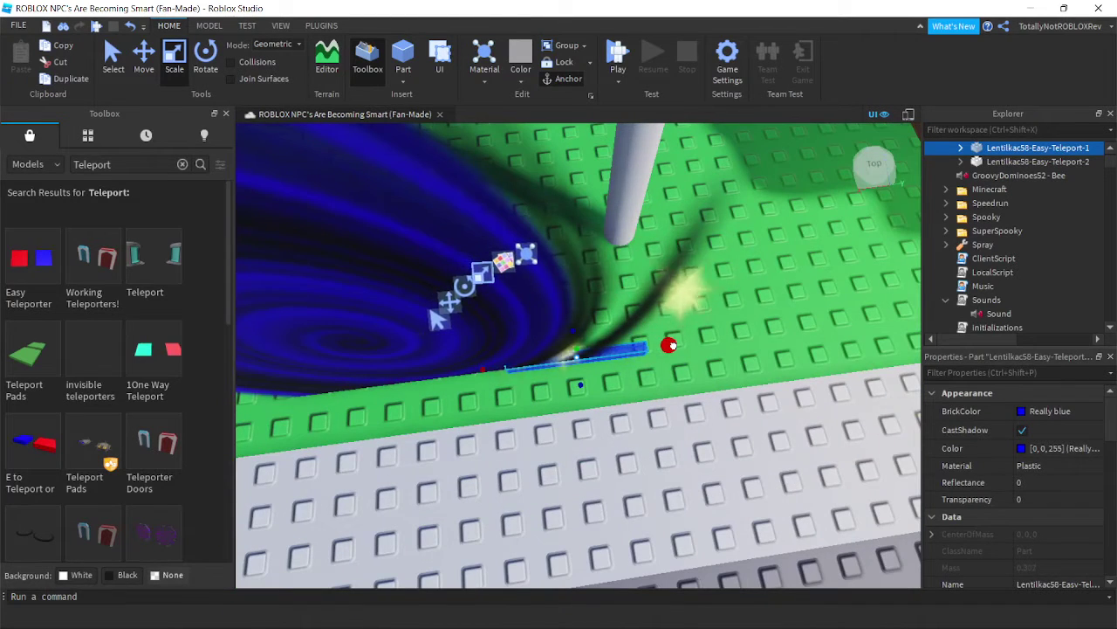
pyautogui.moveTo(617, 344); pyautogui.dragTo(469, 343, button='right')
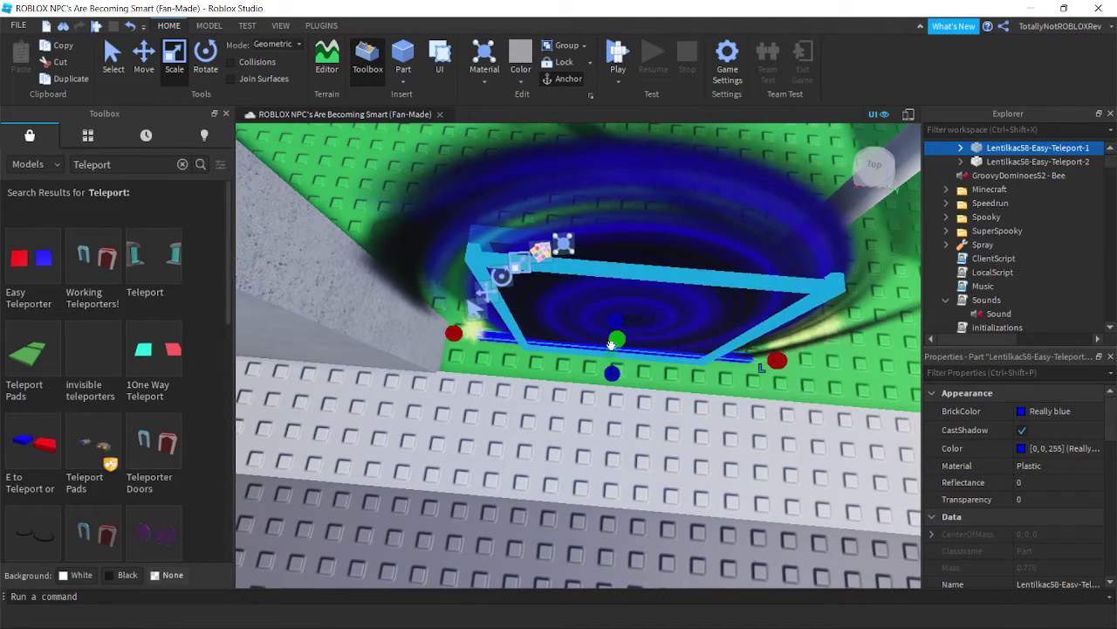
pyautogui.moveTo(541, 345); pyautogui.dragTo(616, 356, button='right')
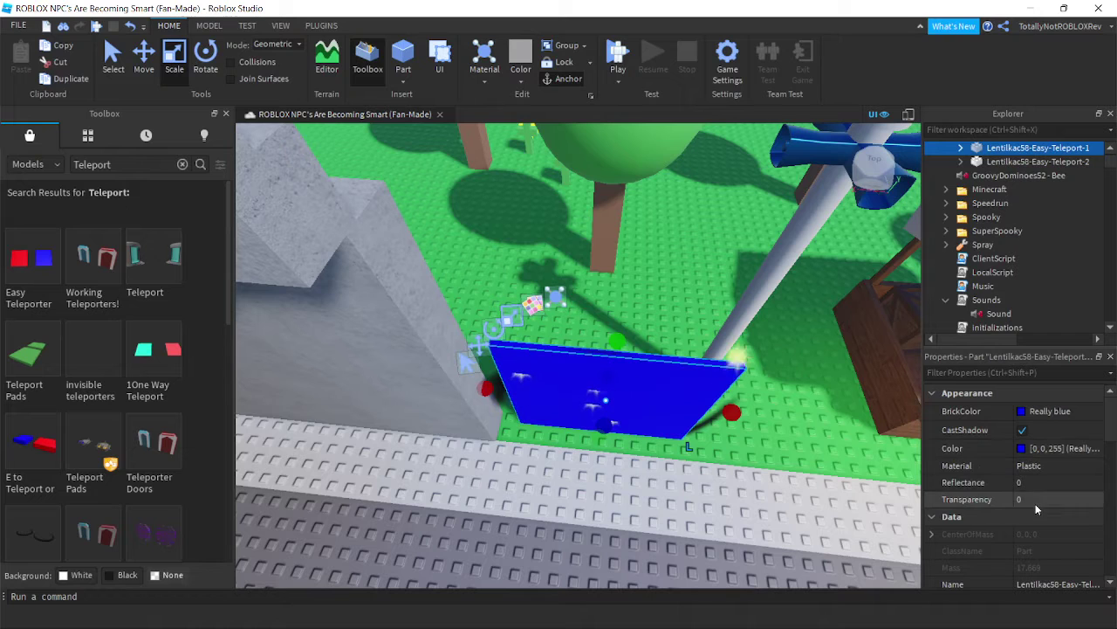
pyautogui.write('1')
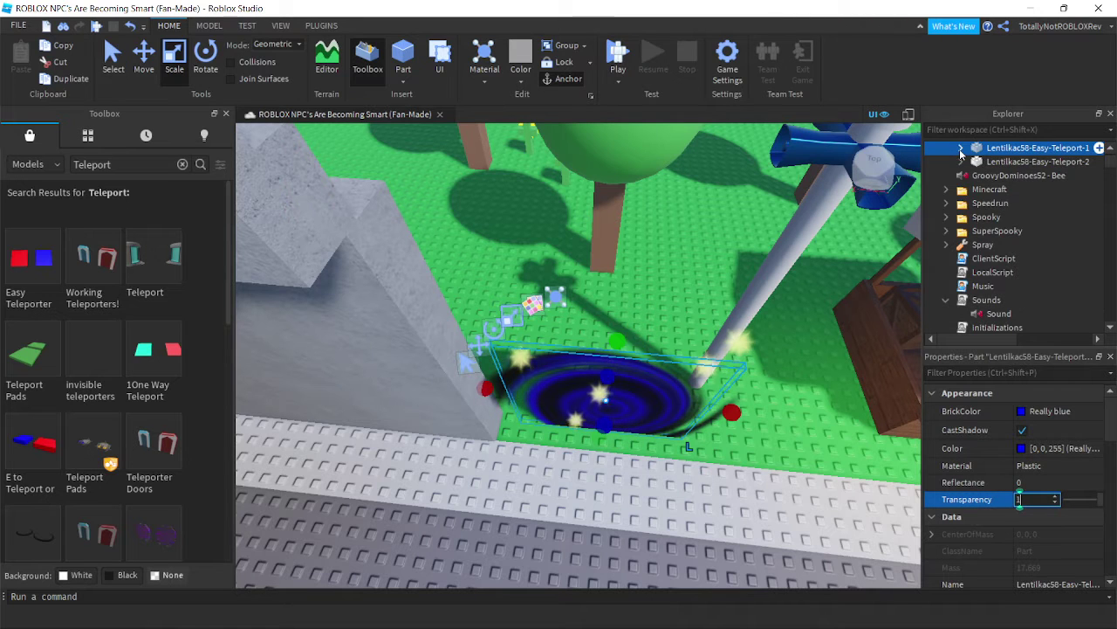
# Move the red teleporter pad down onto the snow beside the road at the snowy map's portal
pyautogui.click(1000, 164)
pyautogui.press('f')
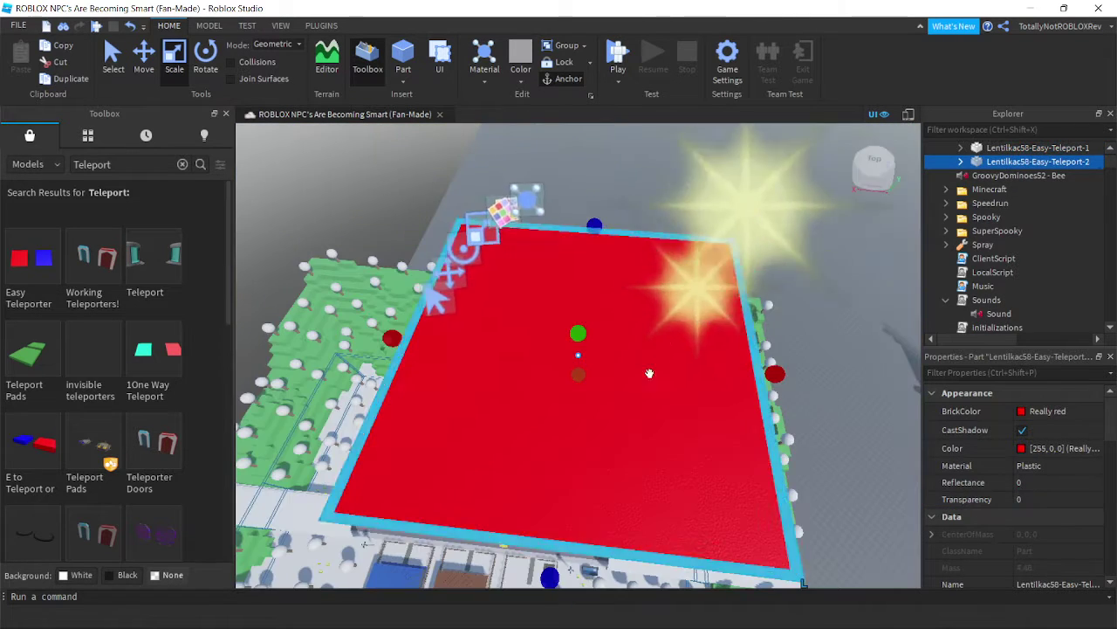
pyautogui.scroll(-3, 649, 375)
pyautogui.moveTo(649, 374); pyautogui.dragTo(620, 472, button='right')
pyautogui.scroll(4, 620, 473)
pyautogui.scroll(10, 619, 473)
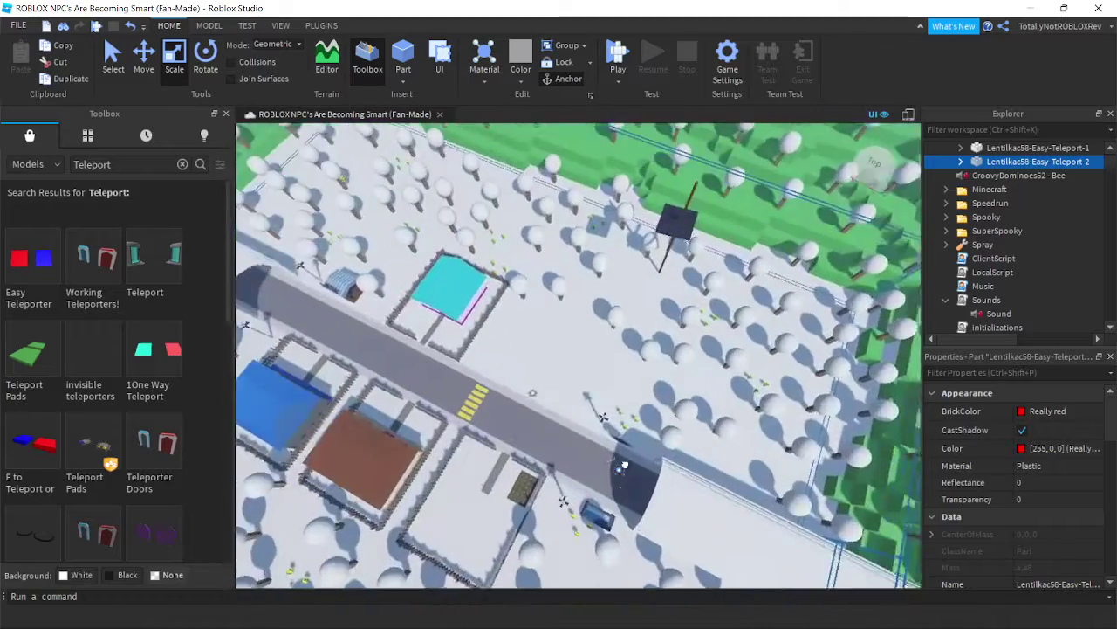
pyautogui.scroll(-3, 615, 460)
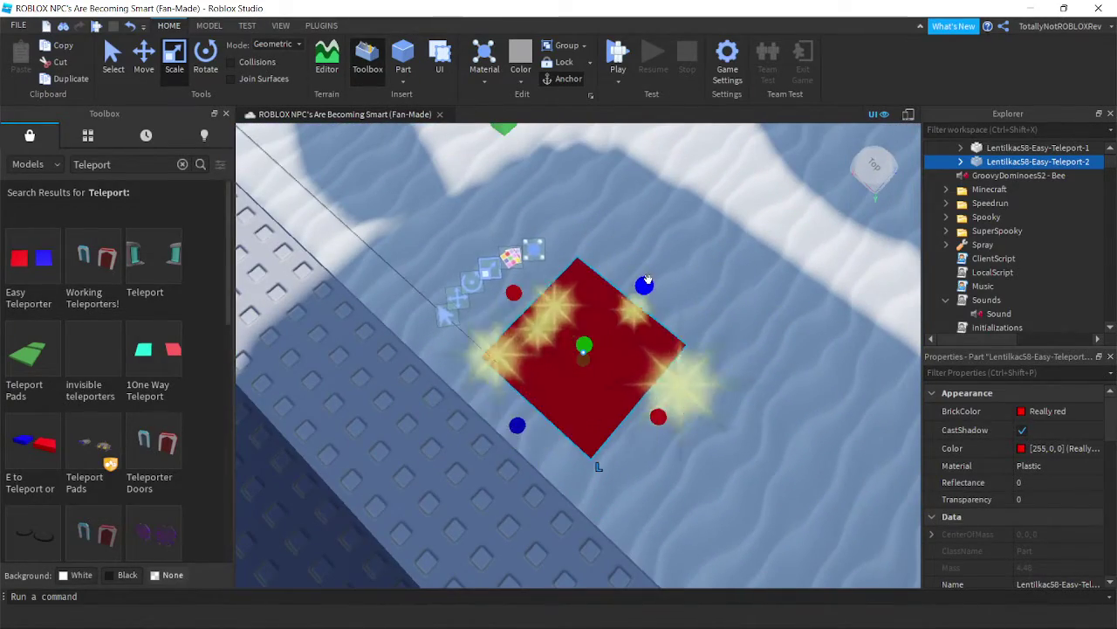
# Resize the red pad into a thin upright panel covering the snowy map's portal and set its Transparency to 1
pyautogui.moveTo(547, 321); pyautogui.dragTo(530, 342)
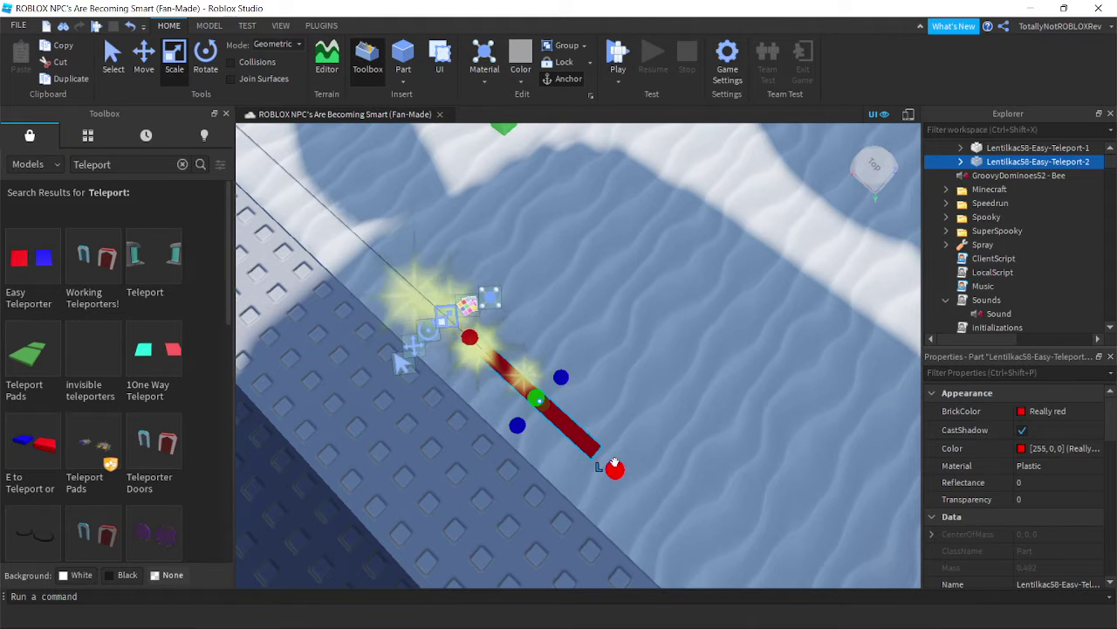
pyautogui.moveTo(615, 465); pyautogui.dragTo(616, 461)
pyautogui.moveTo(615, 461); pyautogui.dragTo(616, 461, button='right')
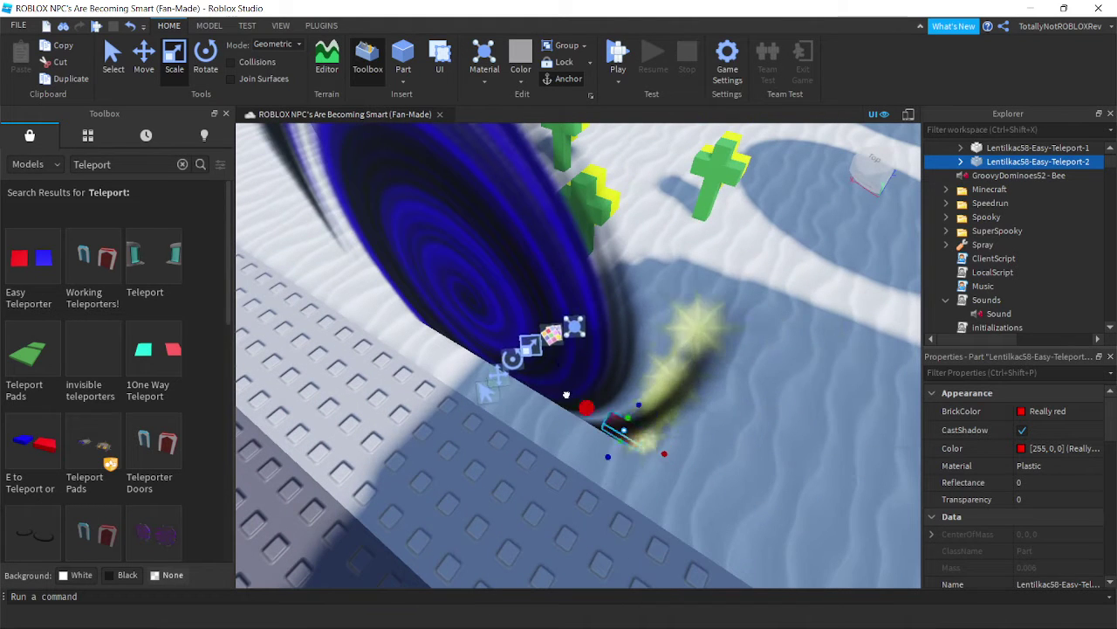
pyautogui.moveTo(645, 453); pyautogui.dragTo(647, 445)
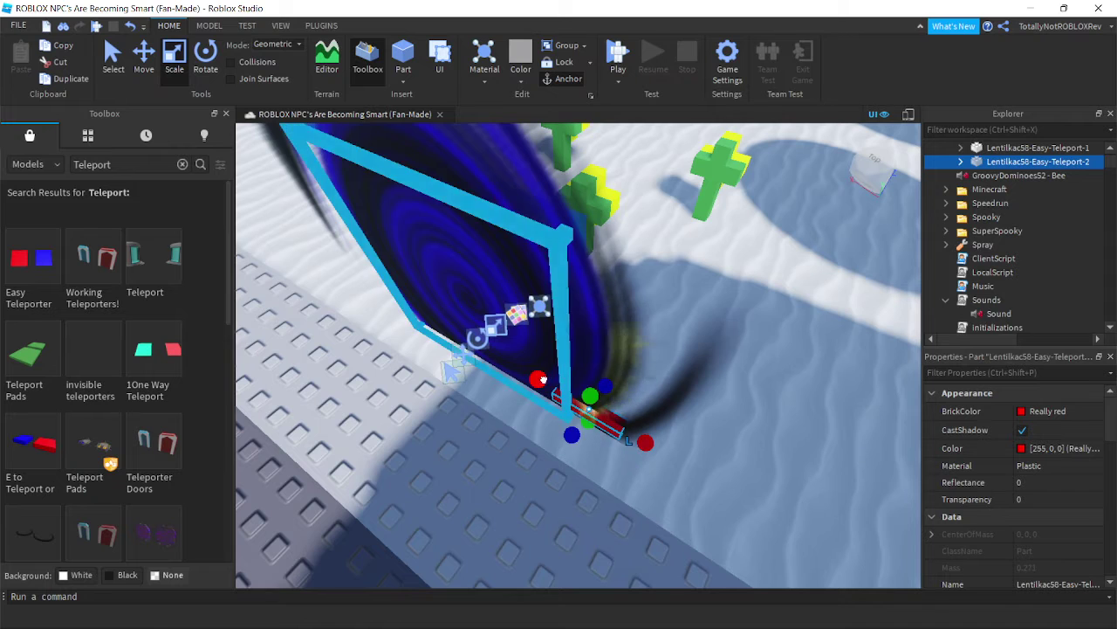
pyautogui.moveTo(539, 379); pyautogui.dragTo(541, 377)
pyautogui.moveTo(541, 378); pyautogui.dragTo(541, 377, button='right')
pyautogui.moveTo(541, 377); pyautogui.dragTo(540, 375)
pyautogui.moveTo(541, 378); pyautogui.dragTo(540, 375, button='right')
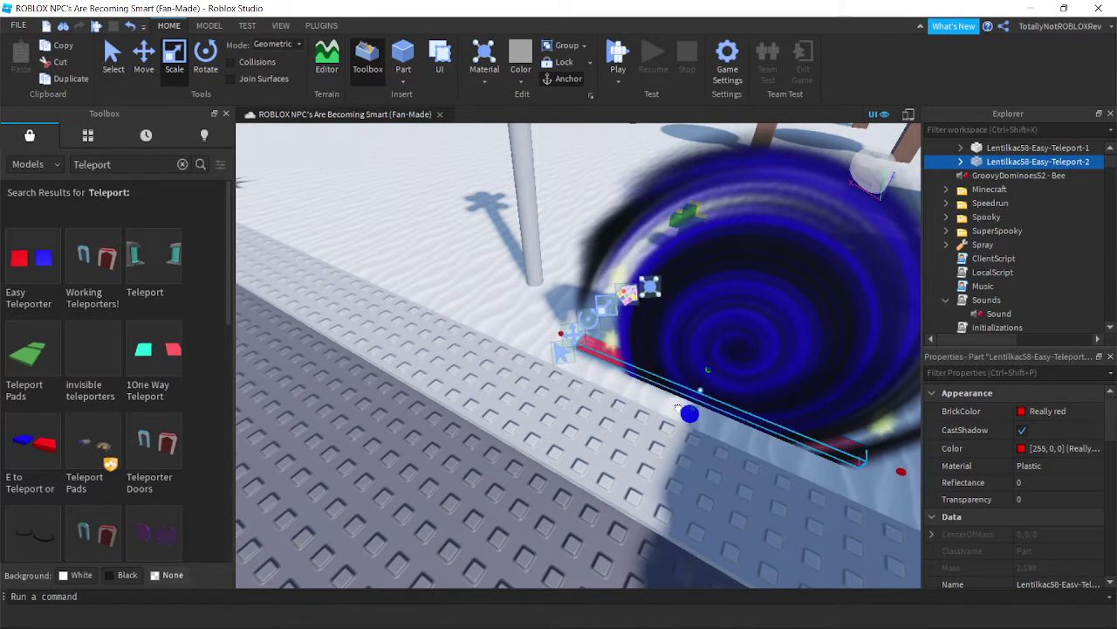
pyautogui.moveTo(576, 410); pyautogui.dragTo(574, 411, button='right')
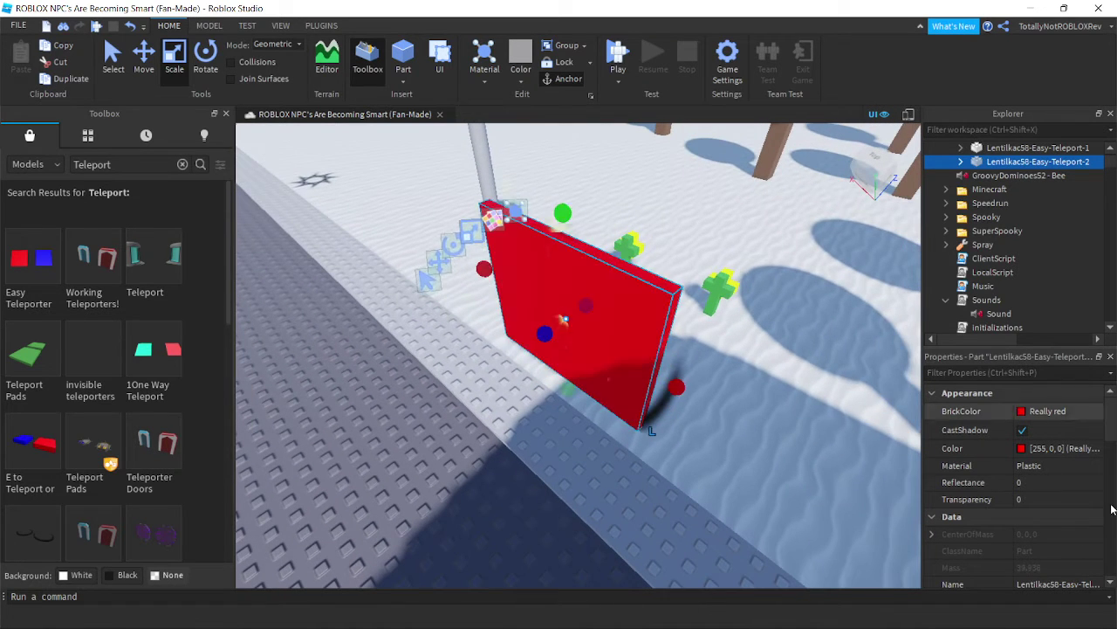
pyautogui.write('1')
# Filter the Explorer for "spawn" and delete the snowy map's SpawnLocation
pyautogui.moveTo(716, 419); pyautogui.dragTo(698, 347, button='right')
pyautogui.press('a')
pyautogui.click(654, 227)
pyautogui.moveTo(654, 228); pyautogui.dragTo(653, 227, button='right')
pyautogui.press('w')
pyautogui.press('w')
pyautogui.press('s')
pyautogui.press('w')
pyautogui.press('d')
pyautogui.scroll(6, 636, 370)
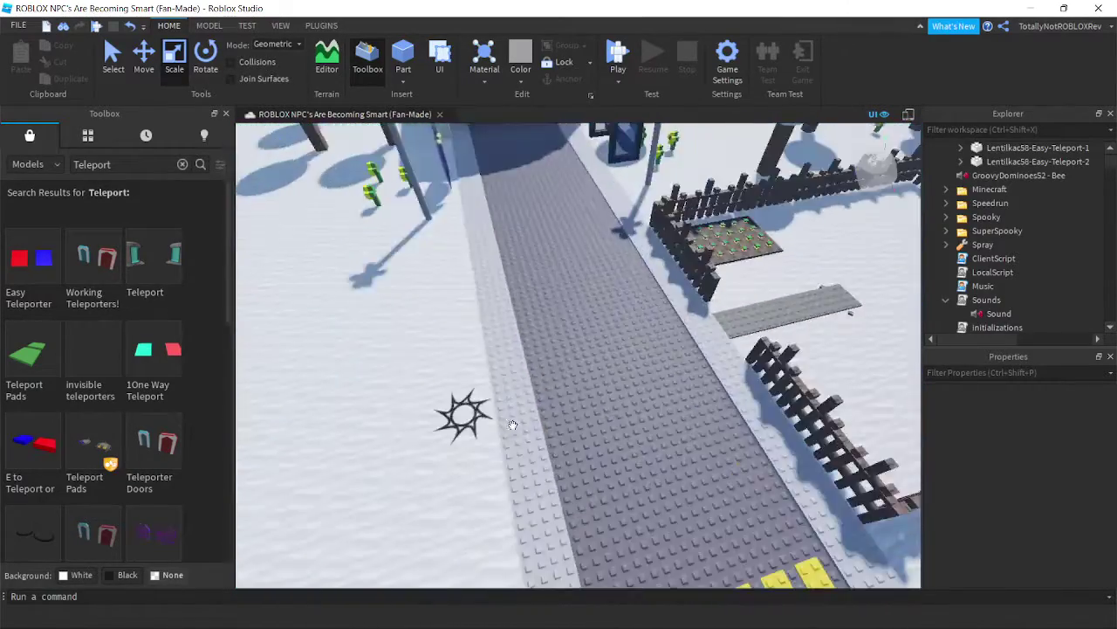
pyautogui.click(550, 374)
pyautogui.scroll(-2, 973, 223)
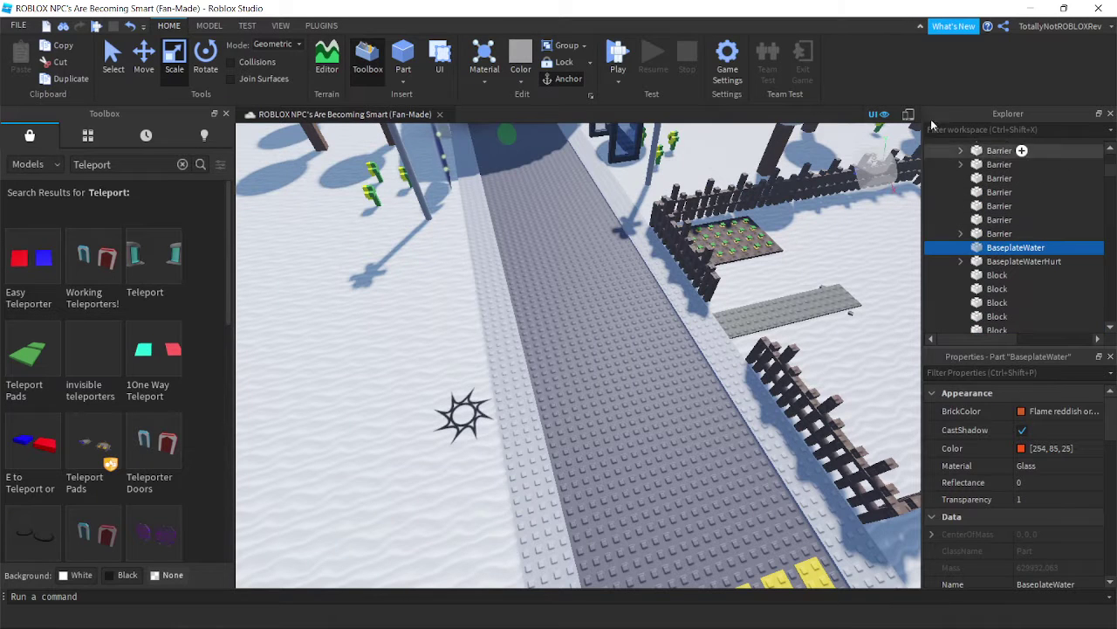
pyautogui.write('spawn')
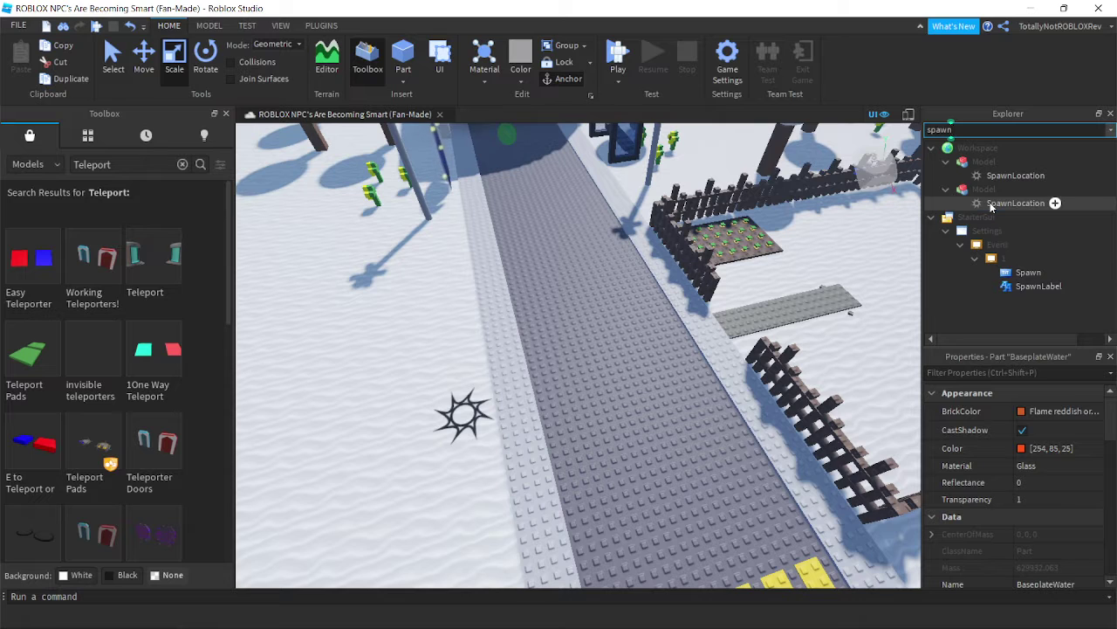
pyautogui.click(991, 204)
pyautogui.press('Delete')
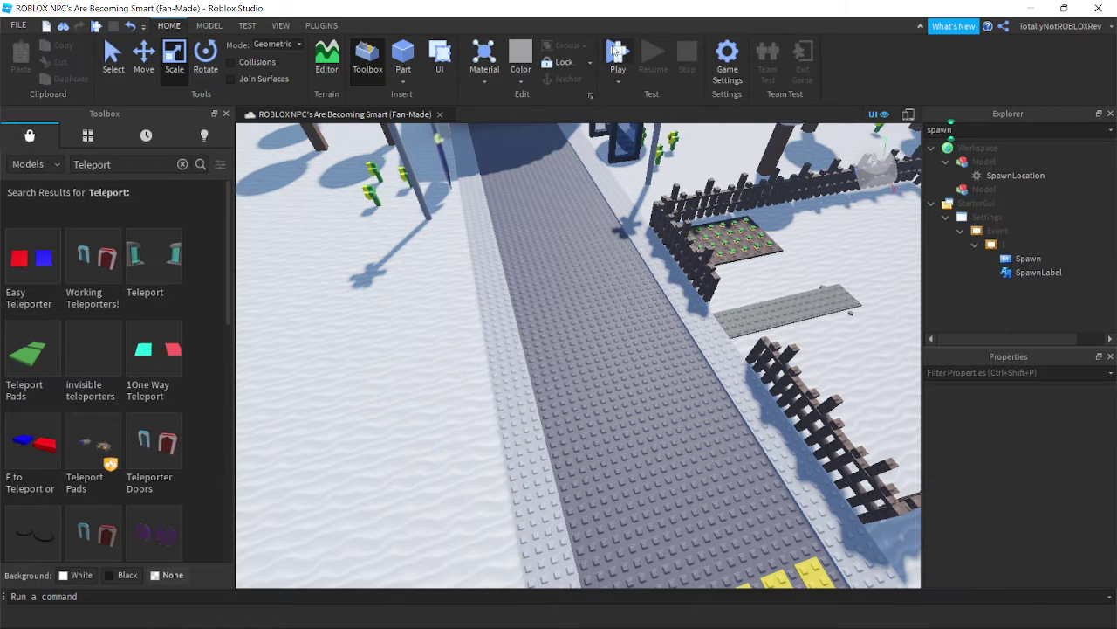
# Start a playtest and walk the character through the original map's portal into the snowy map
pyautogui.click(617, 54)
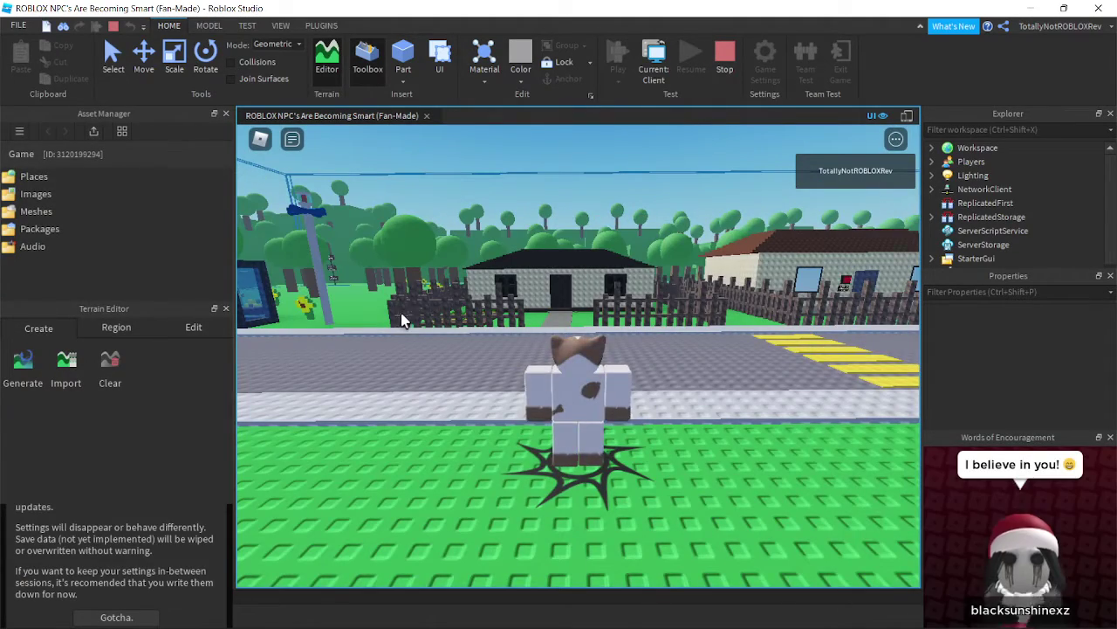
pyautogui.moveTo(400, 313); pyautogui.dragTo(401, 321, button='right')
pyautogui.press('d')
pyautogui.press('w')
pyautogui.press('XF86AudioLowerVolume')
pyautogui.press('XF86AudioLowerVolume')
pyautogui.press('XF86AudioLowerVolume')
pyautogui.press('XF86AudioLowerVolume')
pyautogui.press('w')
pyautogui.press('w')
pyautogui.press('w')
pyautogui.press('w')
pyautogui.press('d')
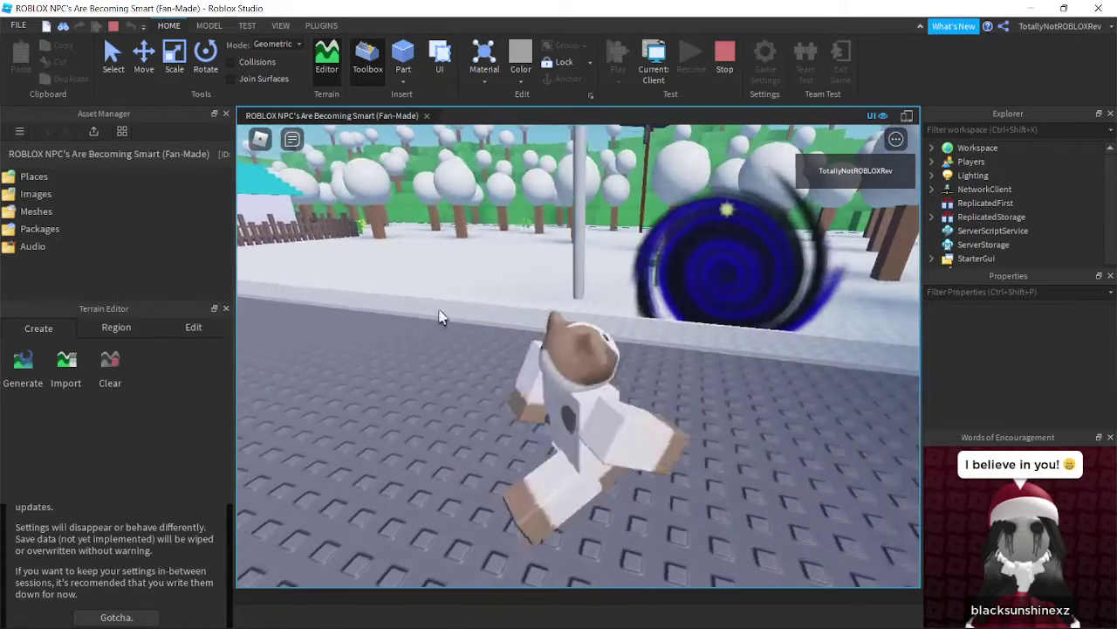
# Walk the character into the snowy map's portal to test the return teleport, and stop the playtest
pyautogui.press('w')
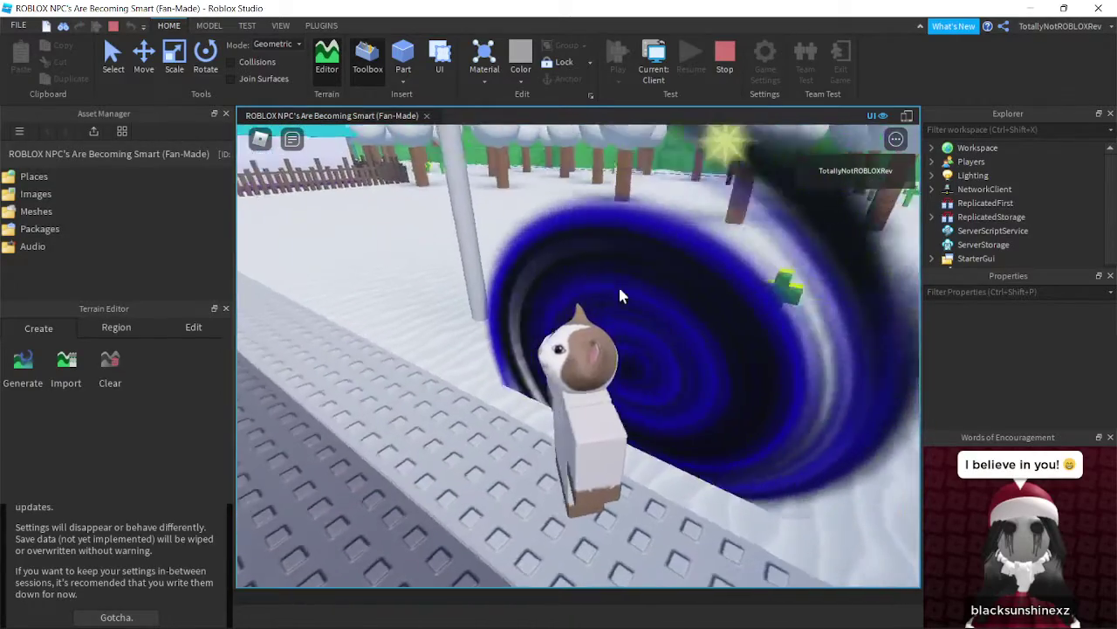
pyautogui.moveTo(620, 289); pyautogui.dragTo(620, 292, button='right')
pyautogui.press('w')
pyautogui.press('s')
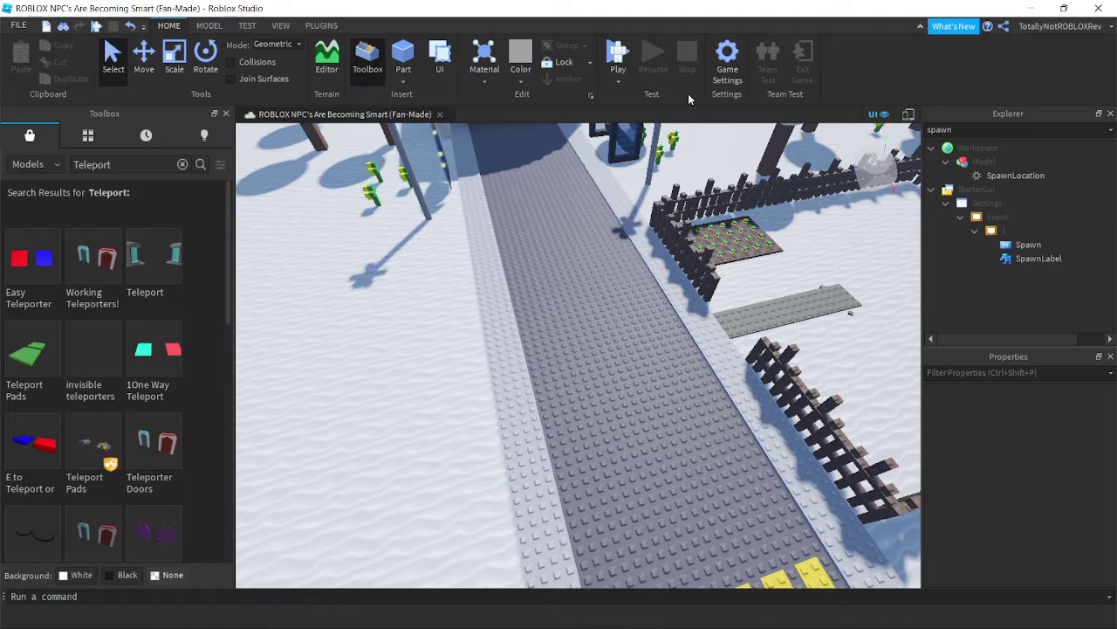
# Enlarge the invisible red teleporter panel around the snowy map's portal
pyautogui.moveTo(576, 398); pyautogui.dragTo(576, 398, button='right')
pyautogui.press('w')
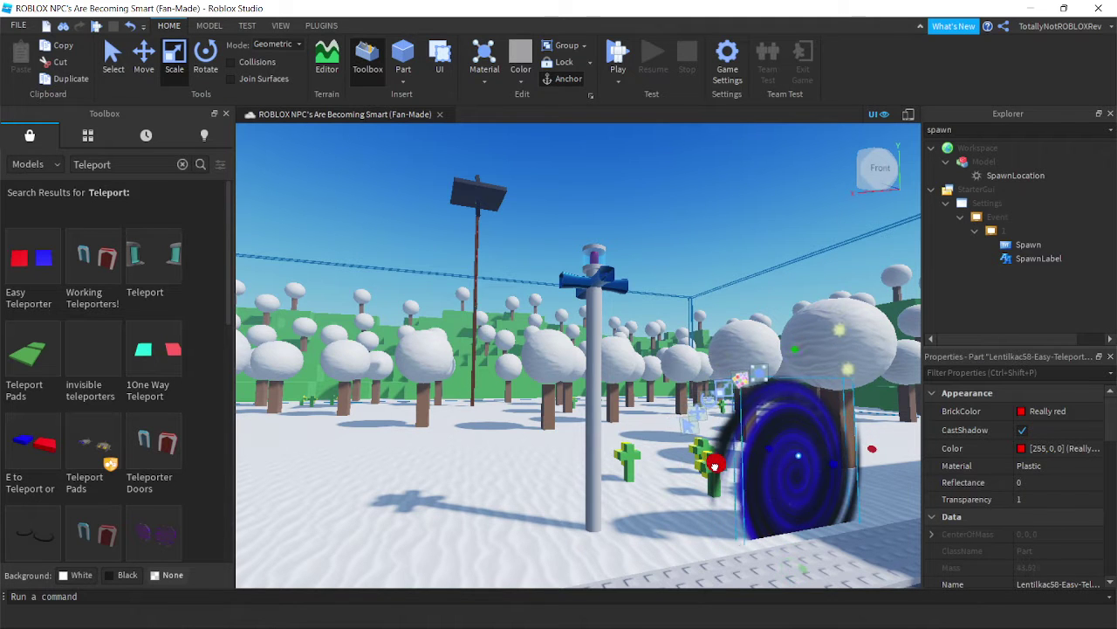
pyautogui.press('f')
pyautogui.moveTo(763, 356); pyautogui.dragTo(752, 364)
pyautogui.scroll(-3, 752, 365)
pyautogui.scroll(-3, 753, 365)
pyautogui.moveTo(752, 365); pyautogui.dragTo(753, 364, button='right')
pyautogui.scroll(3, 752, 365)
pyautogui.click(650, 195)
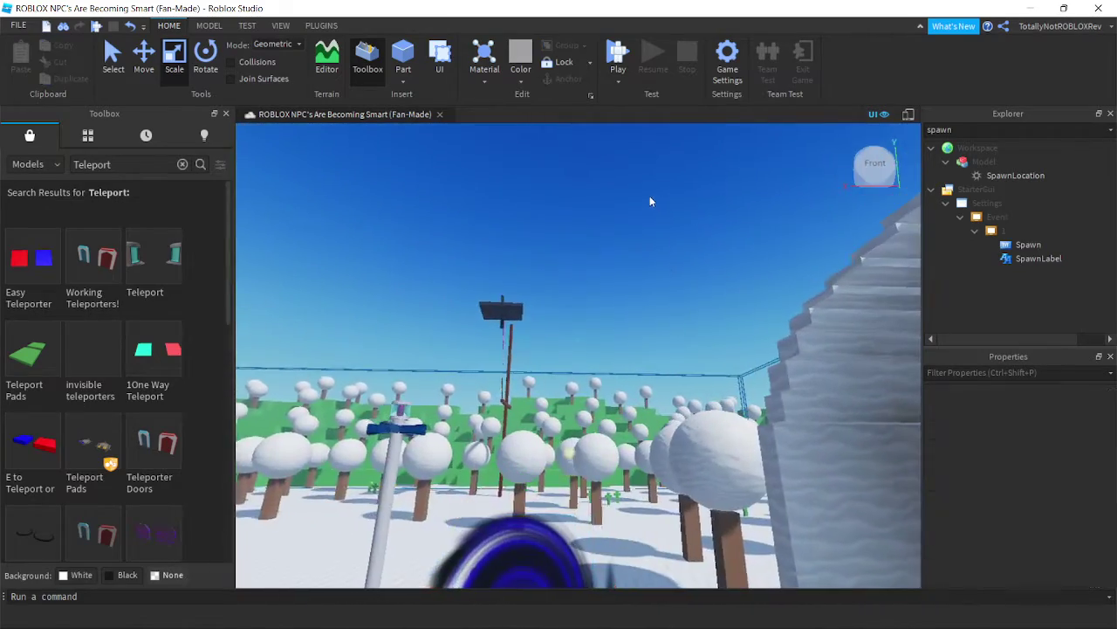
# Insert the recently used "Badge Giver for Robux" model into the workspace
pyautogui.moveTo(651, 198); pyautogui.dragTo(651, 200, button='right')
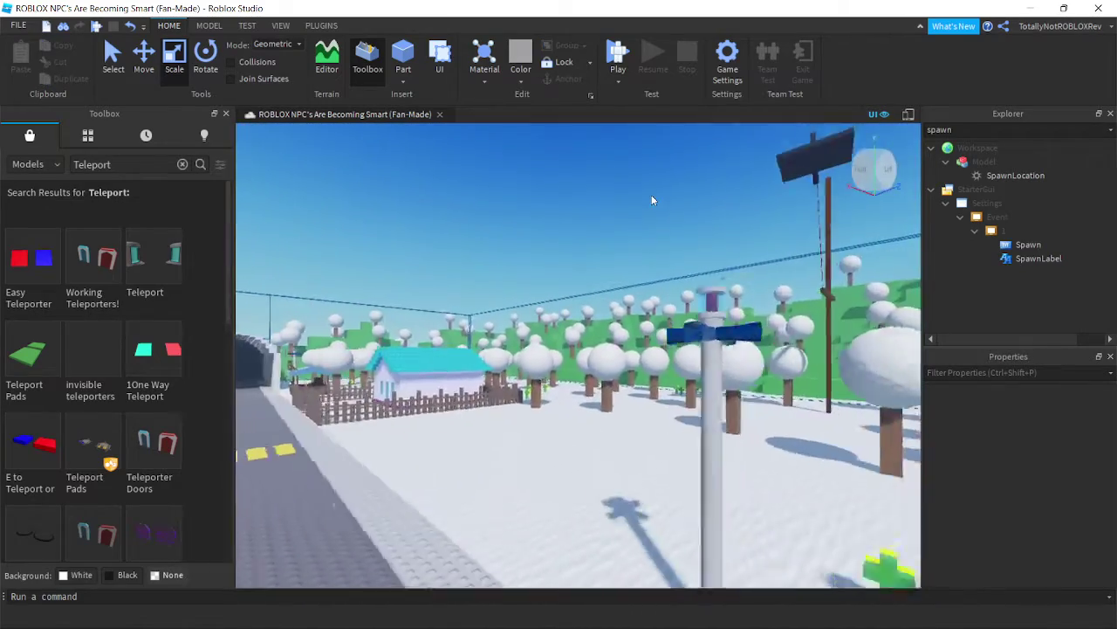
pyautogui.press('w')
pyautogui.press('a')
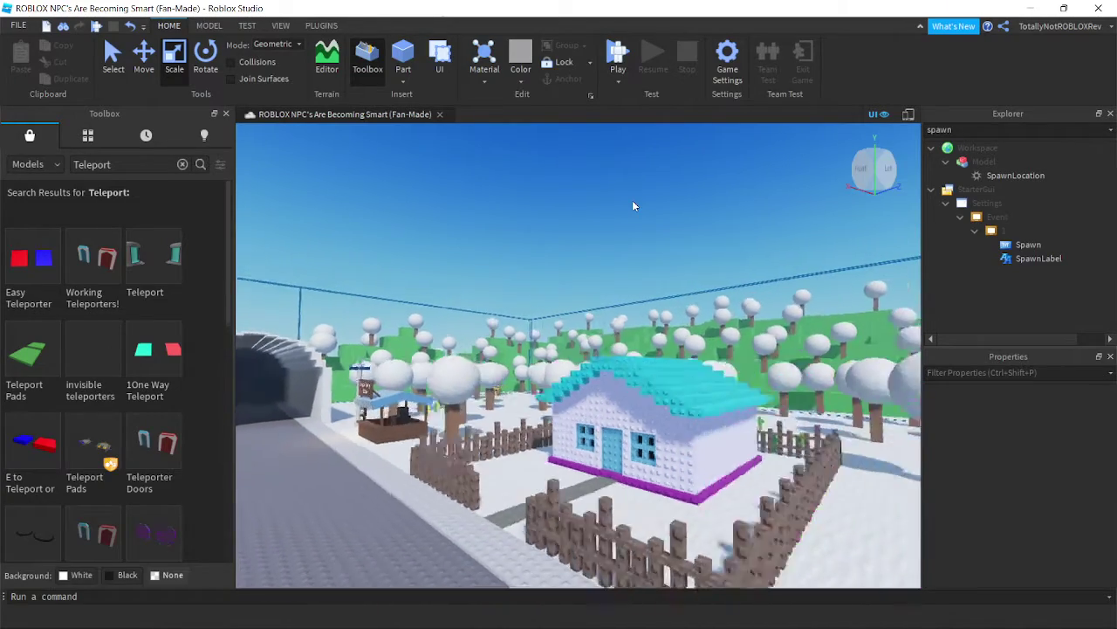
pyautogui.press('s')
pyautogui.press('d')
pyautogui.moveTo(809, 457); pyautogui.dragTo(809, 559, button='right')
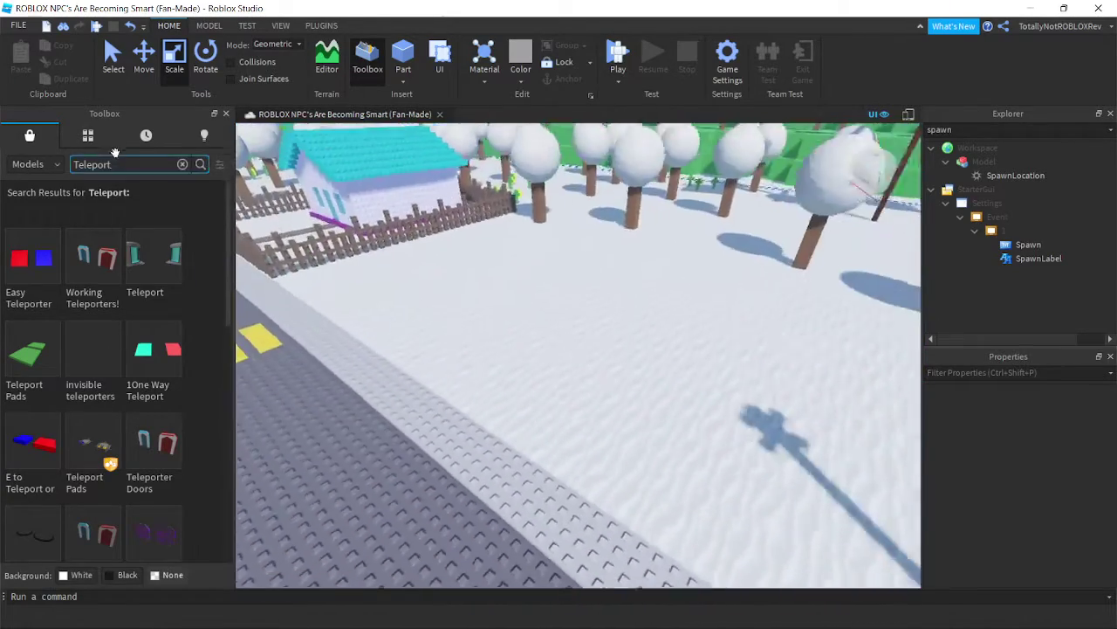
pyautogui.click(146, 136)
pyautogui.press('w')
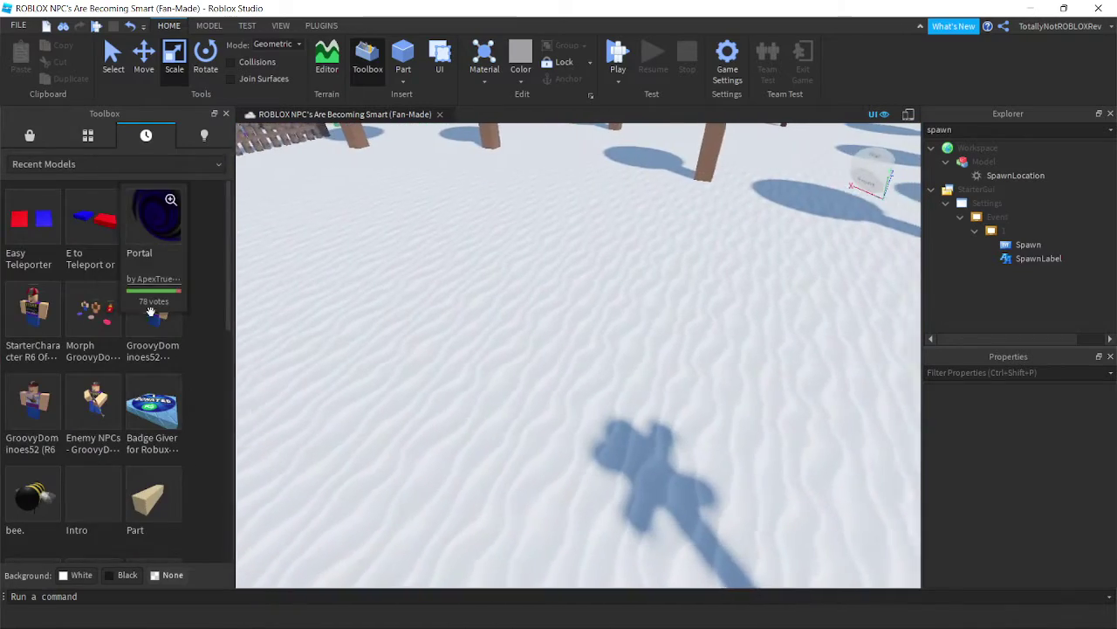
pyautogui.scroll(-3, 150, 312)
pyautogui.press('f')
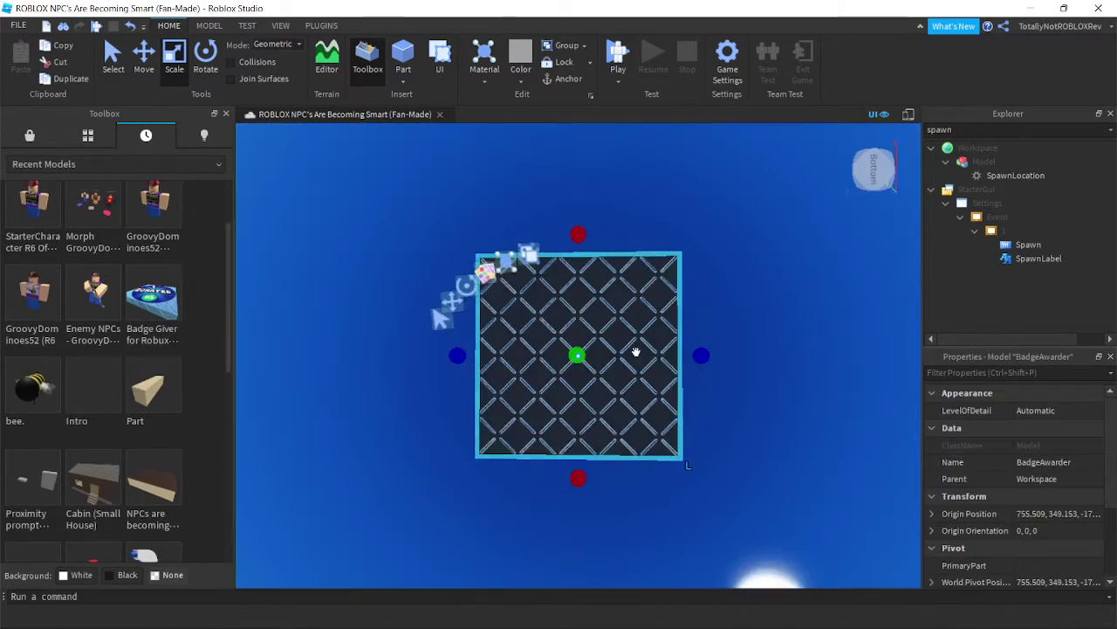
# Move the badge giver down to the roadside directly in front of the snowy map's portal
pyautogui.moveTo(637, 352); pyautogui.dragTo(642, 408, button='right')
pyautogui.scroll(3, 642, 409)
pyautogui.scroll(6, 609, 399)
pyautogui.moveTo(650, 352); pyautogui.dragTo(586, 436)
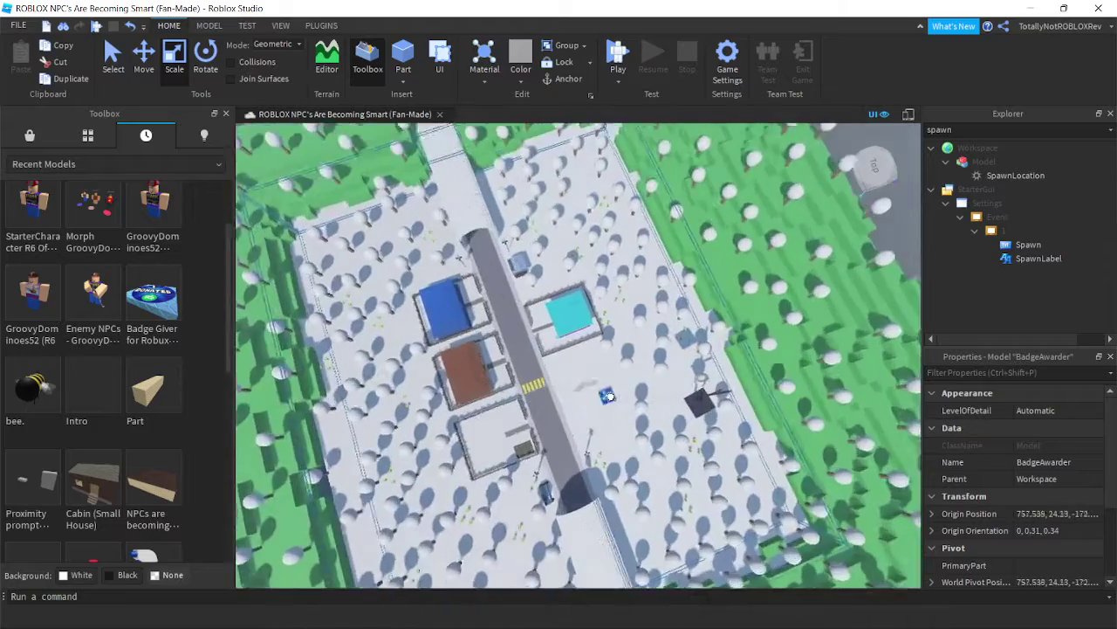
pyautogui.scroll(4, 592, 437)
pyautogui.moveTo(590, 433); pyautogui.dragTo(586, 437, button='right')
pyautogui.moveTo(586, 437); pyautogui.dragTo(598, 435)
pyautogui.moveTo(587, 436); pyautogui.dragTo(598, 435, button='right')
pyautogui.moveTo(598, 435); pyautogui.dragTo(598, 434)
pyautogui.scroll(5, 598, 434)
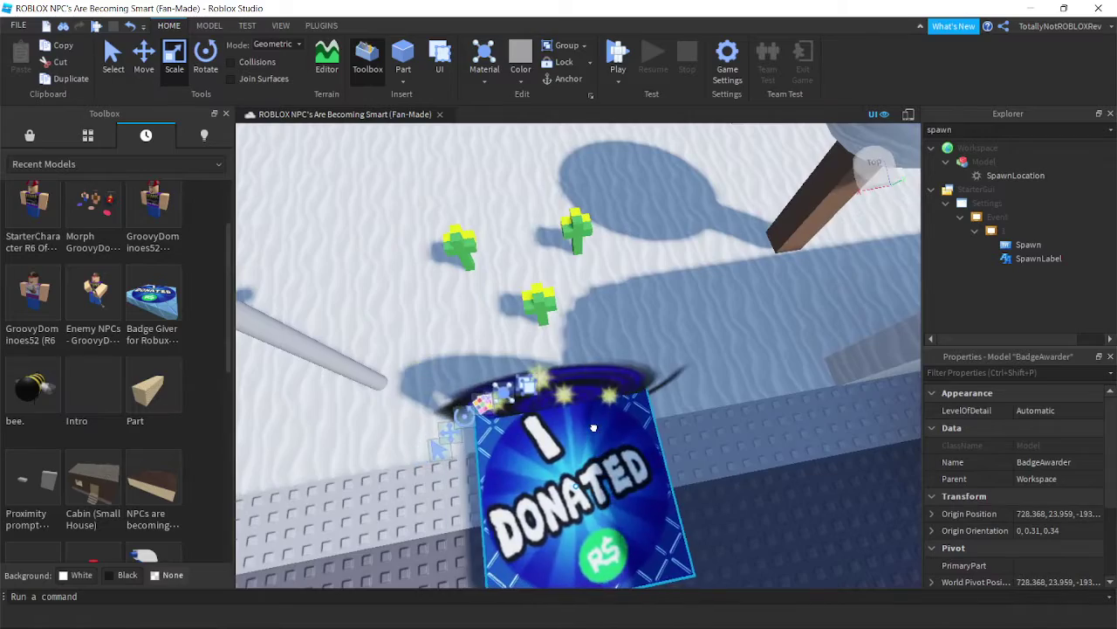
# Resize the badge giver platform into an upright block covering the snowy map's portal
pyautogui.press('f')
pyautogui.moveTo(594, 427); pyautogui.dragTo(694, 396, button='right')
pyautogui.moveTo(733, 325); pyautogui.dragTo(479, 374)
pyautogui.moveTo(408, 348); pyautogui.dragTo(485, 261)
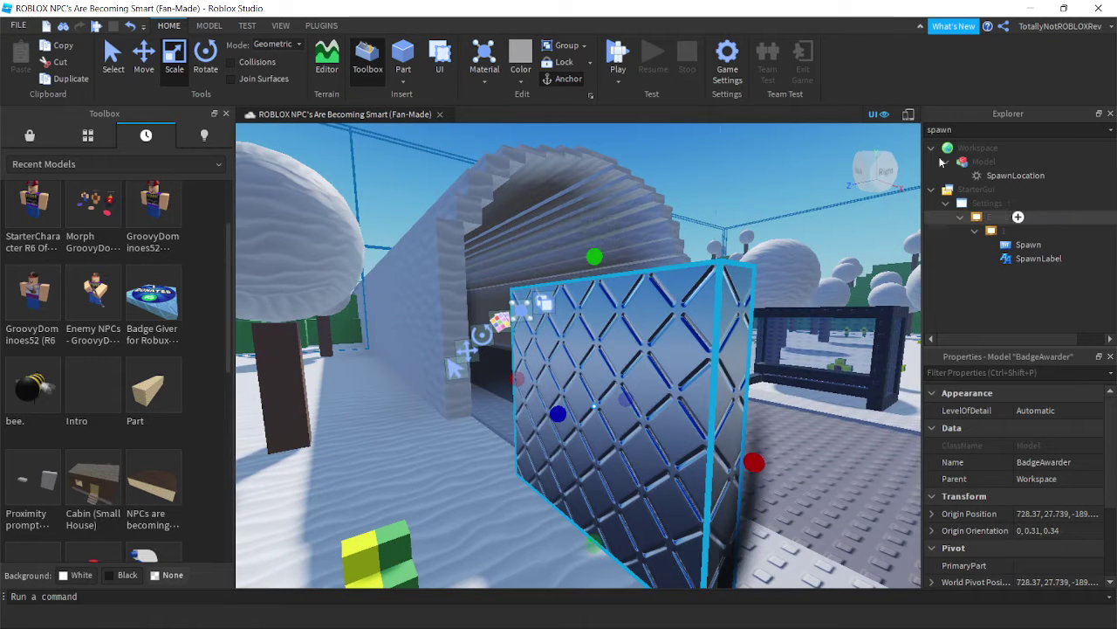
# Clear the Explorer filter and expand the new BadgeAwarder model to show its platform's contents
pyautogui.click(948, 131)
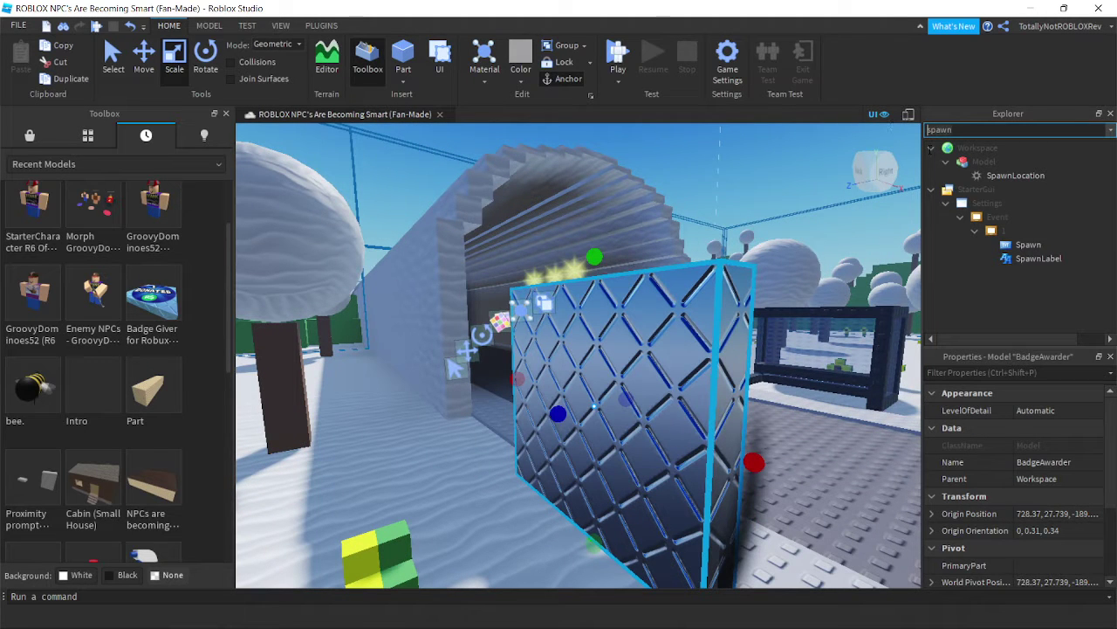
pyautogui.press('BackSpace')
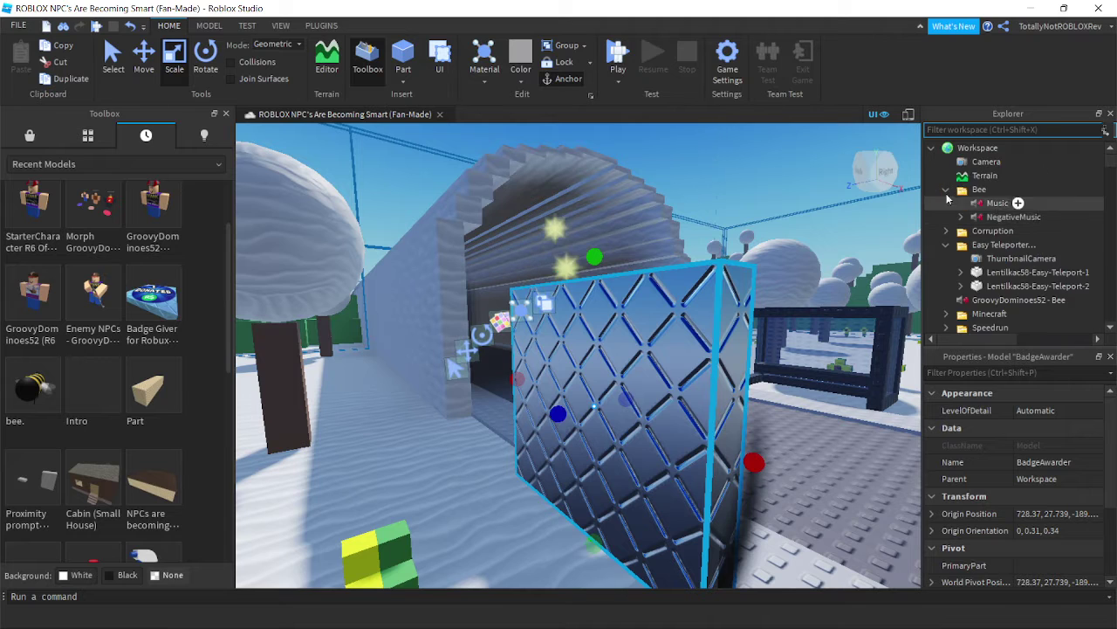
pyautogui.scroll(-7, 963, 234)
pyautogui.click(952, 207)
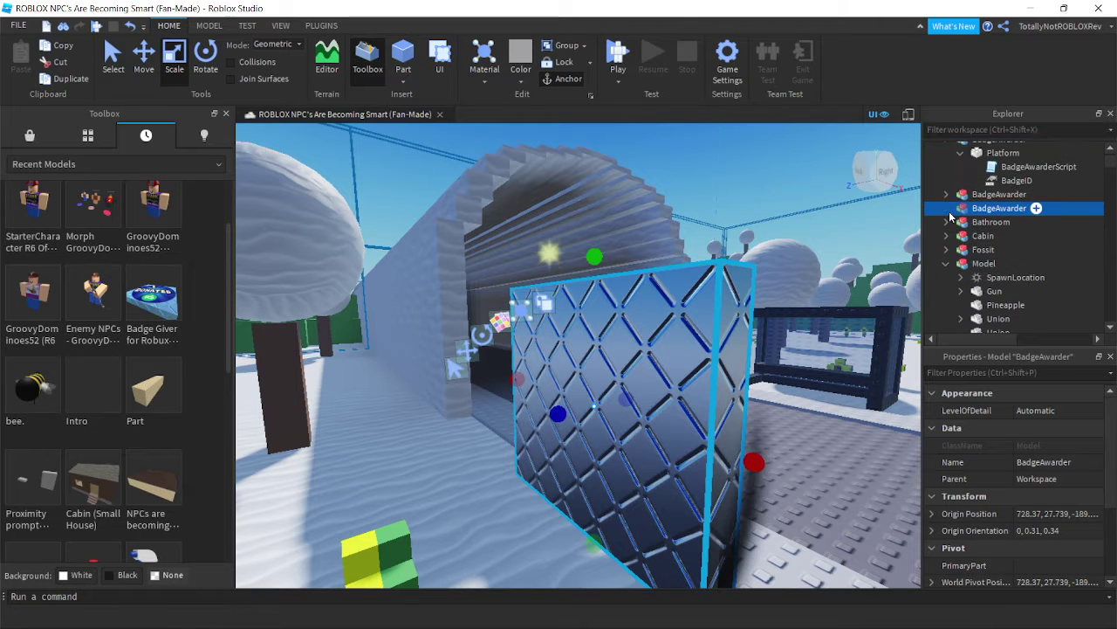
pyautogui.click(946, 208)
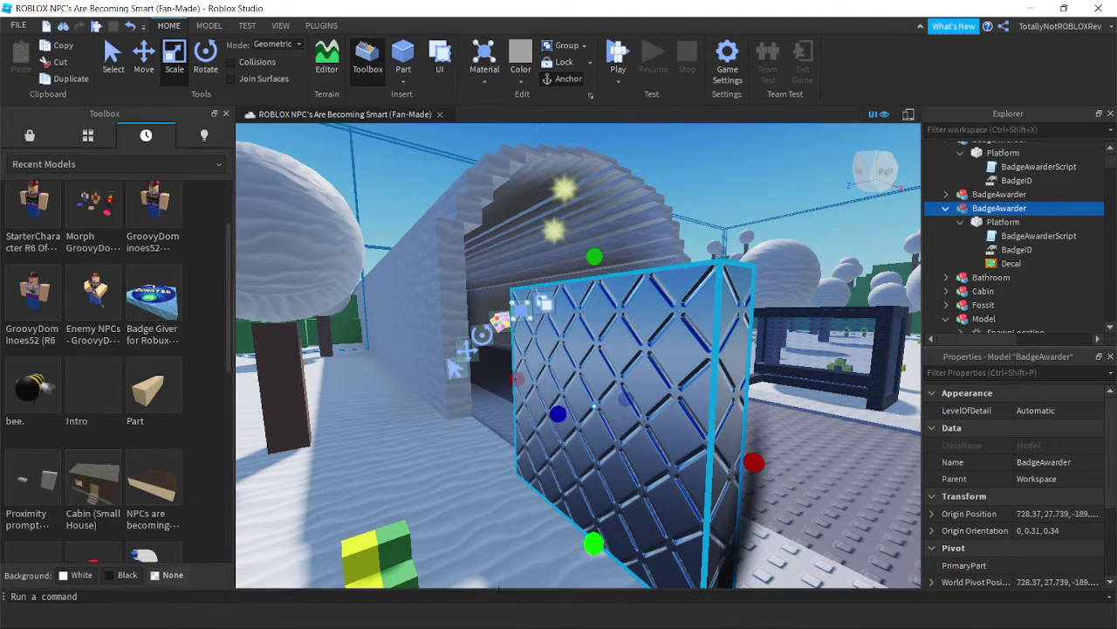
# Switch to Paint and erase the "Stuck Ending" text from the Stuck Ending.png canvas
pyautogui.click(280, 611)
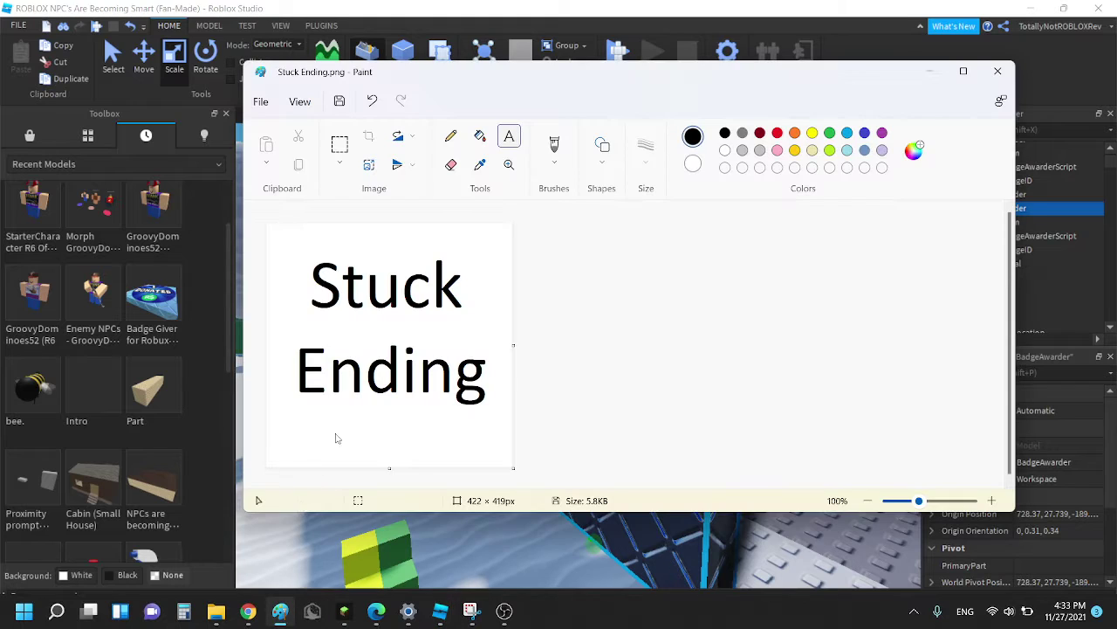
pyautogui.moveTo(282, 252)
pyautogui.mouseDown()
pyautogui.moveTo(405, 405)
pyautogui.moveTo(498, 433)
pyautogui.mouseUp()
pyautogui.press('Delete')
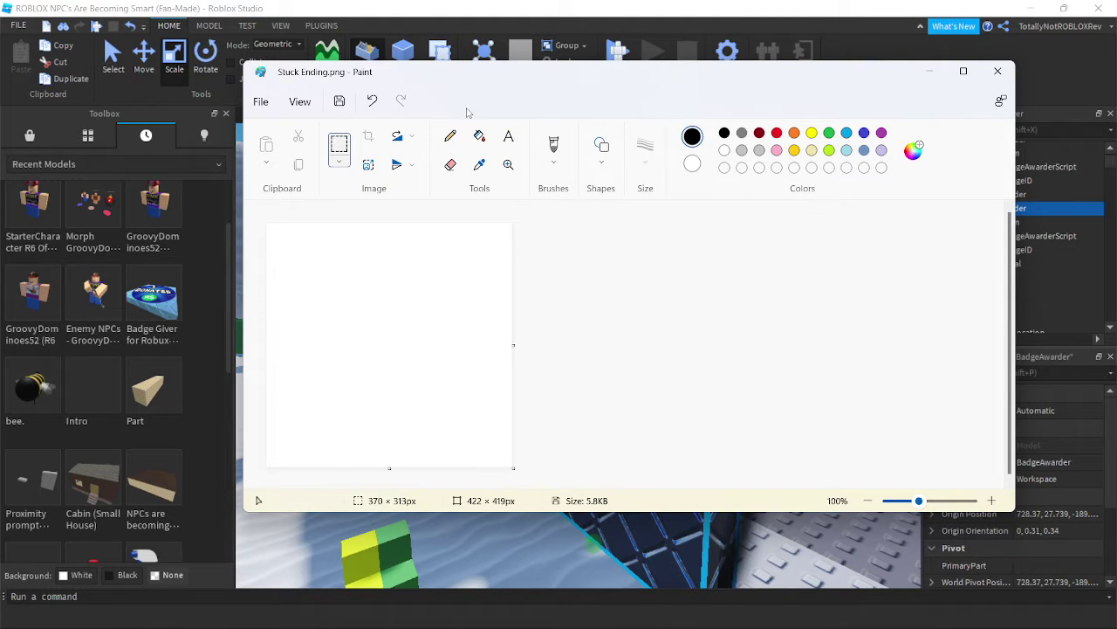
# Add a text box spanning the width of the blank canvas and write "Chrismas" in it at size 72
pyautogui.click(509, 136)
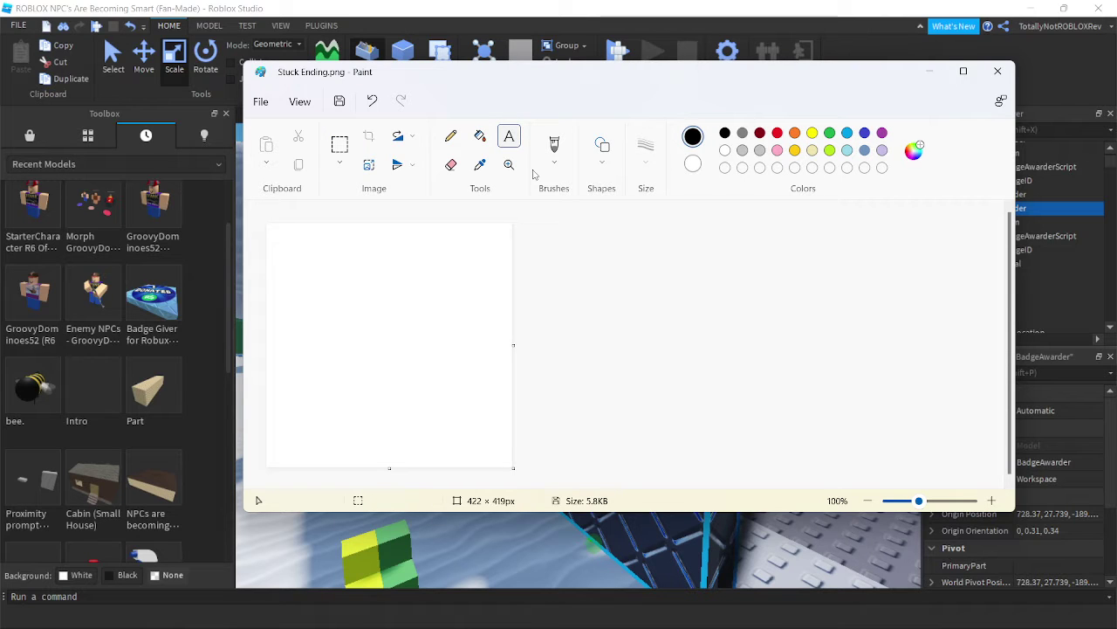
pyautogui.click(285, 247)
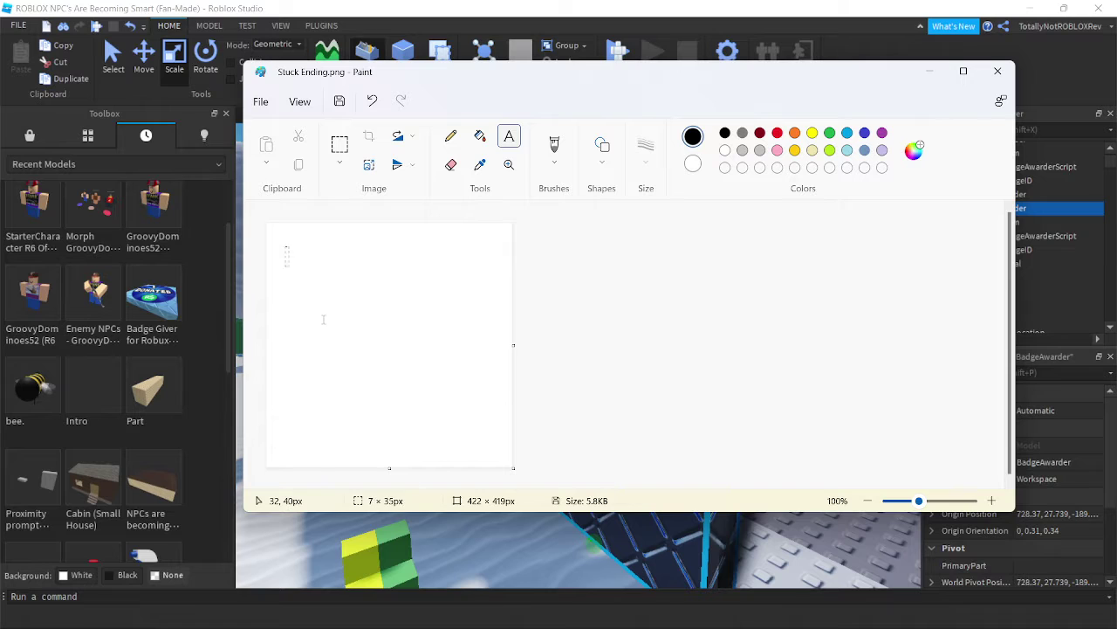
pyautogui.moveTo(289, 267); pyautogui.dragTo(498, 451)
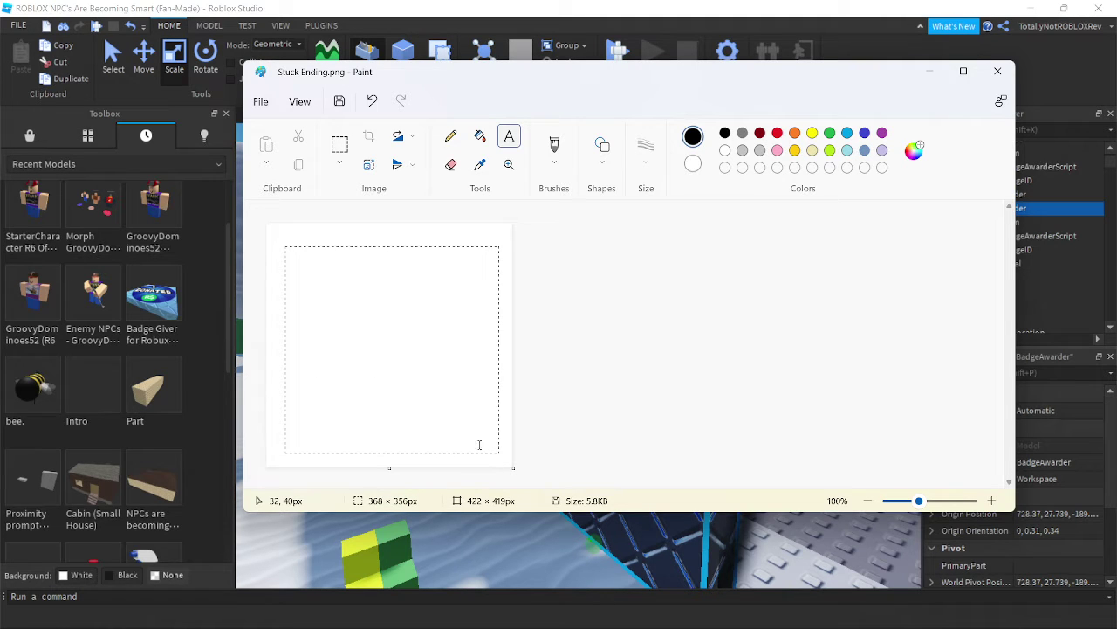
pyautogui.click(407, 337)
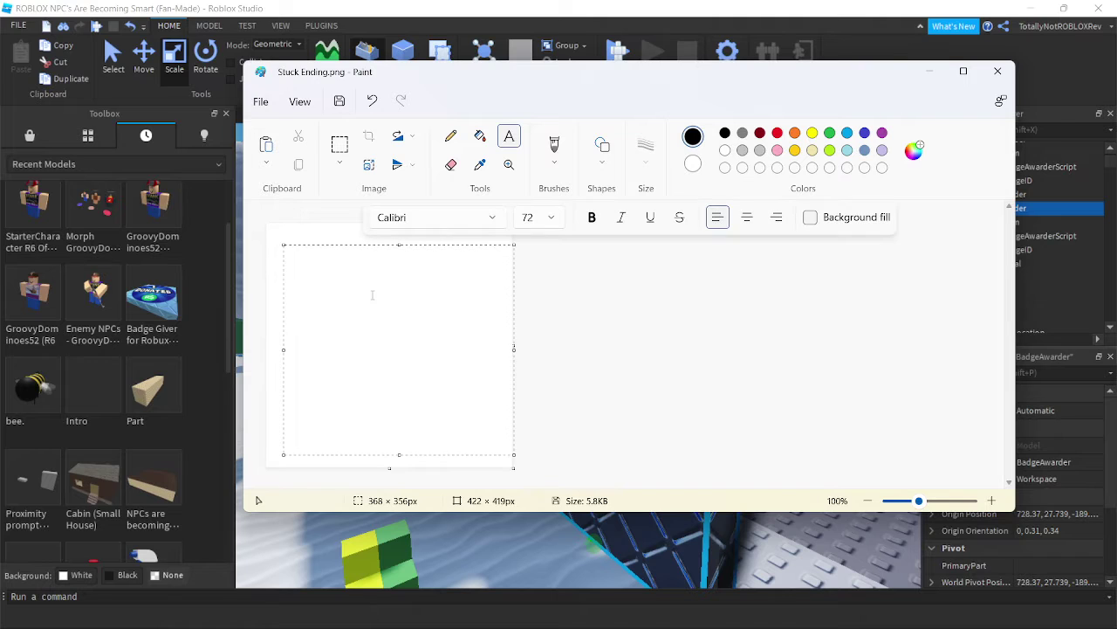
pyautogui.write('C')
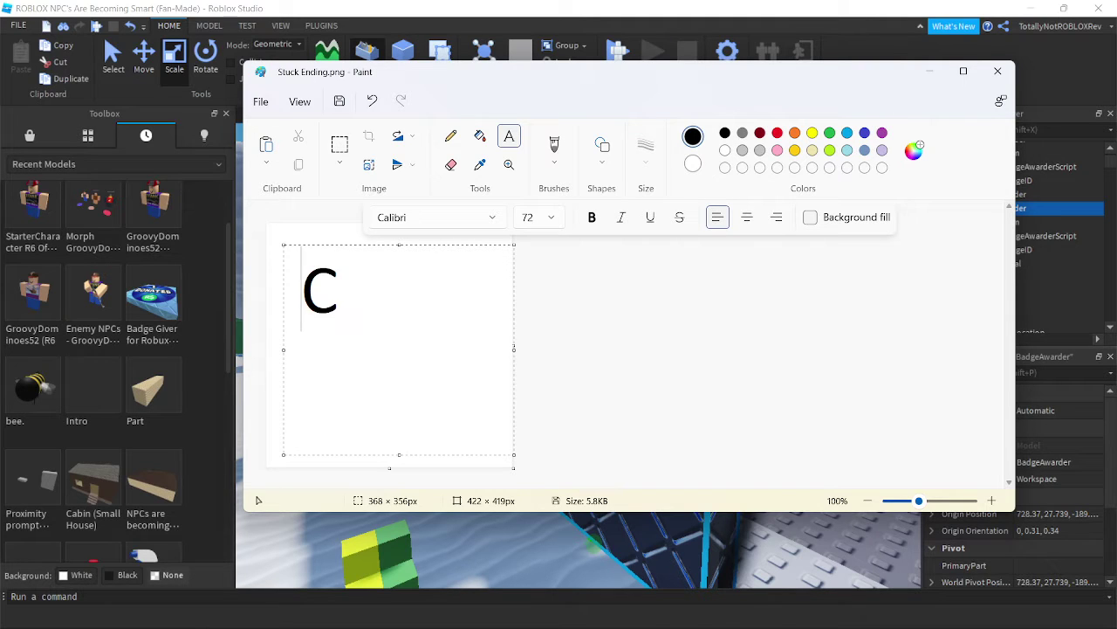
pyautogui.press('BackSpace')
pyautogui.write('Chrismis')
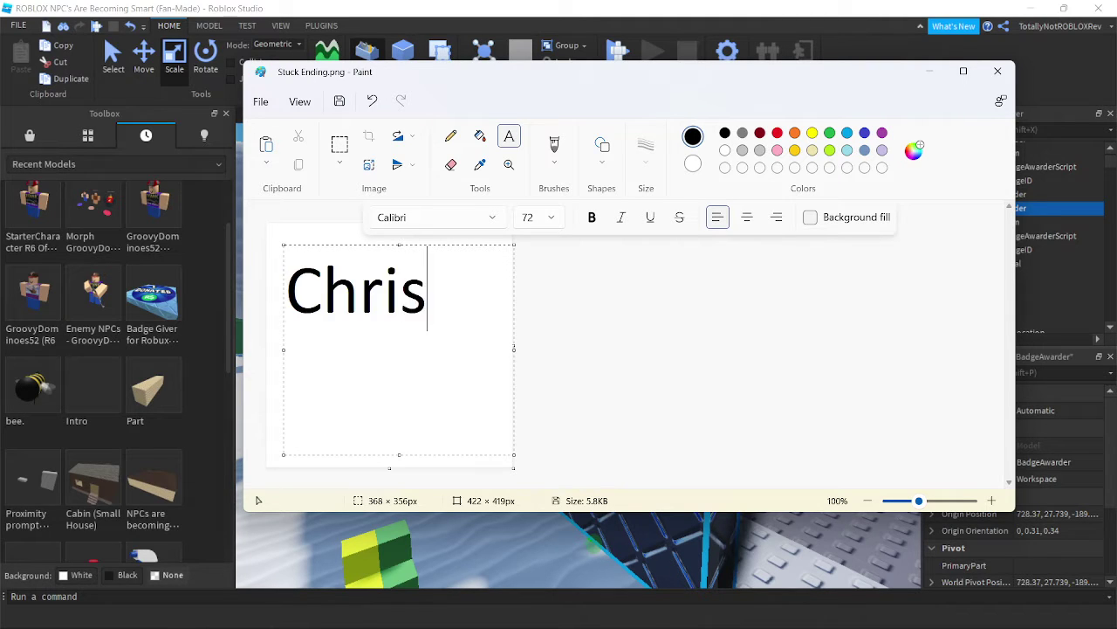
pyautogui.press('BackSpace')
pyautogui.press('BackSpace')
pyautogui.write('as')
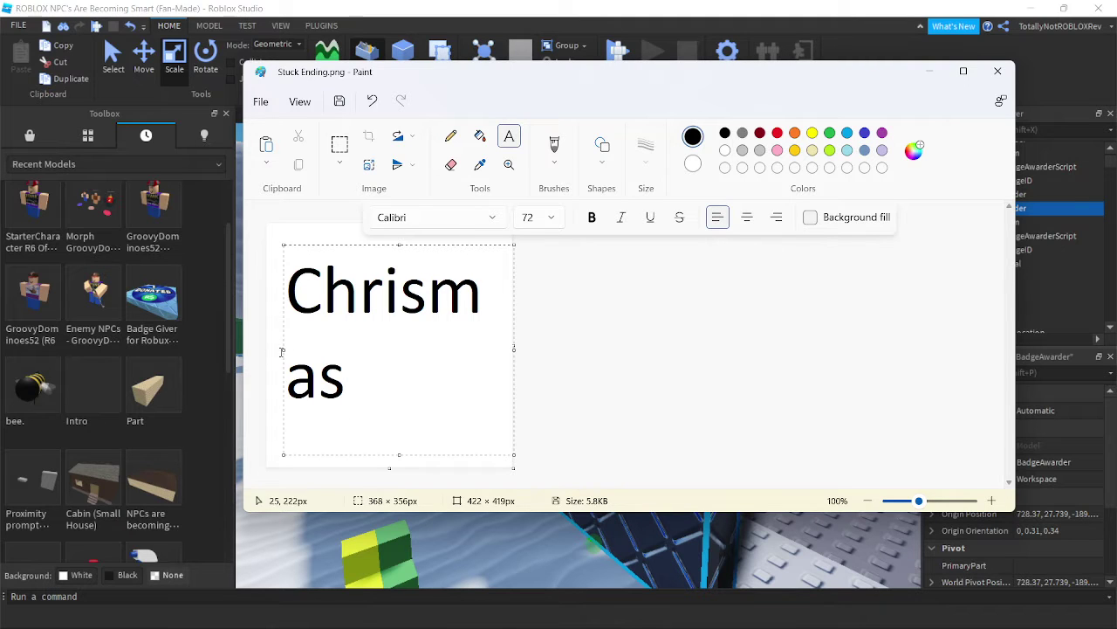
pyautogui.moveTo(282, 351); pyautogui.dragTo(253, 352)
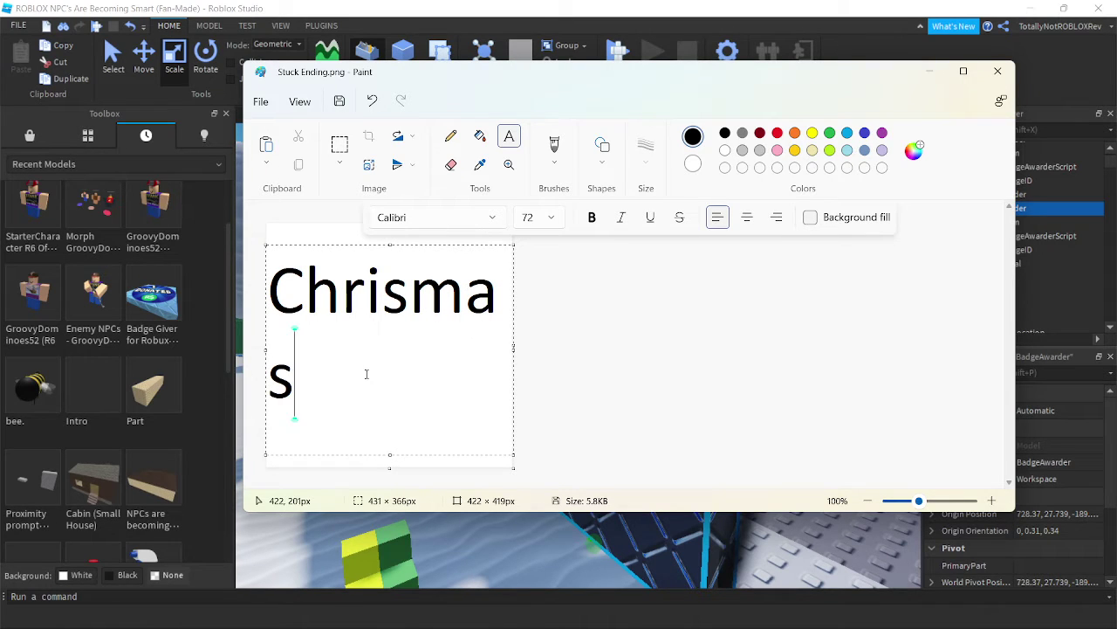
# Clear the oversized text and rewrite "Chrismas" at font size 48 so it fits on one line
pyautogui.press('BackSpace')
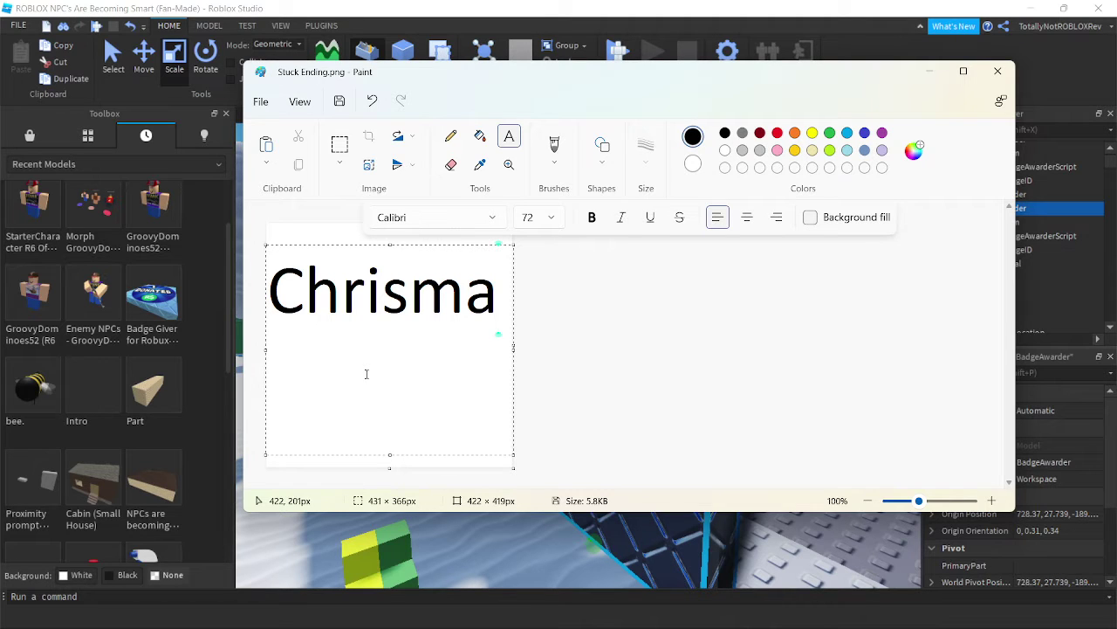
pyautogui.write('Sss')
pyautogui.press('BackSpace')
pyautogui.press('BackSpace')
pyautogui.press('BackSpace')
pyautogui.press('BackSpace')
pyautogui.press('BackSpace')
pyautogui.press('BackSpace')
pyautogui.press('BackSpace')
pyautogui.press('BackSpace')
pyautogui.press('BackSpace')
pyautogui.press('BackSpace')
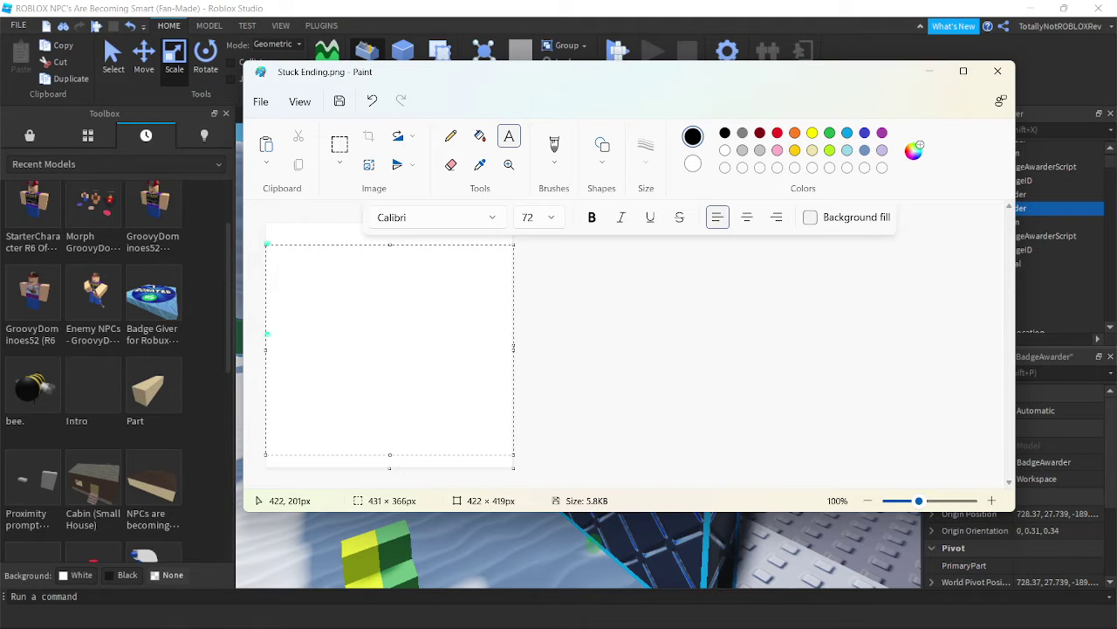
pyautogui.click(540, 220)
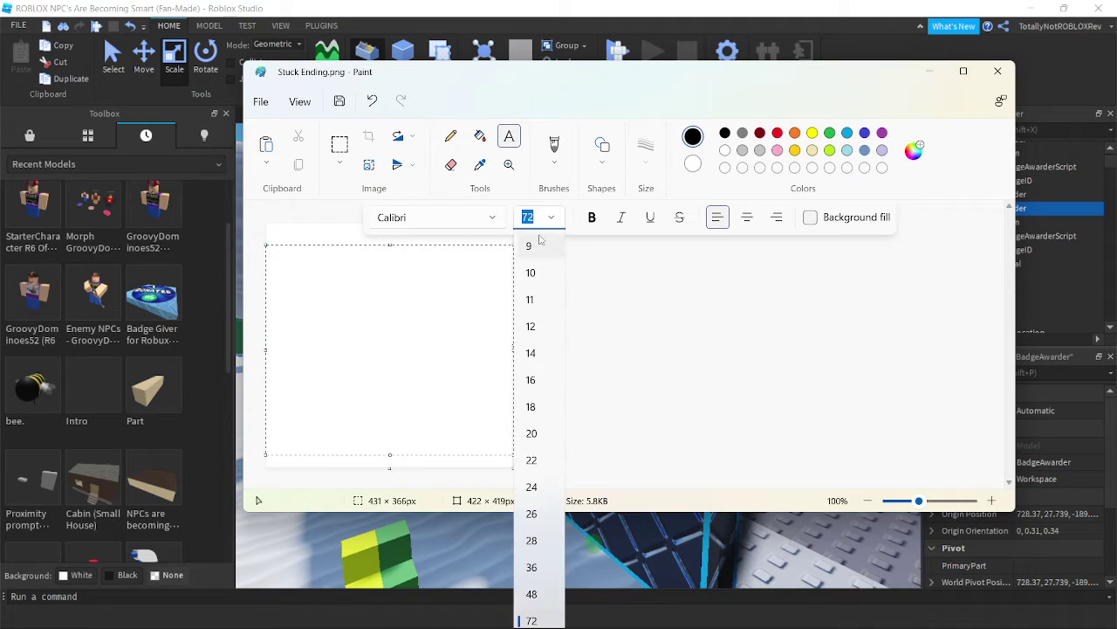
pyautogui.click(534, 594)
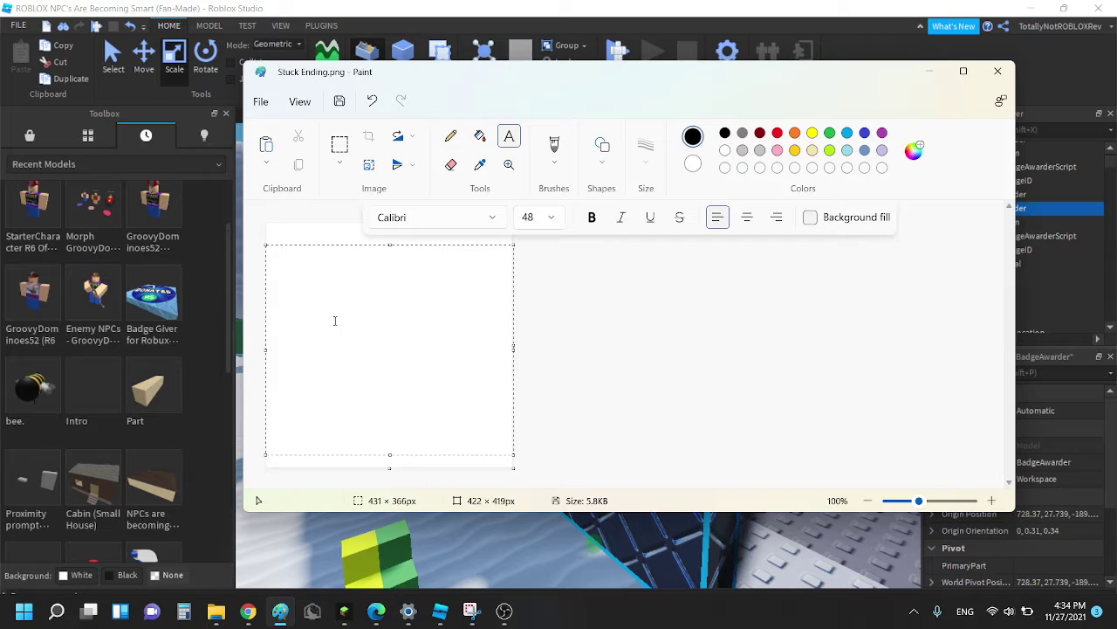
pyautogui.write('Chr')
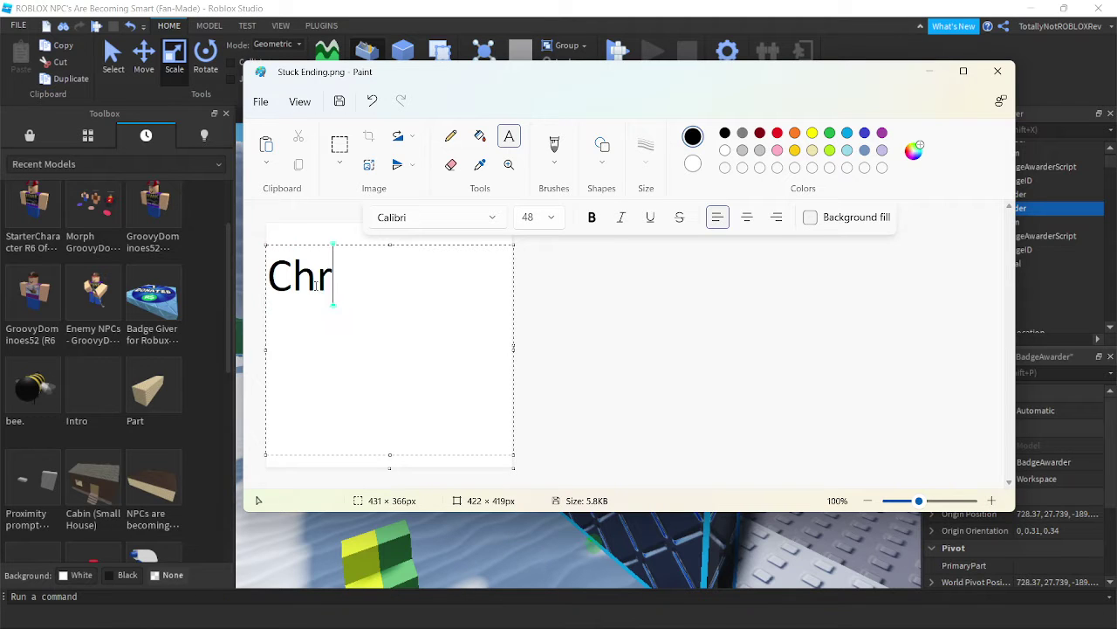
pyautogui.write('ismas')
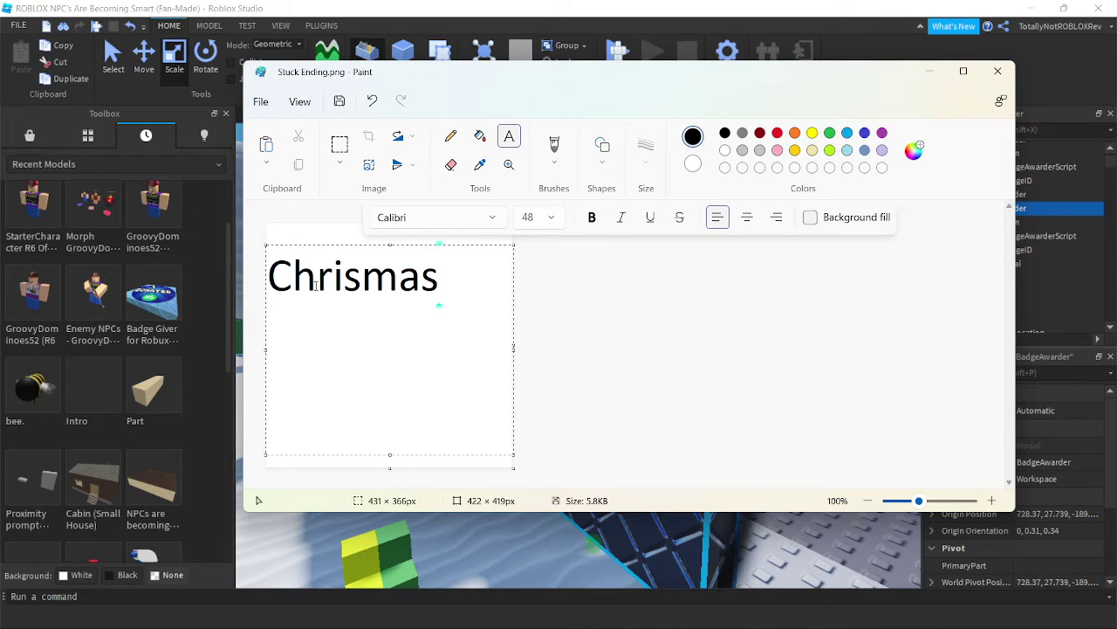
# Shift the word "Chrismas" toward the middle of its text line by indenting it
pyautogui.press('Left')
pyautogui.press('Left')
pyautogui.press('Left')
pyautogui.press('Left')
pyautogui.press('Left')
pyautogui.press('Left')
pyautogui.press('Left')
pyautogui.press('Left')
pyautogui.press('Right')
pyautogui.press('Right')
pyautogui.press('Right')
pyautogui.press('Right')
pyautogui.press('Right')
pyautogui.press('Right')
pyautogui.press('Right')
pyautogui.press('Right')
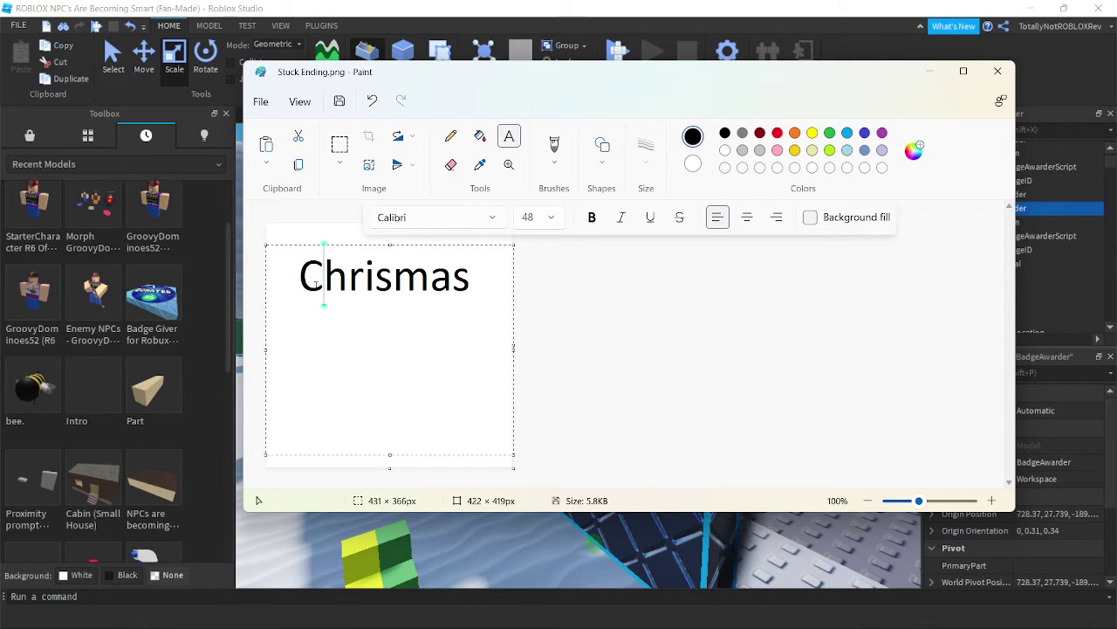
# Add "Ending" on a second line and adjust its indent to centre it beneath "Chrismas"
pyautogui.press('Return')
pyautogui.write('ENdn')
pyautogui.press('BackSpace')
pyautogui.press('BackSpace')
pyautogui.press('BackSpace')
pyautogui.press('BackSpace')
pyautogui.press('Return')
pyautogui.press('BackSpace')
pyautogui.write('Ending')
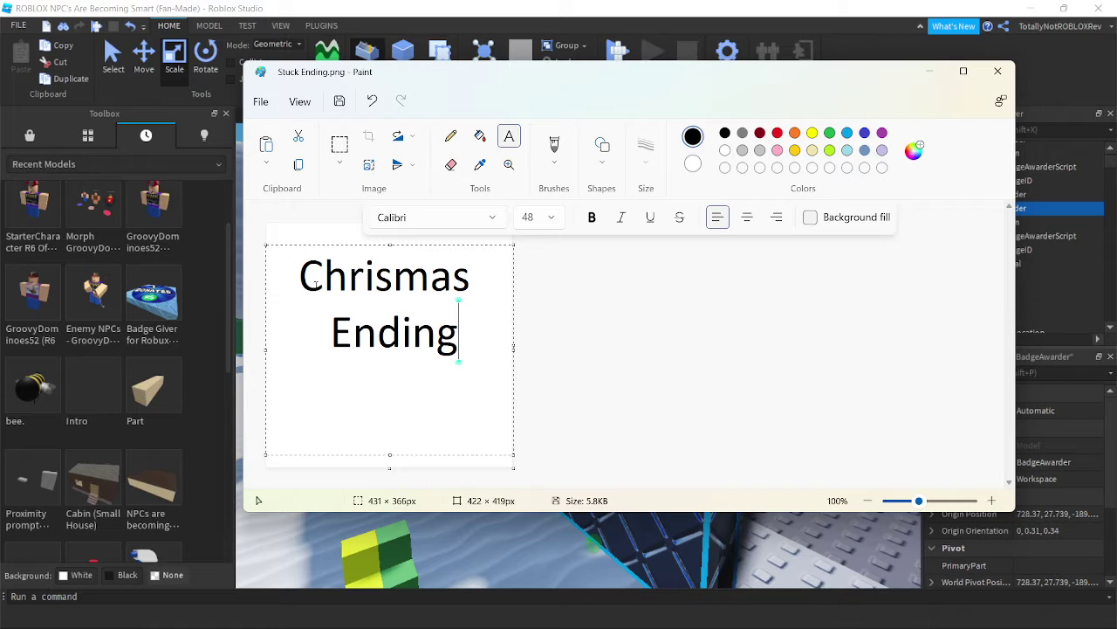
pyautogui.press('Left')
pyautogui.press('Left')
pyautogui.press('Left')
pyautogui.press('Left')
pyautogui.press('Left')
pyautogui.press('Left')
pyautogui.press('BackSpace')
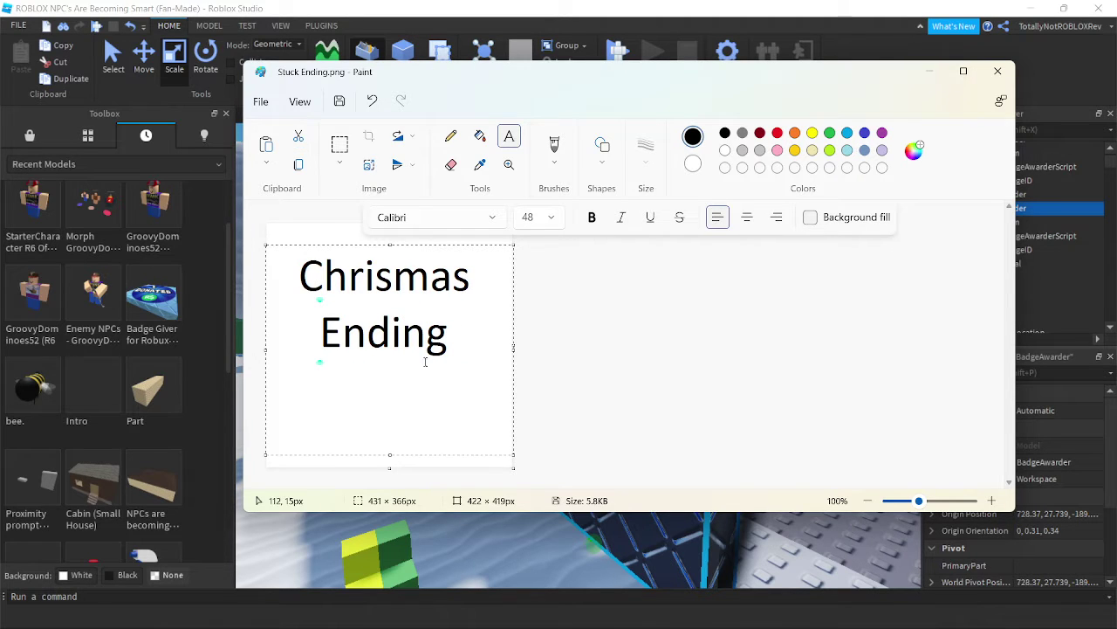
# Enlarge "Ending" and move it to the lower part of the canvas, then stretch "Chrismas" above it
pyautogui.click(340, 144)
pyautogui.moveTo(313, 314); pyautogui.dragTo(513, 398)
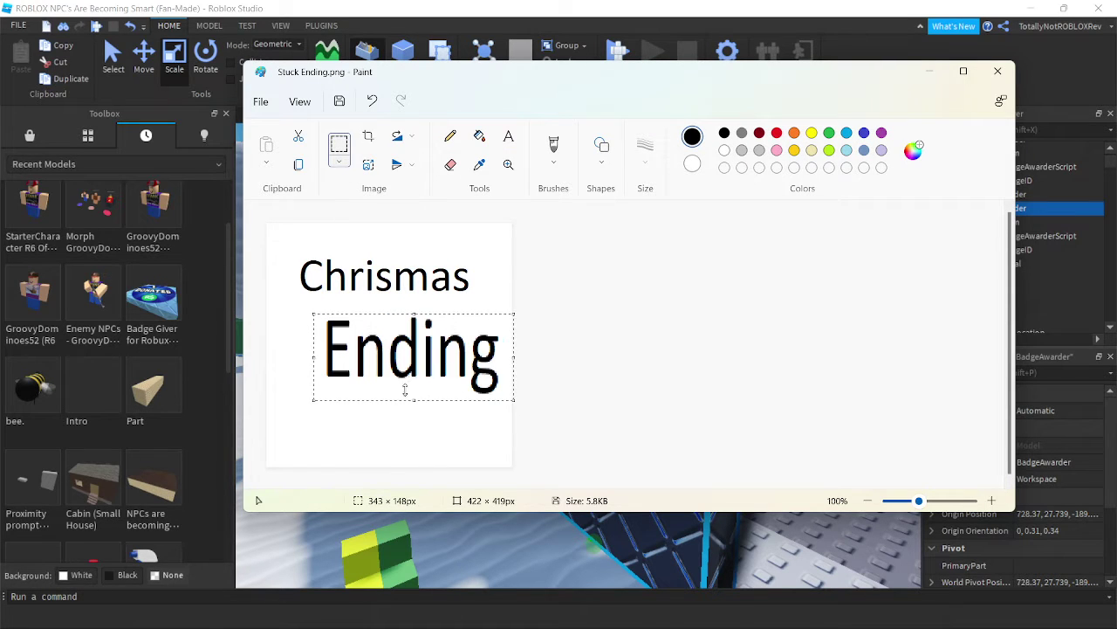
pyautogui.moveTo(414, 394); pyautogui.dragTo(398, 430)
pyautogui.moveTo(476, 301); pyautogui.dragTo(289, 252)
pyautogui.moveTo(473, 304); pyautogui.dragTo(512, 332)
pyautogui.moveTo(399, 336); pyautogui.dragTo(415, 315)
pyautogui.click(439, 369)
# Save the picture as a separate PNG named "Chrismas Ending" in the Endings folder
pyautogui.click(260, 101)
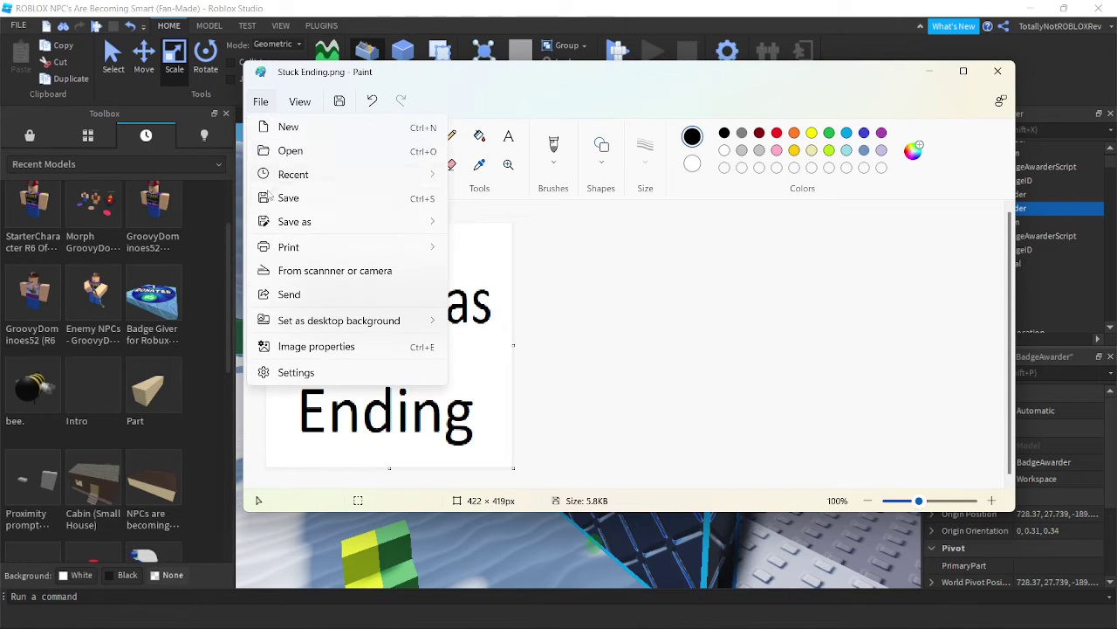
pyautogui.moveTo(272, 221)
pyautogui.click(459, 222)
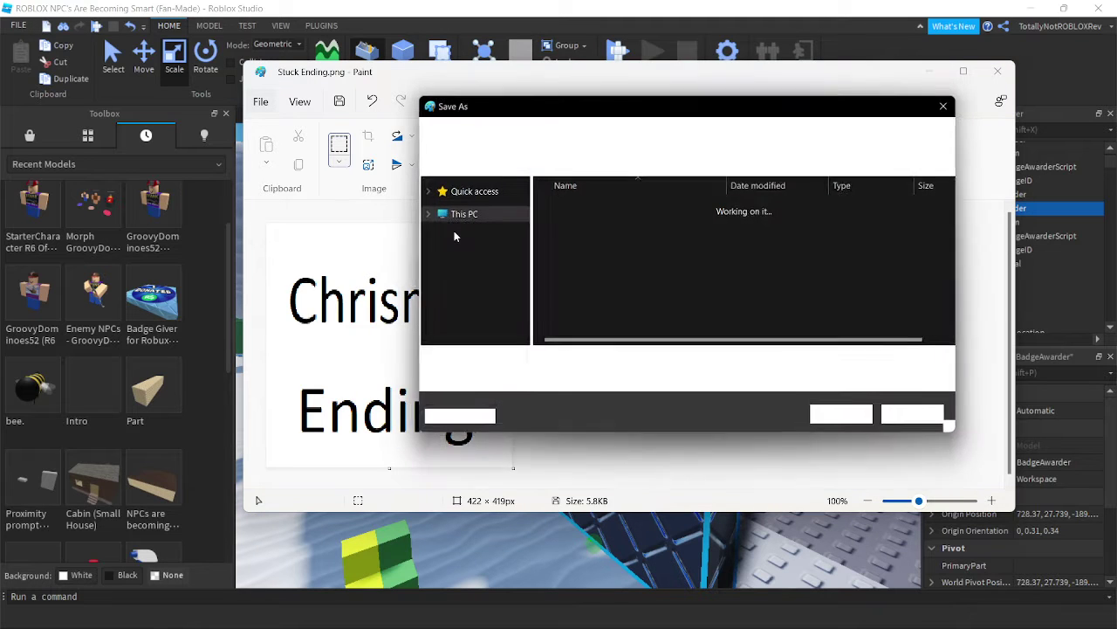
pyautogui.write('C')
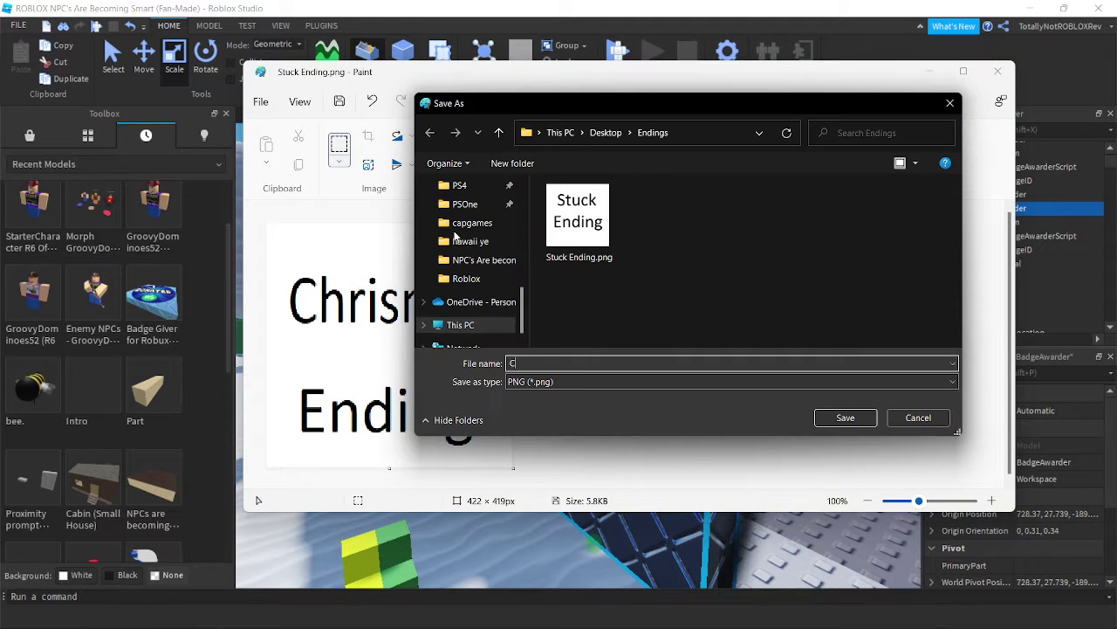
pyautogui.write('hrismas Ending')
pyautogui.press('Return')
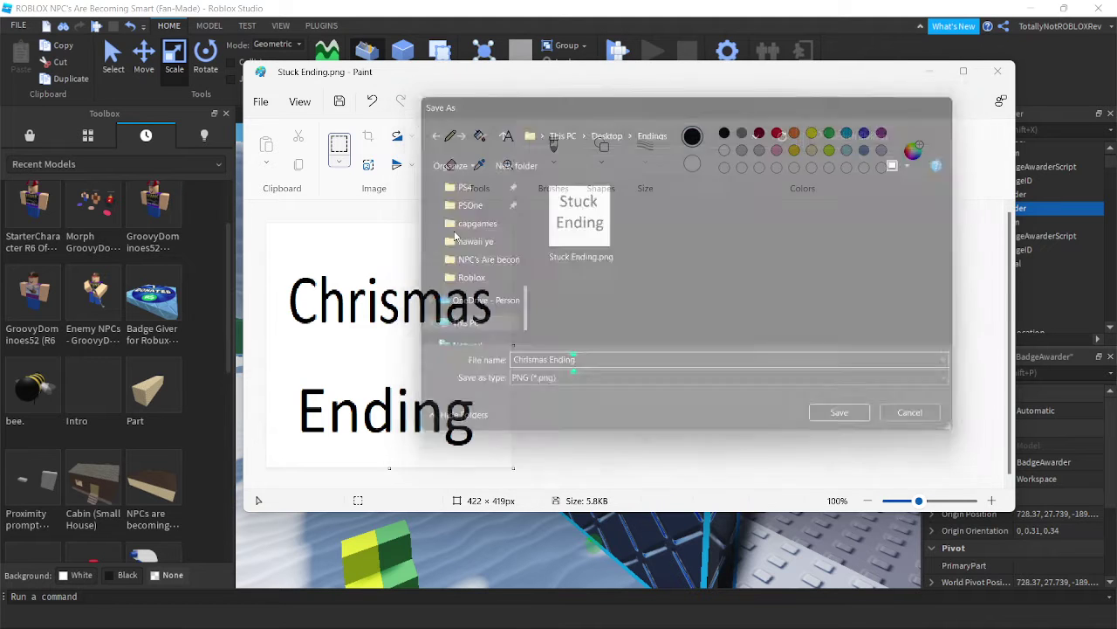
# Switch to the Roblox Develop page in Chrome, choose Chrismas Ending.png as the new badge's image and activate its description
pyautogui.click(930, 70)
pyautogui.click(248, 612)
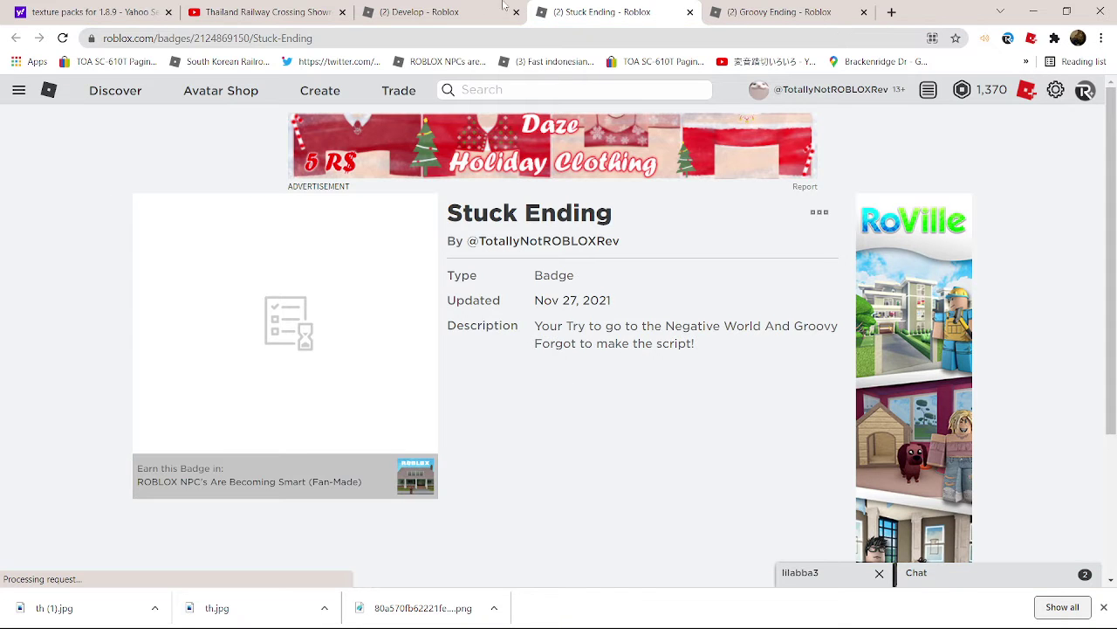
pyautogui.click(419, 12)
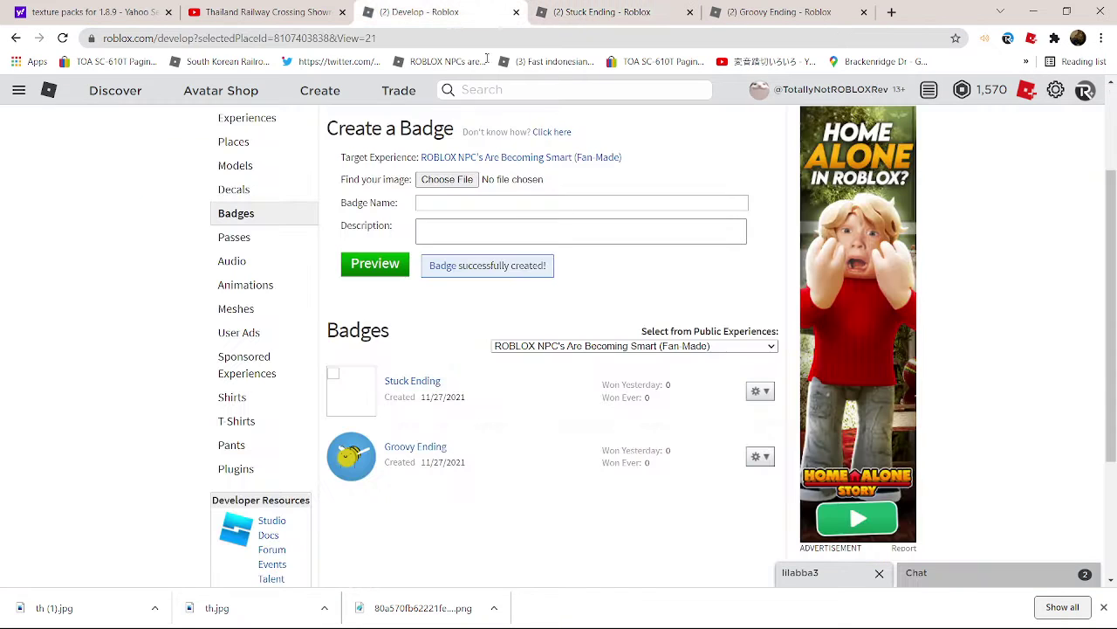
pyautogui.click(455, 181)
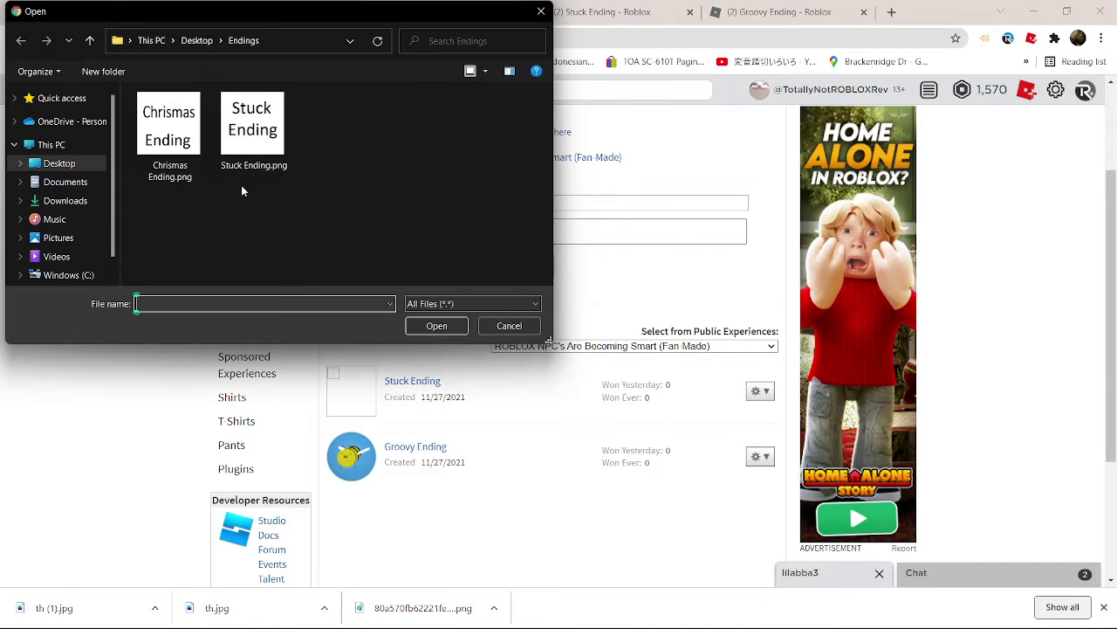
pyautogui.doubleClick(191, 142)
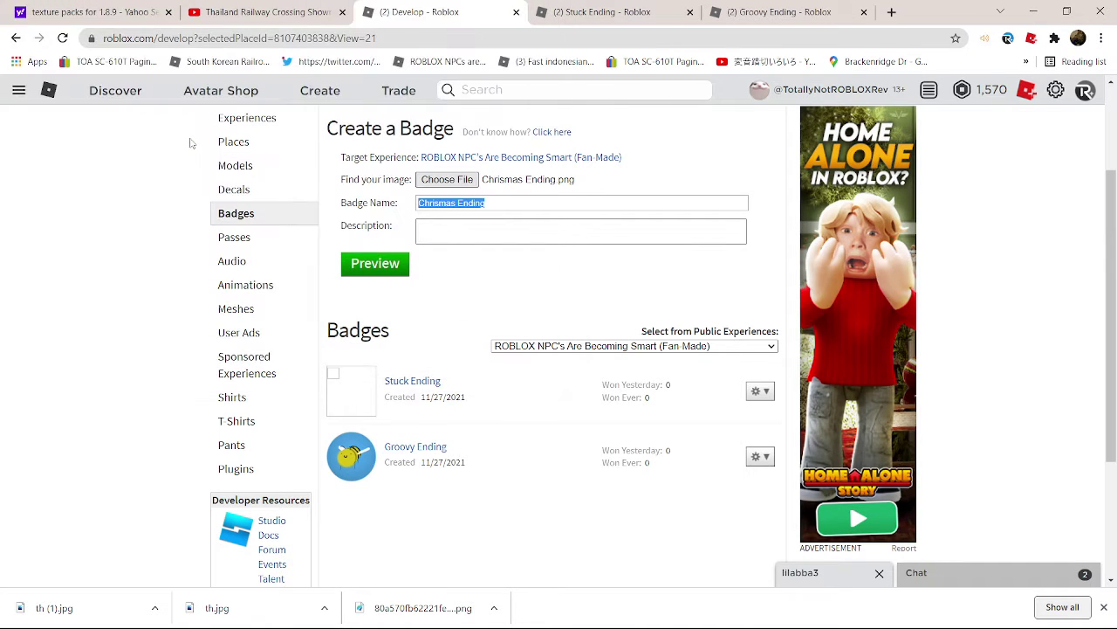
pyautogui.click(465, 234)
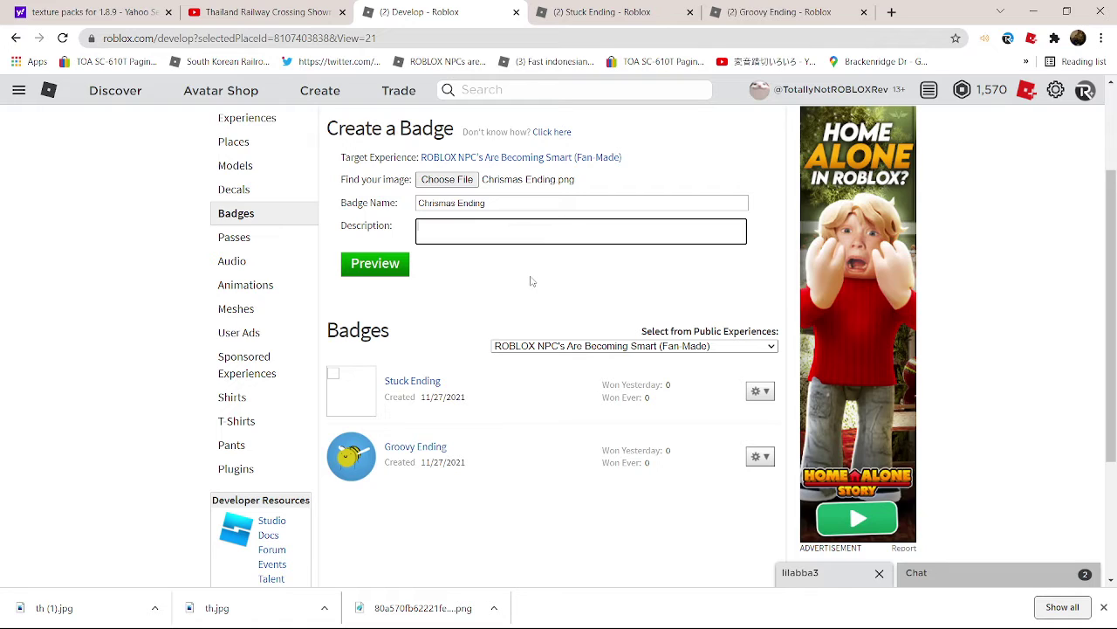
pyautogui.write('You ')
pyautogui.write('Have')
pyautogui.write(' Earned')
pyautogui.write(' Thi')
pyautogui.press('BackSpace')
pyautogui.press('BackSpace')
pyautogui.press('BackSpace')
pyautogui.press('BackSpace')
pyautogui.press('BackSpace')
pyautogui.press('BackSpace')
pyautogui.press('BackSpace')
pyautogui.press('BackSpace')
pyautogui.press('BackSpace')
pyautogui.press('BackSpace')
pyautogui.press('BackSpace')
pyautogui.press('BackSpace')
pyautogui.press('BackSpace')
pyautogui.press('BackSpace')
pyautogui.press('BackSpace')
pyautogui.press('BackSpace')
pyautogui.press('BackSpace')
pyautogui.press('BackSpace')
pyautogui.press('BackSpace')
# Describe the badge as "You Joined on November or December And you went through the portal!" and create it
pyautogui.write('You Joined')
pyautogui.write(' on ')
pyautogui.write('on NOvember')
pyautogui.press('BackSpace')
pyautogui.press('BackSpace')
pyautogui.press('BackSpace')
pyautogui.press('BackSpace')
pyautogui.write('vember OR ')
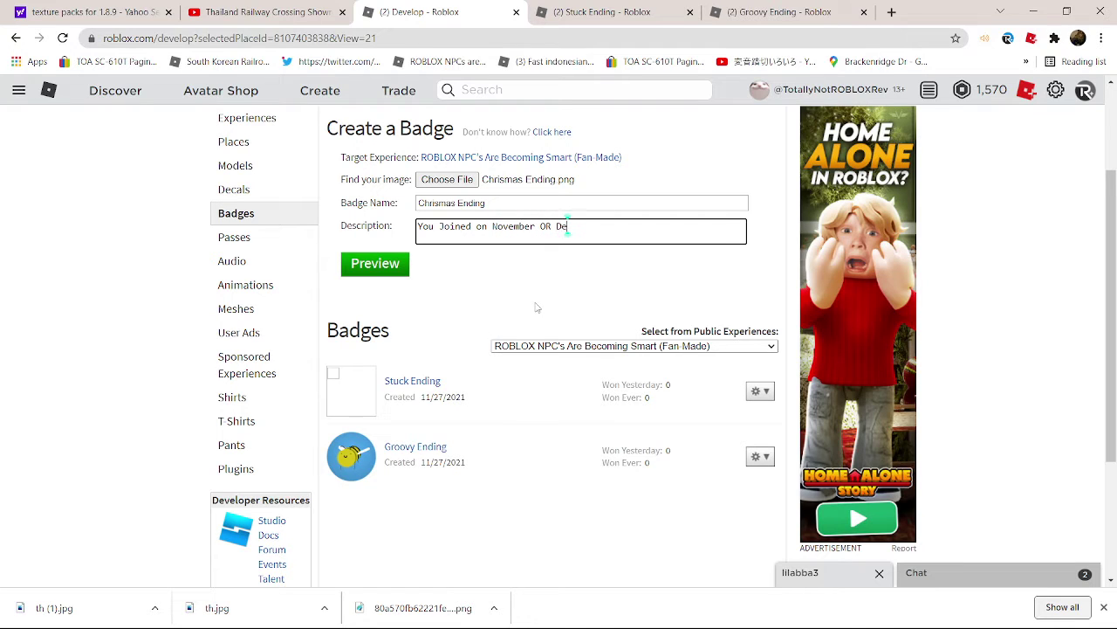
pyautogui.write('or December And you went th')
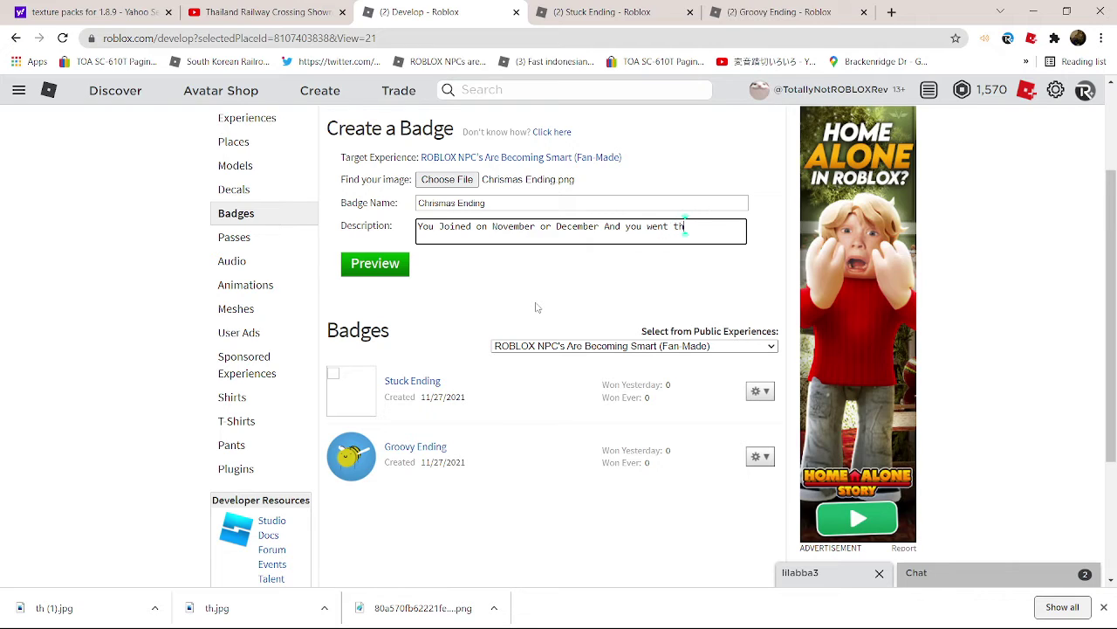
pyautogui.write('rought the portal!')
pyautogui.click(398, 264)
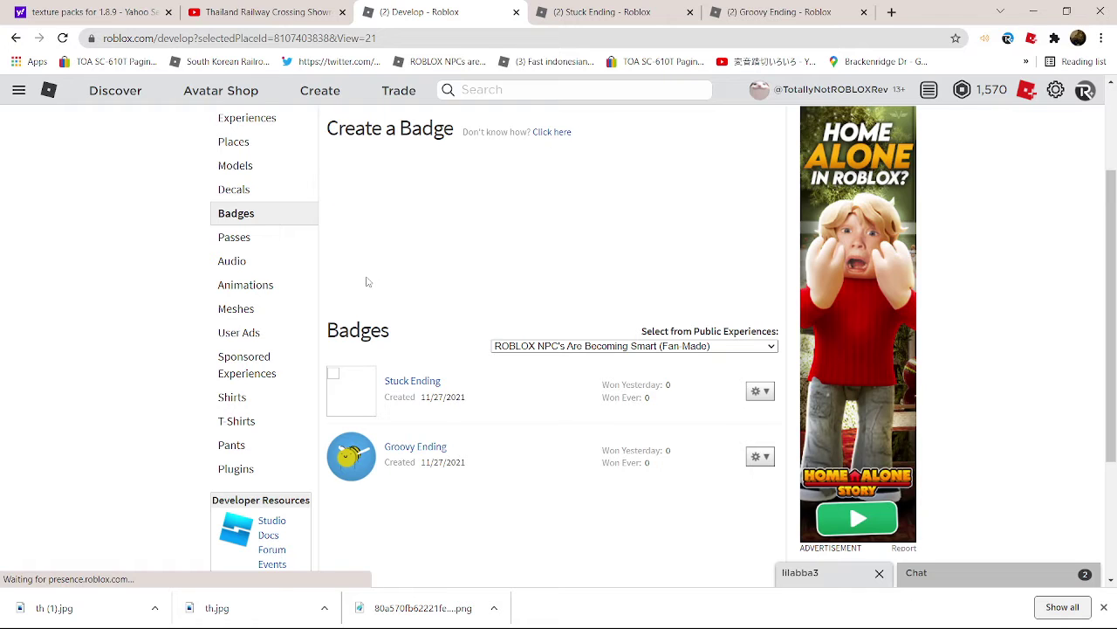
pyautogui.click(399, 288)
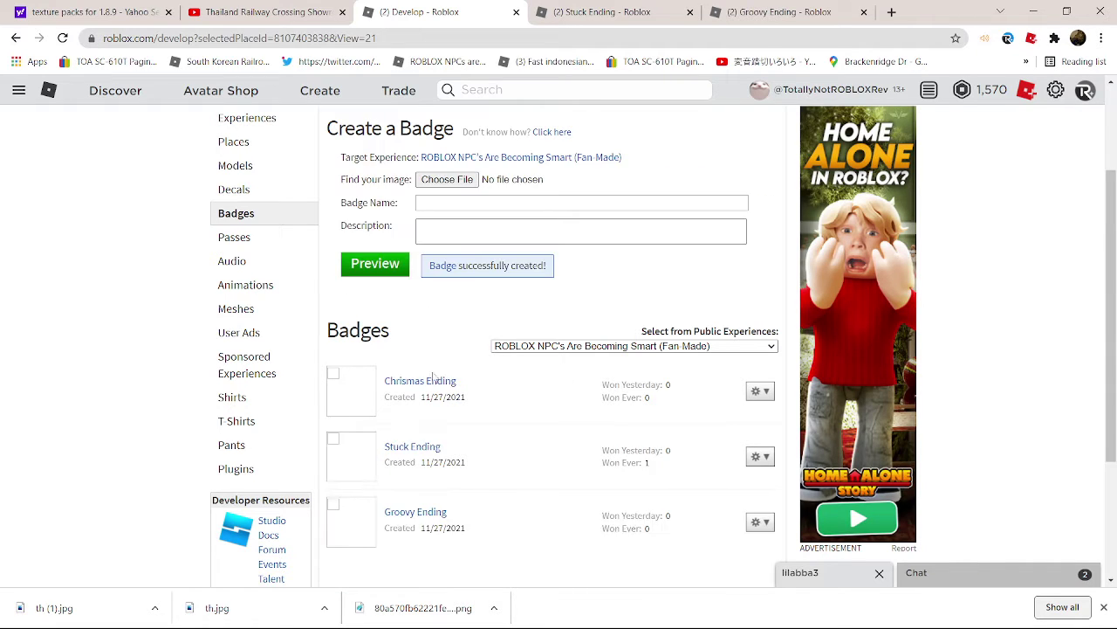
# Copy the Chrismas Ending badge's ID from its page address and switch back to Roblox Studio
pyautogui.rightClick(434, 378)
pyautogui.click(450, 386)
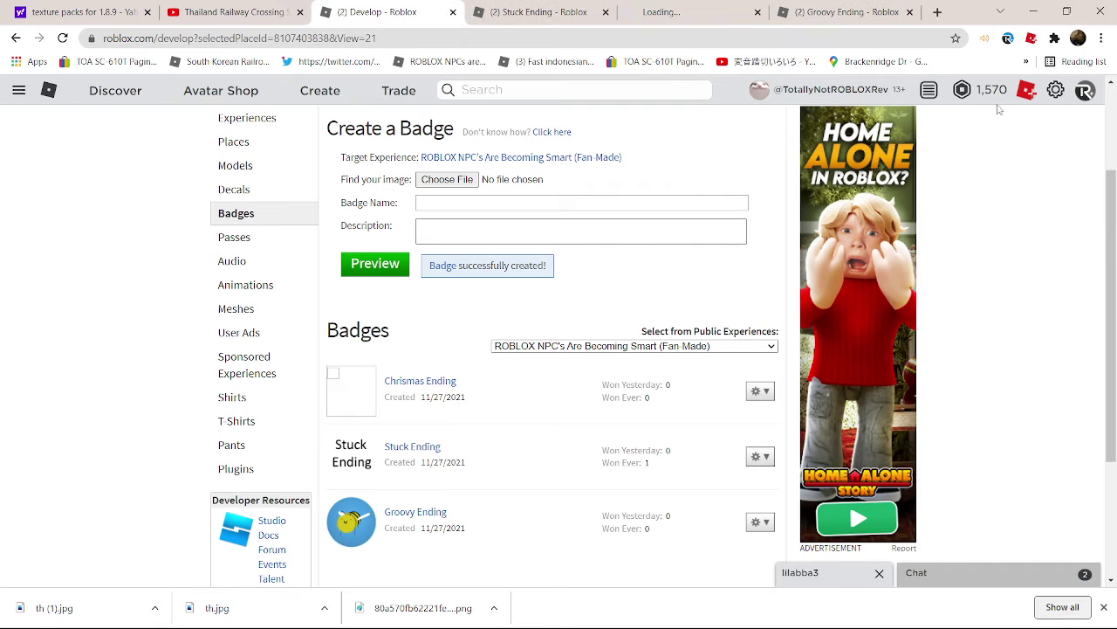
pyautogui.click(971, 91)
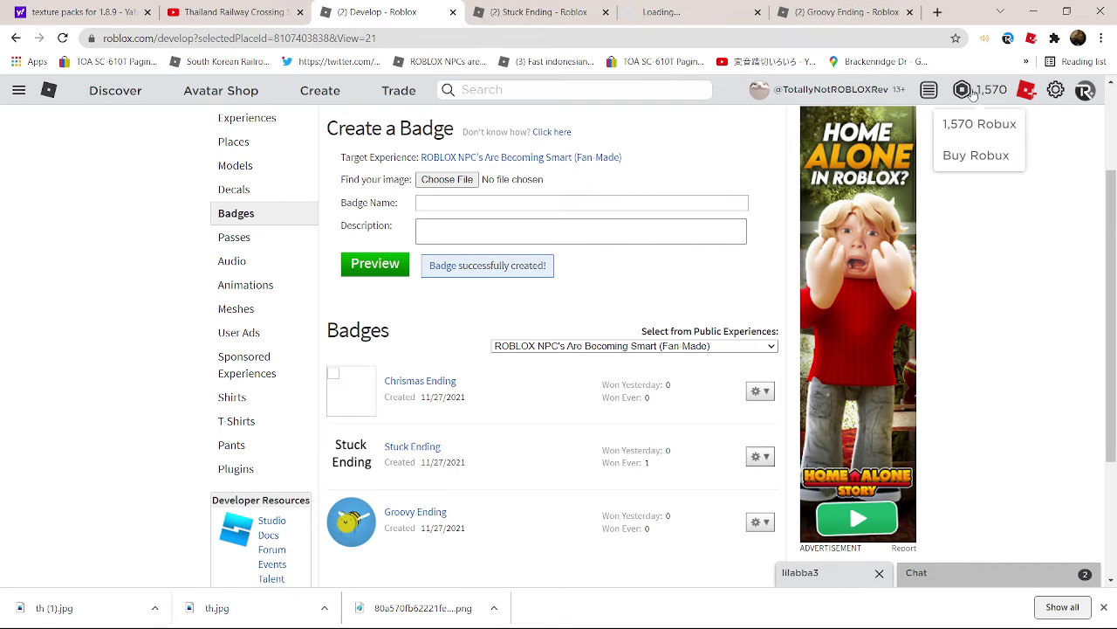
pyautogui.click(698, 12)
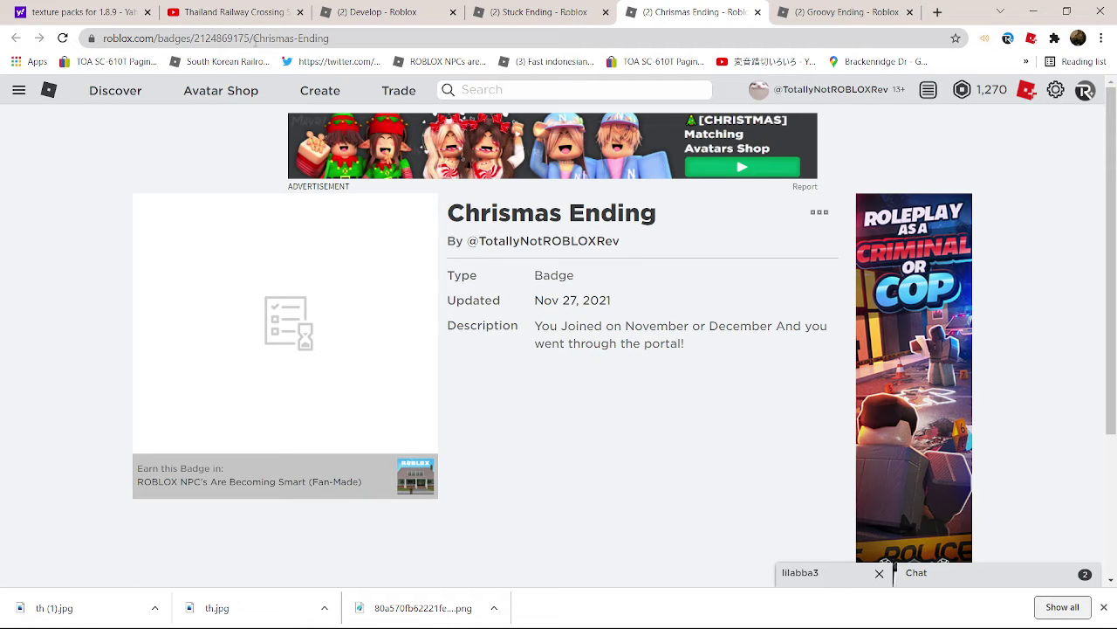
pyautogui.moveTo(249, 38); pyautogui.dragTo(201, 38)
pyautogui.hotkey('ctrl', 'c')
pyautogui.click(1033, 6)
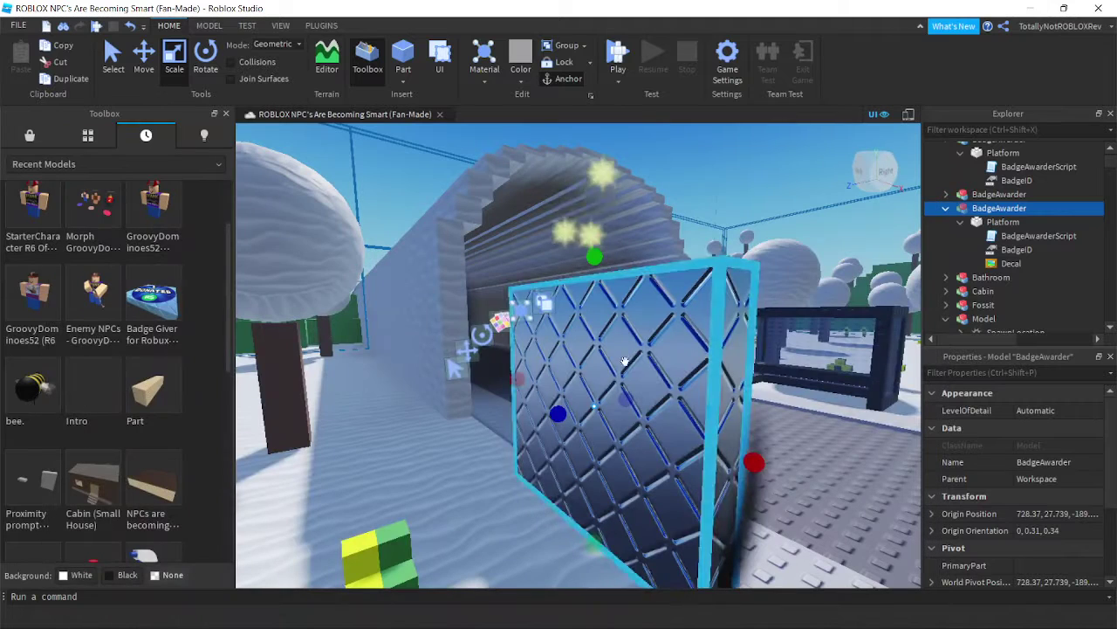
pyautogui.click(995, 221)
pyautogui.scroll(-5, 1033, 511)
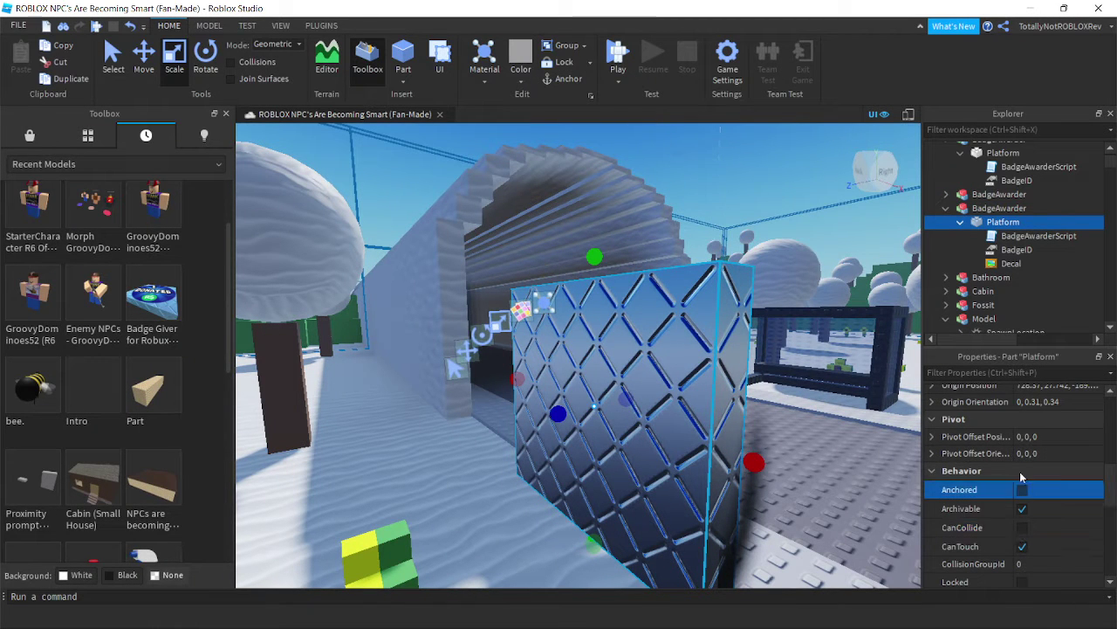
pyautogui.click(1017, 238)
pyautogui.click(1016, 249)
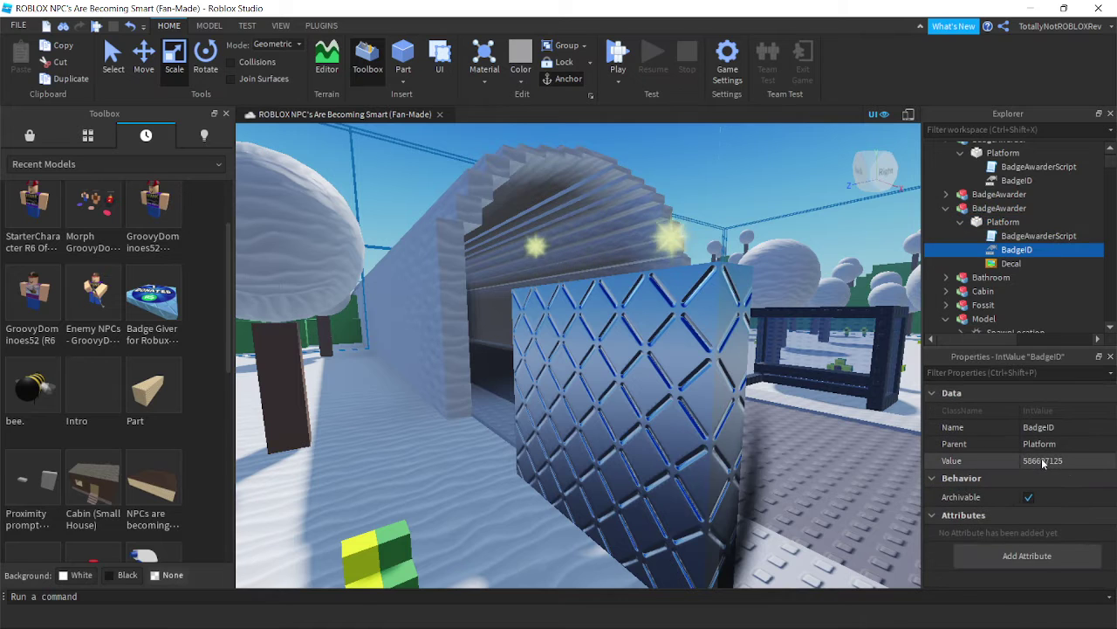
pyautogui.click(1042, 458)
pyautogui.hotkey('ctrl', 'v')
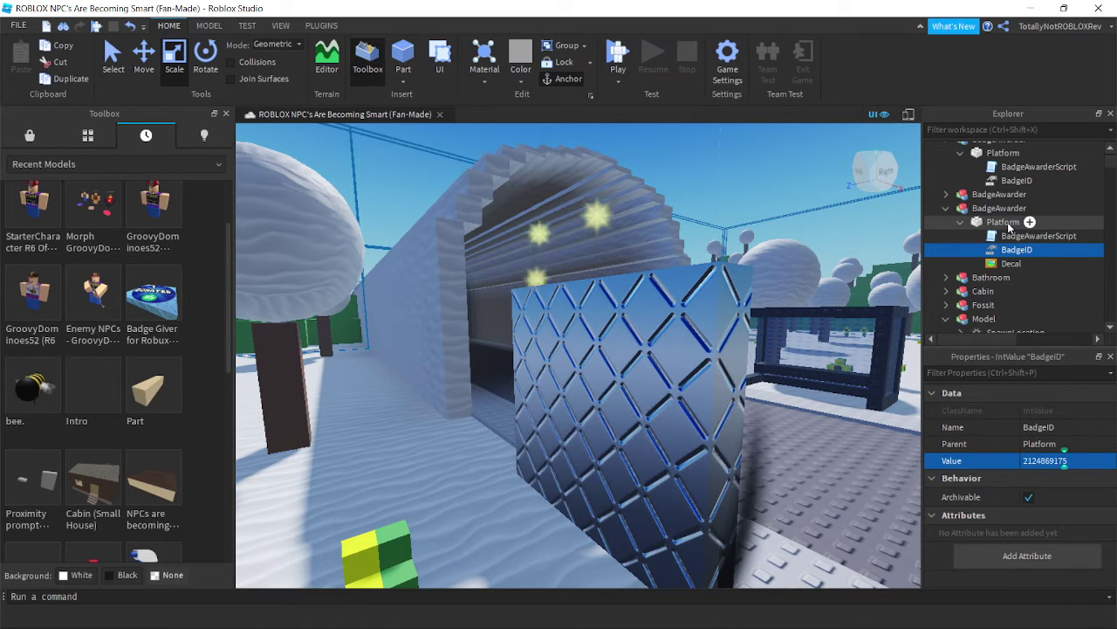
# Make the snowy portal's BadgeAwarder Platform part fully invisible by setting its transparency to 1
pyautogui.click(1022, 222)
pyautogui.click(1043, 480)
pyautogui.write('1')
pyautogui.press('Return')
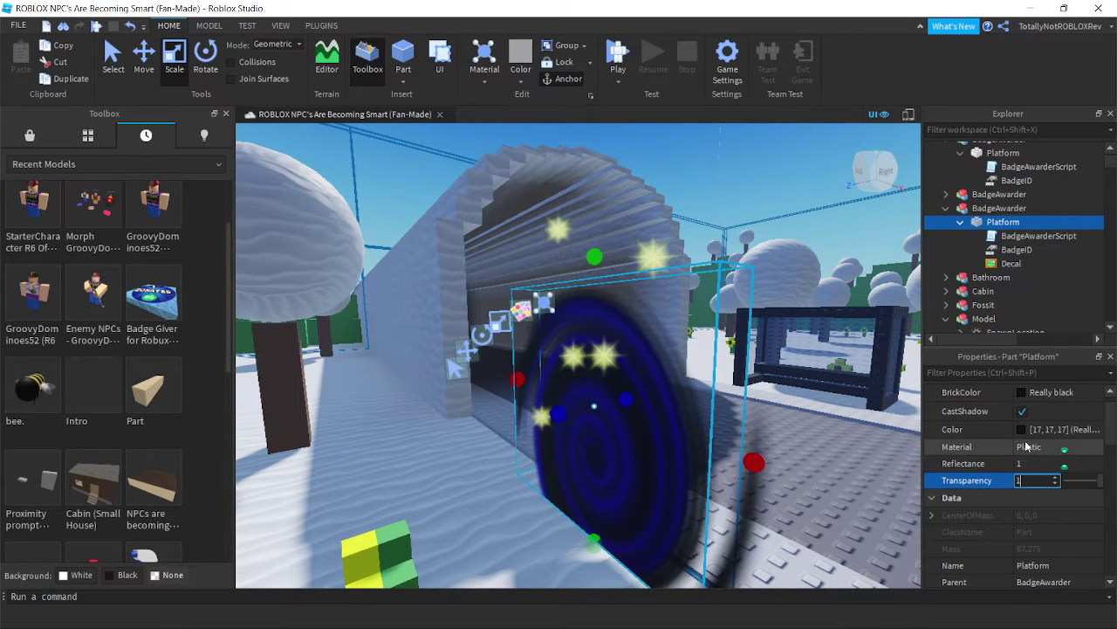
pyautogui.moveTo(785, 406); pyautogui.dragTo(786, 404, button='right')
pyautogui.scroll(-3, 786, 404)
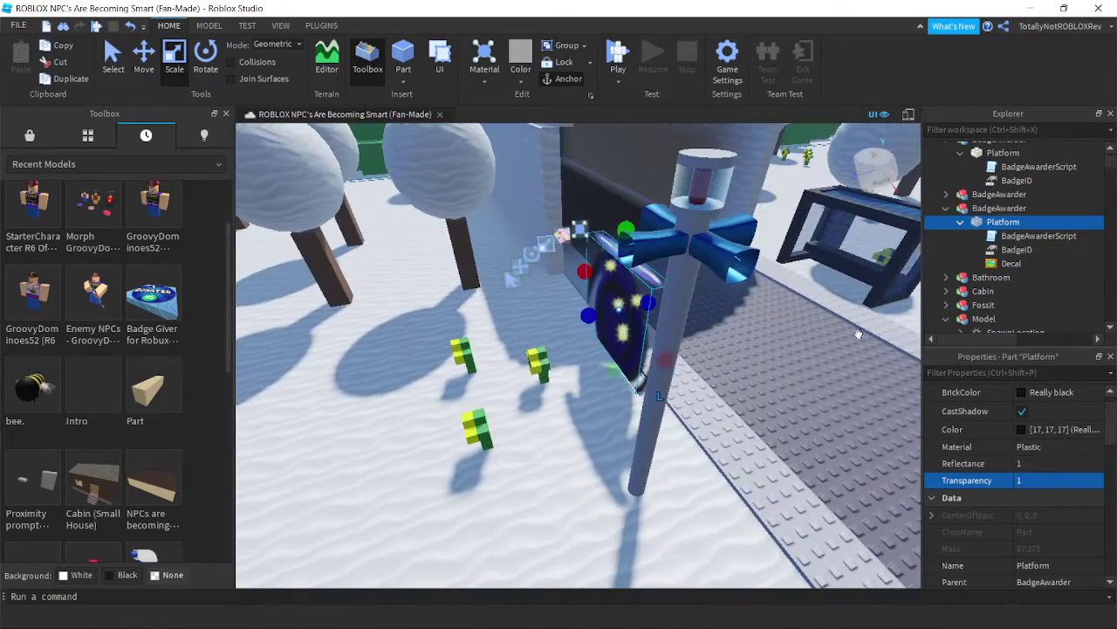
# Delete the Decal from the snowy portal's BadgeAwarder Platform part
pyautogui.click(1004, 263)
pyautogui.press('Delete')
pyautogui.scroll(-6, 631, 354)
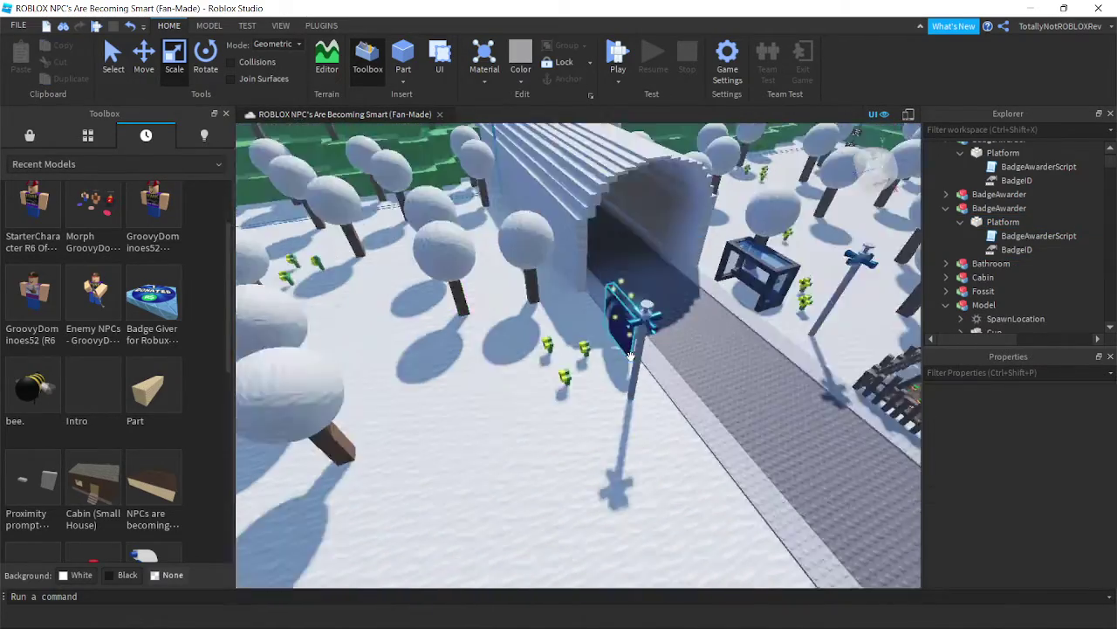
pyautogui.moveTo(631, 354); pyautogui.dragTo(631, 354, button='right')
pyautogui.press('w')
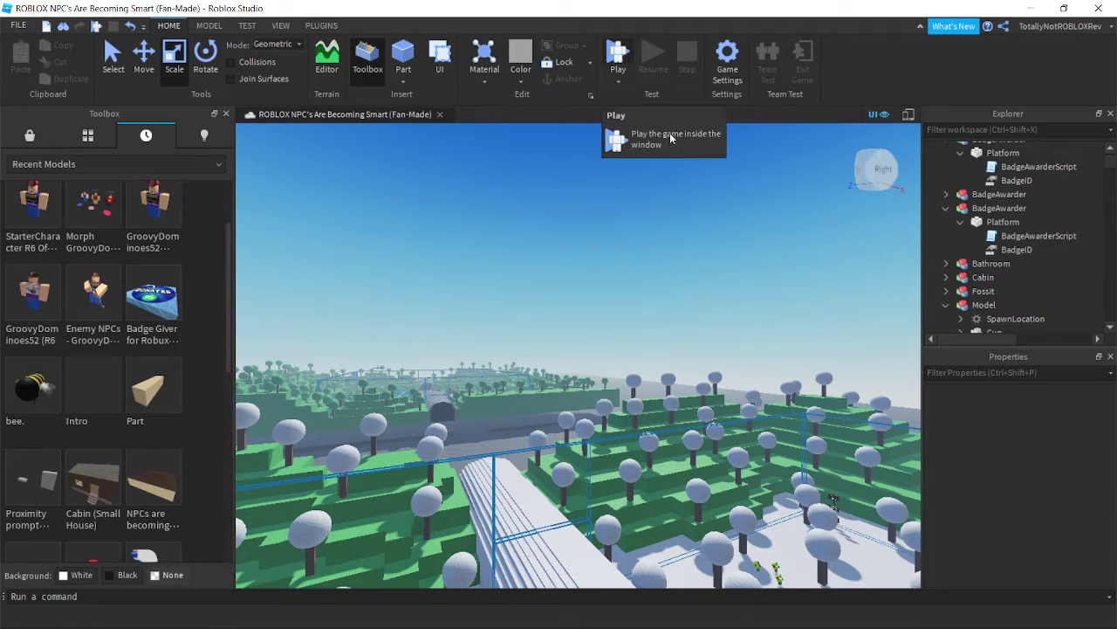
# Set the volume of the Bee sound in the Workspace to 0.5
pyautogui.scroll(-5, 1047, 210)
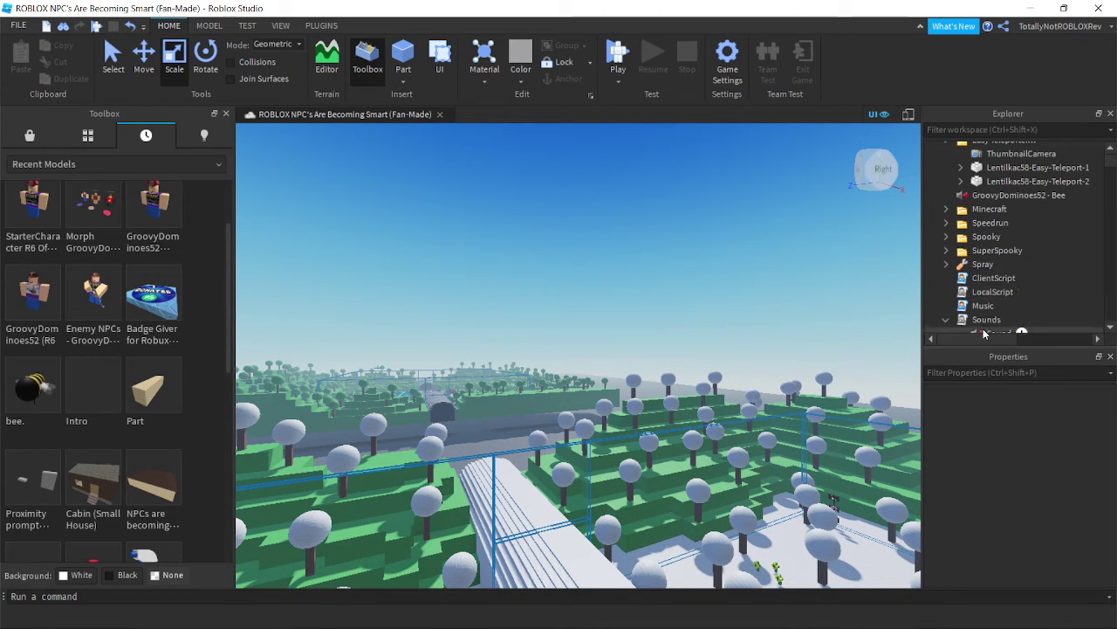
pyautogui.click(1004, 195)
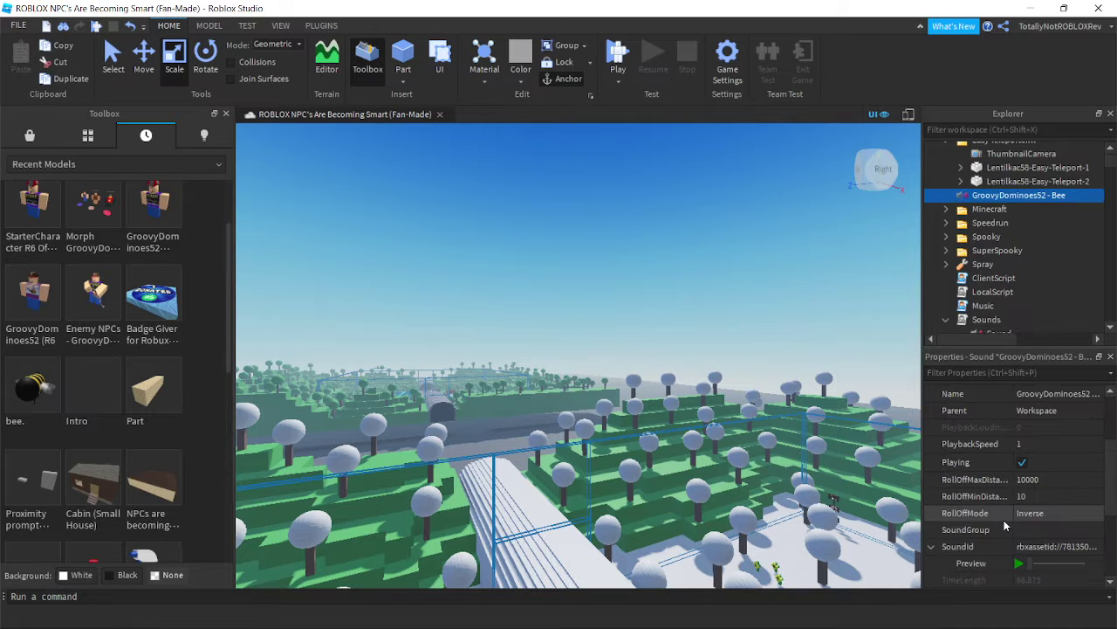
pyautogui.scroll(-6, 1039, 519)
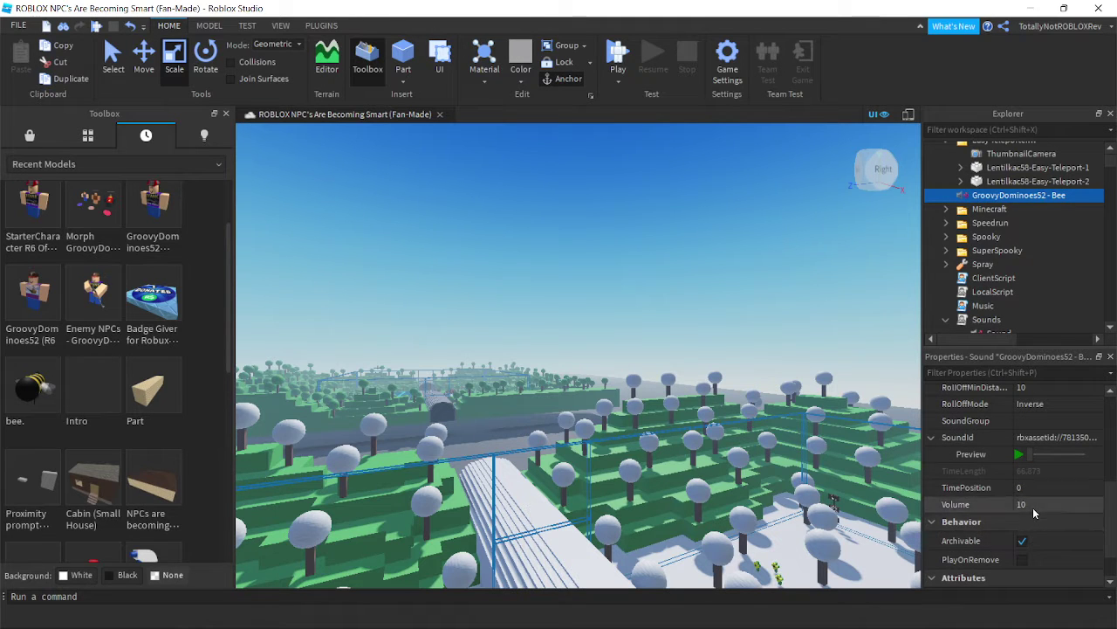
pyautogui.click(1039, 504)
pyautogui.write('0.5')
pyautogui.press('Return')
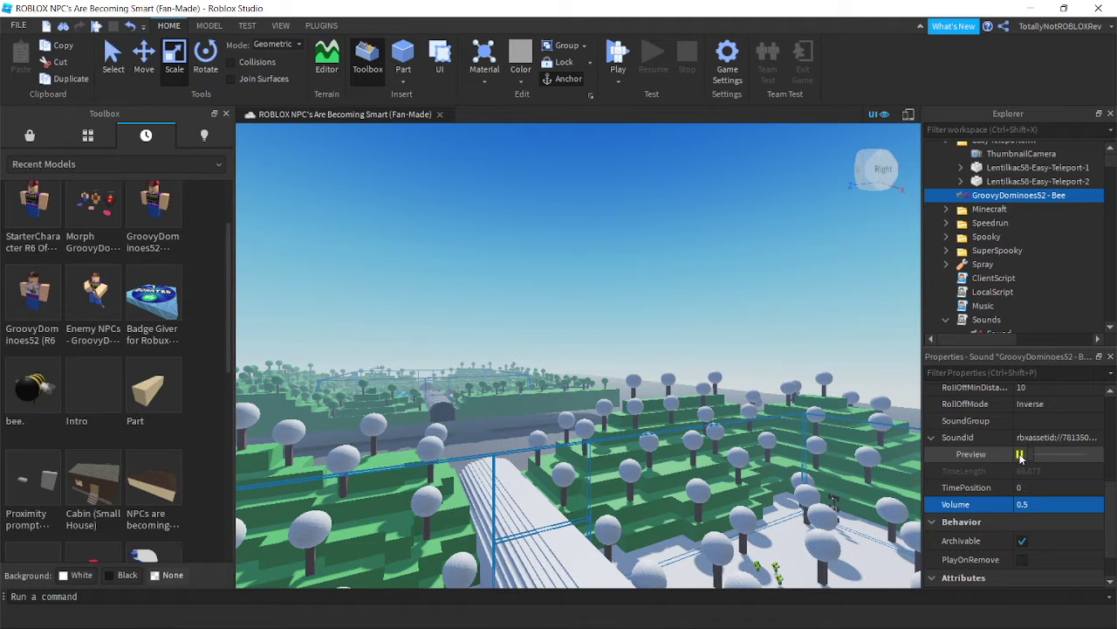
# Play-test the game by walking the character down the road to the tunnel and teleporting to the snowy map's portal
pyautogui.click(618, 57)
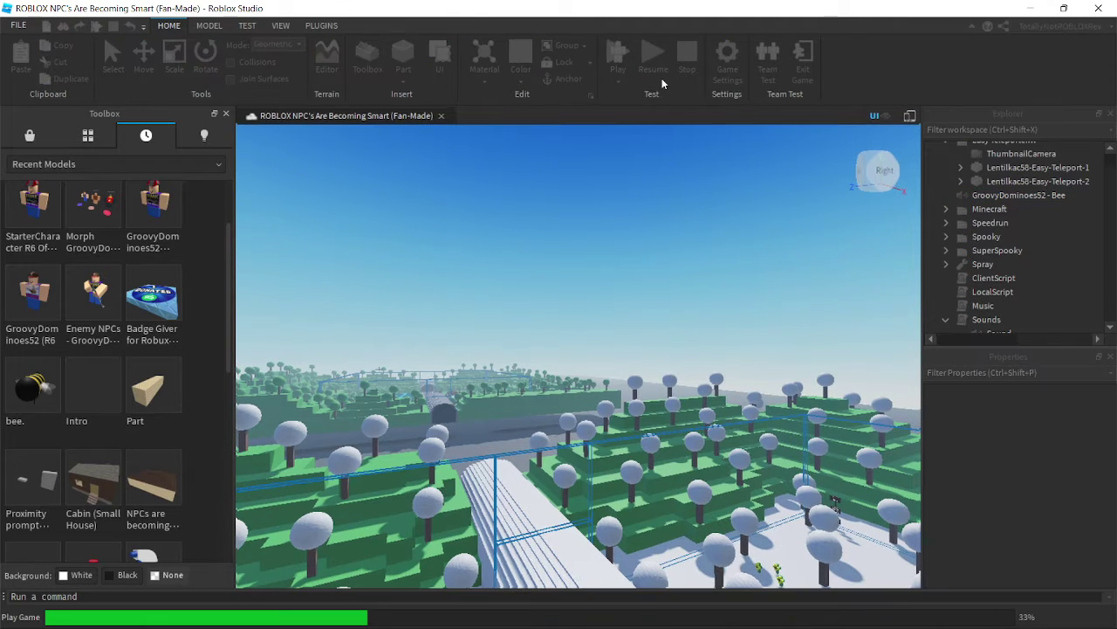
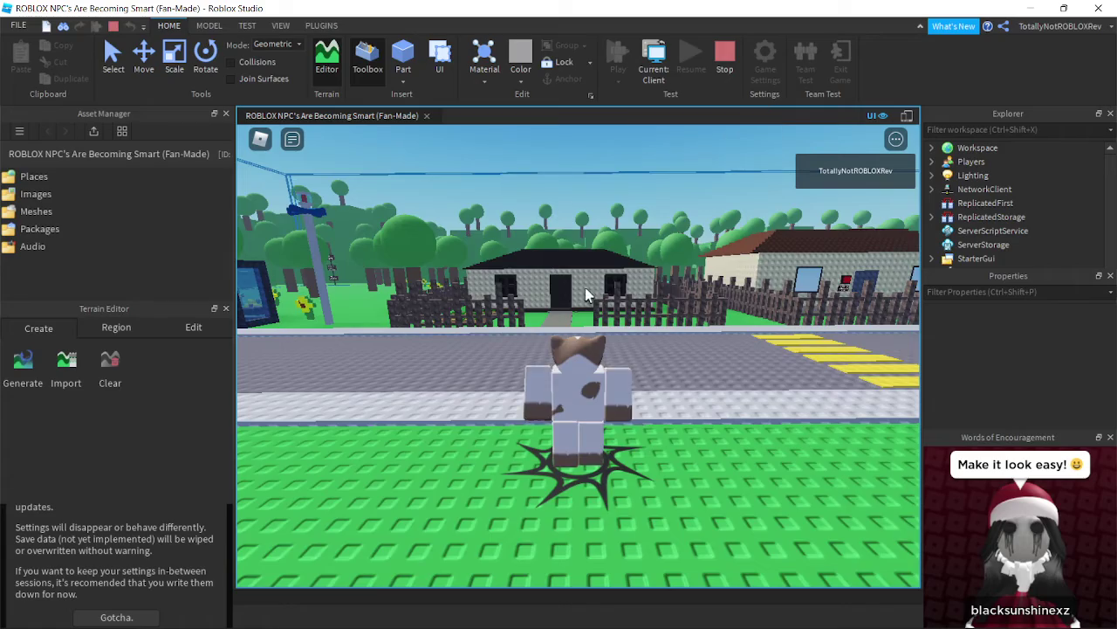
pyautogui.press('w')
pyautogui.press('a')
pyautogui.moveTo(586, 295); pyautogui.dragTo(586, 288, button='right')
pyautogui.press('a')
pyautogui.press('w')
pyautogui.press('w')
pyautogui.press('w')
pyautogui.press('w')
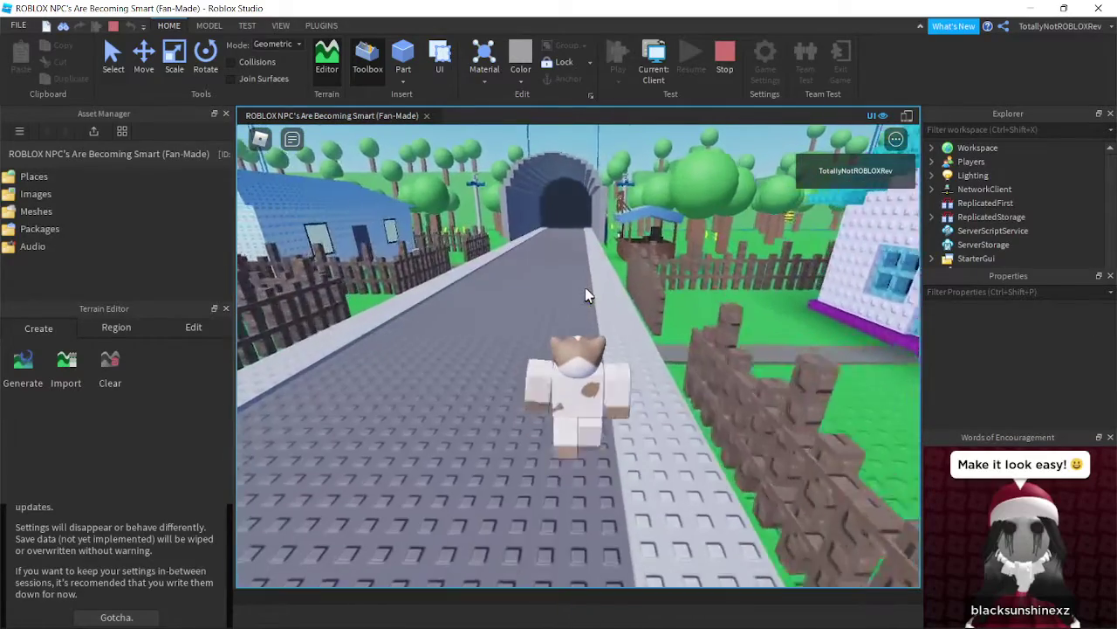
pyautogui.press('w')
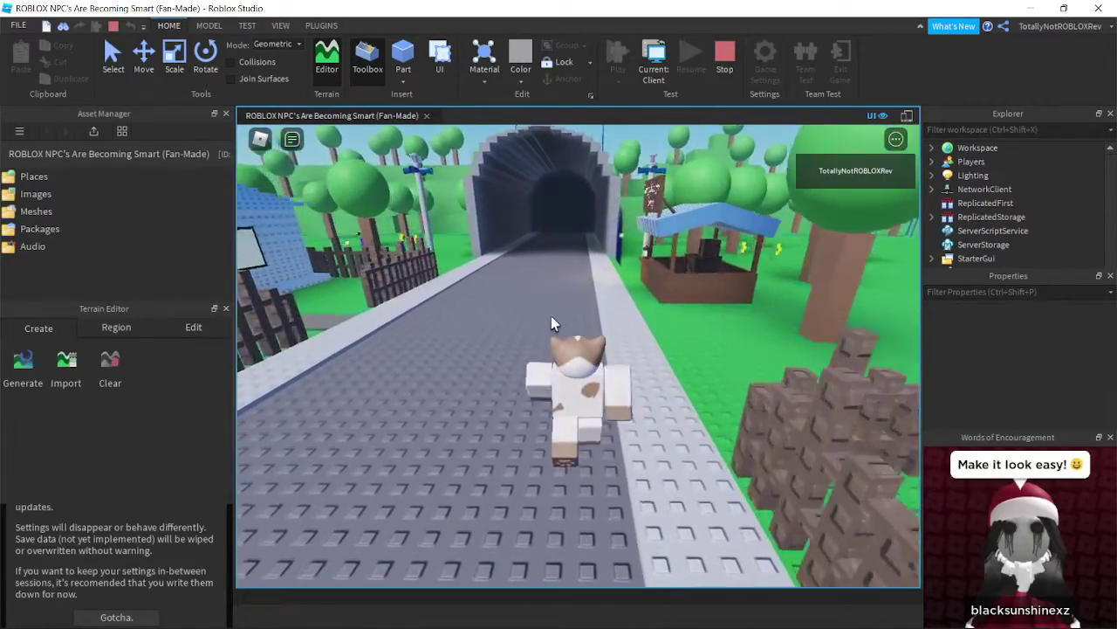
pyautogui.press('w')
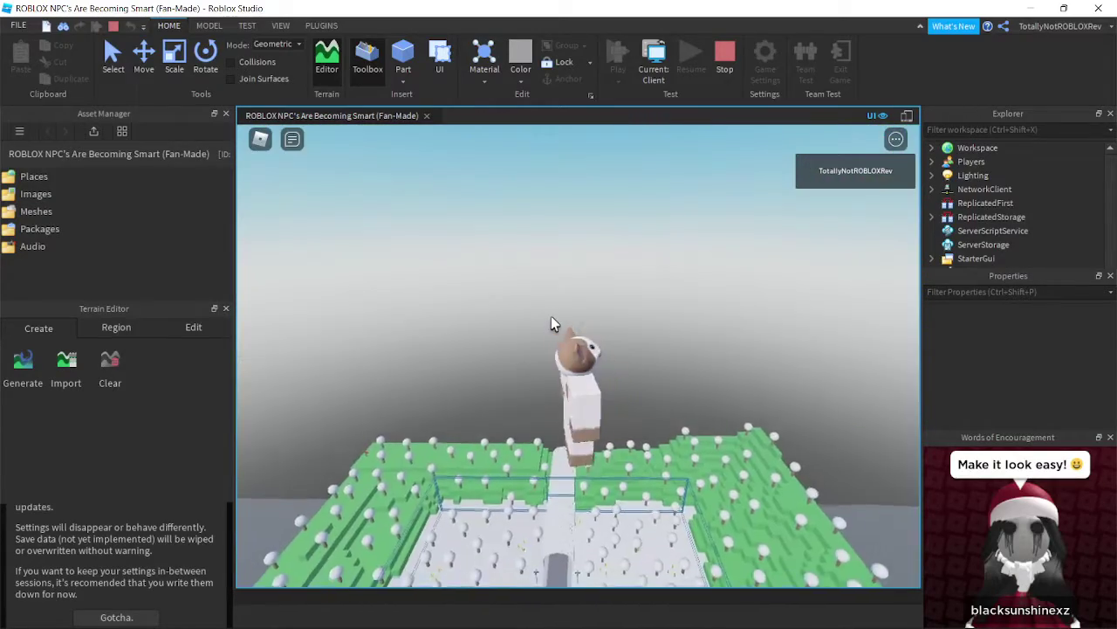
pyautogui.moveTo(545, 323); pyautogui.dragTo(546, 330, button='right')
pyautogui.press('a')
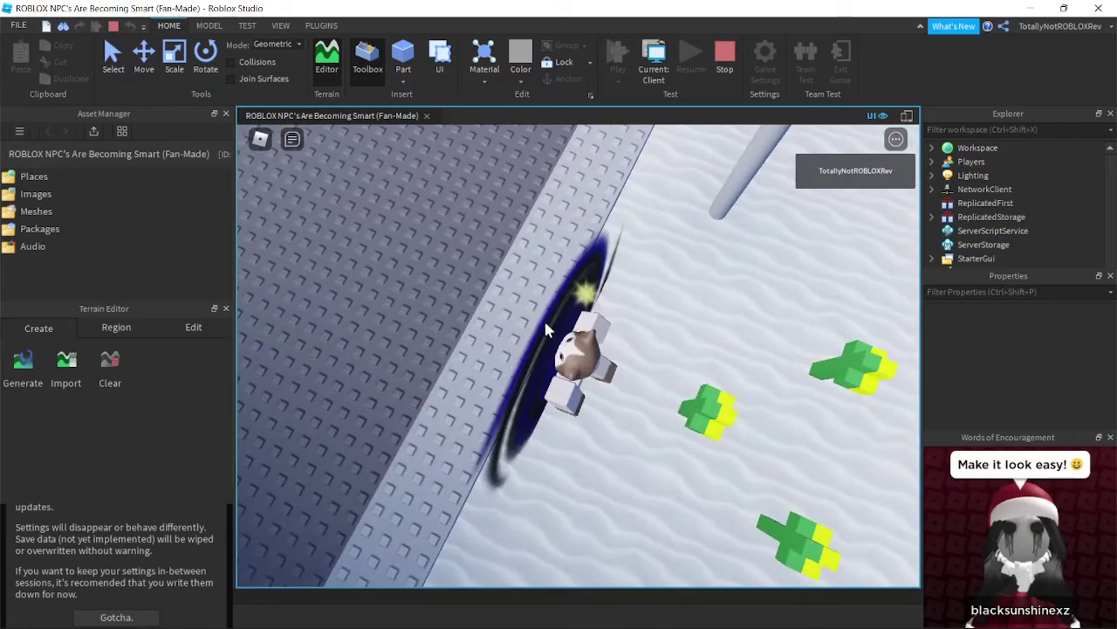
# Playtest the portal beside the snowy road by walking the character through it and on toward the white house
pyautogui.press('w')
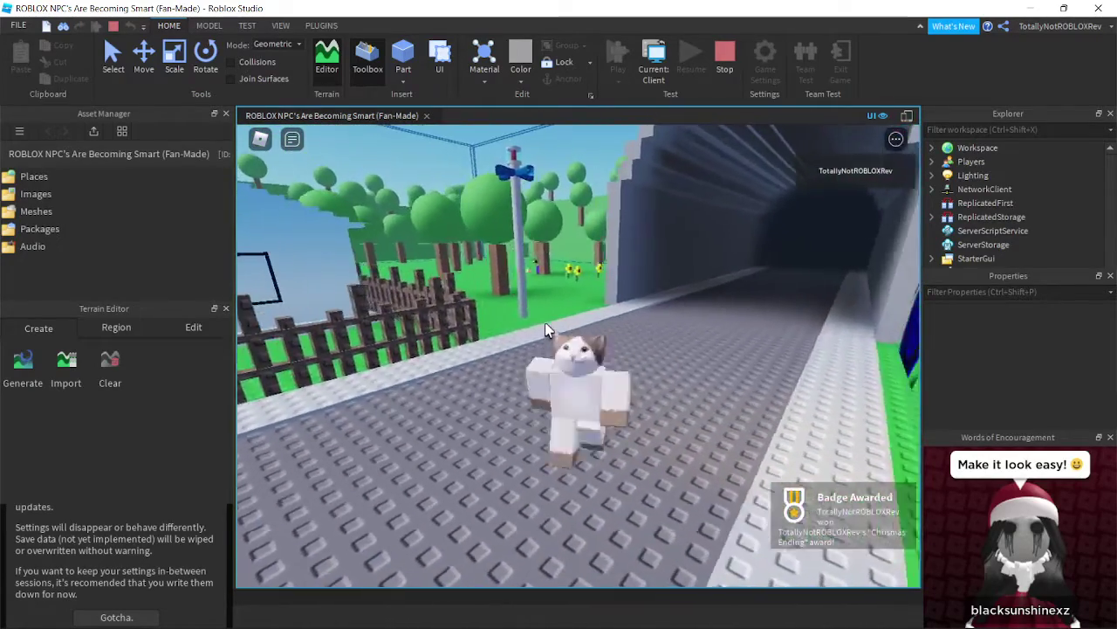
pyautogui.press('w')
pyautogui.press('s')
pyautogui.press('a')
pyautogui.press('w')
pyautogui.moveTo(545, 330); pyautogui.dragTo(541, 295, button='right')
pyautogui.press('w')
pyautogui.press('w')
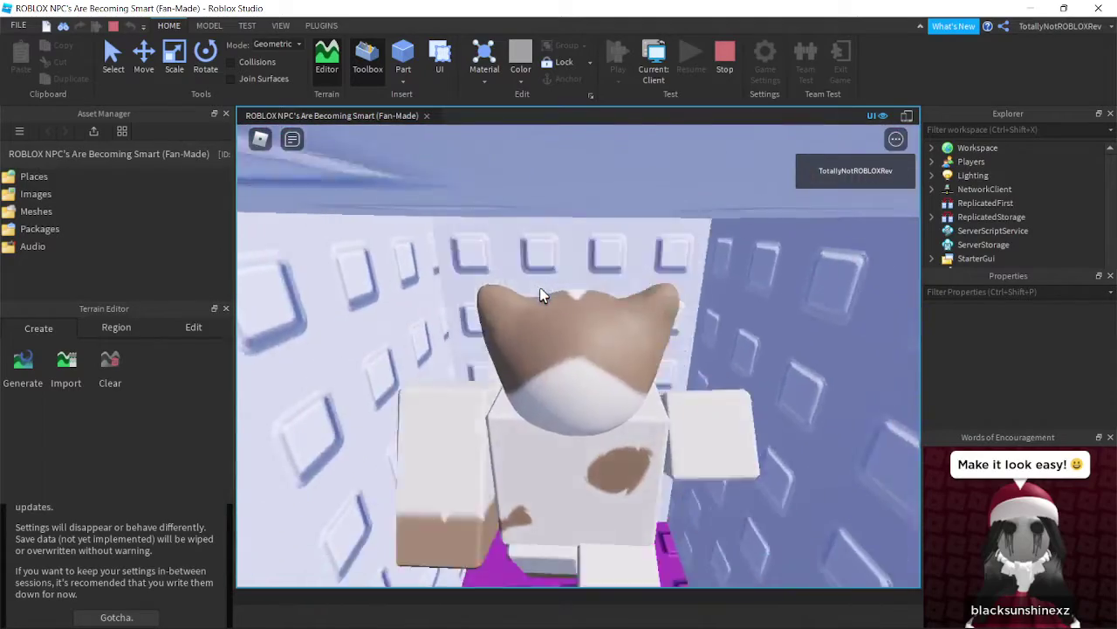
# Walk the character around the outside of the white house with the purple base, checking its walls and fence
pyautogui.press('w')
pyautogui.moveTo(540, 295); pyautogui.dragTo(541, 295, button='right')
pyautogui.press('w')
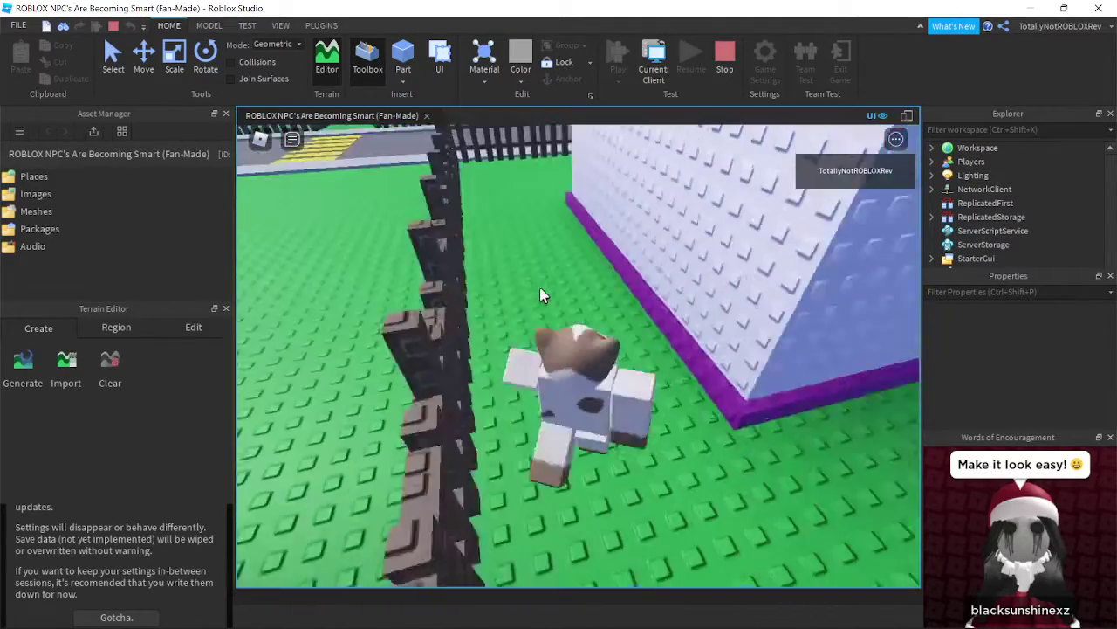
pyautogui.press('w')
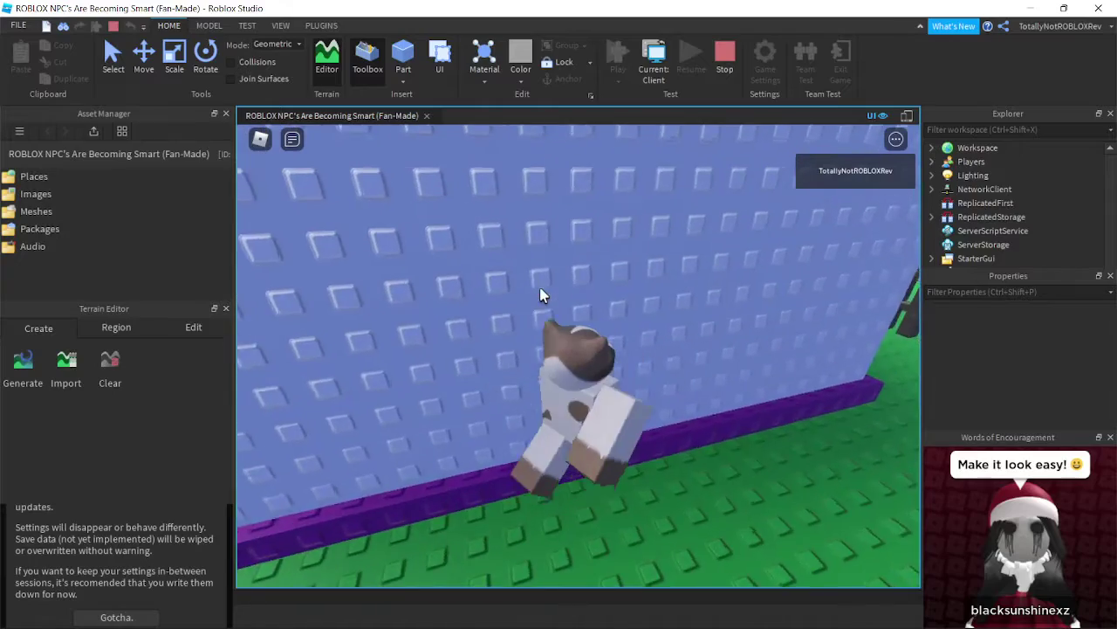
pyautogui.press('space')
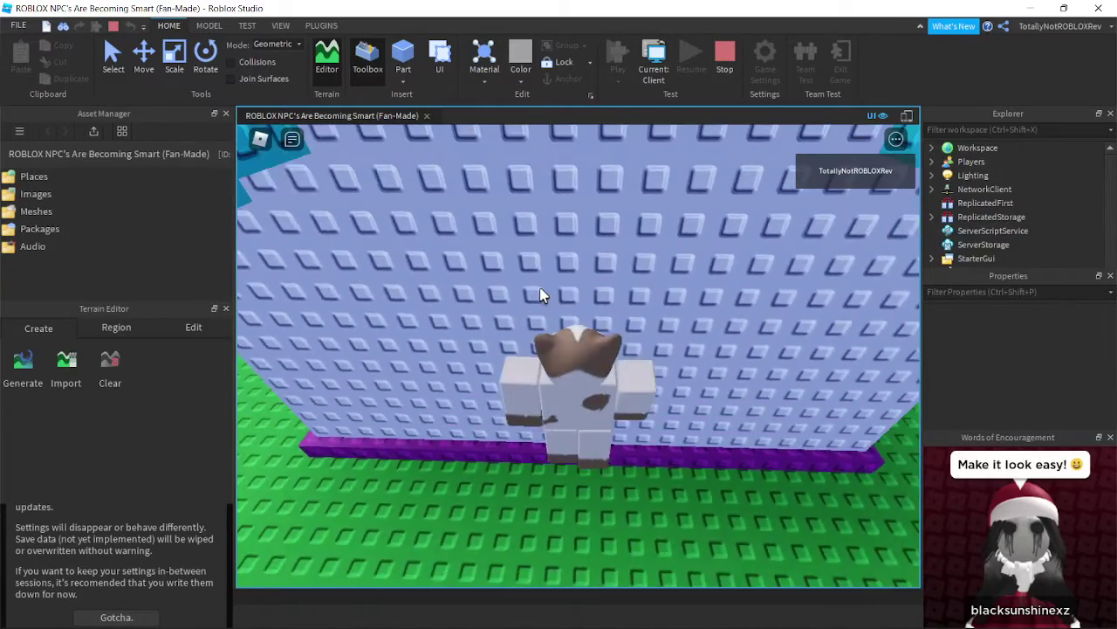
pyautogui.press('a')
pyautogui.press('Left')
pyautogui.press('w')
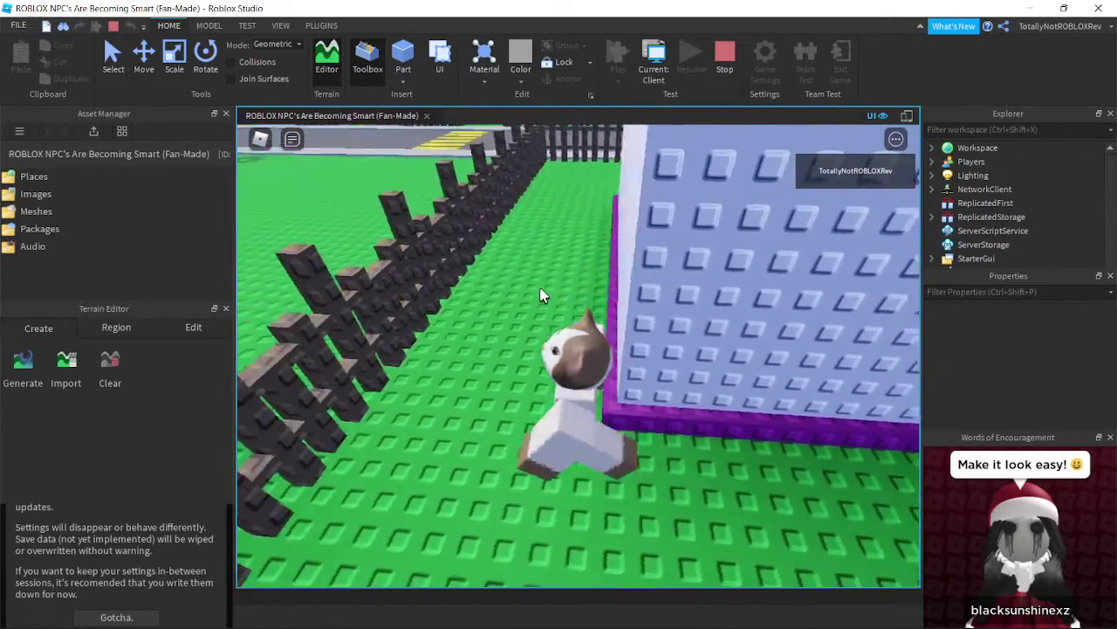
pyautogui.press('w')
# Walk the character back out to the road's yellow crosswalk and end the playtest
pyautogui.moveTo(540, 295); pyautogui.dragTo(541, 295, button='right')
pyautogui.press('w')
pyautogui.press('s')
pyautogui.press('w')
pyautogui.press('s')
pyautogui.press('space')
pyautogui.press('s')
pyautogui.press('a')
pyautogui.press('s')
pyautogui.press('s')
pyautogui.press('space')
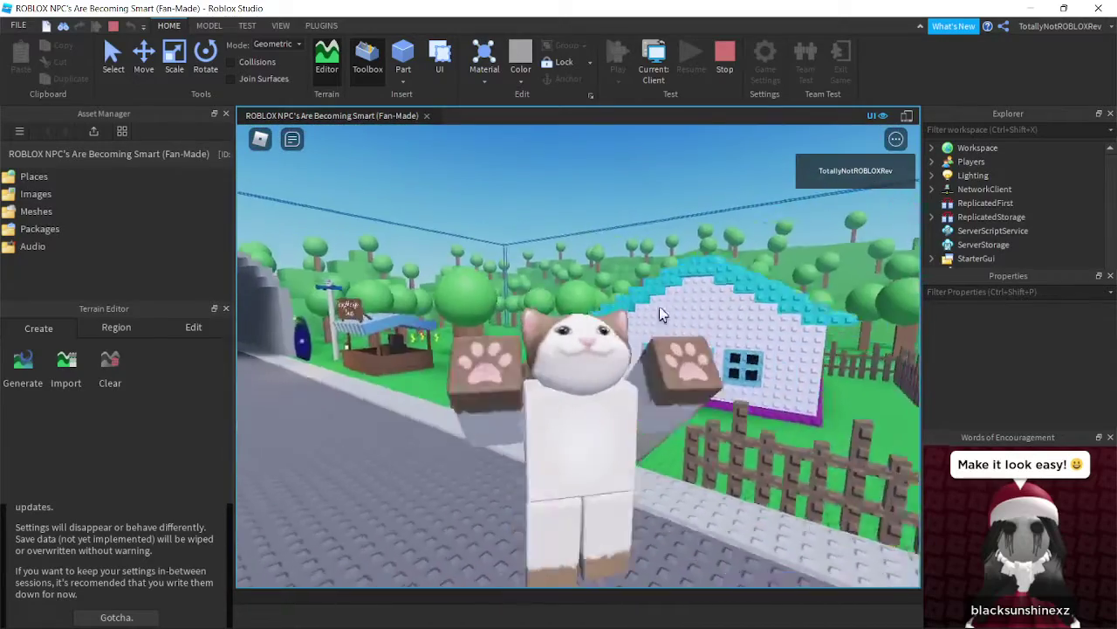
pyautogui.press('d')
pyautogui.press('s')
pyautogui.press('d')
pyautogui.press('s')
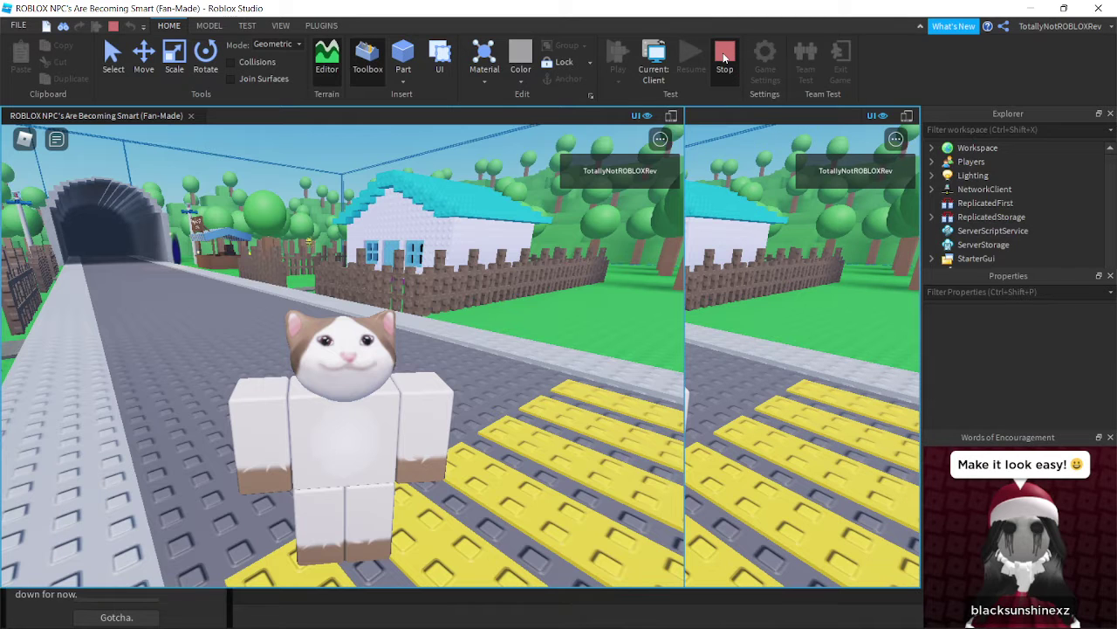
pyautogui.click(725, 57)
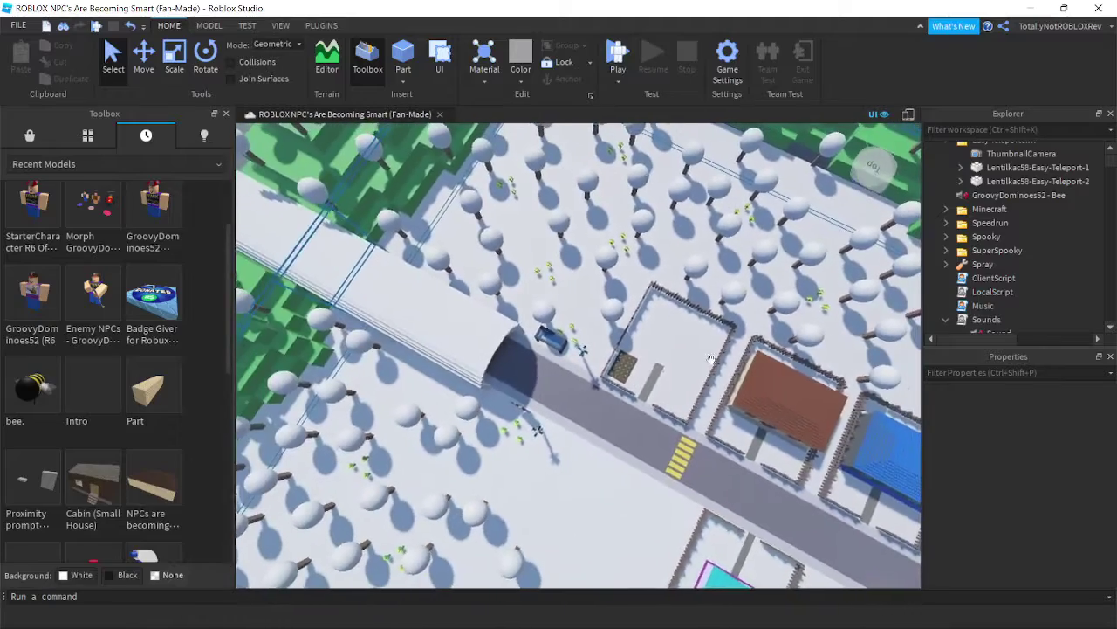
# Scale the BadgeAwarder box around the snowy map's portal down in height to a thin slab at ground level
pyautogui.scroll(10, 642, 450)
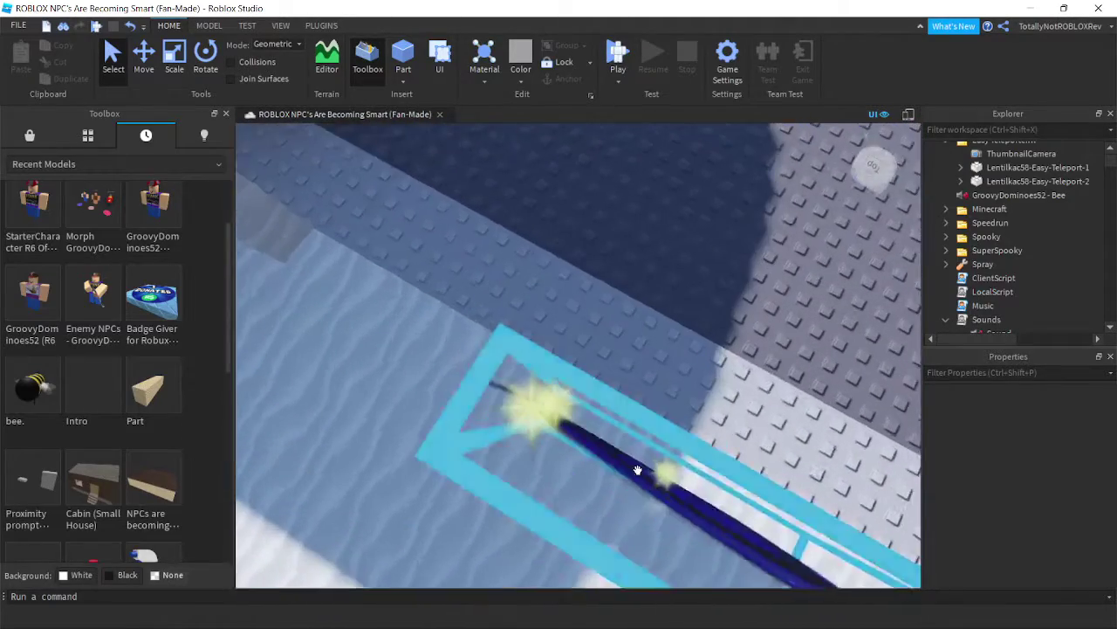
pyautogui.moveTo(637, 470); pyautogui.dragTo(638, 470, button='right')
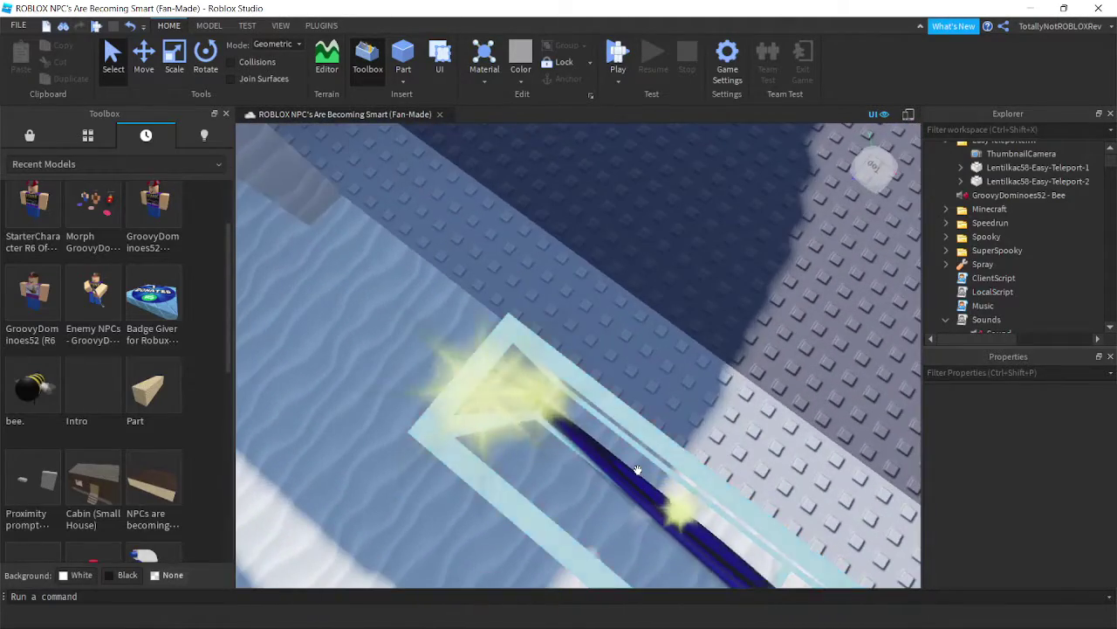
pyautogui.click(173, 70)
pyautogui.moveTo(641, 320); pyautogui.dragTo(641, 319, button='right')
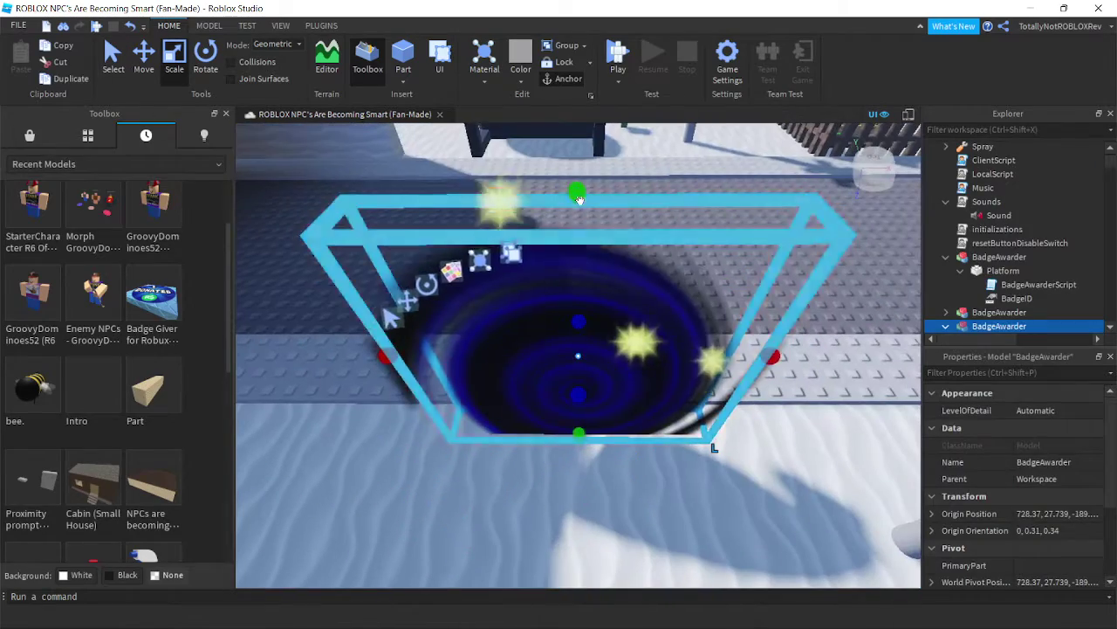
pyautogui.moveTo(579, 190); pyautogui.dragTo(581, 318)
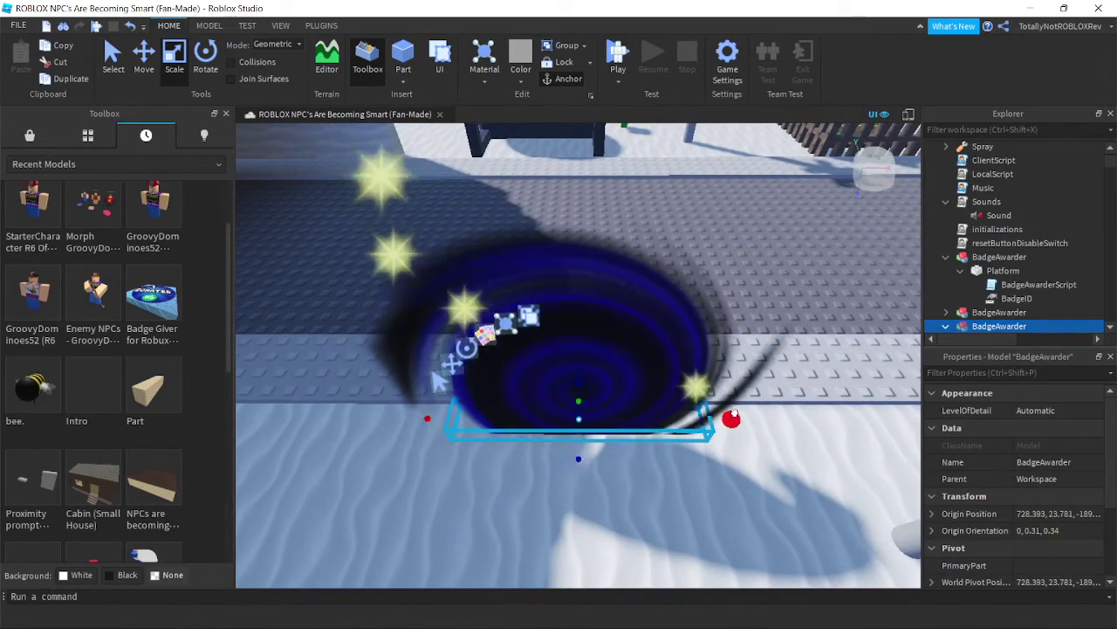
# Stretch the BadgeAwarder box horizontally from the portal across the snowy map, past the houses and trees
pyautogui.moveTo(734, 412); pyautogui.dragTo(736, 411)
pyautogui.moveTo(736, 411); pyautogui.dragTo(736, 411, button='right')
pyautogui.moveTo(736, 411); pyautogui.dragTo(743, 392)
pyautogui.moveTo(743, 392); pyautogui.dragTo(743, 392, button='right')
pyautogui.moveTo(743, 392); pyautogui.dragTo(743, 384)
pyautogui.moveTo(743, 385); pyautogui.dragTo(743, 384, button='right')
pyautogui.moveTo(743, 384); pyautogui.dragTo(728, 286)
pyautogui.moveTo(728, 287); pyautogui.dragTo(728, 286, button='right')
pyautogui.moveTo(728, 286); pyautogui.dragTo(728, 284)
pyautogui.moveTo(728, 283); pyautogui.dragTo(728, 284, button='right')
pyautogui.moveTo(728, 284); pyautogui.dragTo(764, 285)
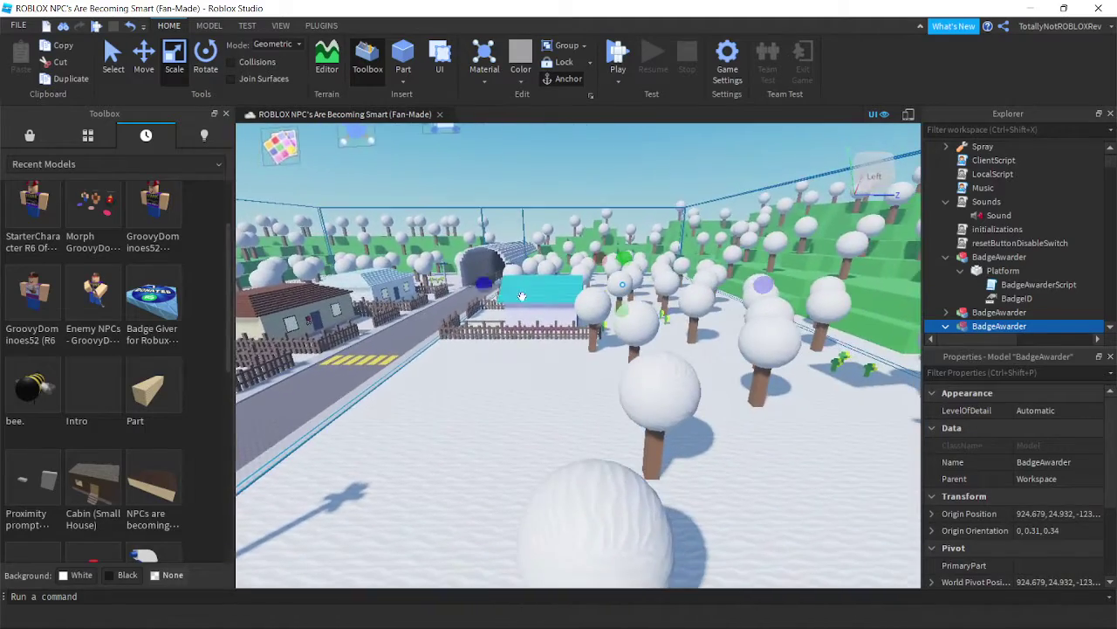
# Enlarge the BadgeAwarder box in height and length to enclose the snowy map beyond the tunnel, and deselect it
pyautogui.moveTo(479, 281); pyautogui.dragTo(479, 281, button='right')
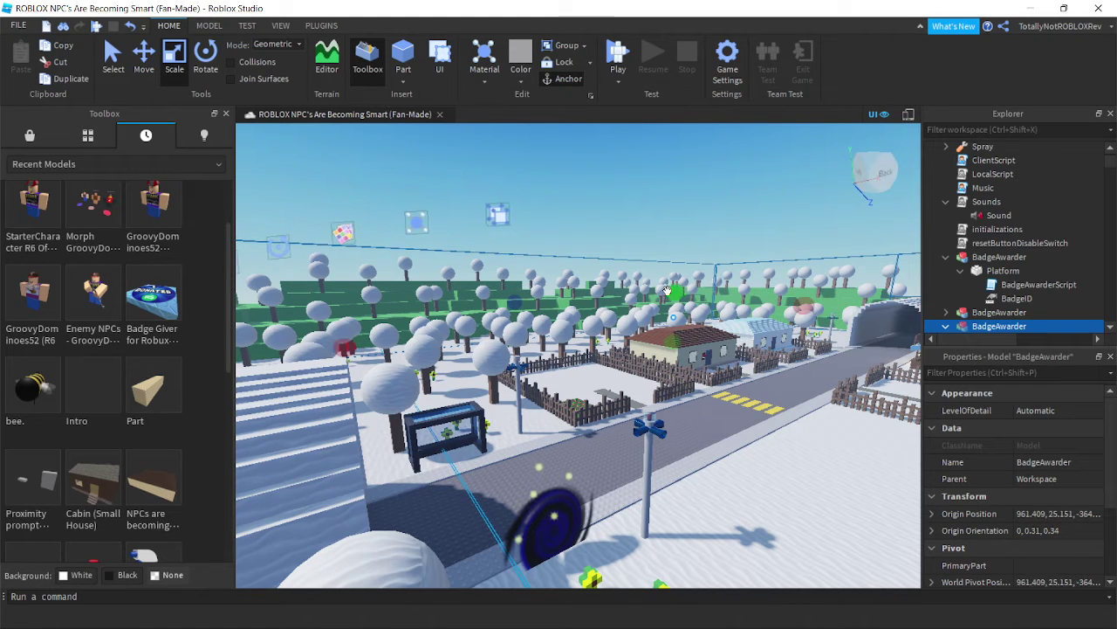
pyautogui.press('s')
pyautogui.moveTo(666, 232); pyautogui.dragTo(538, 354, button='right')
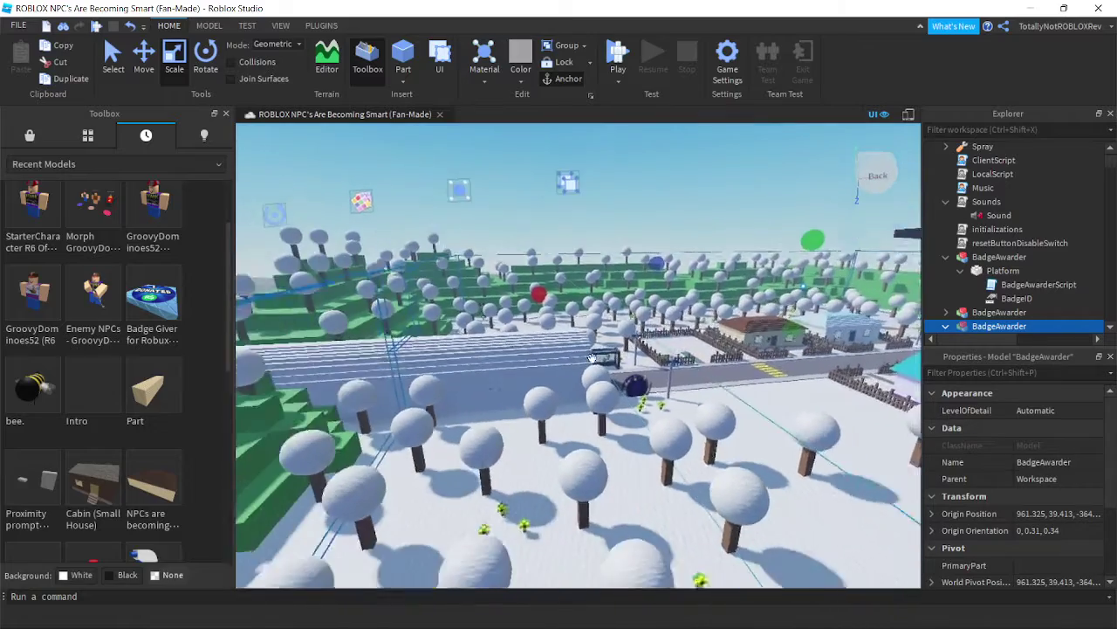
pyautogui.moveTo(538, 297); pyautogui.dragTo(441, 289)
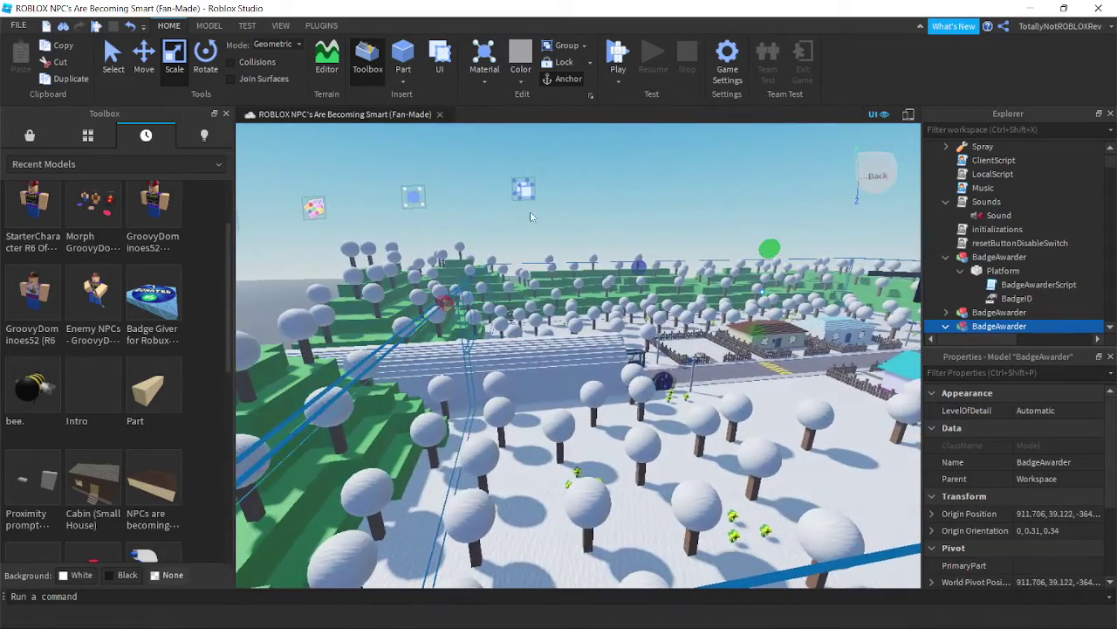
pyautogui.click(566, 215)
# Survey the portal and tunnel, the green map, and the wall carrying the "no hes not fallen" text
pyautogui.press('w')
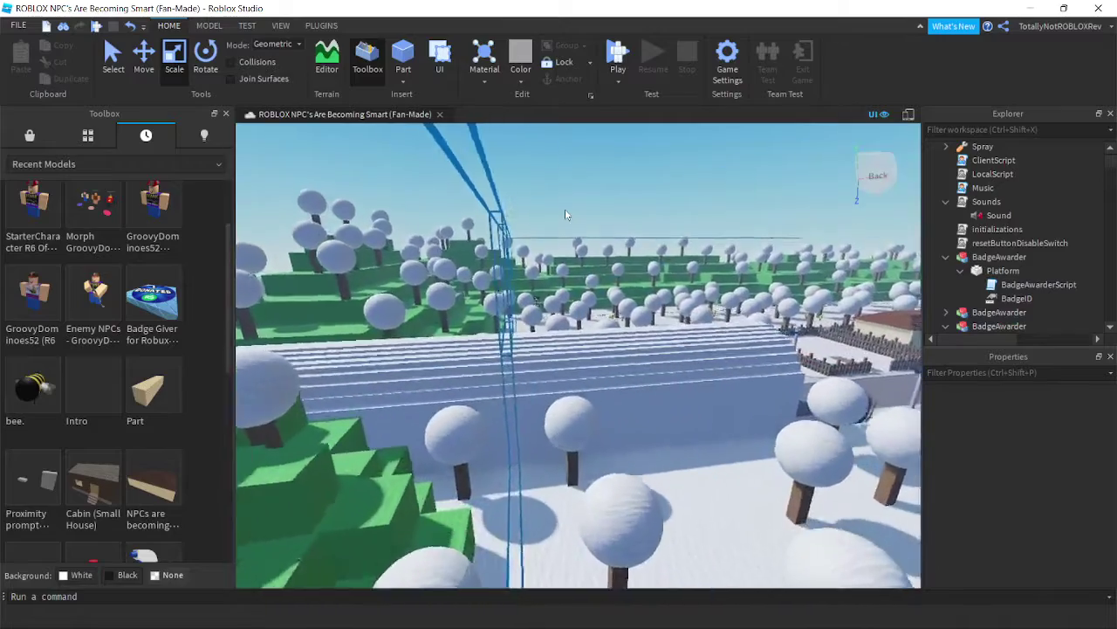
pyautogui.moveTo(566, 215); pyautogui.dragTo(567, 215, button='right')
pyautogui.press('w')
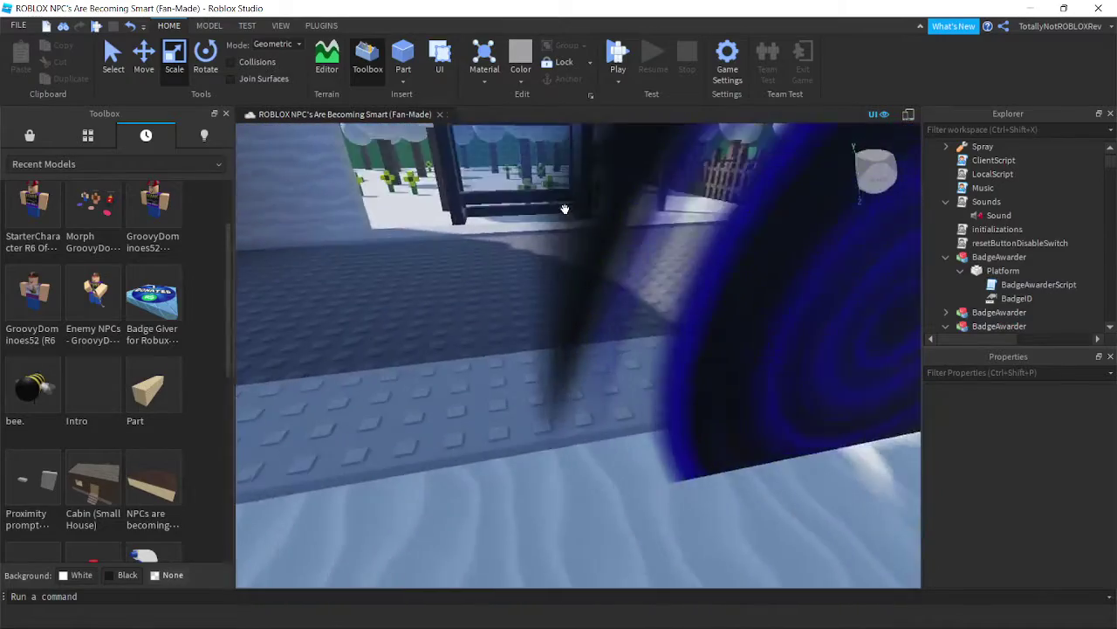
pyautogui.press('w')
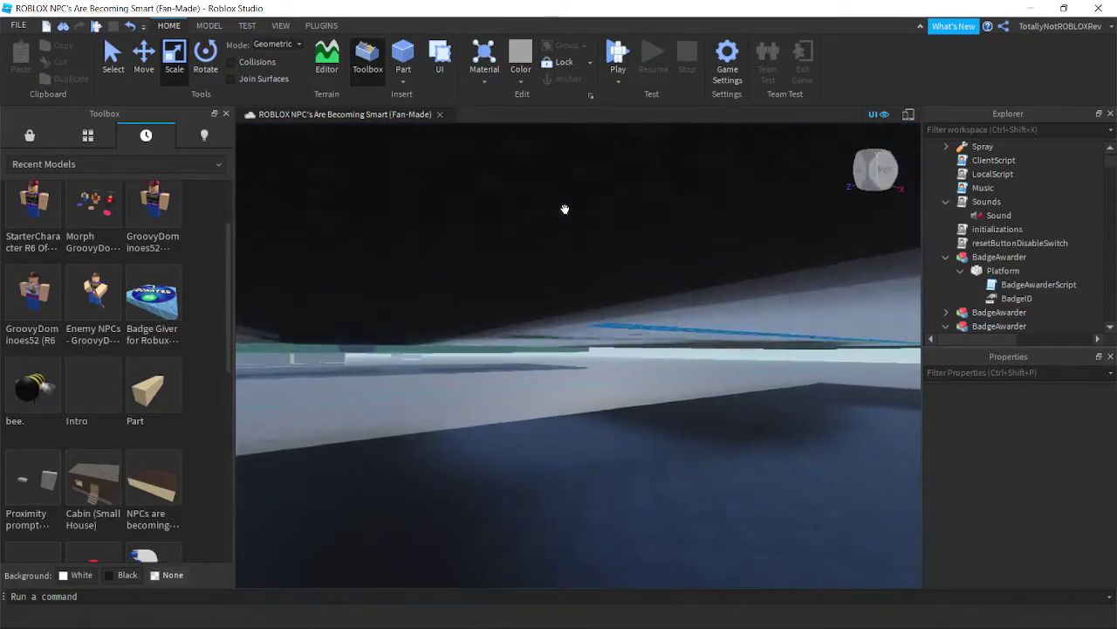
pyautogui.scroll(10, 351, 322)
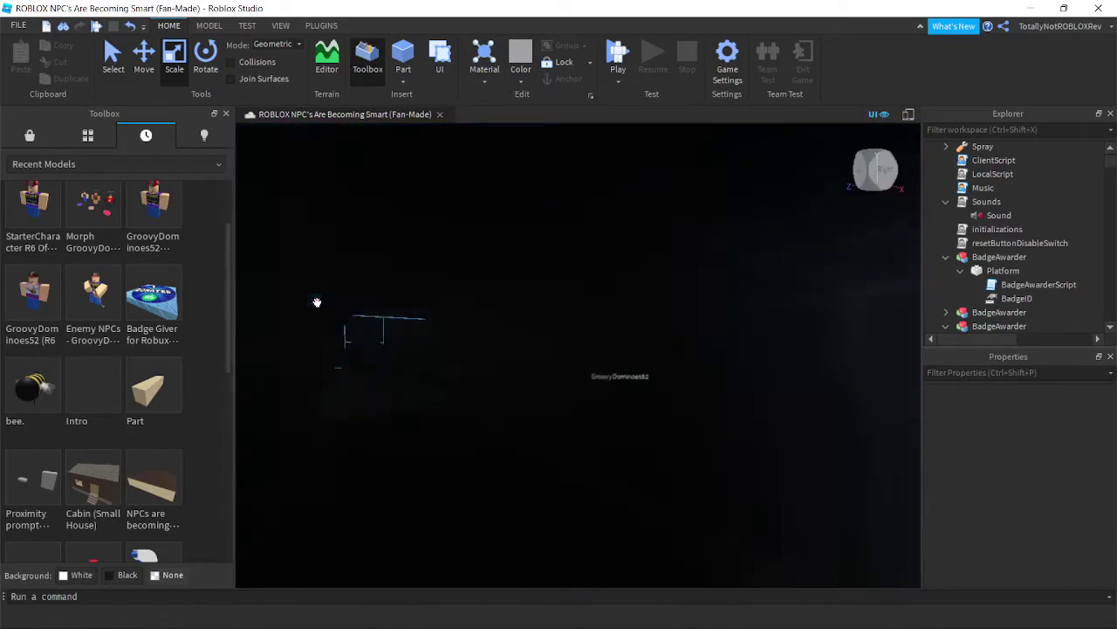
pyautogui.scroll(10, 321, 297)
pyautogui.moveTo(324, 294); pyautogui.dragTo(599, 367, button='right')
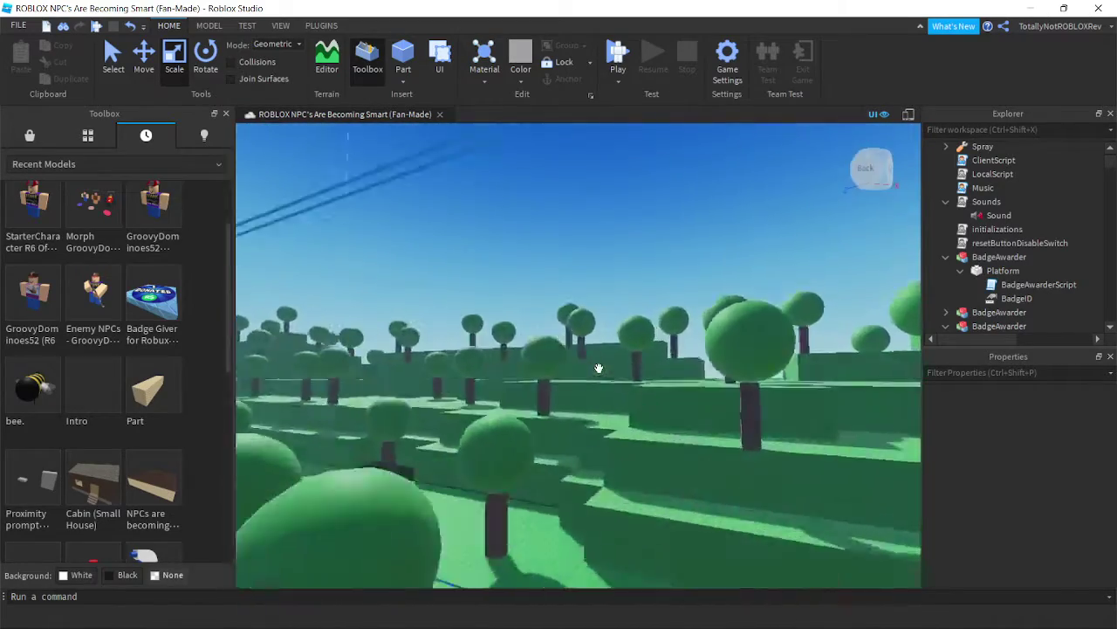
pyautogui.press('s')
pyautogui.press('w')
pyautogui.press('s')
pyautogui.press('w')
pyautogui.press('w')
pyautogui.press('s')
pyautogui.press('w')
pyautogui.press('s')
pyautogui.press('w')
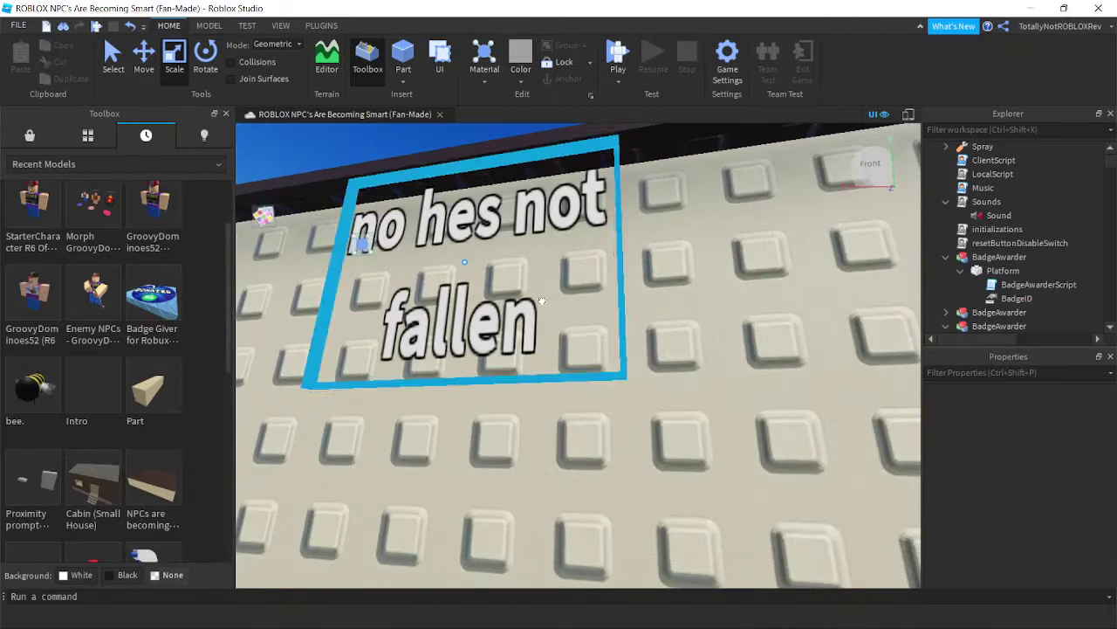
# Inspect the "no hes not fallen" sign and the shop's wooden sign in the green map, and clear the selection
pyautogui.click(476, 268)
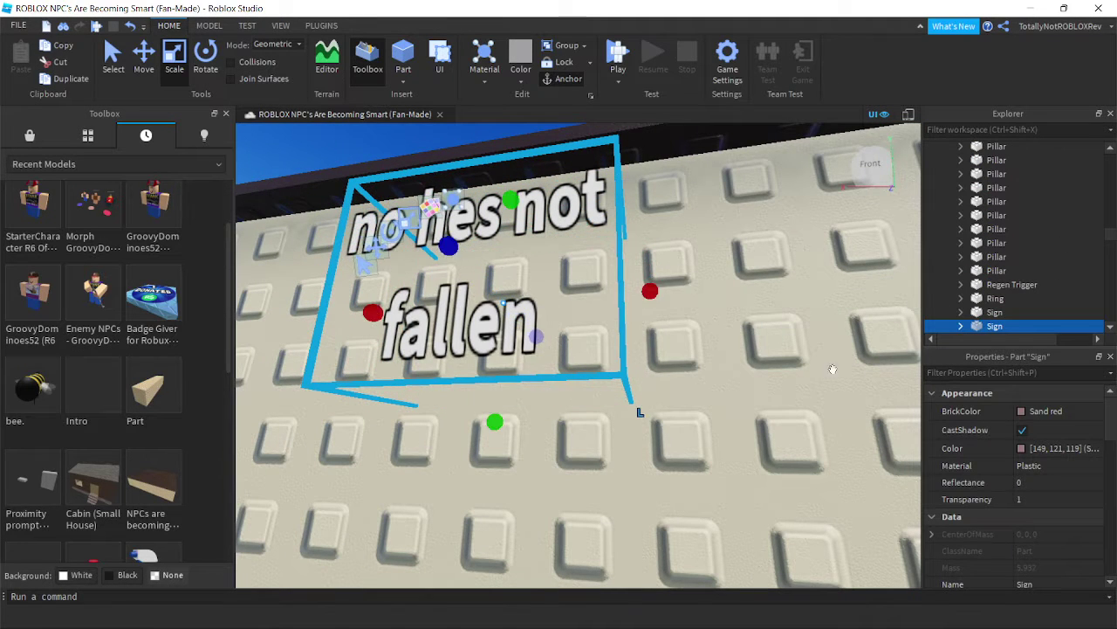
pyautogui.press('f')
pyautogui.moveTo(736, 325); pyautogui.dragTo(718, 310, button='right')
pyautogui.press('s')
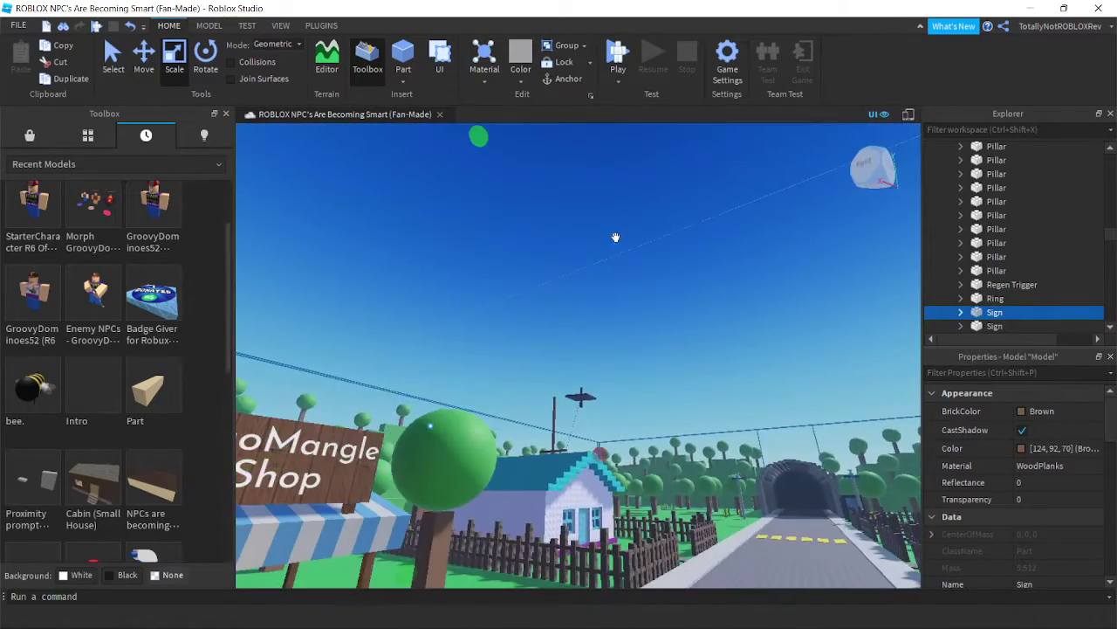
pyautogui.moveTo(615, 238); pyautogui.dragTo(588, 259, button='right')
pyautogui.click(587, 257)
pyautogui.scroll(3, 588, 260)
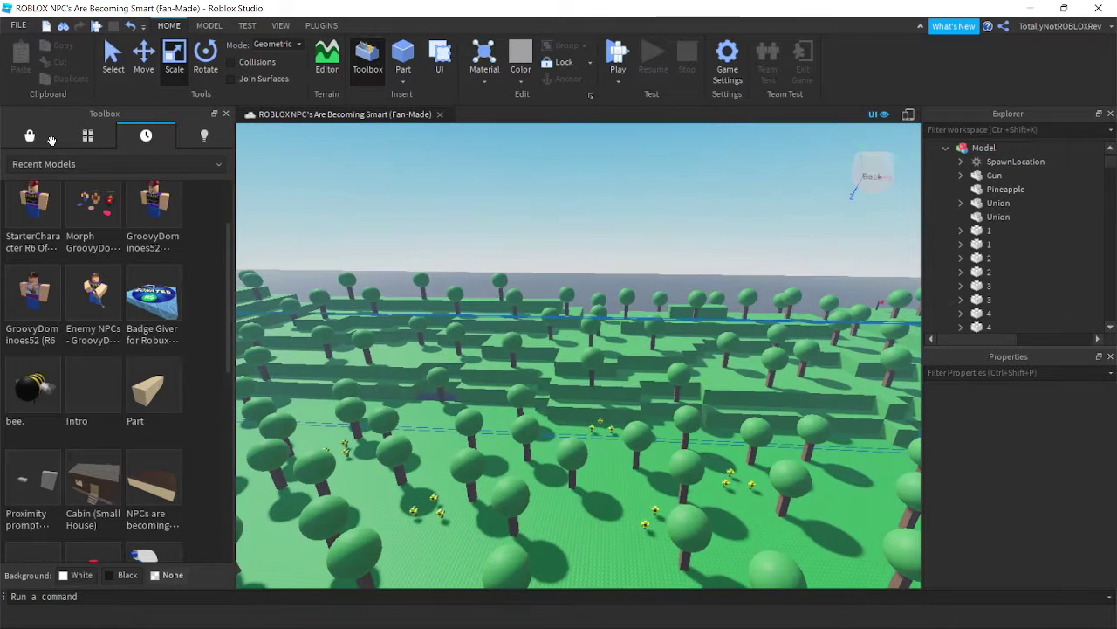
# Search the marketplace models for "Super Idol"
pyautogui.click(29, 136)
pyautogui.click(137, 164)
pyautogui.write('Super l')
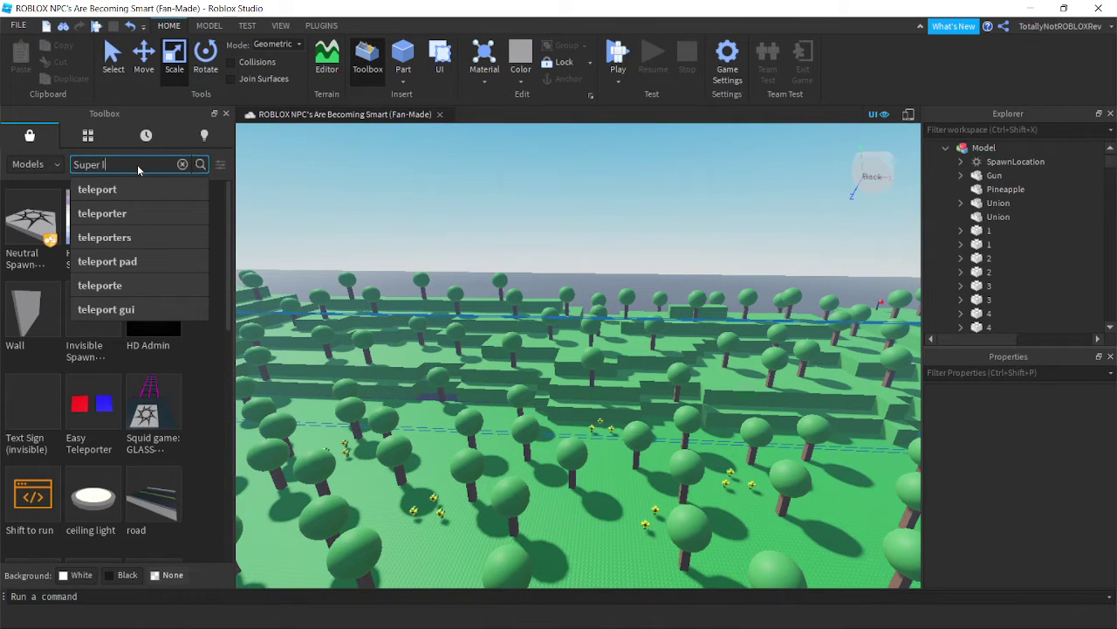
pyautogui.press('Return')
# Try out the first "super idol" character model from the search results and remove it from the workspace
pyautogui.moveTo(558, 405); pyautogui.dragTo(326, 341, button='right')
pyautogui.press('w')
pyautogui.press('a')
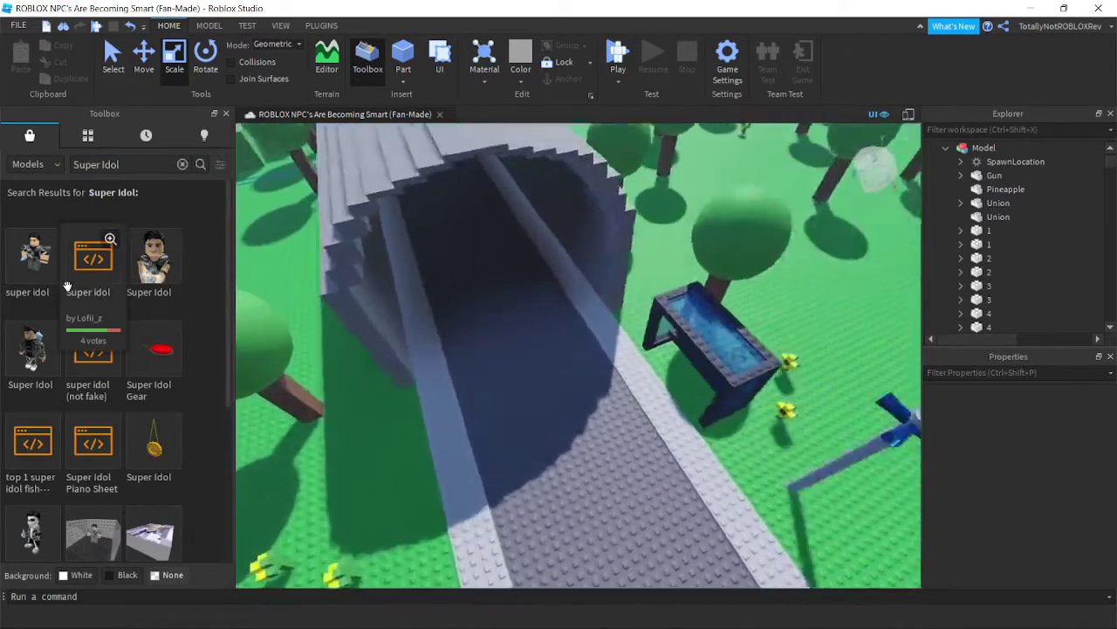
pyautogui.press('w')
pyautogui.press('a')
pyautogui.click(45, 293)
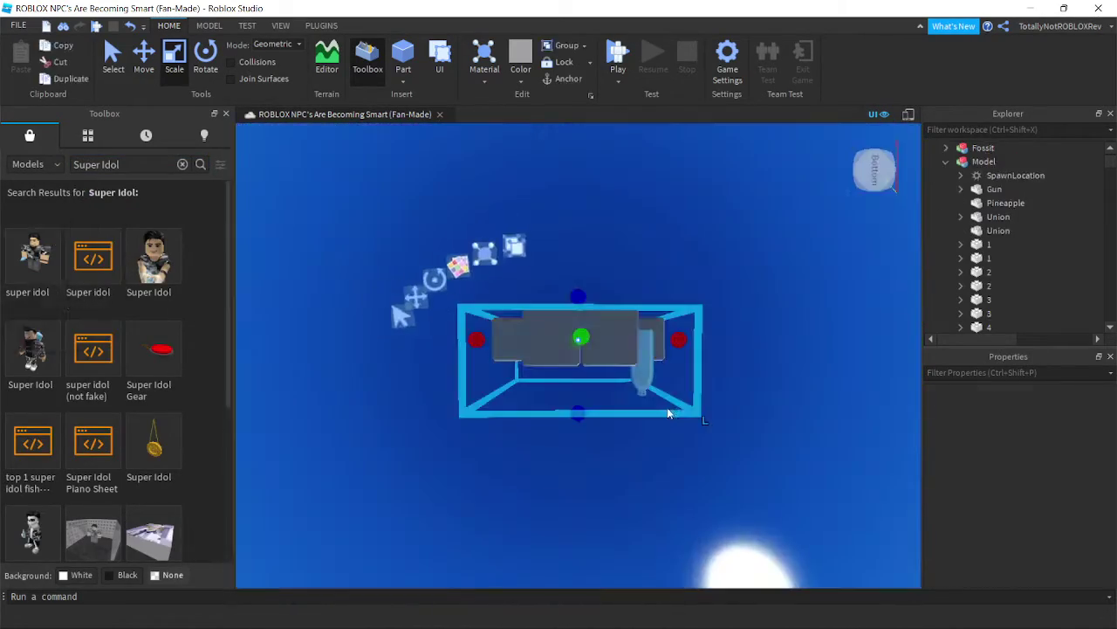
pyautogui.press('w')
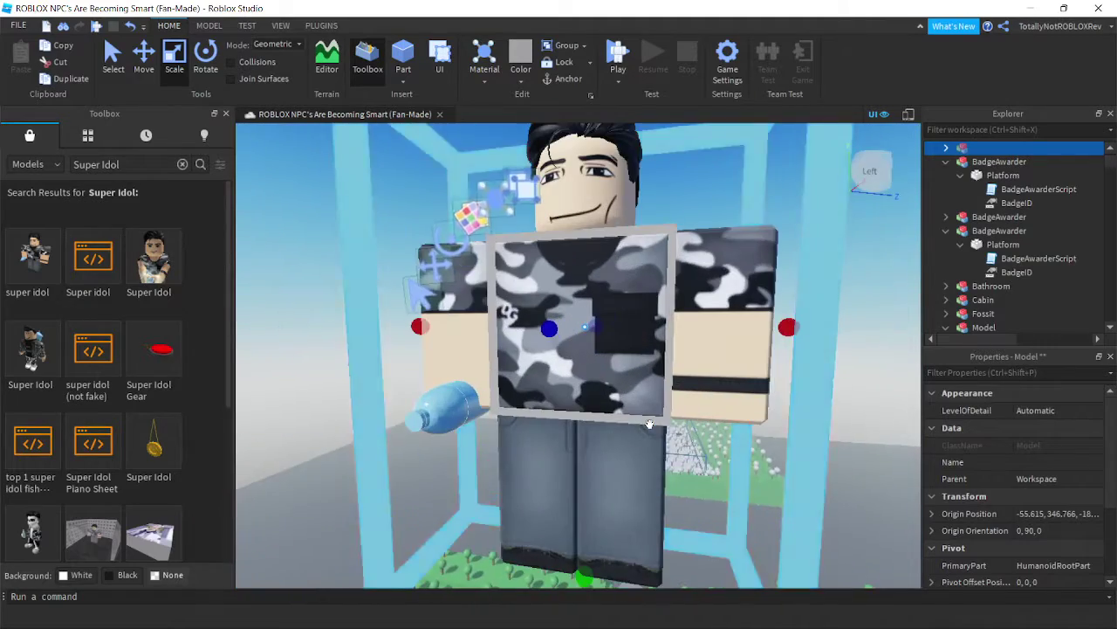
pyautogui.press('a')
pyautogui.moveTo(650, 423); pyautogui.dragTo(611, 454, button='right')
pyautogui.press('s')
pyautogui.press('w')
pyautogui.press('Delete')
# Look over the inserted MainModule object and delete it from the workspace
pyautogui.press('w')
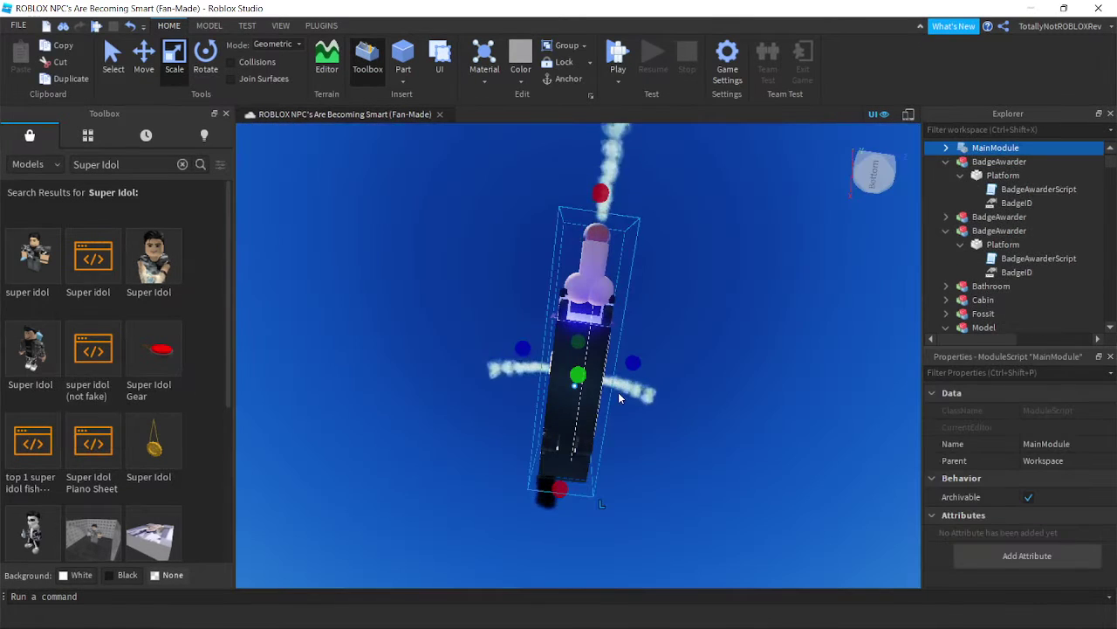
pyautogui.moveTo(619, 385)
pyautogui.mouseDown(button='right')
pyautogui.moveTo(616, 396)
pyautogui.moveTo(617, 387)
pyautogui.mouseUp(button='right')
pyautogui.press('Delete')
pyautogui.press('w')
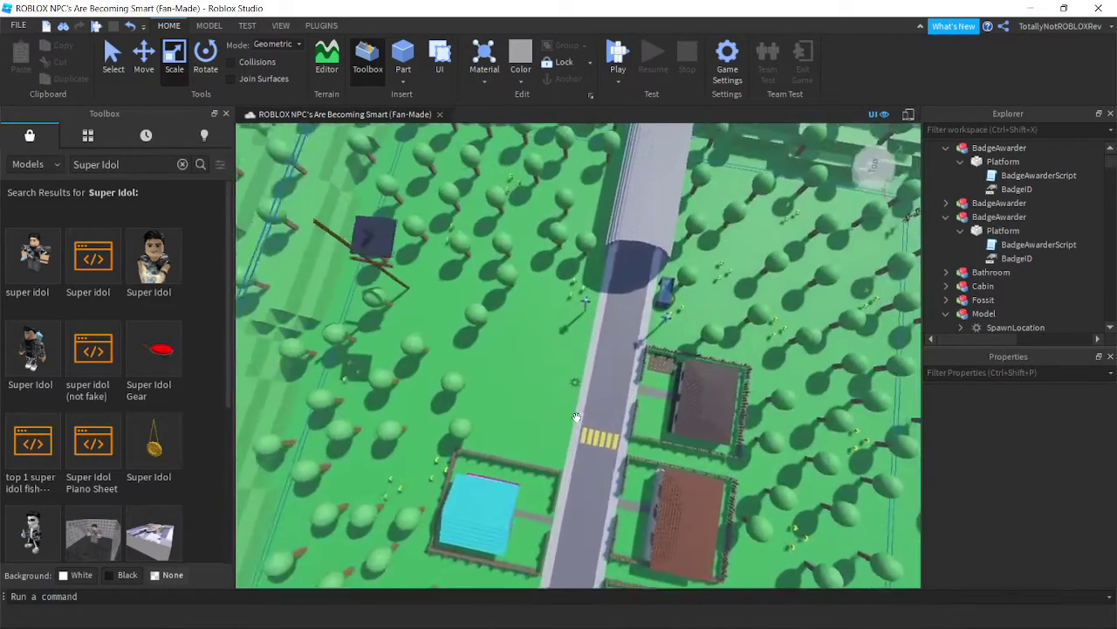
# Try out the "top 1 super idol fish" model from the search results, look through its parts, and delete it from the workspace
pyautogui.click(36, 488)
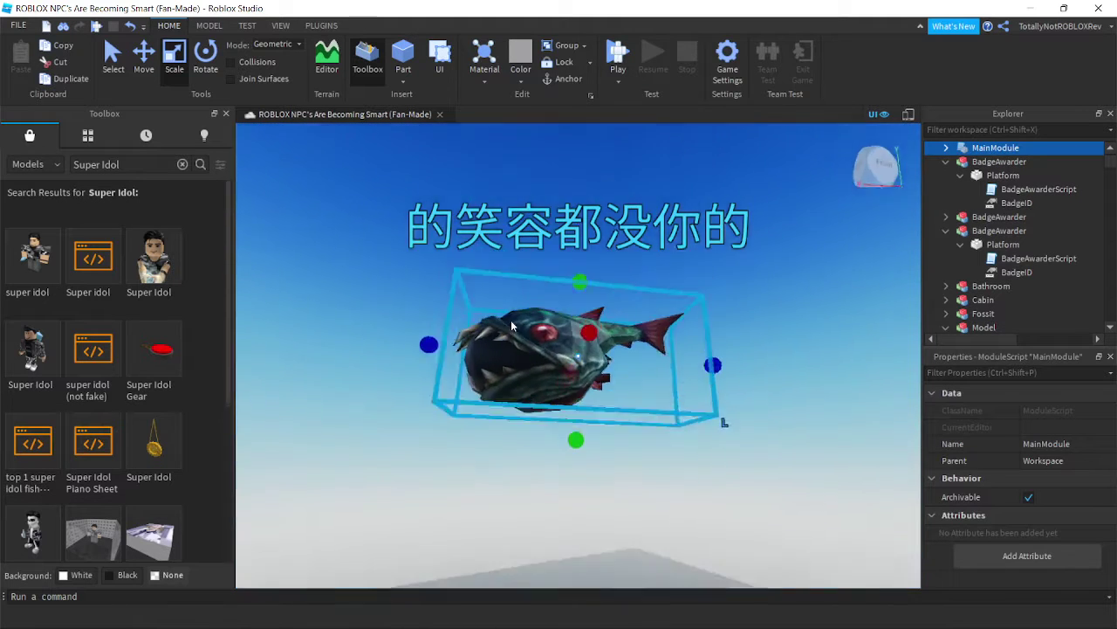
pyautogui.moveTo(511, 319); pyautogui.dragTo(543, 305, button='right')
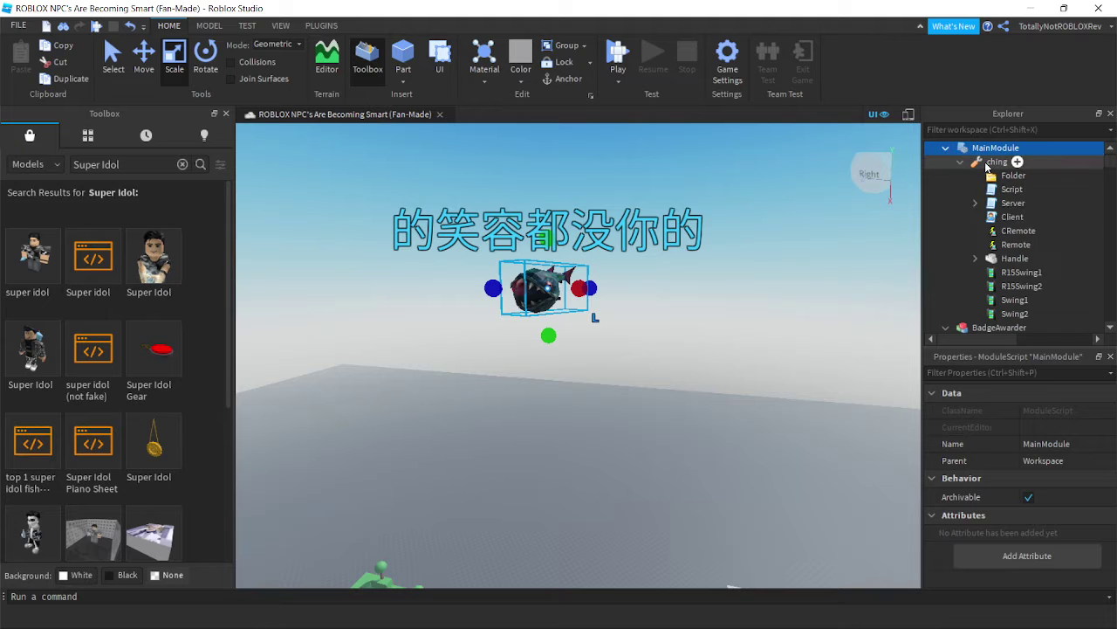
pyautogui.click(982, 271)
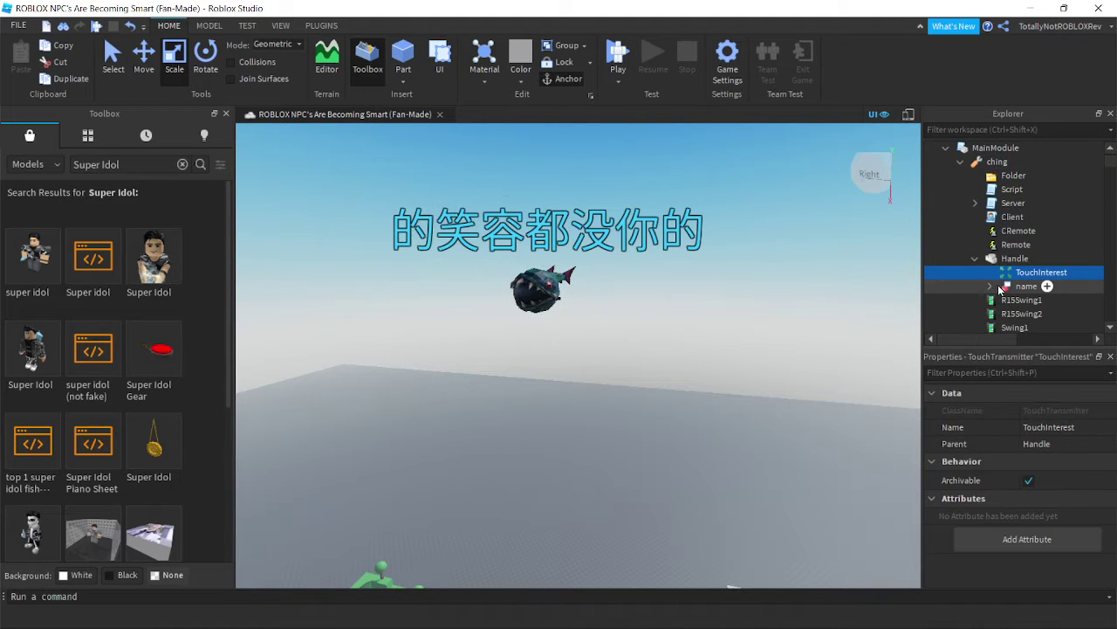
pyautogui.scroll(-8, 1101, 488)
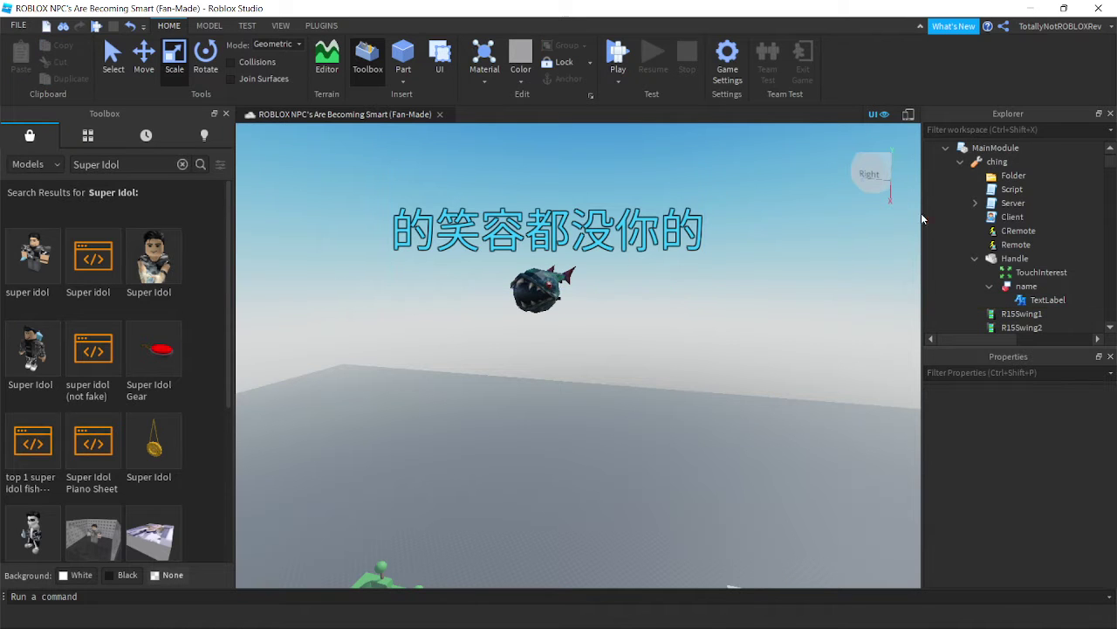
pyautogui.press('Delete')
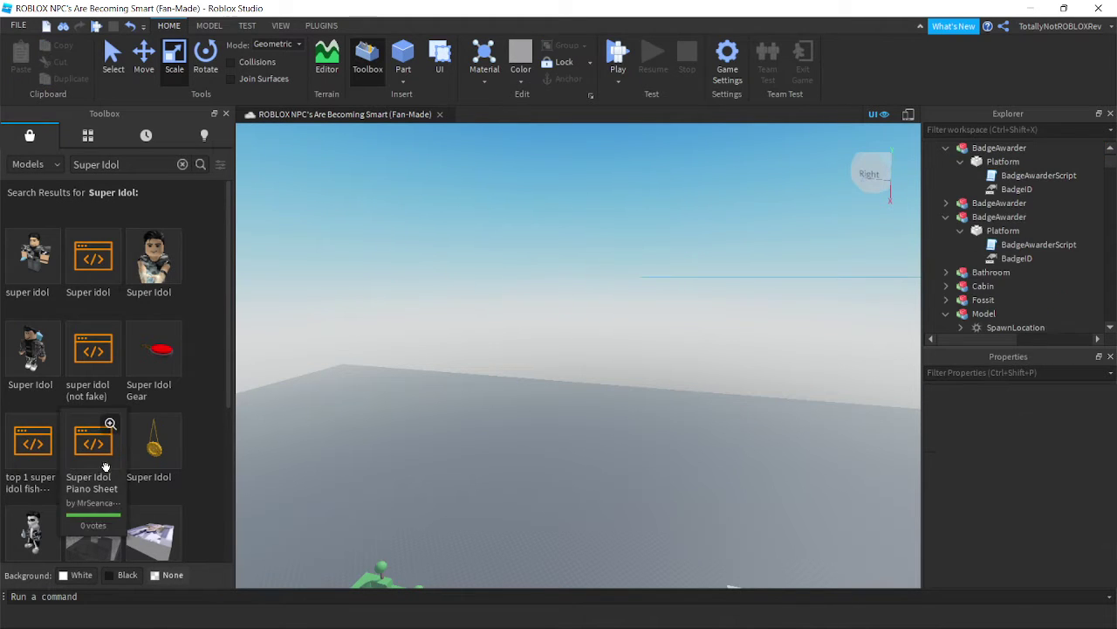
# Insert the "Super Idol" portrait block from the model search results beside the blue-roofed house
pyautogui.scroll(-2, 137, 420)
pyautogui.scroll(-2, 137, 420)
pyautogui.moveTo(428, 341); pyautogui.dragTo(431, 280, button='right')
pyautogui.scroll(3, 431, 284)
pyautogui.scroll(8, 544, 282)
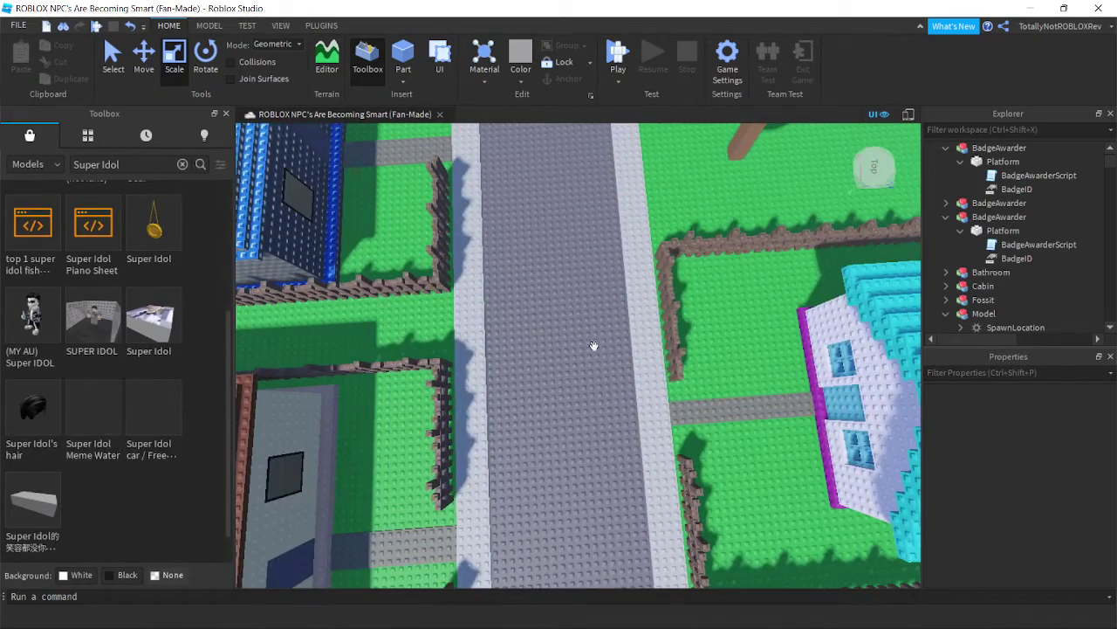
pyautogui.moveTo(593, 345); pyautogui.dragTo(594, 346, button='right')
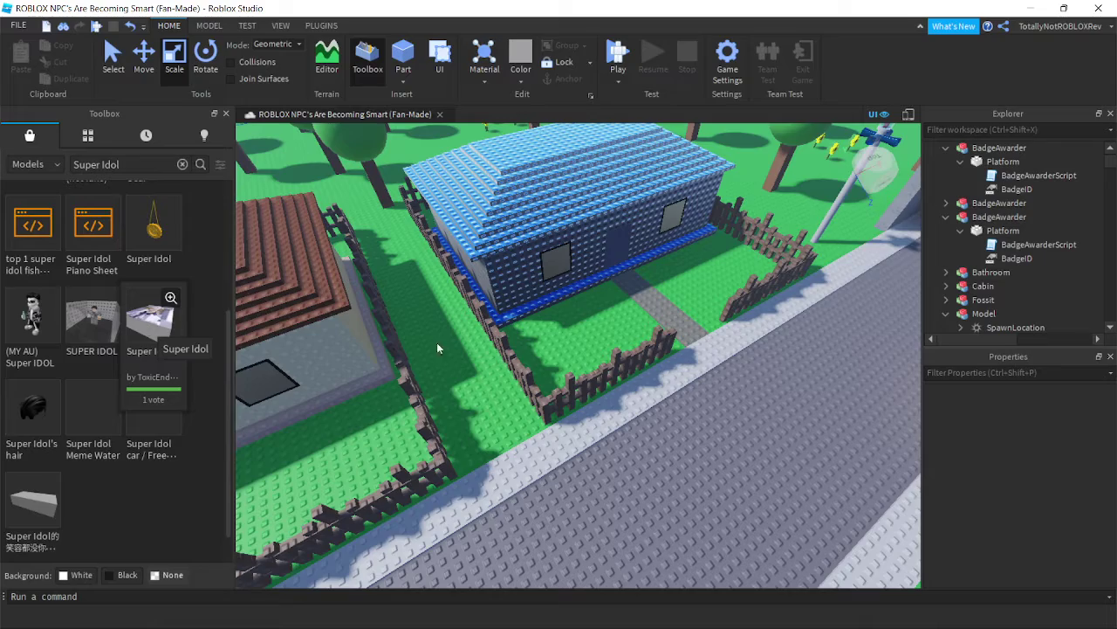
pyautogui.moveTo(604, 341); pyautogui.dragTo(653, 363, button='right')
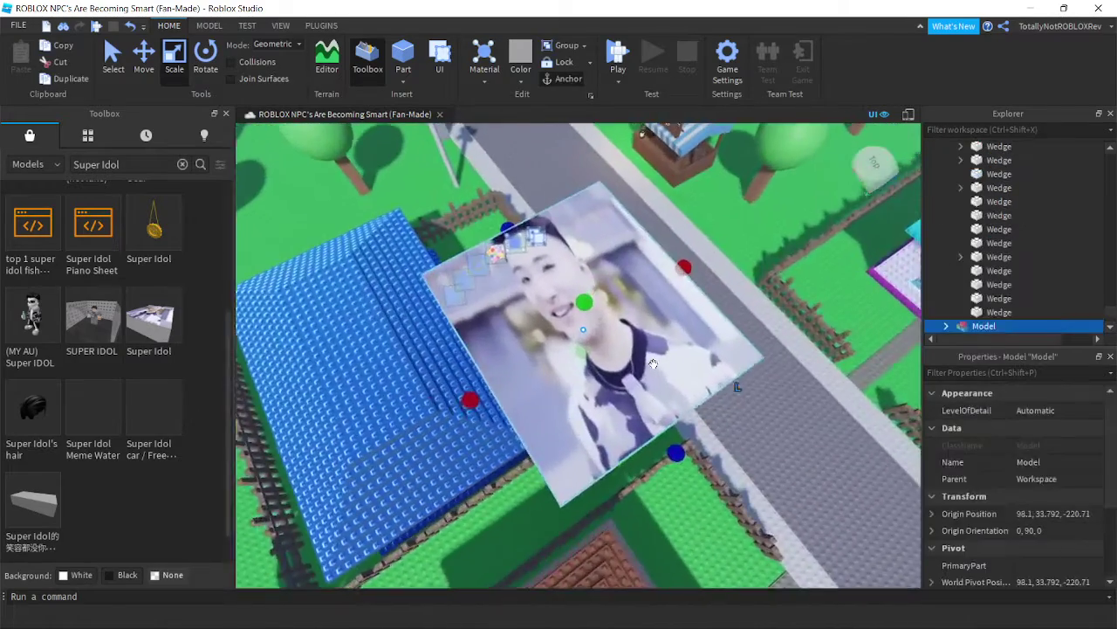
# Move the portrait block to the grass among the trees and rotate it so the picture stands upright
pyautogui.moveTo(653, 363); pyautogui.dragTo(582, 306)
pyautogui.press('t')
pyautogui.press('r')
pyautogui.moveTo(583, 305); pyautogui.dragTo(582, 306, button='right')
pyautogui.moveTo(582, 306); pyautogui.dragTo(582, 307)
pyautogui.moveTo(582, 306); pyautogui.dragTo(581, 307, button='right')
pyautogui.press('w')
pyautogui.moveTo(582, 307); pyautogui.dragTo(673, 472)
pyautogui.press('f')
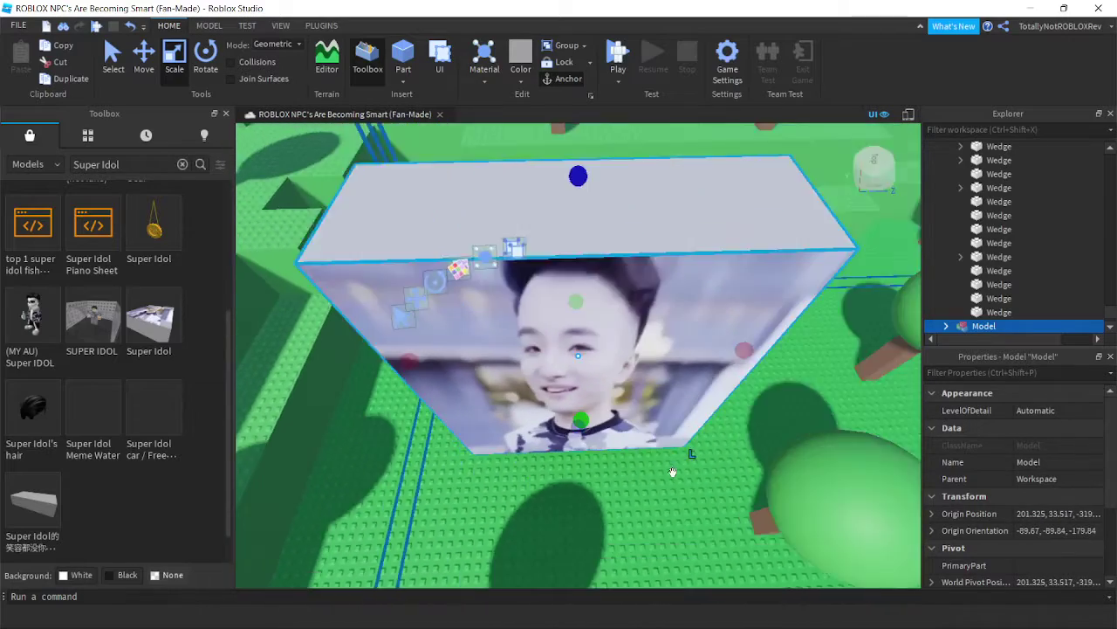
pyautogui.moveTo(673, 471); pyautogui.dragTo(669, 479, button='right')
pyautogui.moveTo(569, 331); pyautogui.dragTo(516, 333)
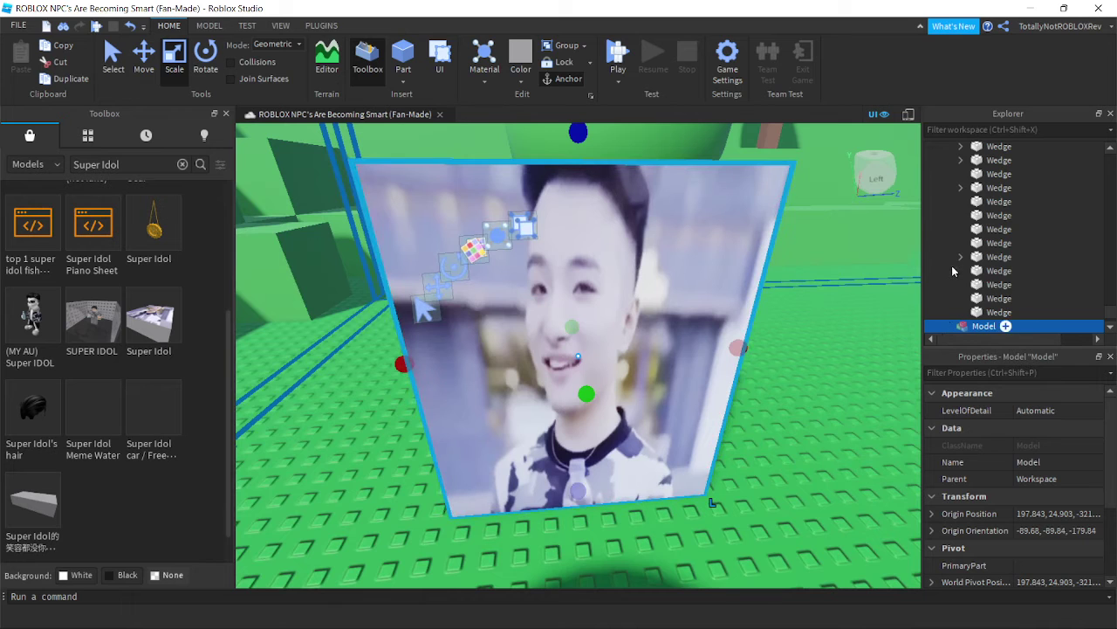
# Examine the portrait model's part and the Super Idol Water Bottle models inside its UnGroup Me group
pyautogui.scroll(-2, 952, 272)
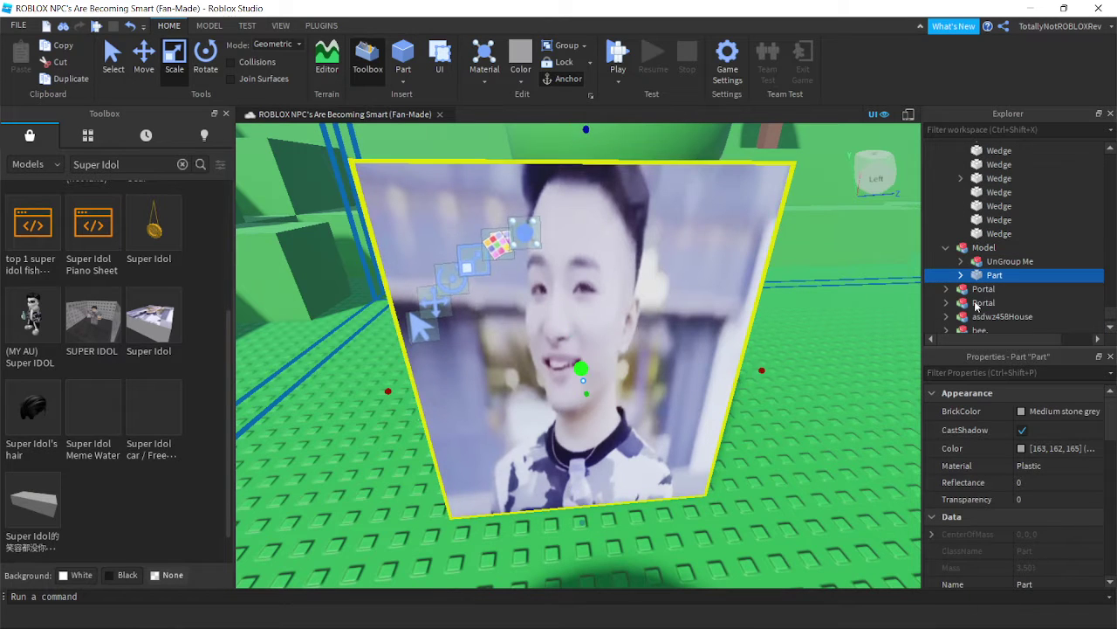
pyautogui.scroll(-1, 994, 276)
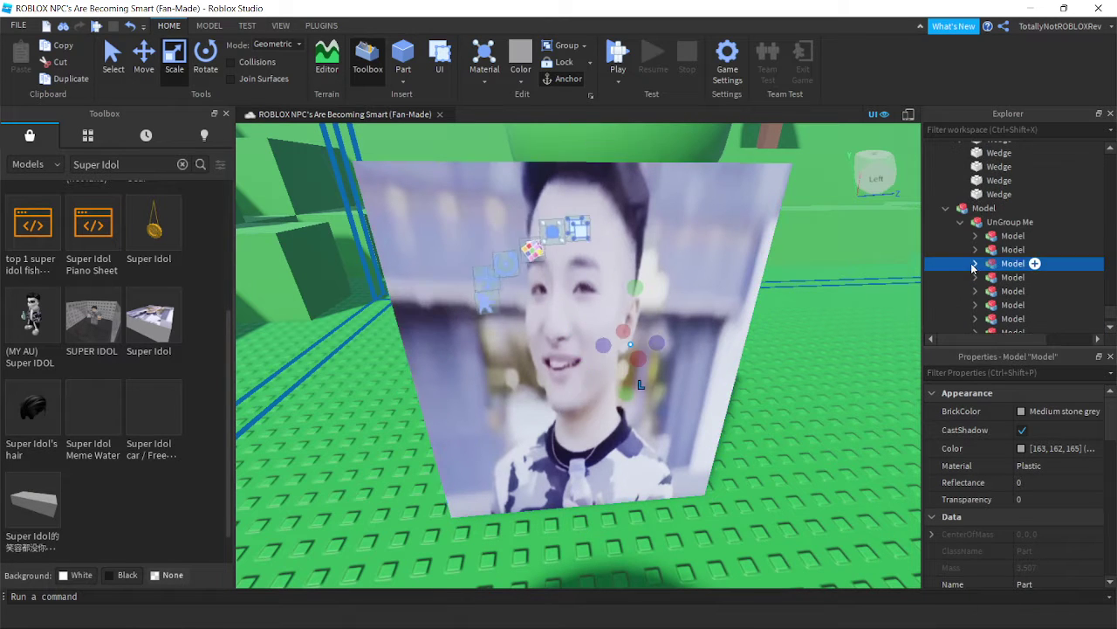
pyautogui.scroll(-1, 979, 267)
pyautogui.press('f')
pyautogui.moveTo(724, 295)
pyautogui.mouseDown(button='right')
pyautogui.moveTo(738, 288)
pyautogui.moveTo(723, 297)
pyautogui.mouseUp(button='right')
pyautogui.scroll(3, 724, 295)
pyautogui.scroll(-10, 724, 296)
pyautogui.scroll(5, 724, 296)
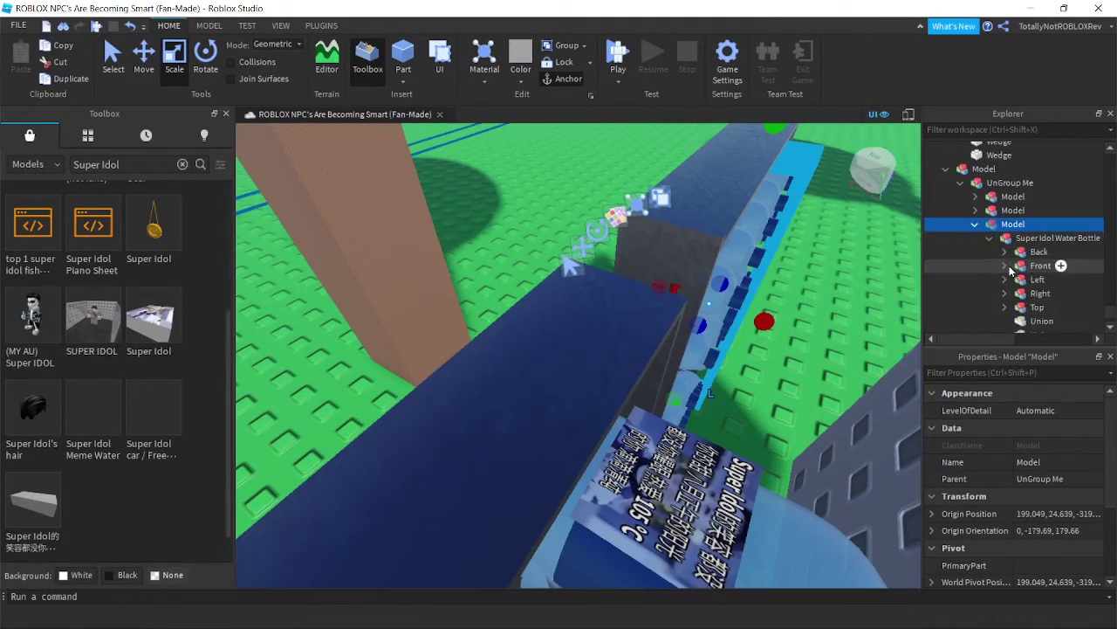
# Delete the UnGroup Me group with the water bottles from the portrait model
pyautogui.scroll(-1, 1028, 295)
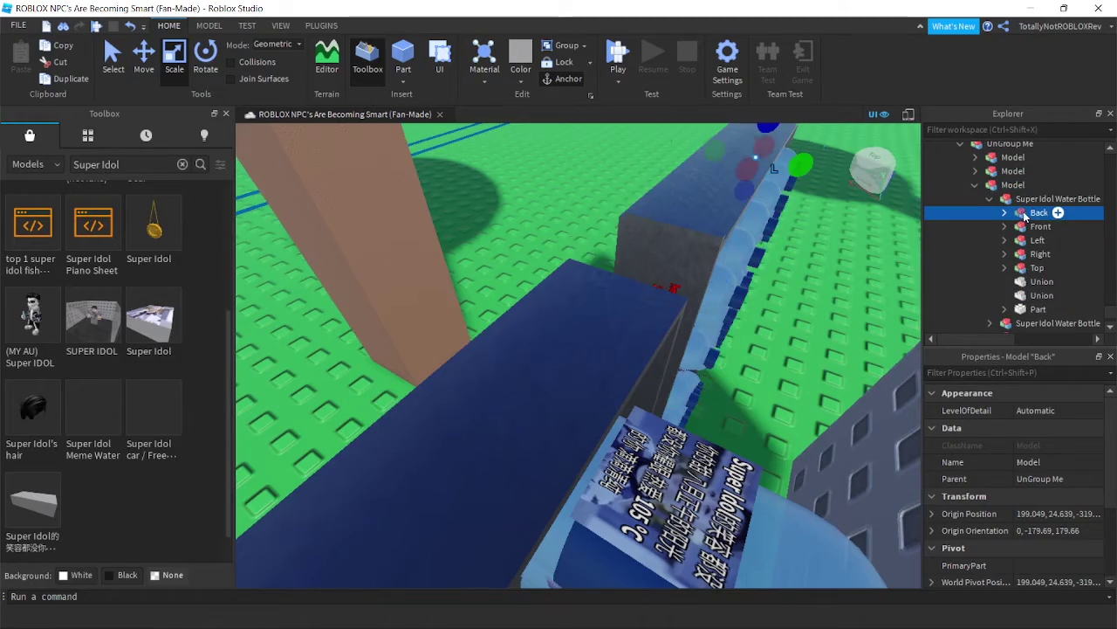
pyautogui.moveTo(796, 324)
pyautogui.mouseDown(button='right')
pyautogui.moveTo(719, 226)
pyautogui.moveTo(796, 324)
pyautogui.mouseUp(button='right')
pyautogui.press('s')
pyautogui.press('w')
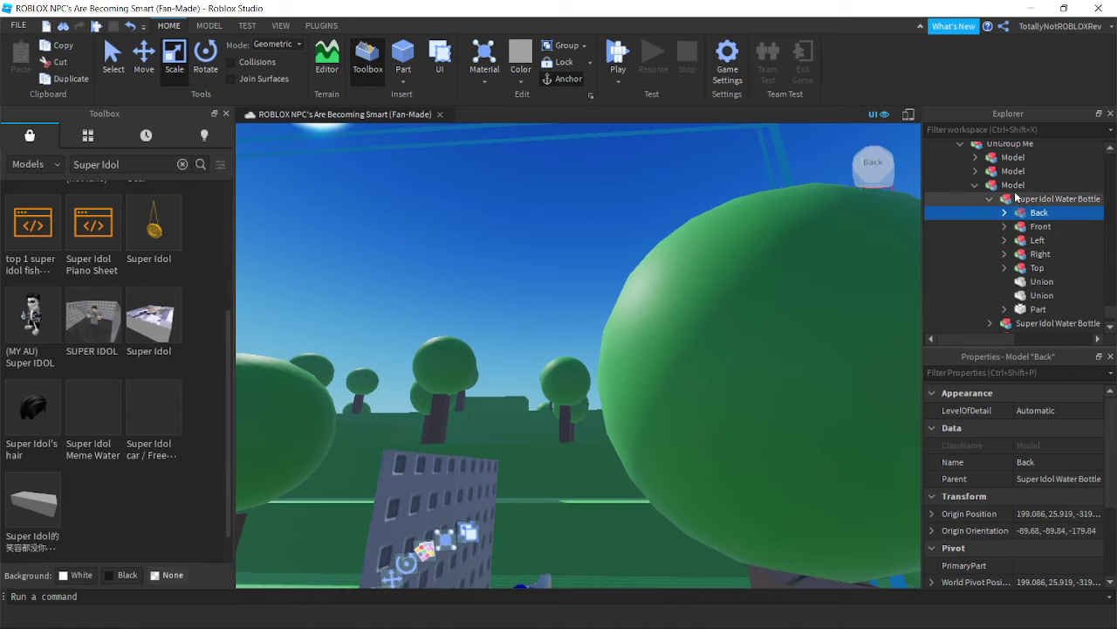
pyautogui.moveTo(698, 216)
pyautogui.mouseDown(button='right')
pyautogui.moveTo(694, 233)
pyautogui.moveTo(694, 218)
pyautogui.mouseUp(button='right')
pyautogui.press('Delete')
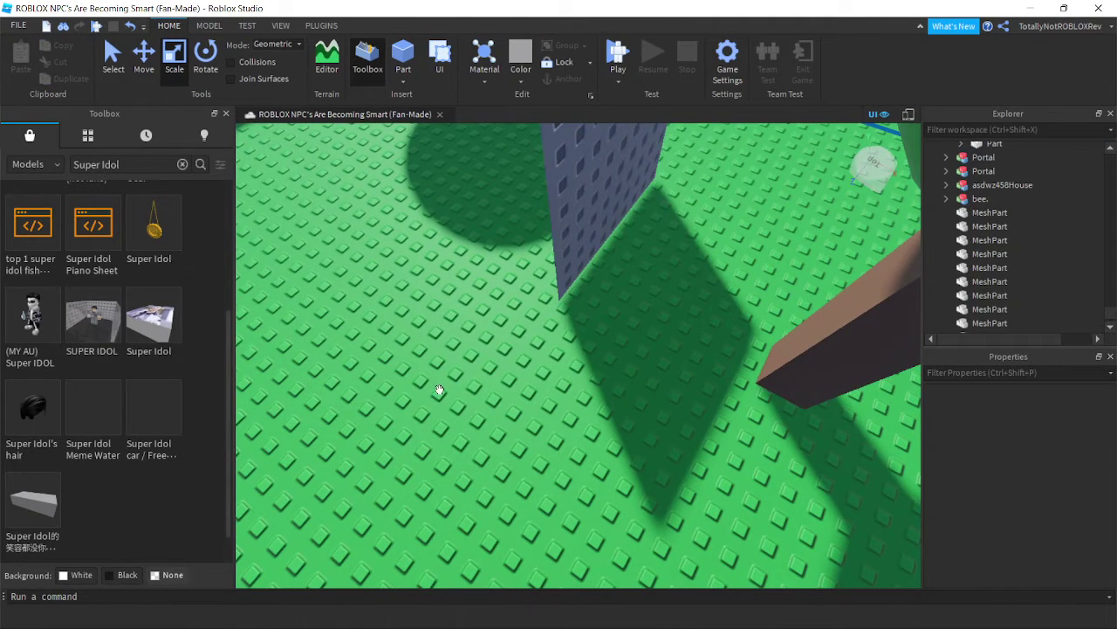
# Frame the face on the portrait block close up with nothing selected, and take a screenshot of the viewport
pyautogui.press('w')
pyautogui.moveTo(439, 389)
pyautogui.mouseDown(button='right')
pyautogui.moveTo(466, 367)
pyautogui.moveTo(440, 390)
pyautogui.mouseUp(button='right')
pyautogui.press('s')
pyautogui.press('w')
pyautogui.press('s')
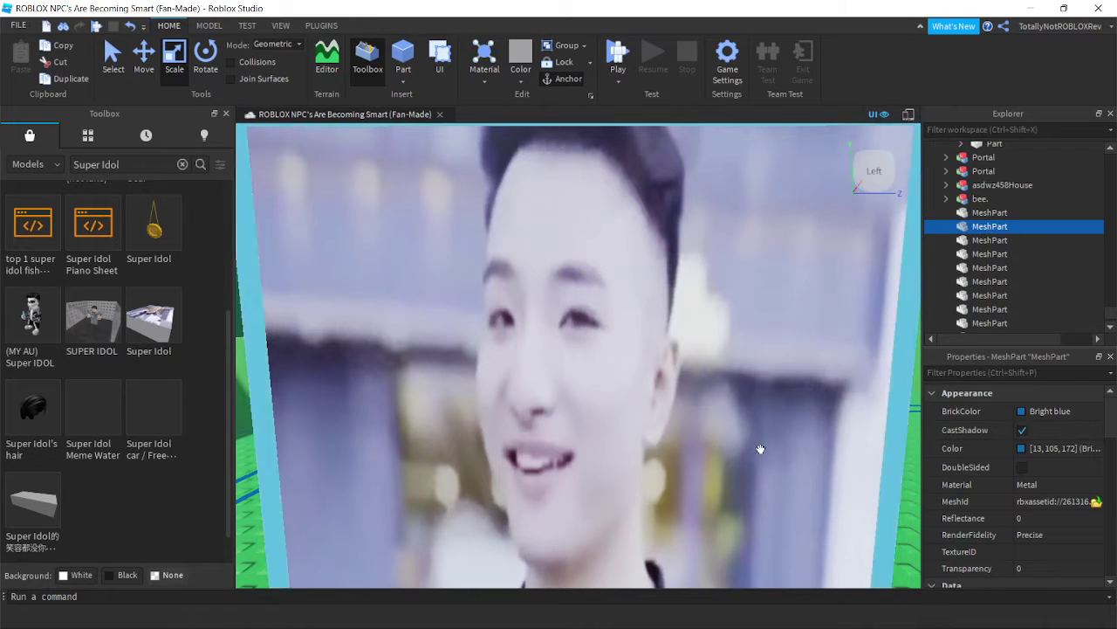
pyautogui.press('s')
pyautogui.moveTo(760, 449); pyautogui.dragTo(760, 419, button='right')
pyautogui.click(641, 229)
pyautogui.press('w')
pyautogui.moveTo(640, 230); pyautogui.dragTo(641, 232, button='right')
pyautogui.press('w')
pyautogui.moveTo(740, 302); pyautogui.dragTo(760, 309, button='right')
pyautogui.press('w')
pyautogui.moveTo(870, 425); pyautogui.dragTo(901, 434, button='right')
pyautogui.scroll(-1, 900, 524)
pyautogui.scroll(3, 896, 525)
pyautogui.scroll(-2, 895, 526)
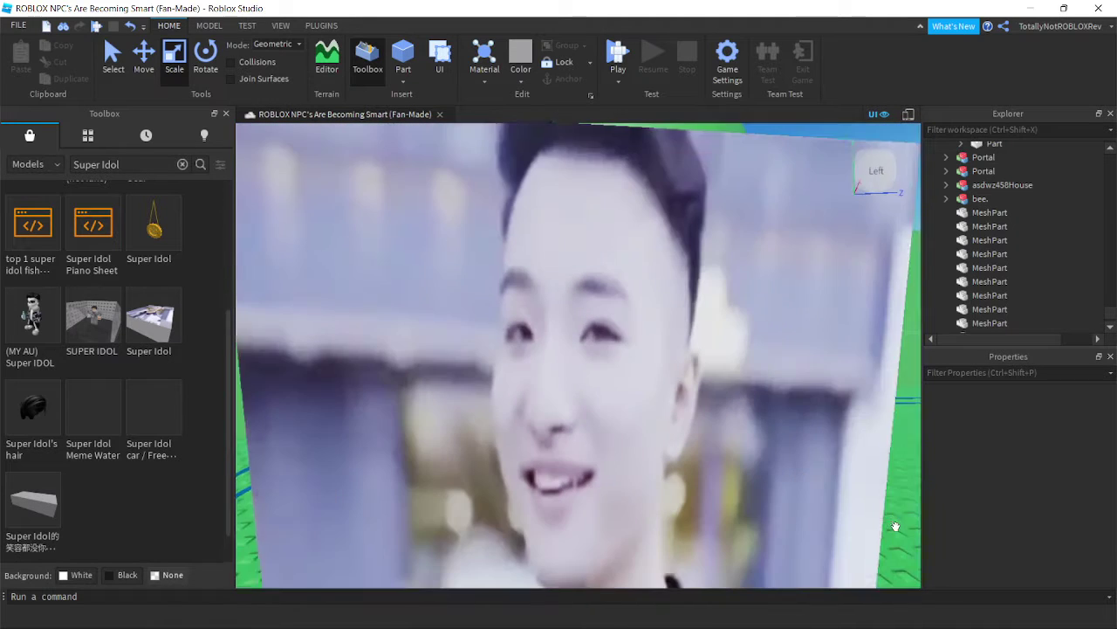
pyautogui.moveTo(896, 526); pyautogui.dragTo(896, 527, button='right')
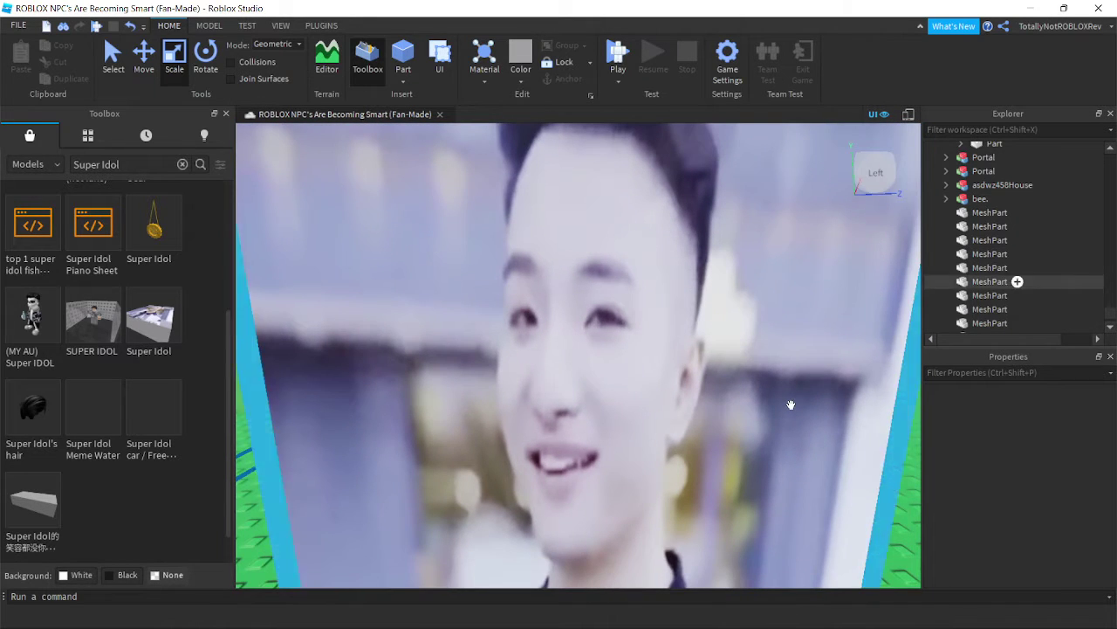
pyautogui.moveTo(790, 404); pyautogui.dragTo(791, 404, button='right')
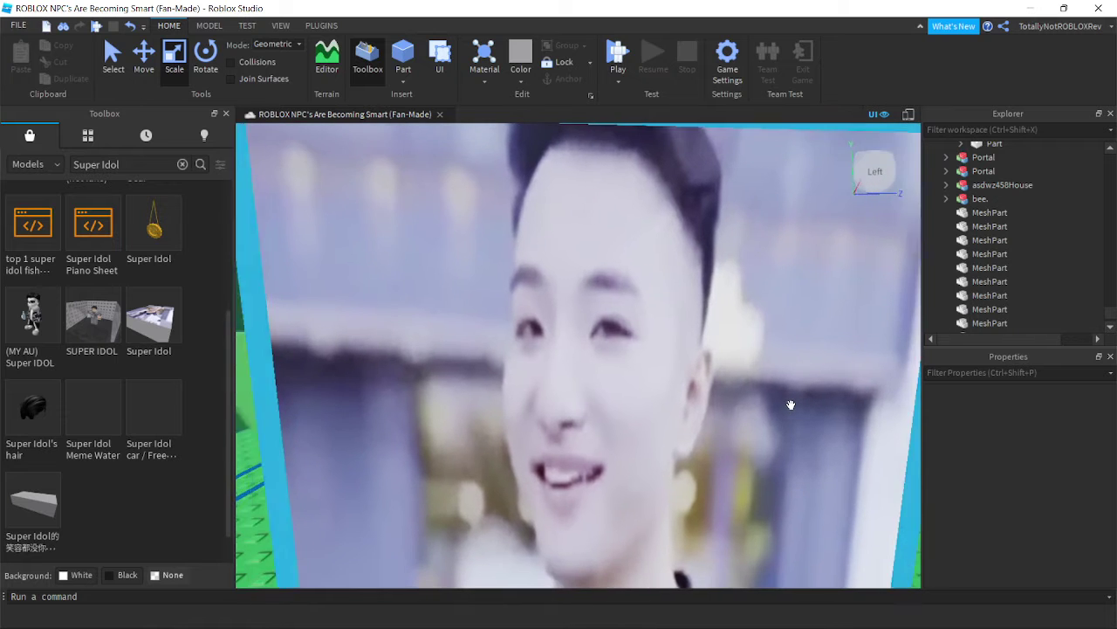
pyautogui.scroll(-4, 791, 402)
pyautogui.scroll(4, 791, 401)
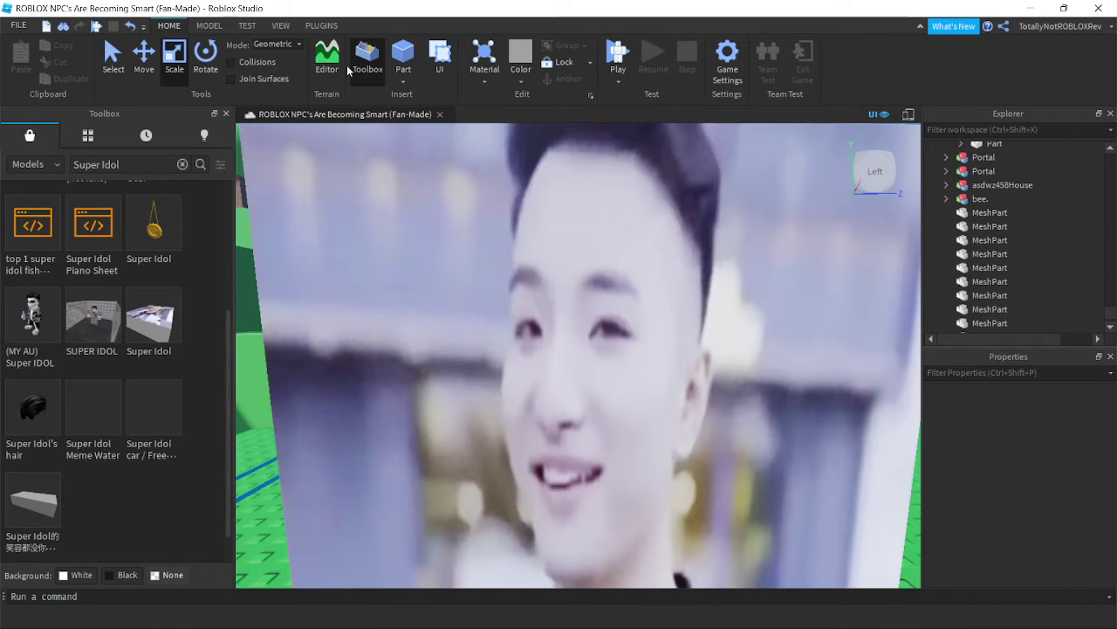
pyautogui.click(280, 25)
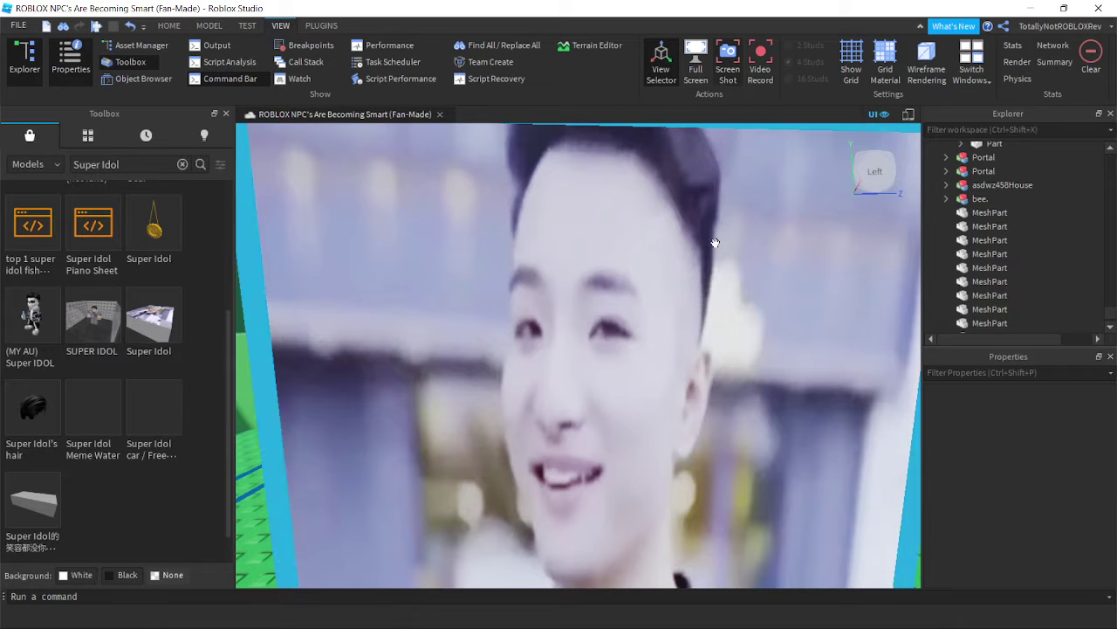
# Switch to Chrome and bring up the Create a Badge form on the Roblox Develop page
pyautogui.click(1031, 7)
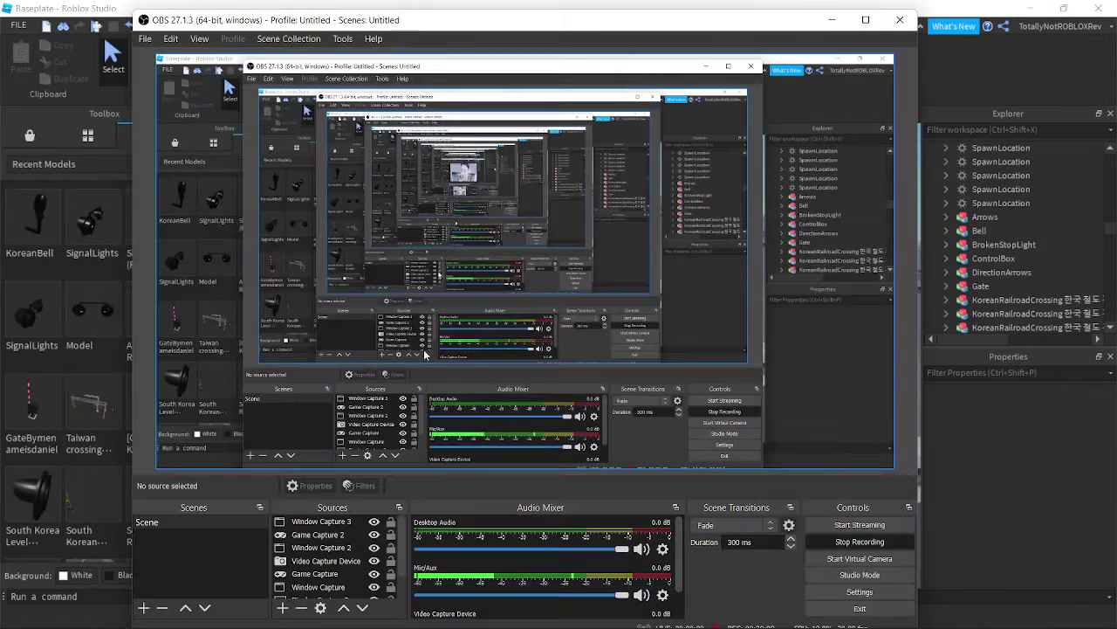
pyautogui.click(260, 618)
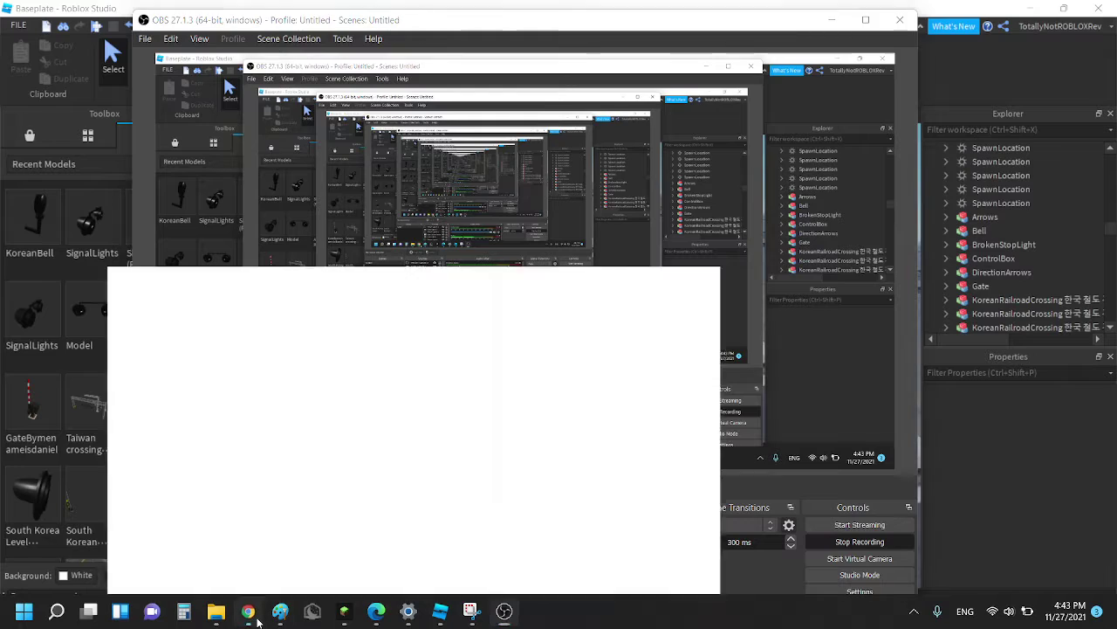
pyautogui.click(493, 13)
pyautogui.hotkey('ctrl', 'shift', 'Tab')
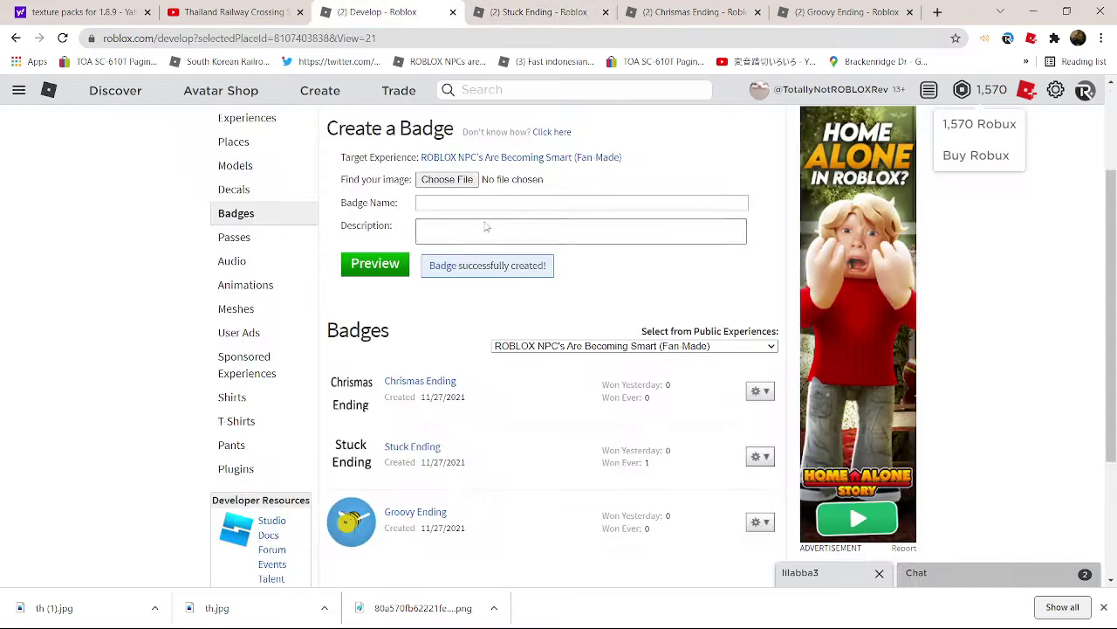
# Choose RobloxScreenShot20211127_164313825.png from the Roblox pictures folder as the badge image and name the badge "Super Idol Ending"
pyautogui.click(467, 179)
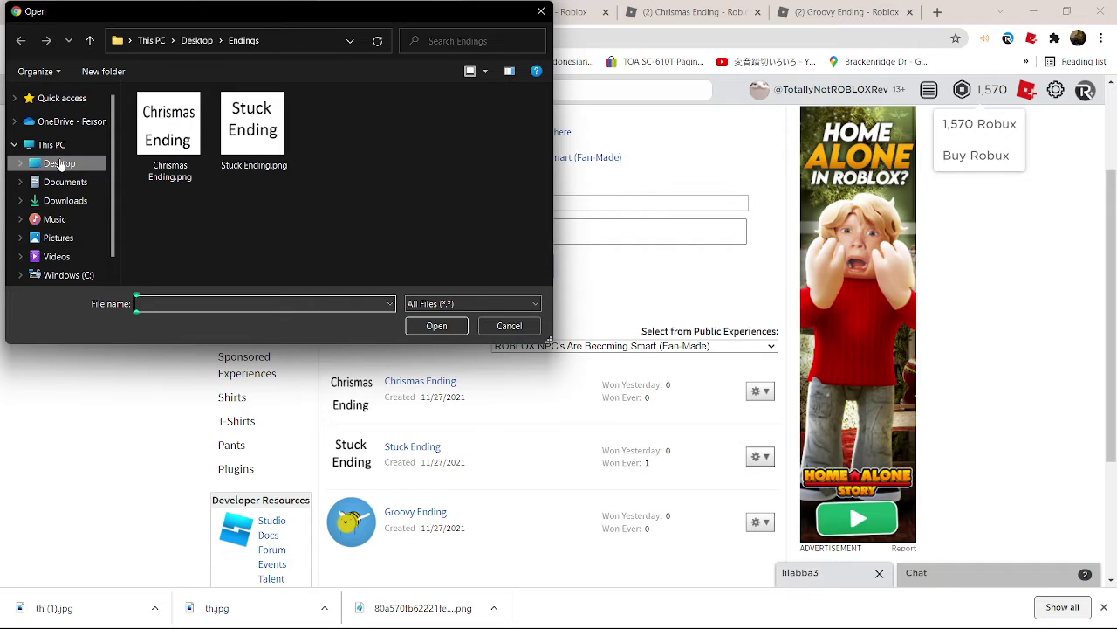
pyautogui.click(57, 239)
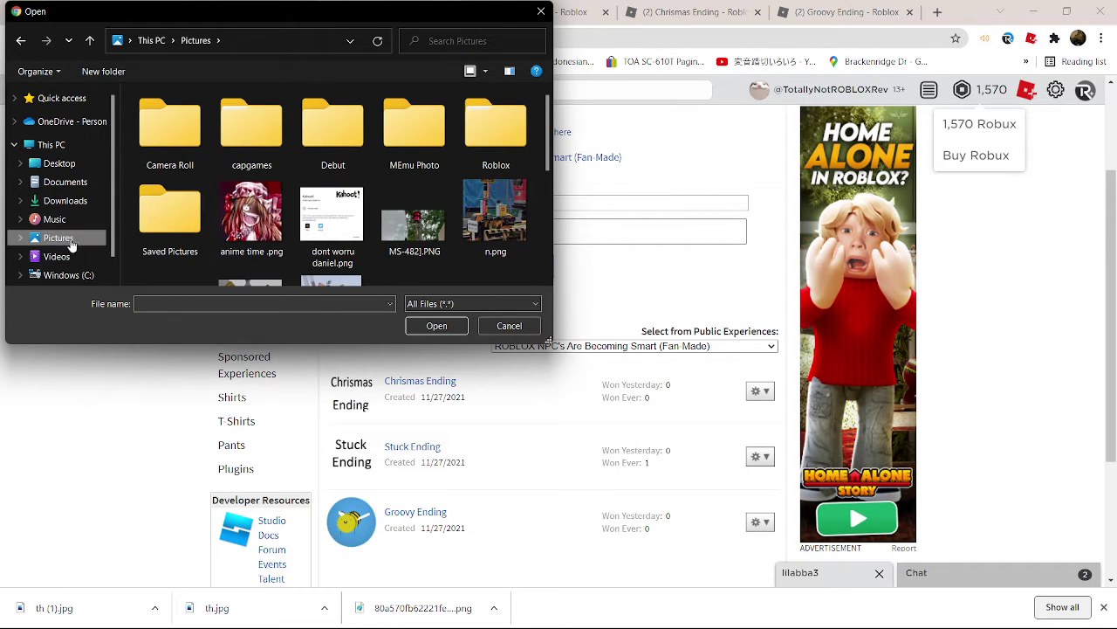
pyautogui.doubleClick(471, 133)
pyautogui.scroll(-10, 396, 168)
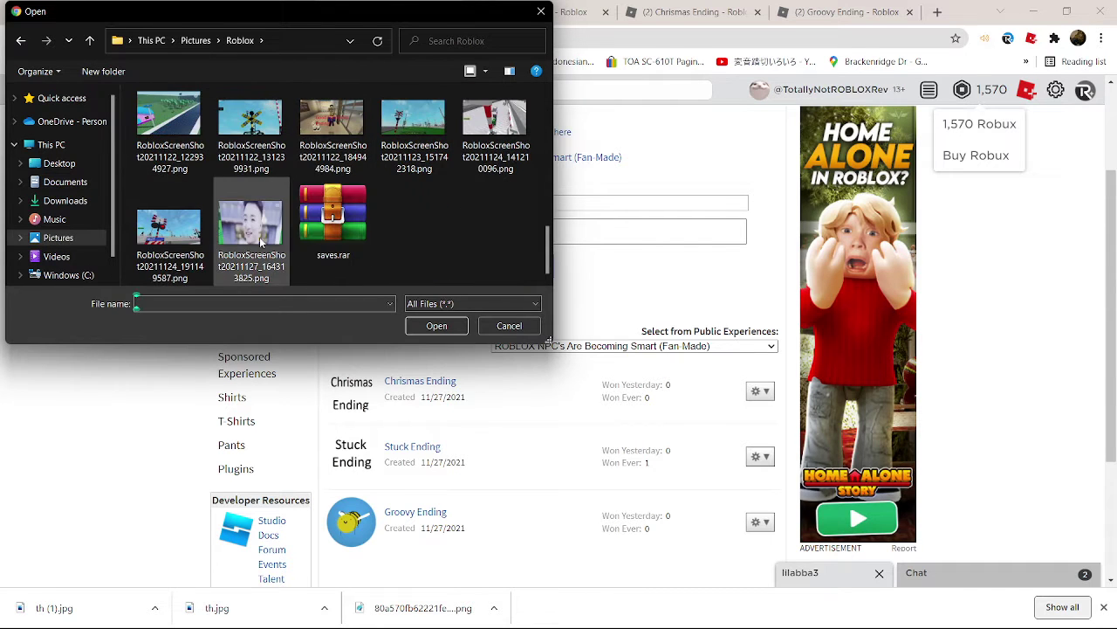
pyautogui.doubleClick(251, 229)
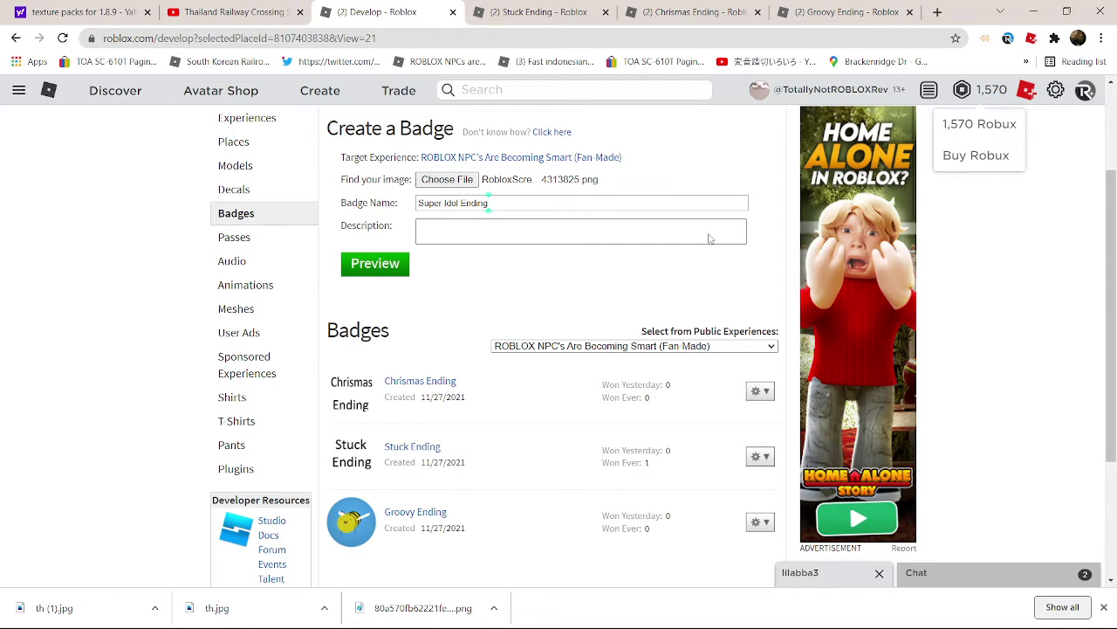
# Search the web for "super idol lyrics" in a new tab and look through the results
pyautogui.click(938, 12)
pyautogui.write('Super Idol')
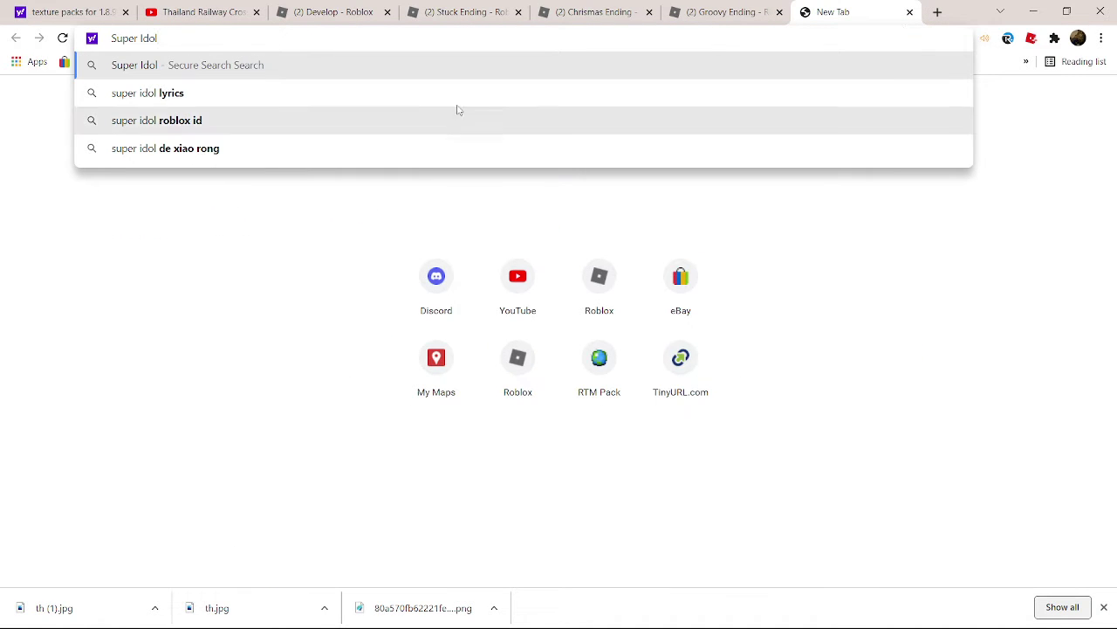
pyautogui.click(197, 92)
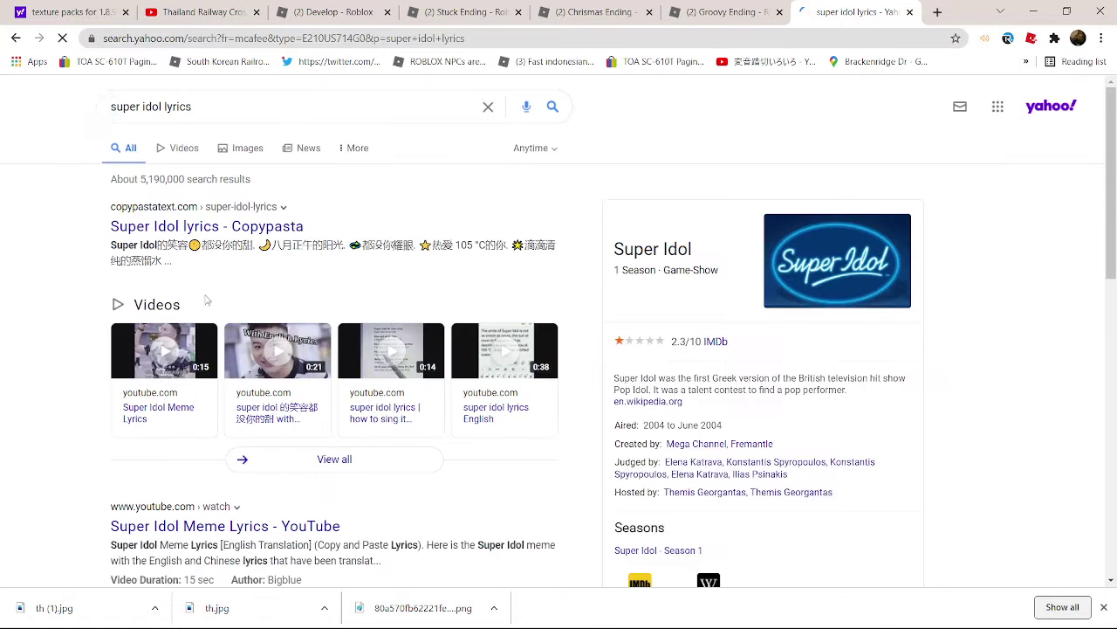
pyautogui.scroll(-2, 248, 288)
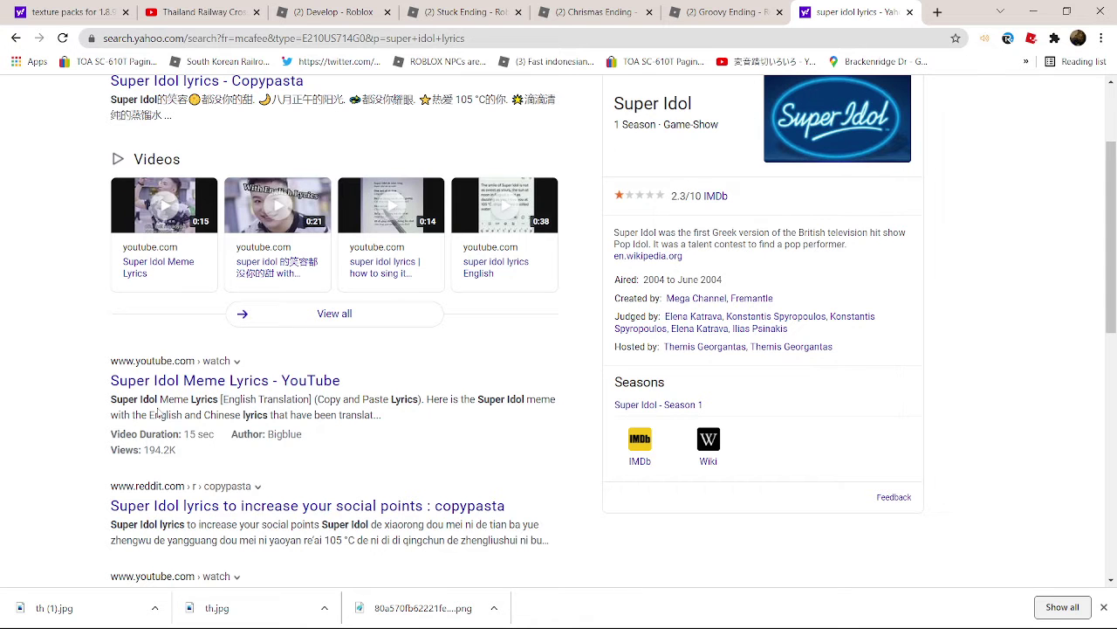
pyautogui.scroll(-3, 158, 412)
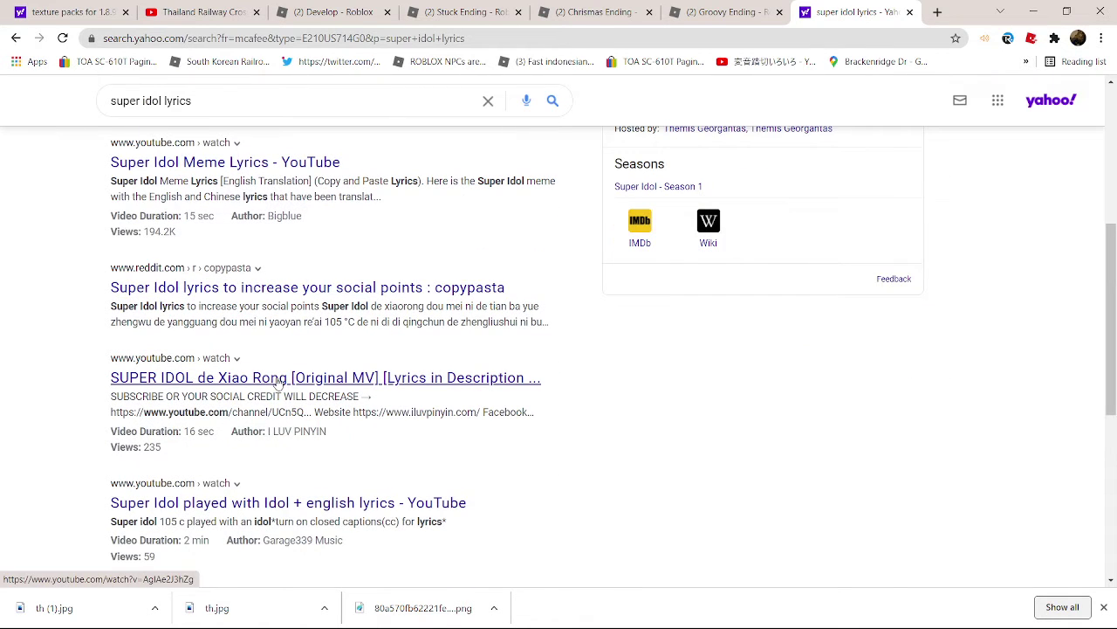
pyautogui.scroll(-2, 278, 384)
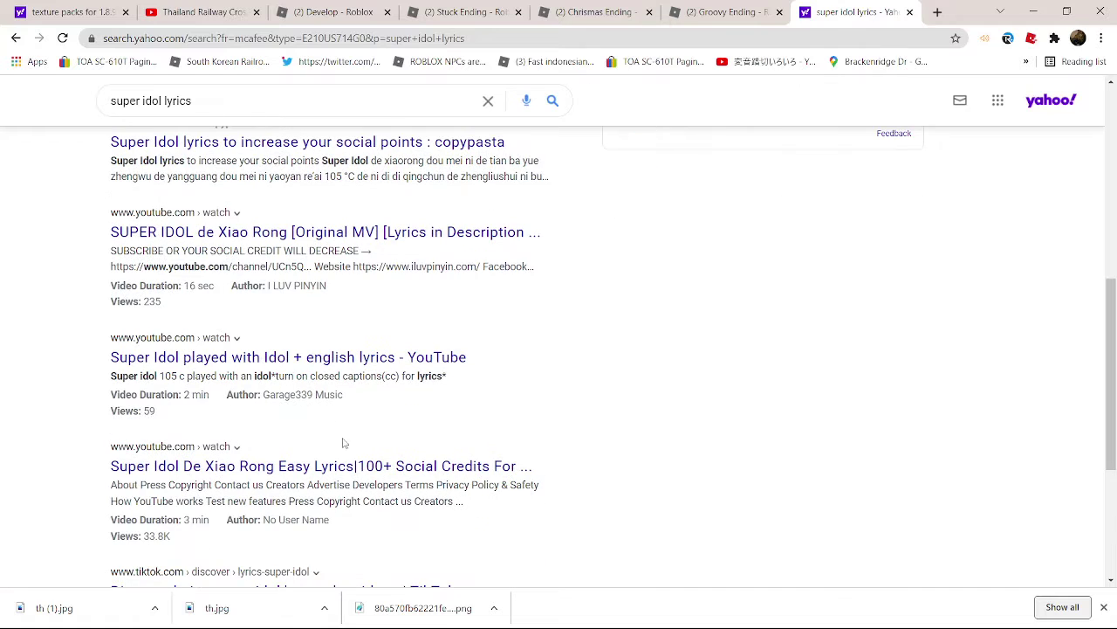
pyautogui.scroll(5, 345, 474)
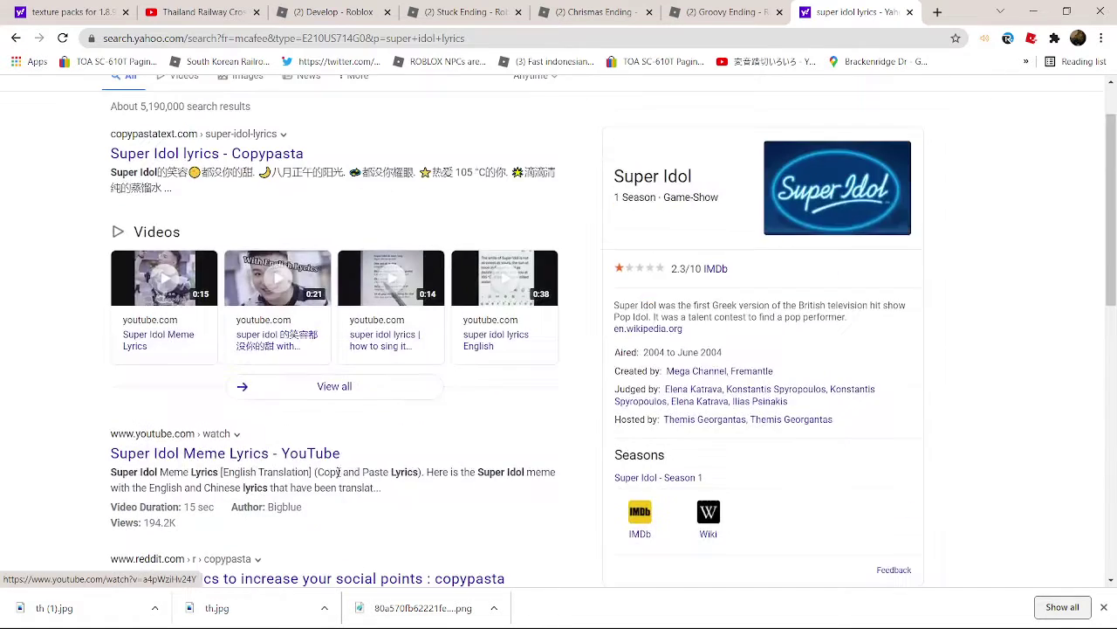
# Open the "Super Idol lyrics - Copypasta" result and copy the full line of Chinese lyrics
pyautogui.click(213, 227)
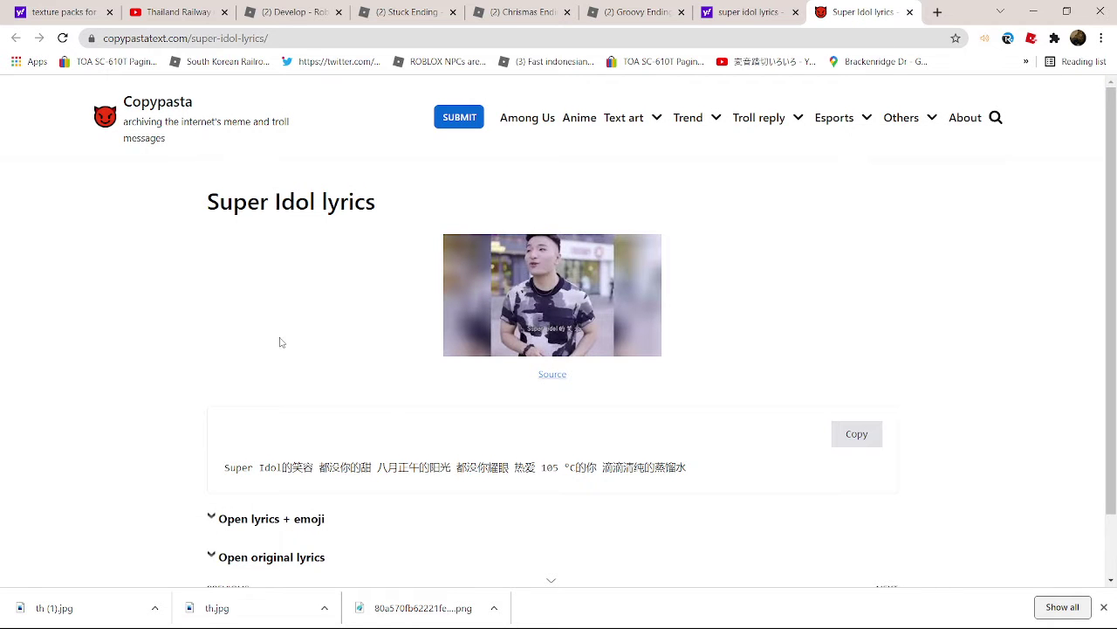
pyautogui.scroll(-1, 280, 341)
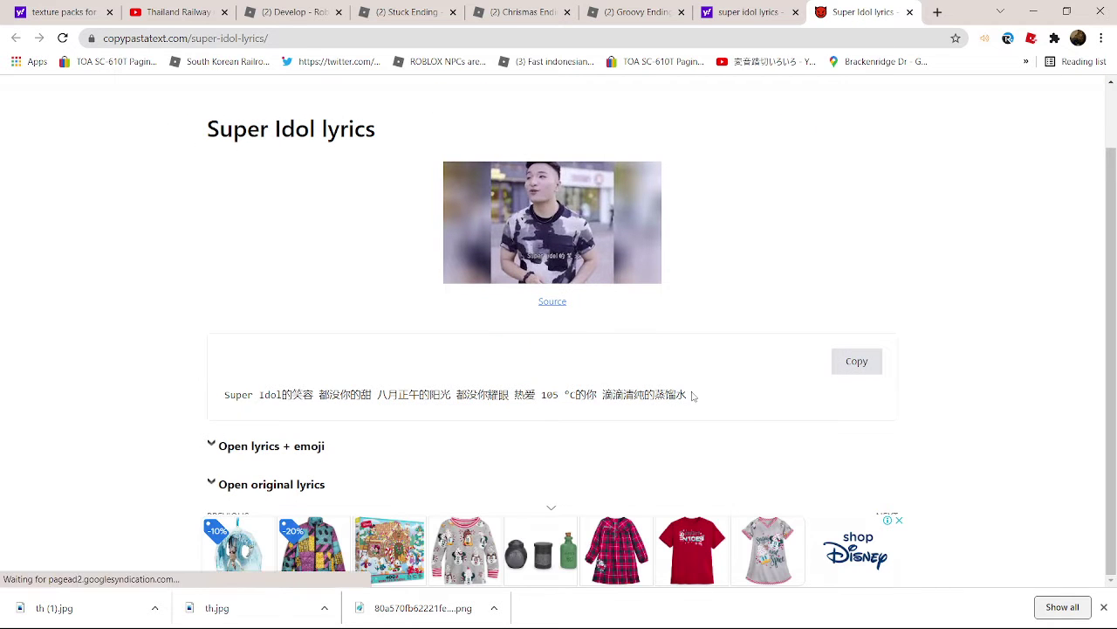
pyautogui.moveTo(691, 395); pyautogui.dragTo(223, 402)
pyautogui.hotkey('ctrl', 'c')
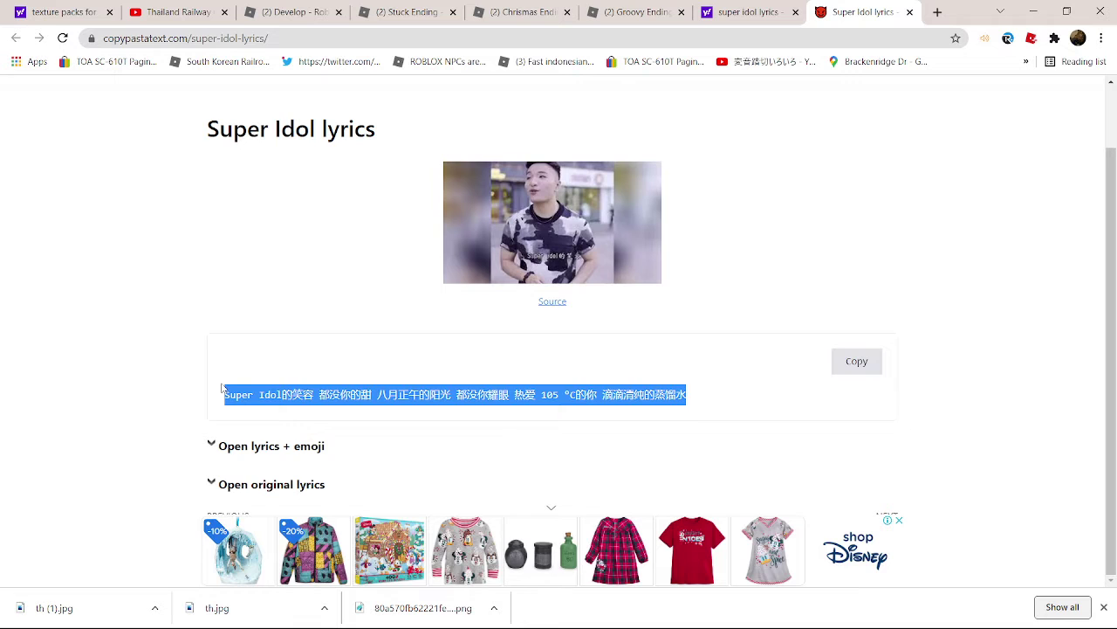
pyautogui.click(203, 374)
pyautogui.scroll(1, 201, 368)
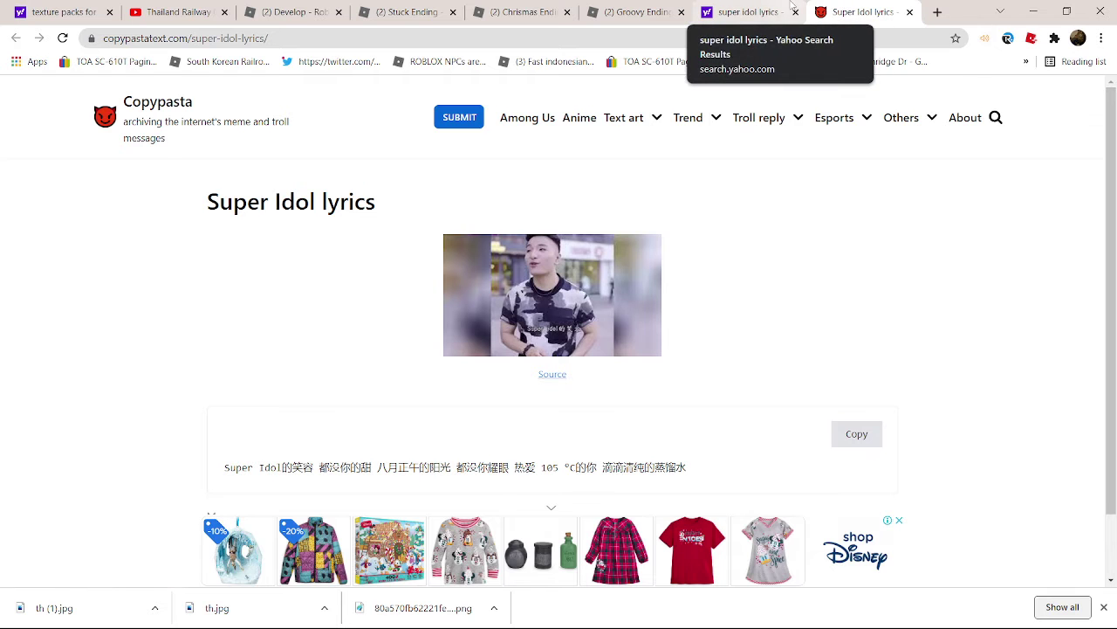
# Return to the Create a Badge form, paste the lyrics as the description, then preview and create the badge
pyautogui.click(749, 12)
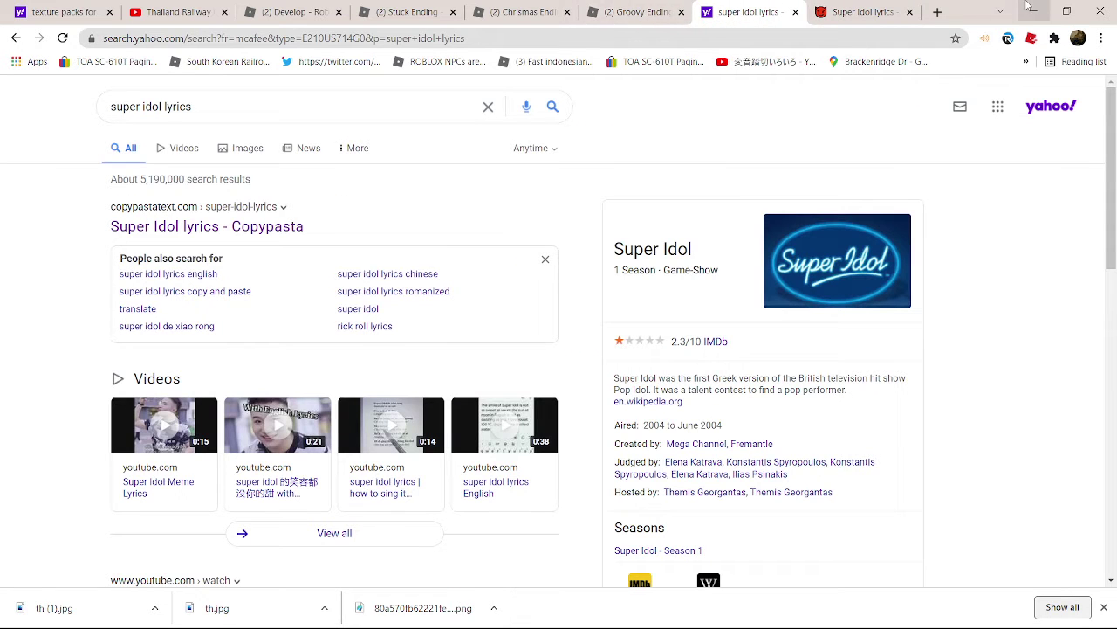
pyautogui.click(403, 12)
pyautogui.click(323, 9)
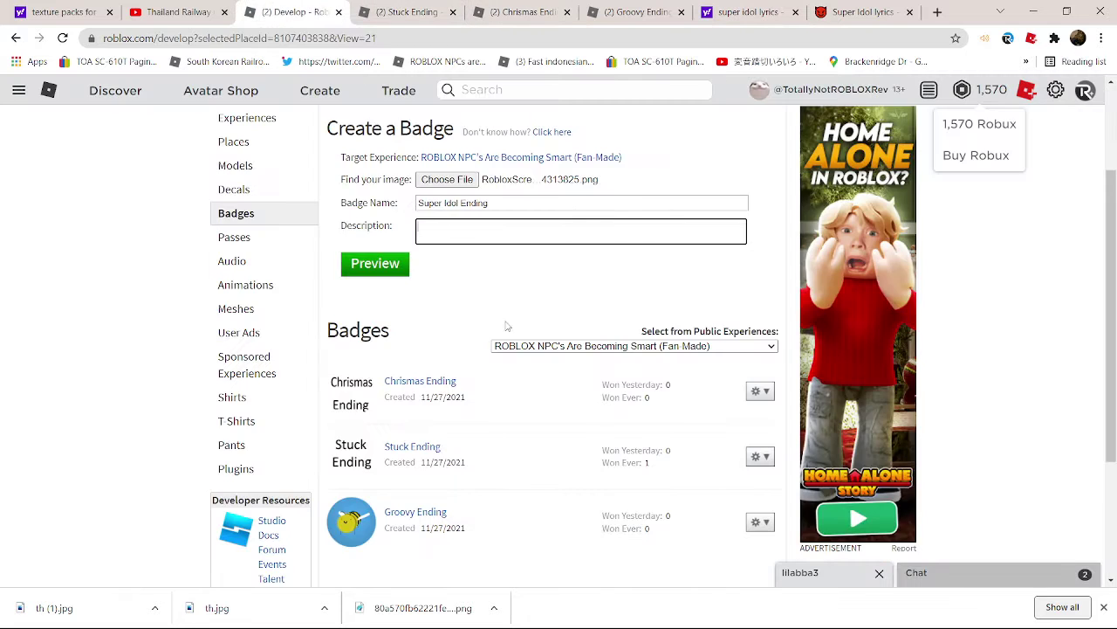
pyautogui.hotkey('ctrl', 'v')
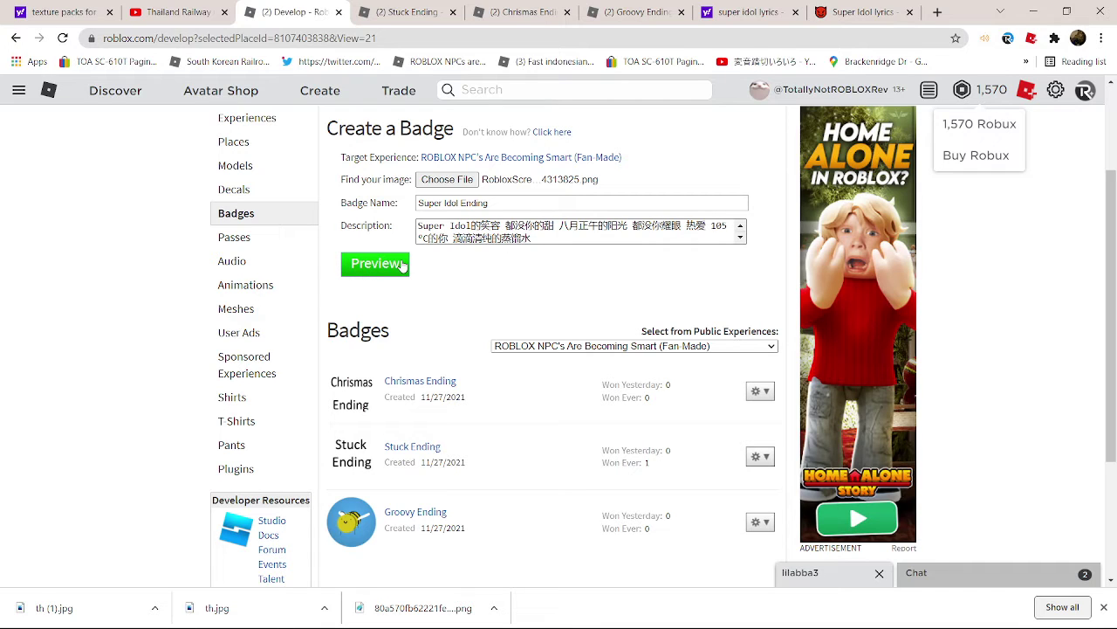
pyautogui.click(403, 265)
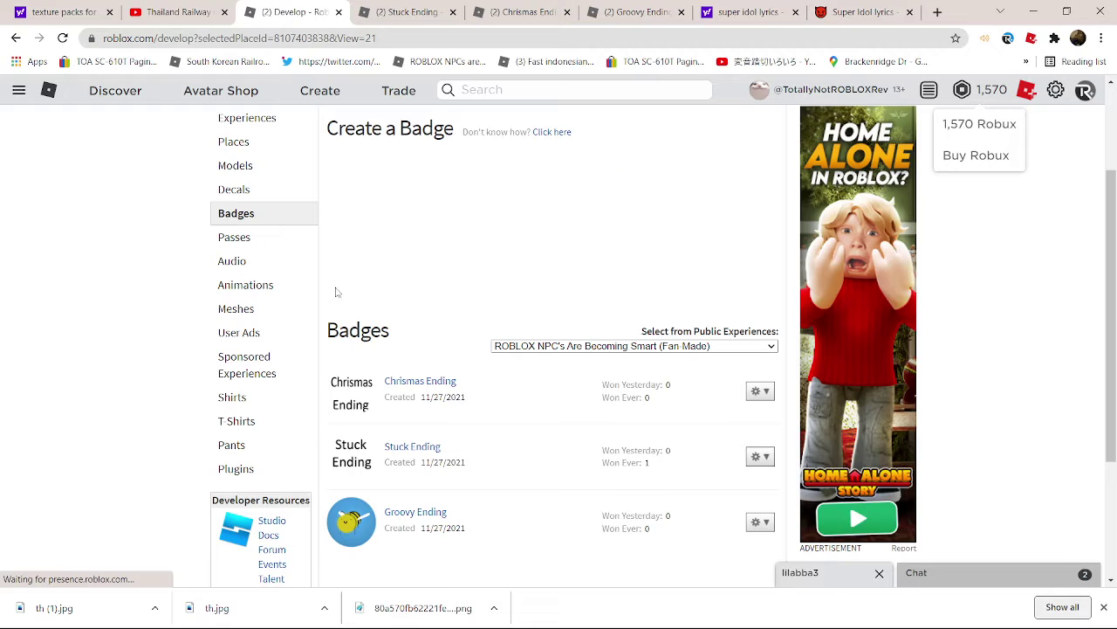
pyautogui.click(402, 294)
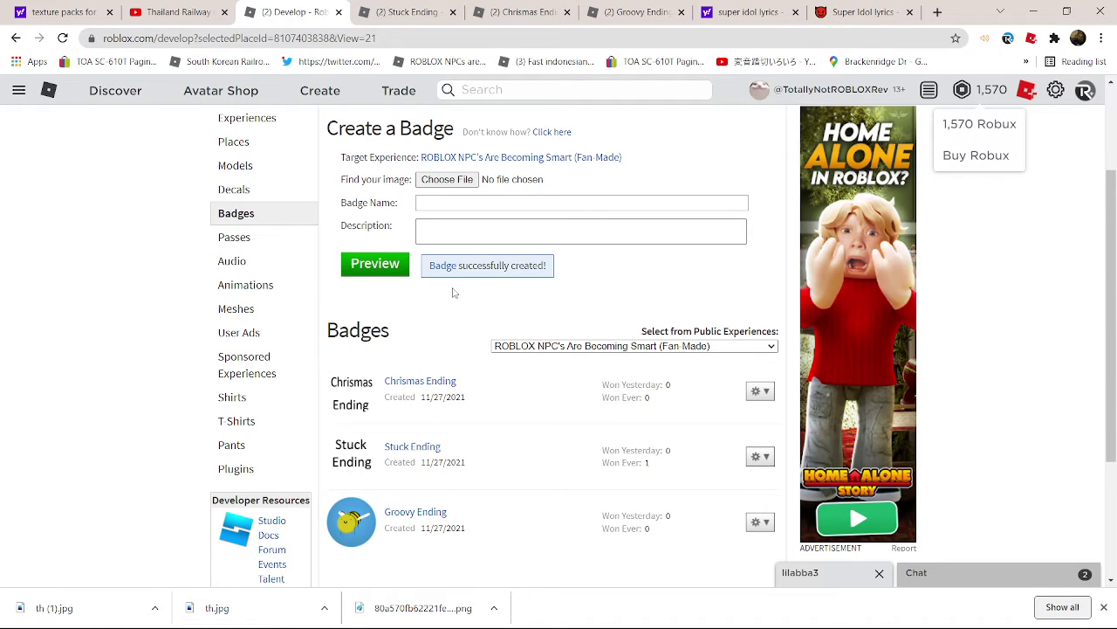
pyautogui.rightClick(423, 383)
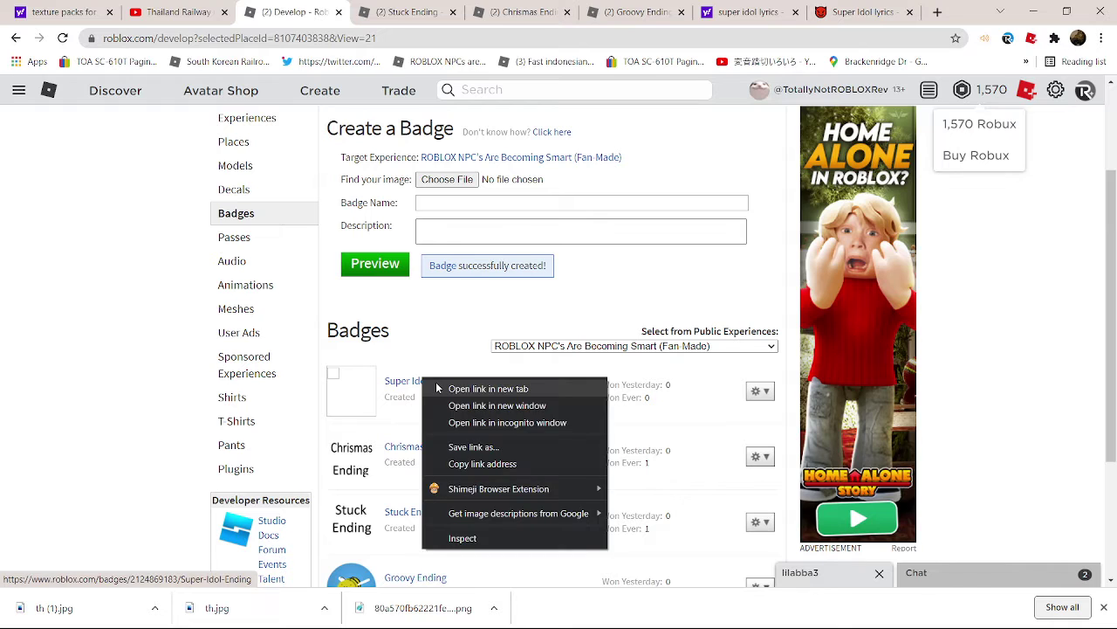
pyautogui.click(463, 390)
pyautogui.click(392, 11)
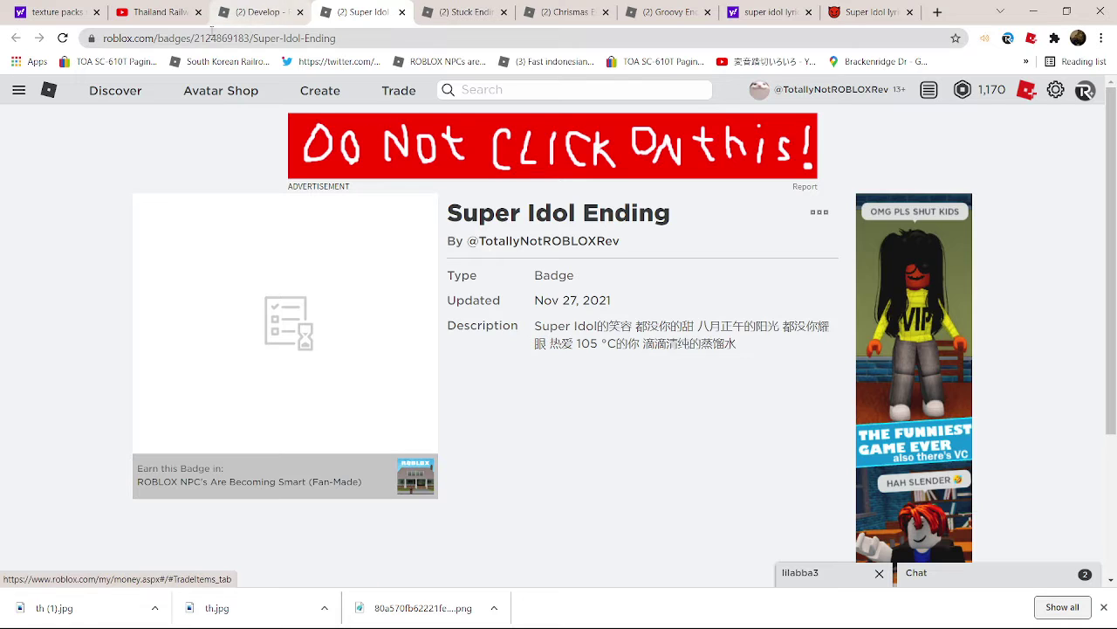
pyautogui.moveTo(248, 38); pyautogui.dragTo(200, 39)
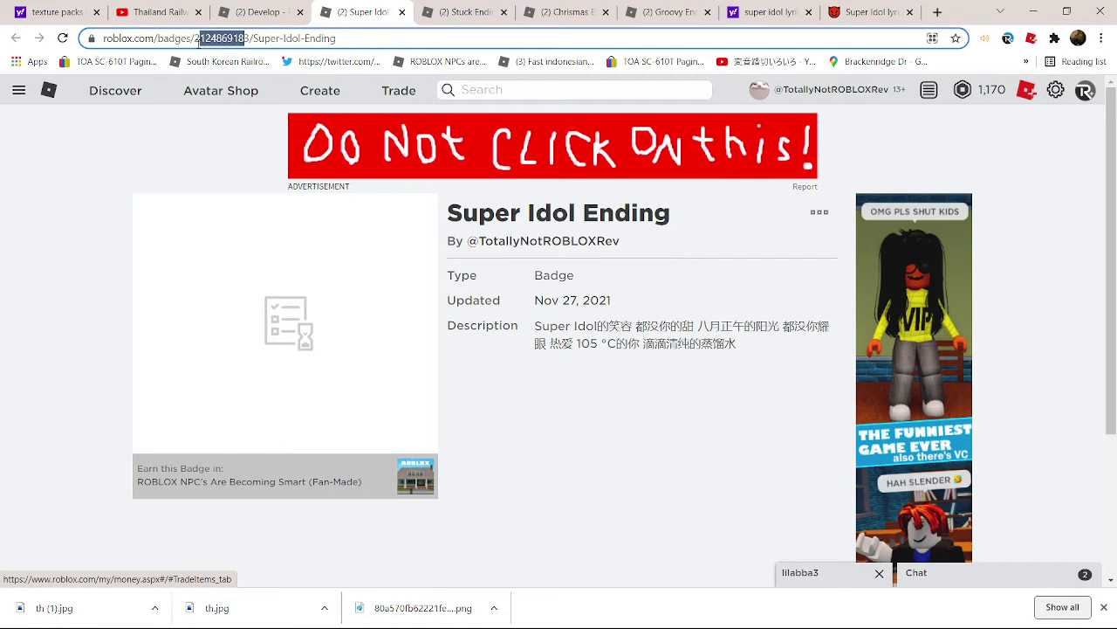
pyautogui.click(205, 39)
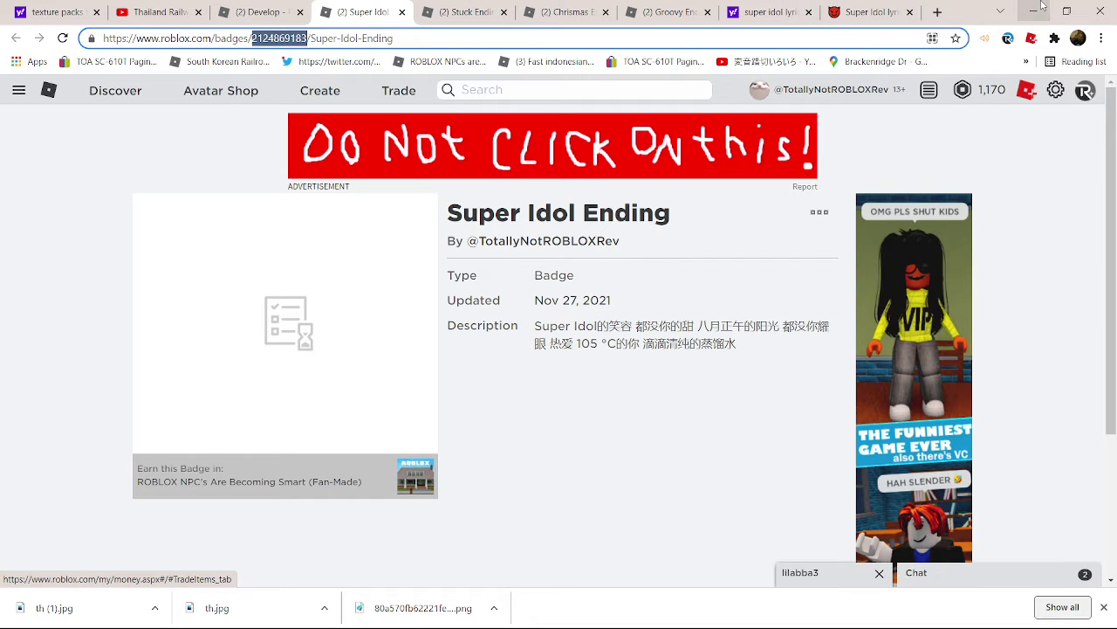
# Switch to the Roblox Studio window with the ROBLOX NPC's Are Becoming Smart (Fan-Made) place
pyautogui.click(1043, 7)
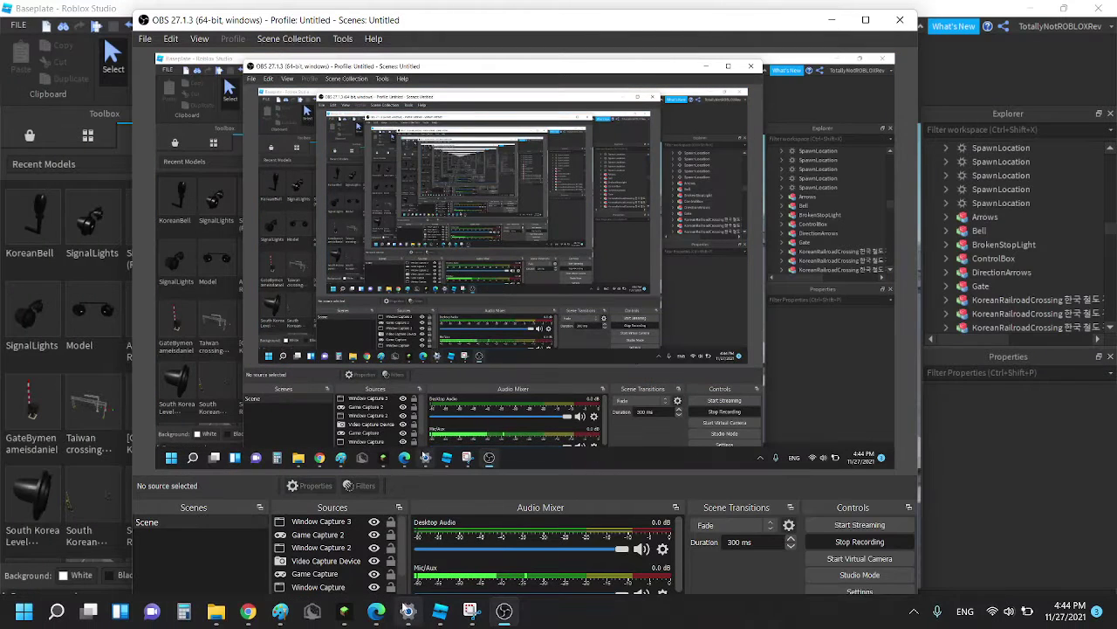
pyautogui.click(249, 611)
pyautogui.moveTo(440, 611)
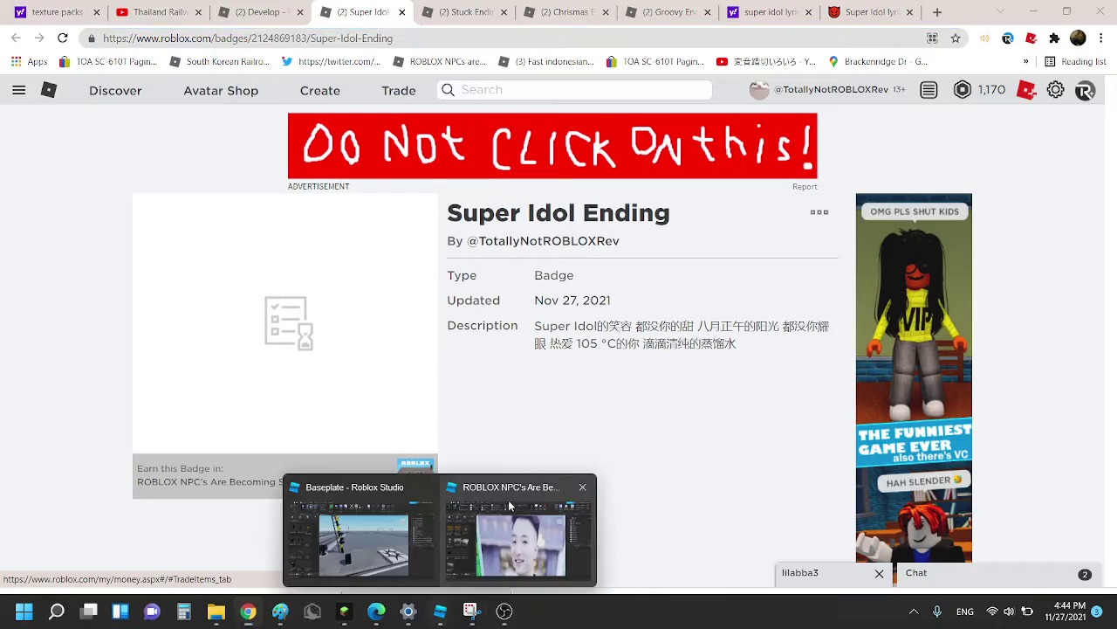
pyautogui.click(533, 550)
# Move the BadgeAwarder over to the portrait block so it surrounds it, and stretch it upward to the block's full height
pyautogui.moveTo(581, 394); pyautogui.dragTo(573, 389, button='right')
pyautogui.scroll(-3, 573, 389)
pyautogui.scroll(-10, 572, 389)
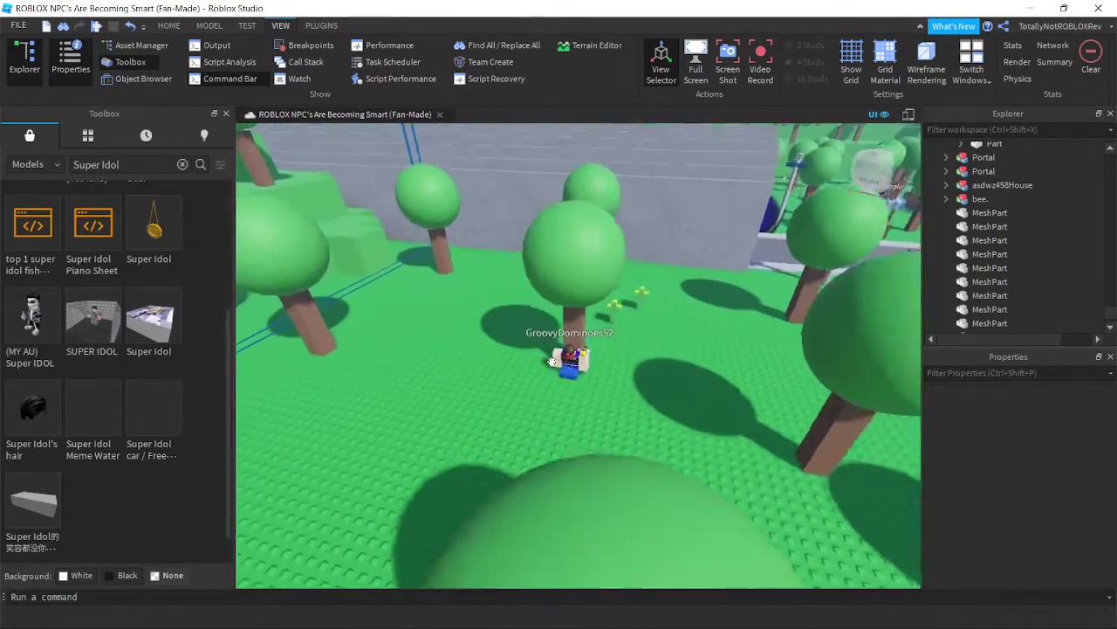
pyautogui.click(589, 337)
pyautogui.moveTo(590, 338); pyautogui.dragTo(590, 337, button='right')
pyautogui.scroll(10, 590, 338)
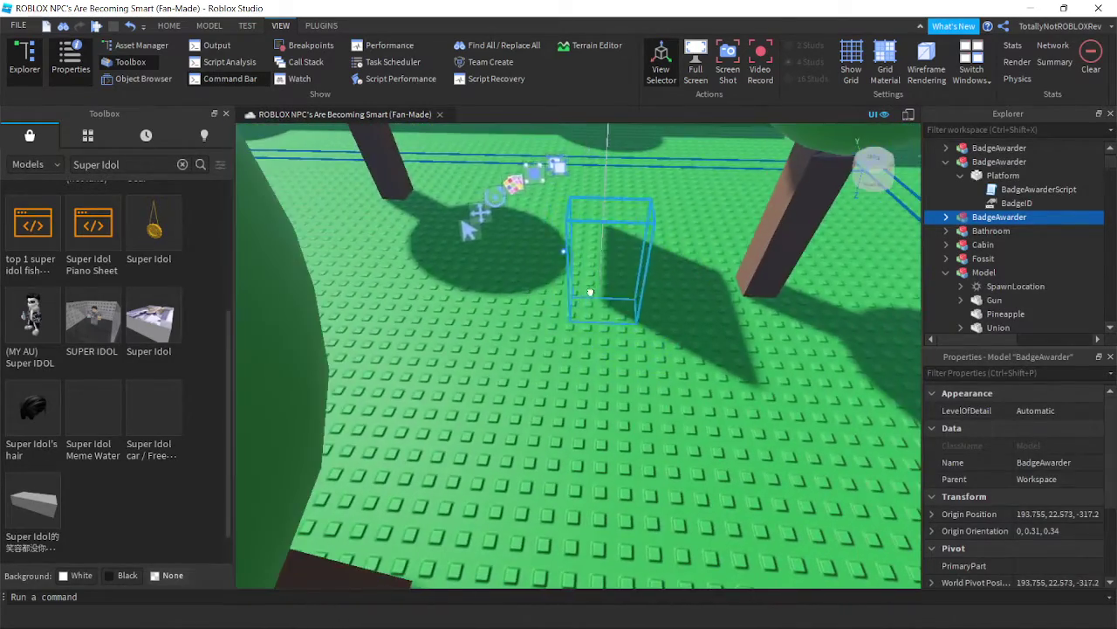
pyautogui.scroll(5, 517, 379)
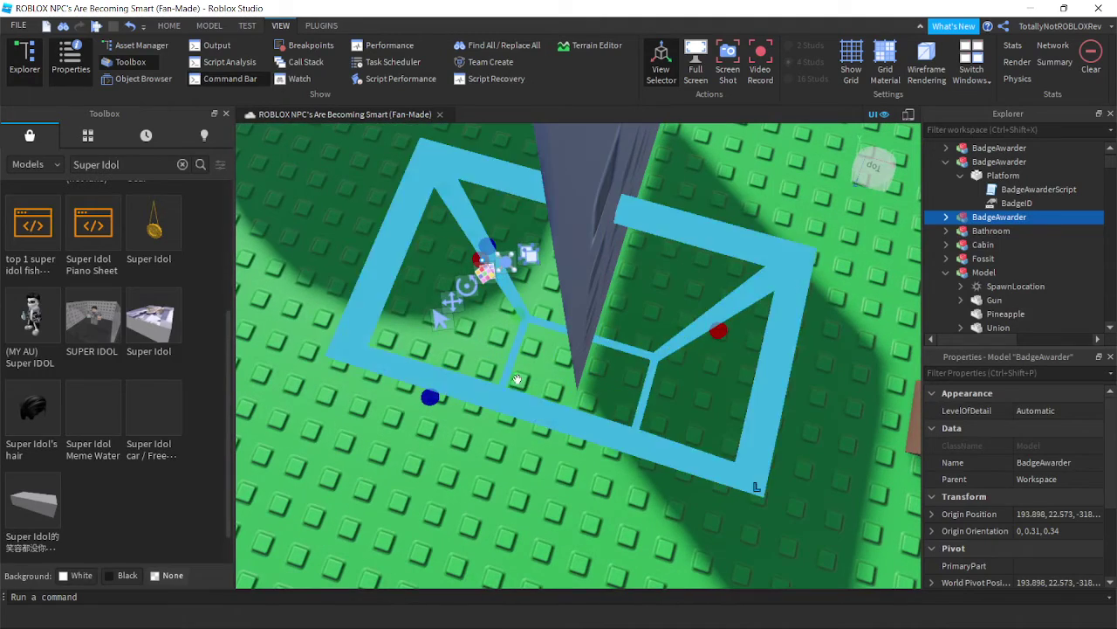
pyautogui.scroll(-1, 447, 411)
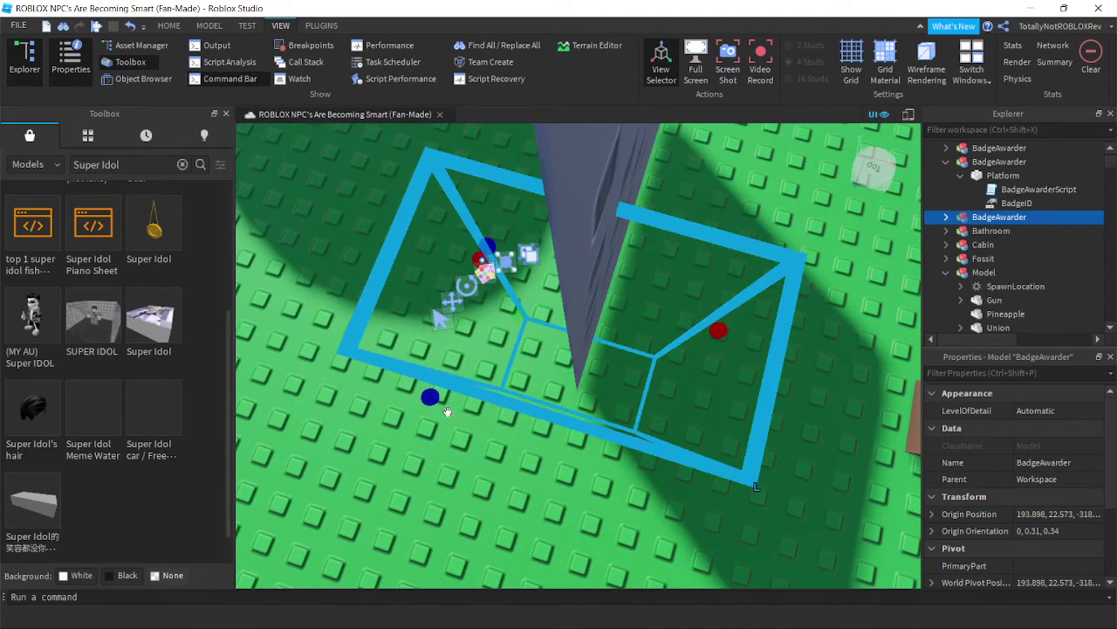
pyautogui.moveTo(433, 397); pyautogui.dragTo(576, 308, button='right')
pyautogui.scroll(-3, 569, 298)
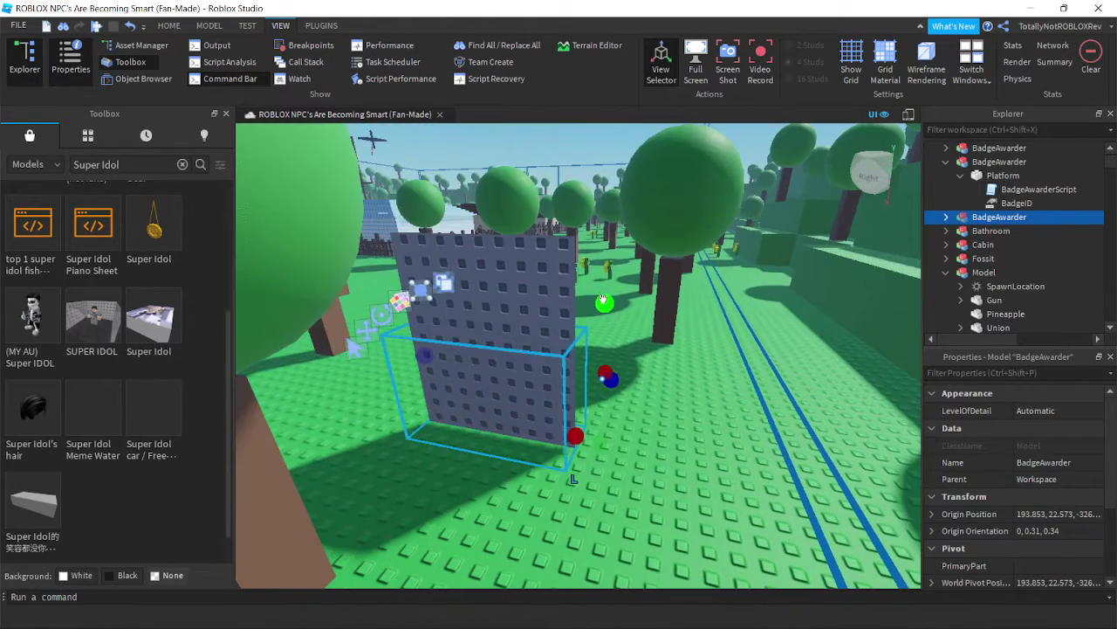
pyautogui.moveTo(603, 298); pyautogui.dragTo(604, 201)
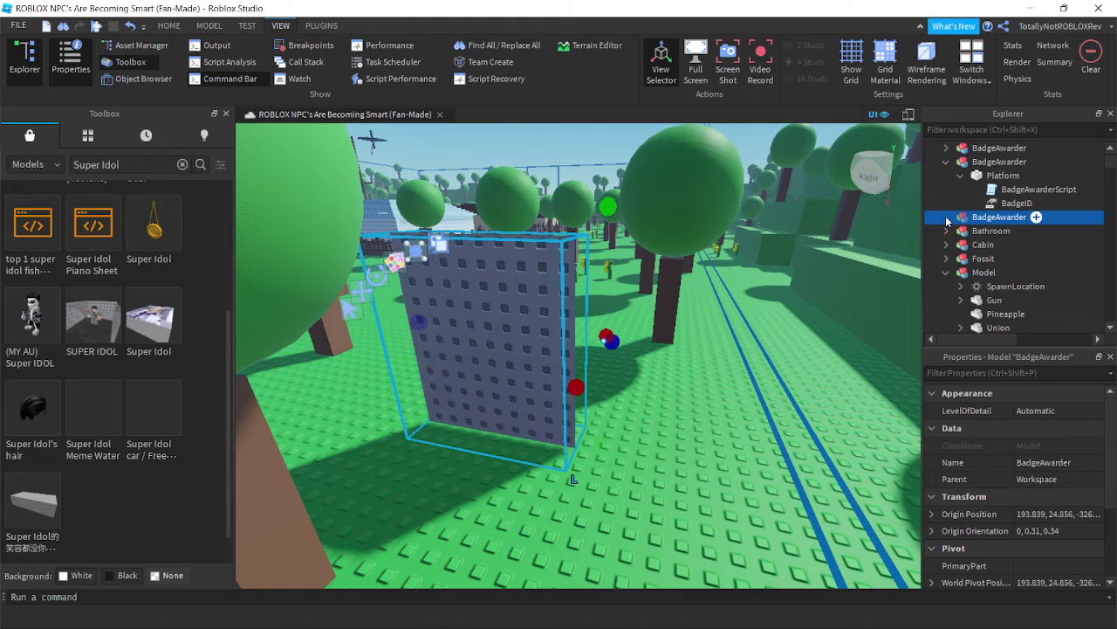
# Turn on Anchored and turn off CanCollide for the Platform part inside the portrait's BadgeAwarder
pyautogui.click(947, 216)
pyautogui.click(1003, 231)
pyautogui.scroll(-10, 1034, 523)
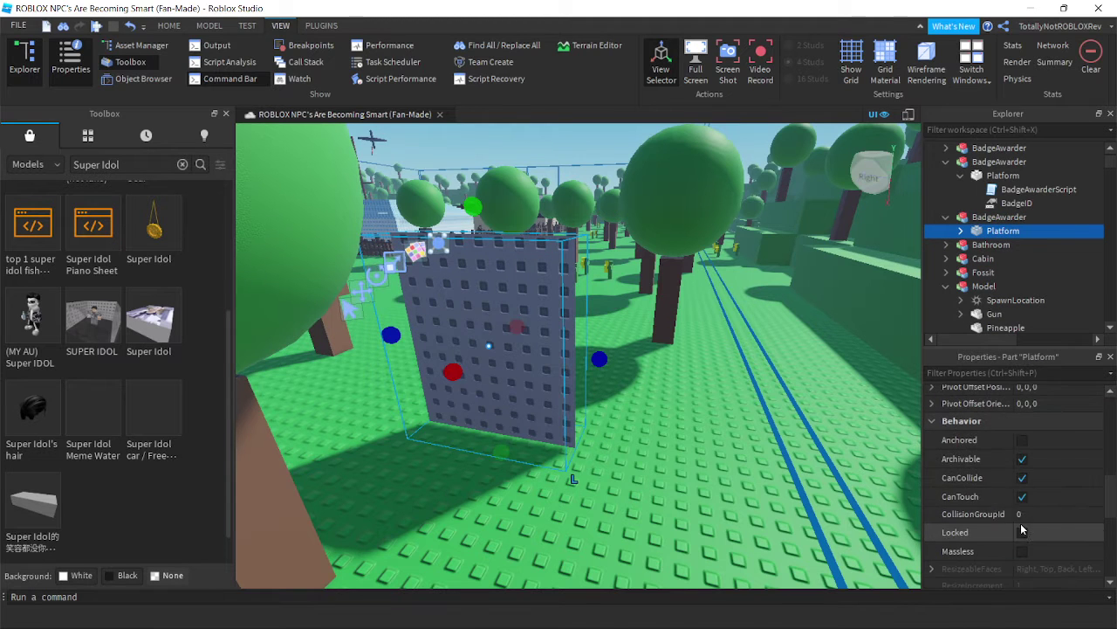
pyautogui.click(1022, 477)
pyautogui.click(1022, 440)
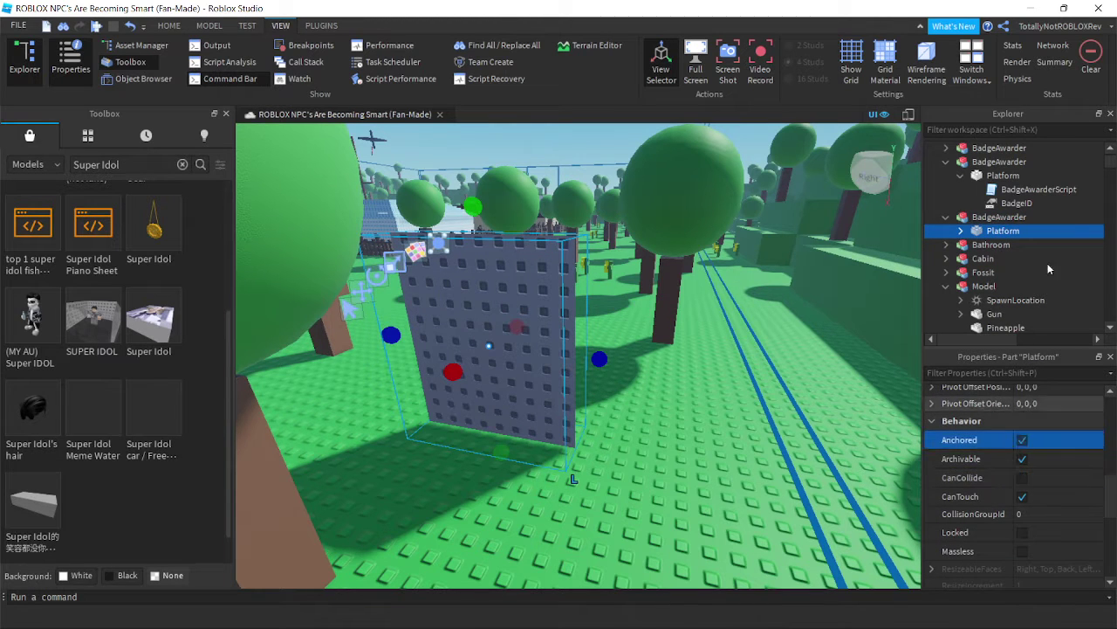
# Select the BadgeID inside the portrait's BadgeAwarder Platform and open its Value for editing
pyautogui.click(960, 231)
pyautogui.click(1012, 258)
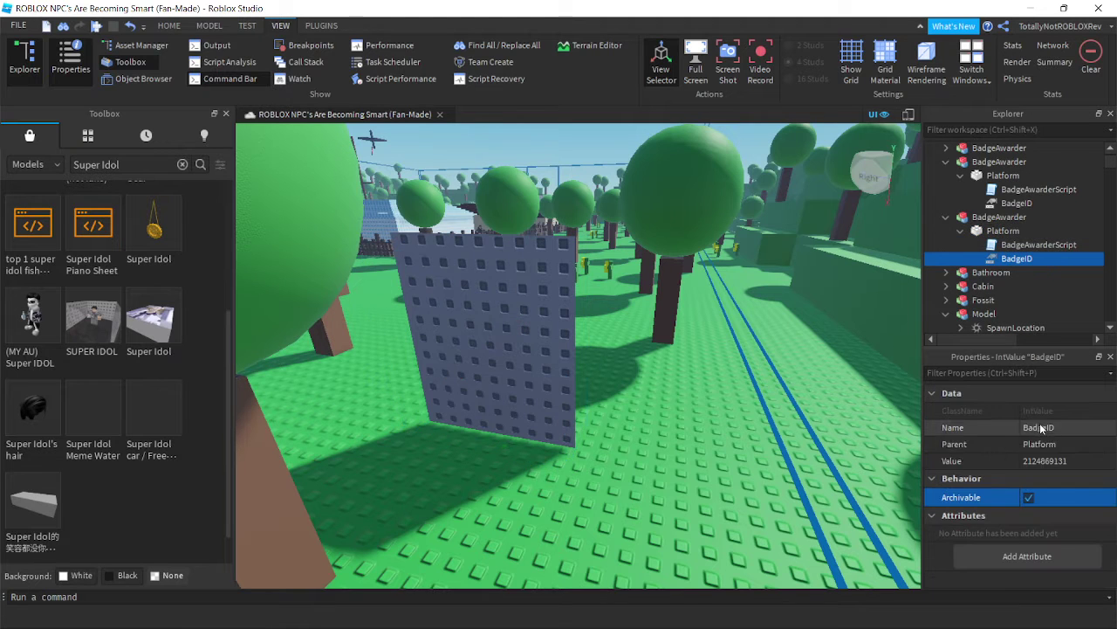
pyautogui.click(1047, 444)
pyautogui.click(1081, 461)
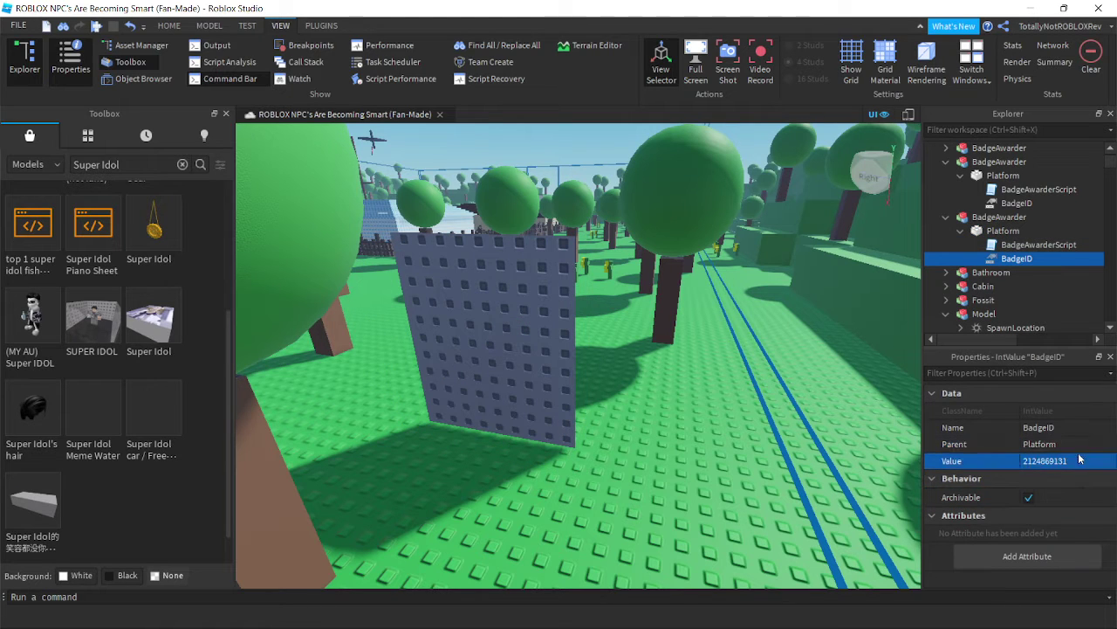
# Examine the portrait block from its front side and from a distance among the surrounding trees
pyautogui.moveTo(711, 277); pyautogui.dragTo(711, 277, button='right')
pyautogui.click(621, 203)
pyautogui.moveTo(620, 202); pyautogui.dragTo(620, 213, button='right')
pyautogui.click(621, 203)
pyautogui.press('w')
pyautogui.press('w')
pyautogui.press('w')
pyautogui.press('s')
pyautogui.press('w')
pyautogui.press('w')
pyautogui.press('s')
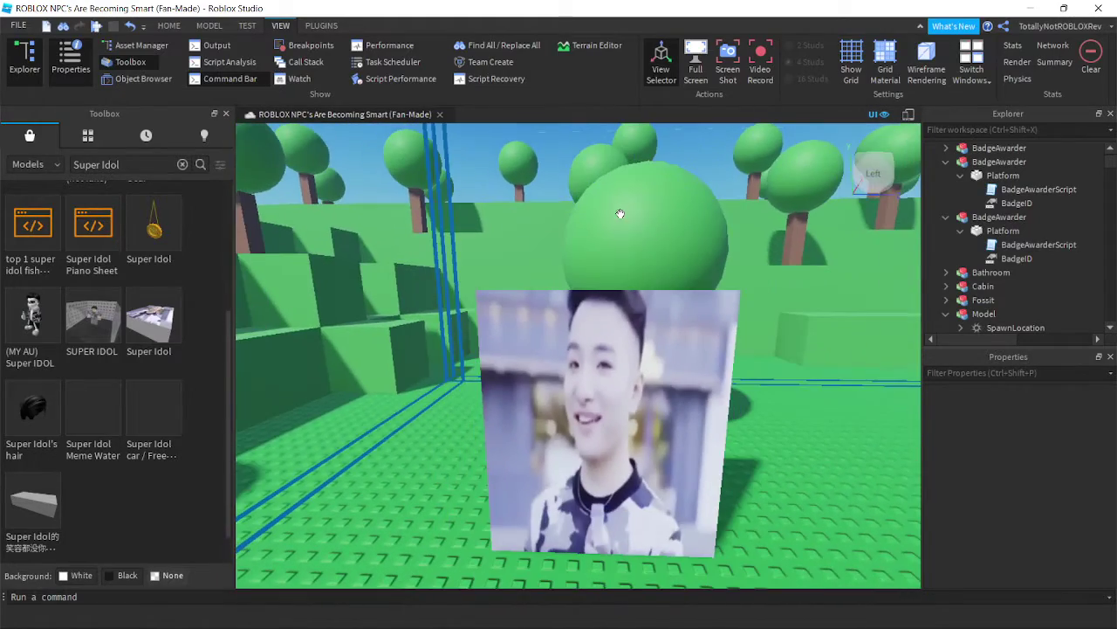
pyautogui.press('s')
pyautogui.press('d')
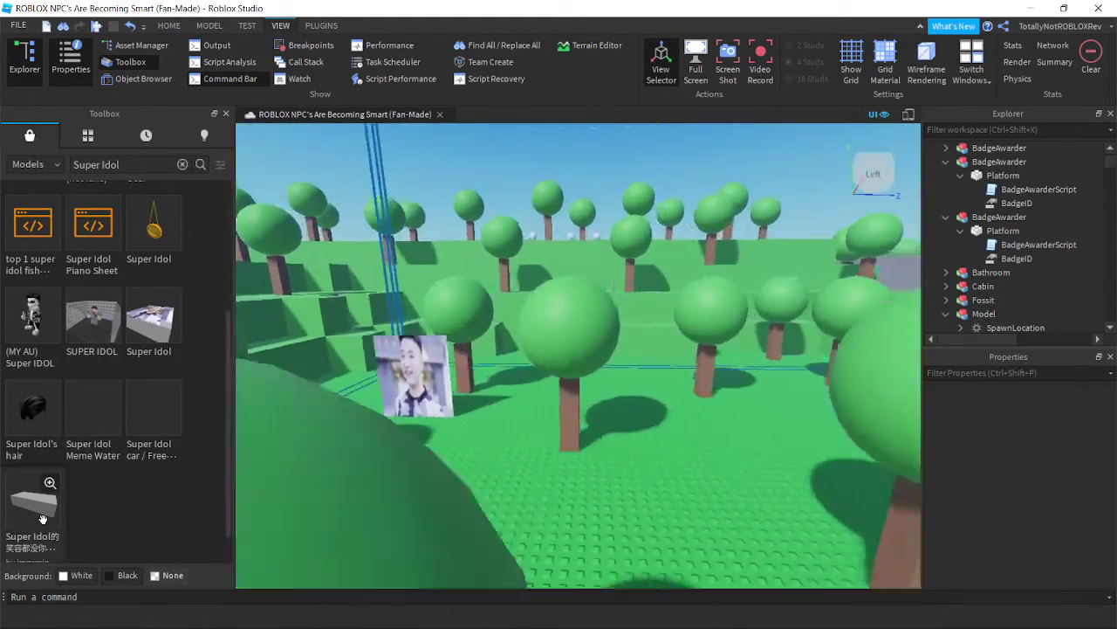
# Insert the "Super Idol的笑容都没你" toolbox model, examine its BillboardGui and TextLabel, and delete the whole part
pyautogui.click(42, 519)
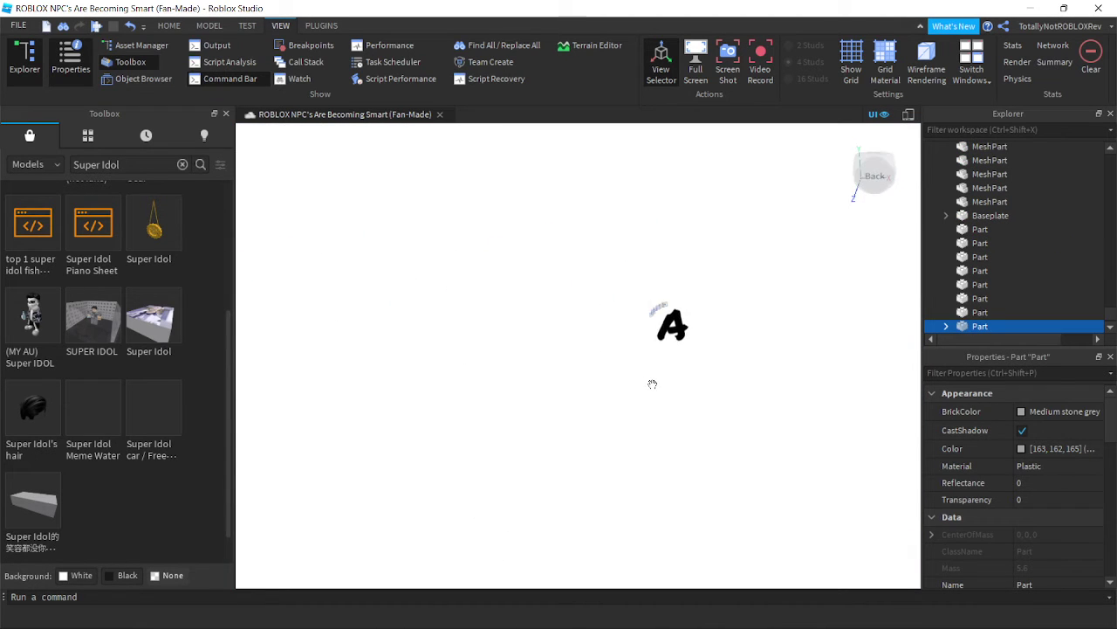
pyautogui.moveTo(652, 384); pyautogui.dragTo(737, 374, button='right')
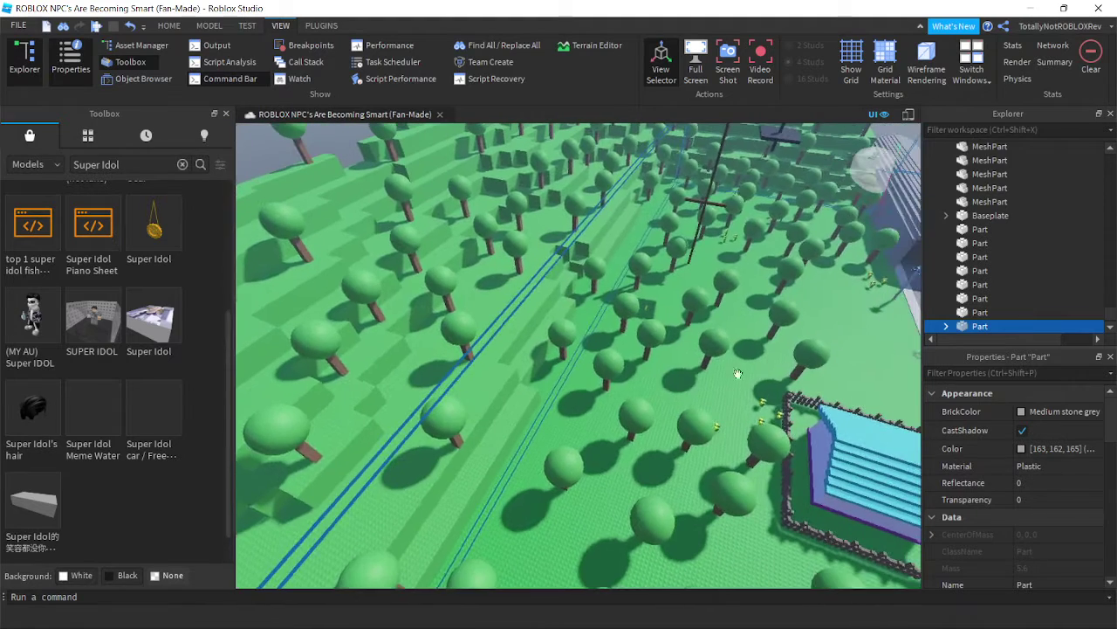
pyautogui.click(946, 326)
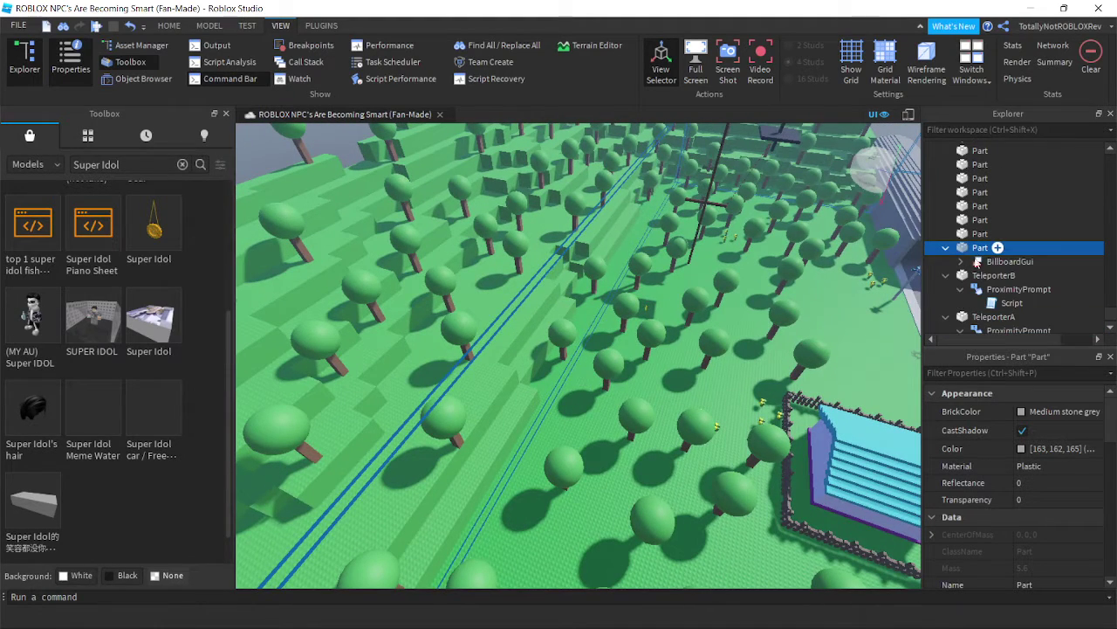
pyautogui.click(961, 261)
pyautogui.click(989, 276)
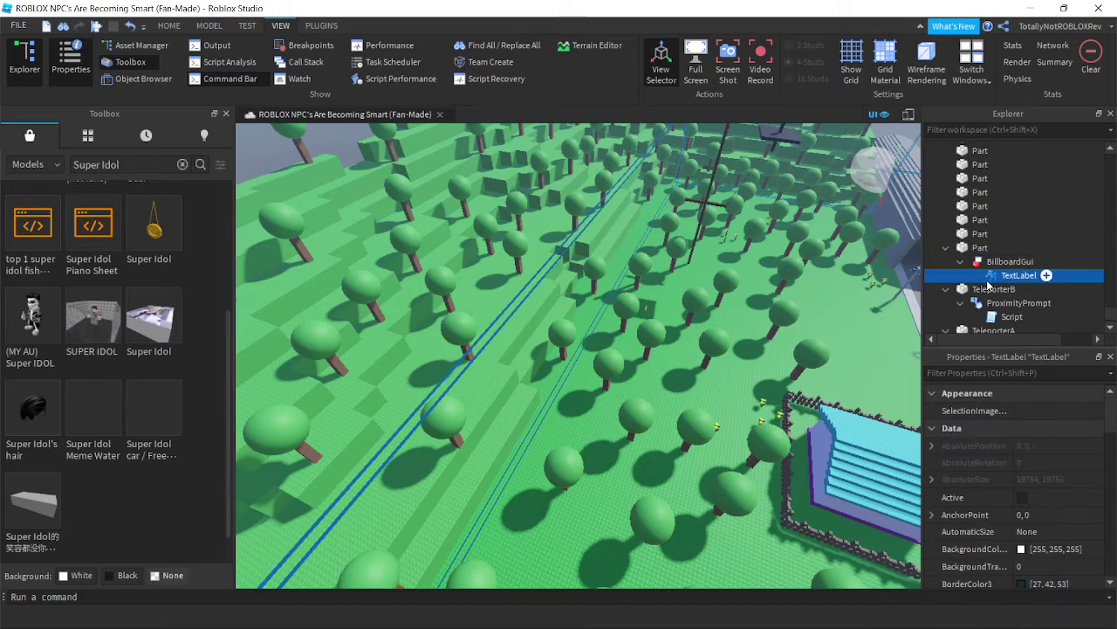
pyautogui.click(981, 249)
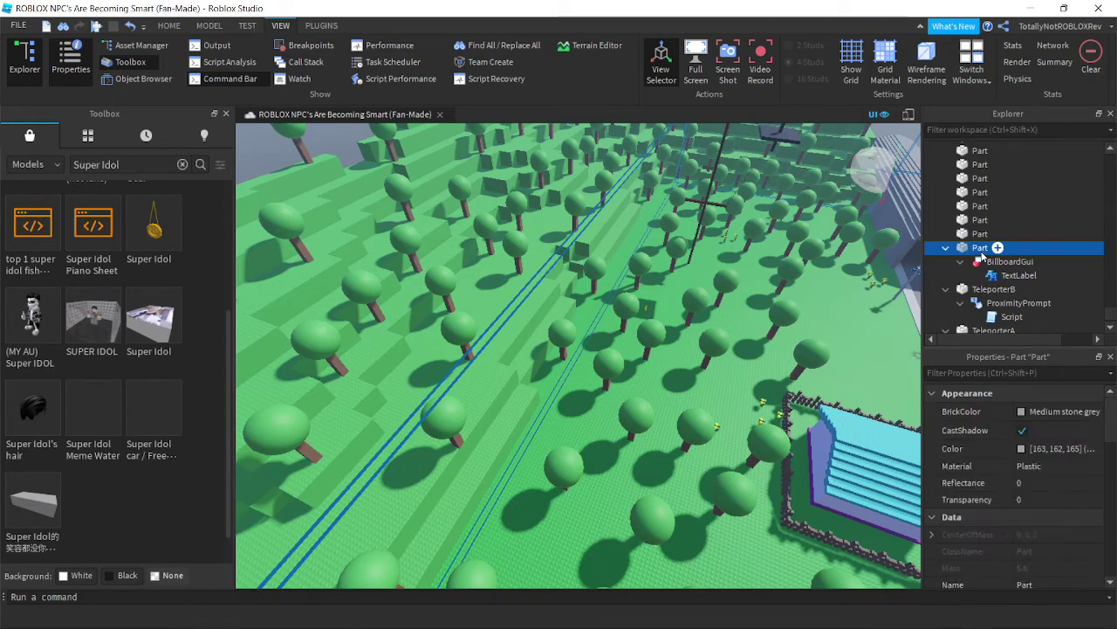
pyautogui.press('Delete')
# Insert the SUPER IDOL character model from the toolbox on the street, look it over, and delete it
pyautogui.moveTo(783, 289); pyautogui.dragTo(721, 303, button='right')
pyautogui.press('w')
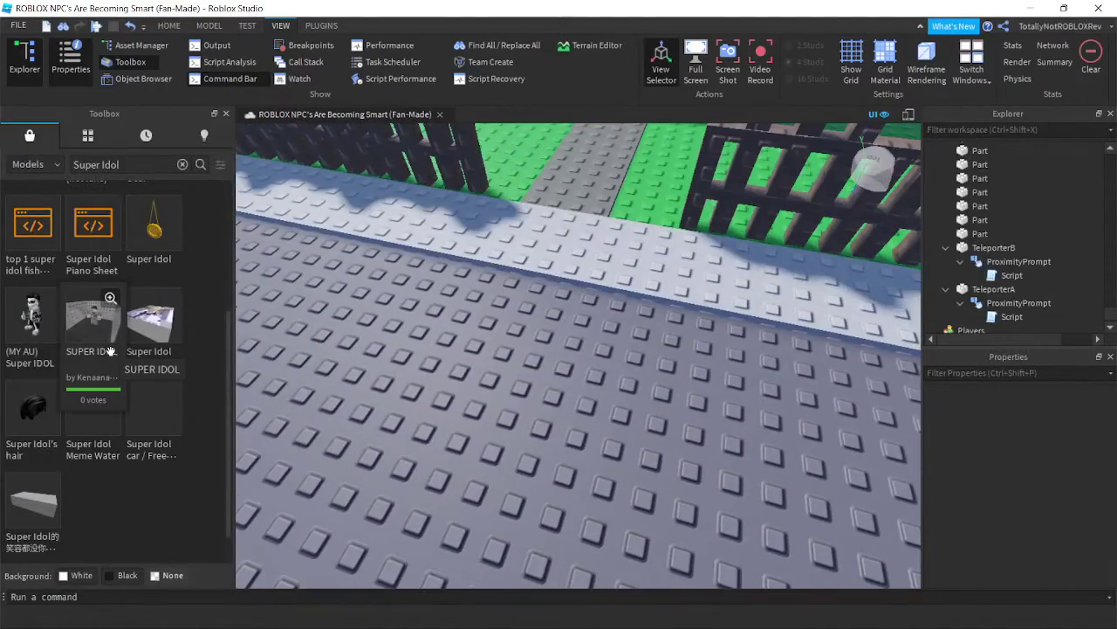
pyautogui.click(145, 350)
pyautogui.scroll(10, 510, 353)
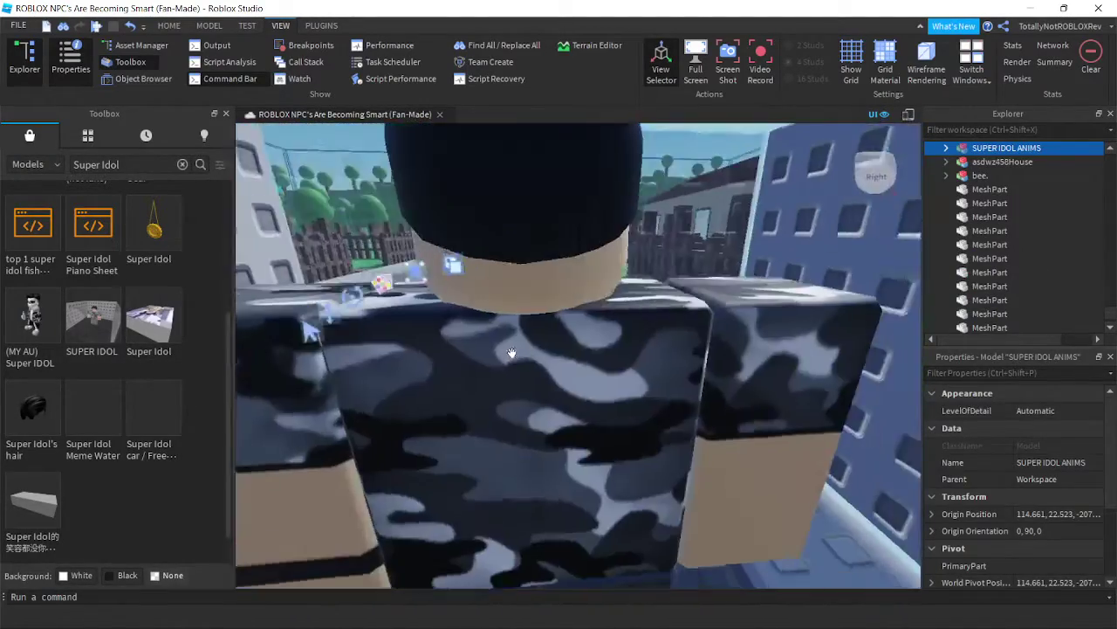
pyautogui.moveTo(511, 353); pyautogui.dragTo(510, 355, button='right')
pyautogui.scroll(-3, 511, 353)
pyautogui.scroll(4, 511, 355)
pyautogui.scroll(-4, 511, 353)
pyautogui.scroll(-4, 511, 354)
pyautogui.scroll(-3, 512, 354)
pyautogui.scroll(3, 512, 354)
pyautogui.scroll(3, 512, 354)
pyautogui.press('Delete')
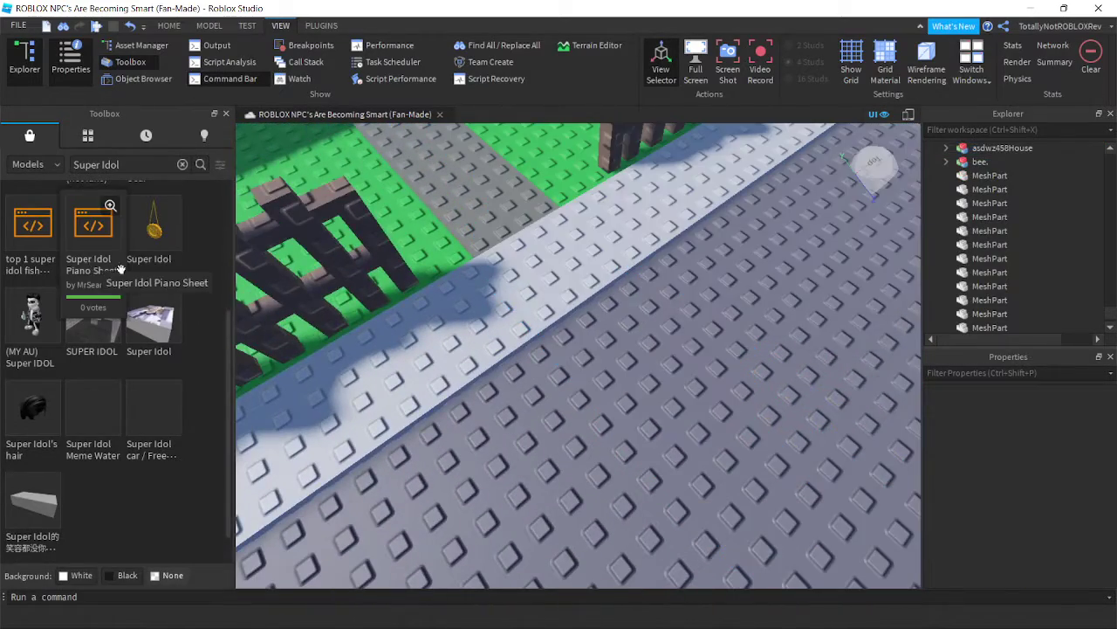
# Insert the Super Idol necklace model from the toolbox, look at it, and delete it
pyautogui.click(153, 260)
pyautogui.moveTo(518, 393); pyautogui.dragTo(517, 397, button='right')
pyautogui.press('Delete')
# Insert the Super Idol Piano Sheet model, open its Sheets script, select the script's whole text, and close it
pyautogui.click(98, 254)
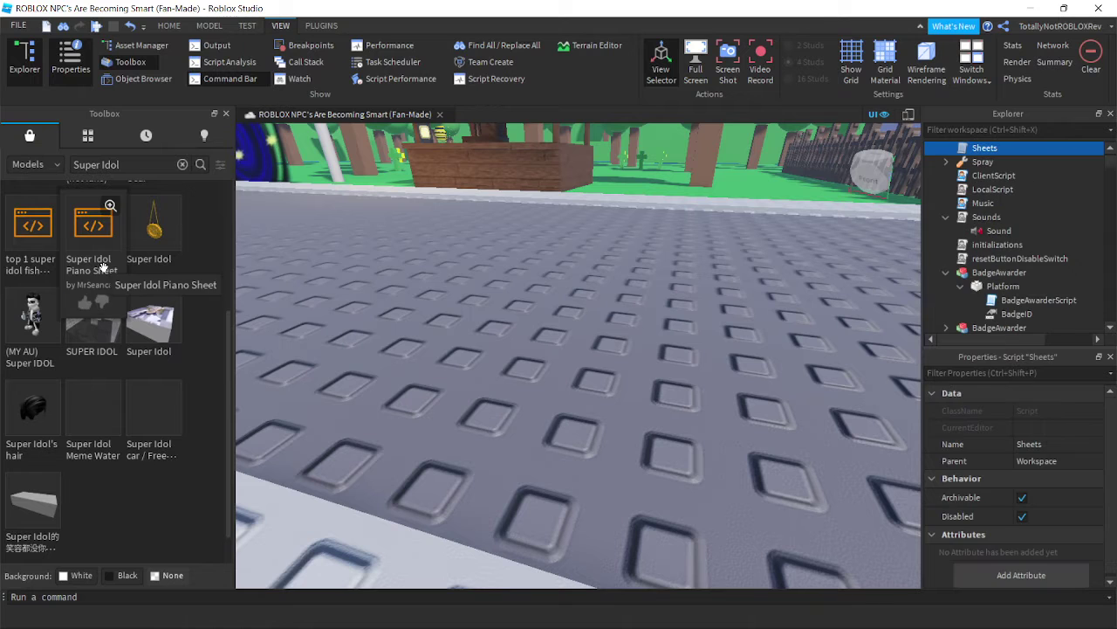
pyautogui.doubleClick(974, 150)
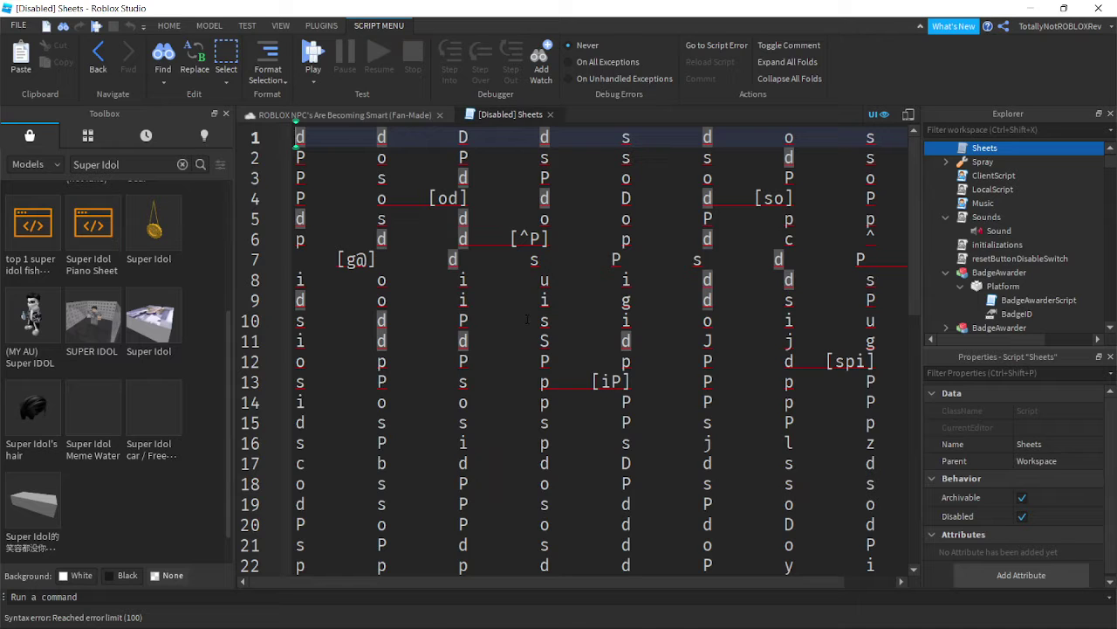
pyautogui.moveTo(527, 320); pyautogui.dragTo(698, 379)
pyautogui.scroll(-6, 529, 320)
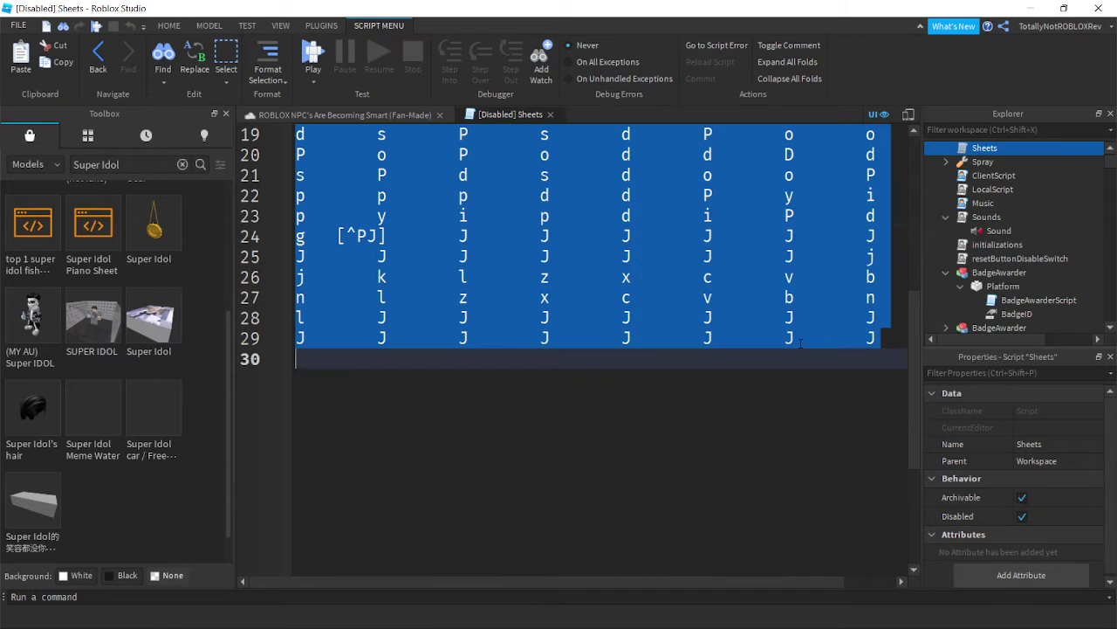
pyautogui.keyDown('shift'); pyautogui.moveTo(801, 343); pyautogui.dragTo(892, 331); pyautogui.keyUp('shift')
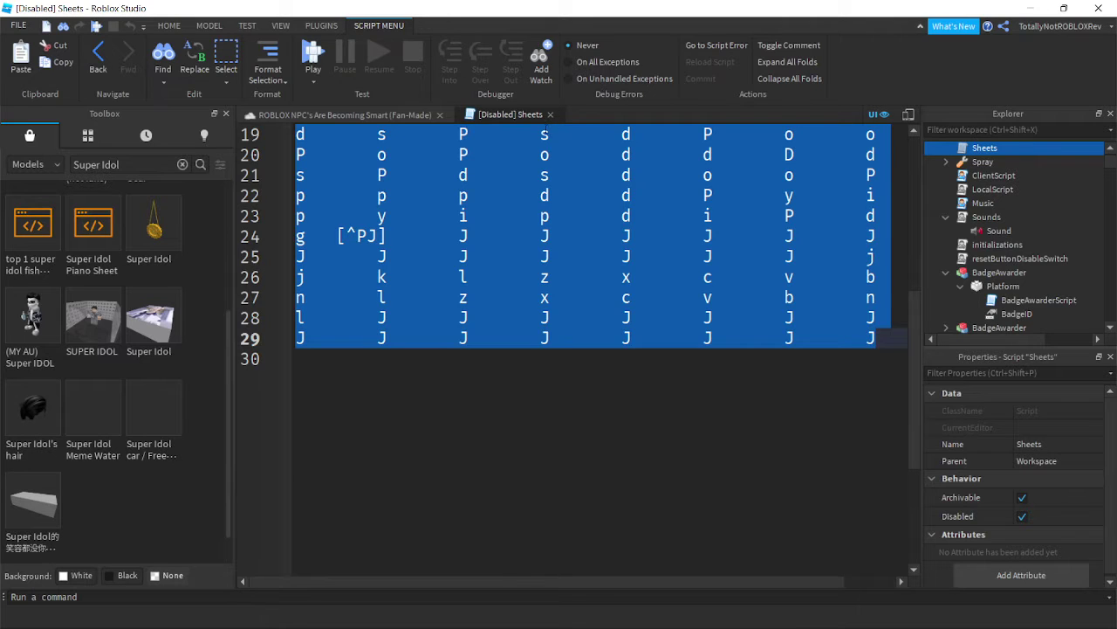
pyautogui.click(549, 115)
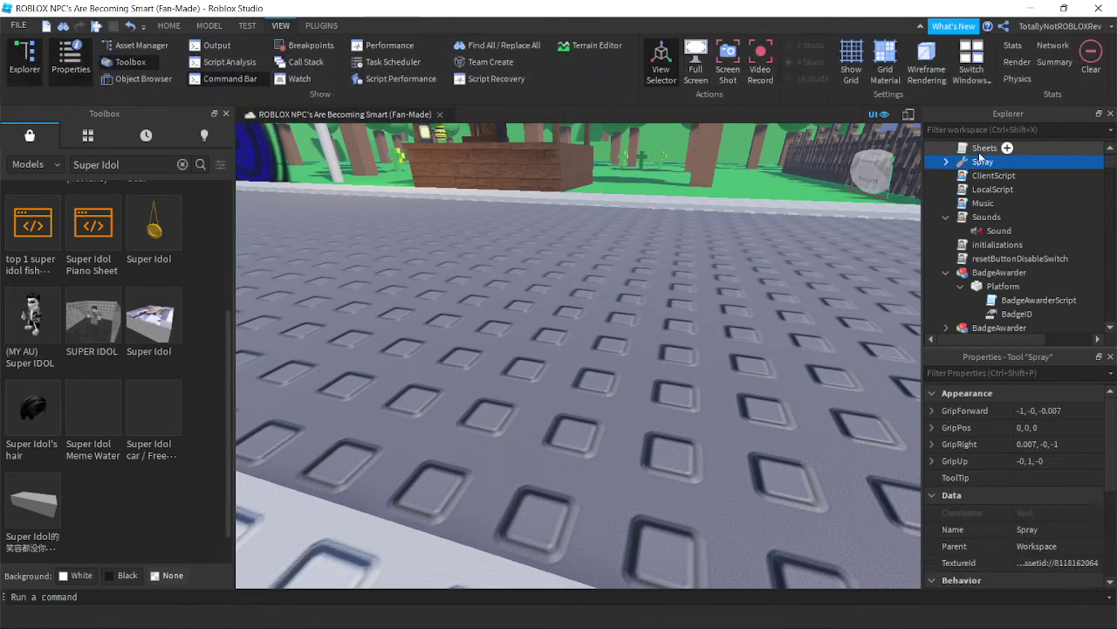
# Search the toolbox models for "Piano"
pyautogui.scroll(-6, 642, 337)
pyautogui.moveTo(643, 337); pyautogui.dragTo(648, 344, button='right')
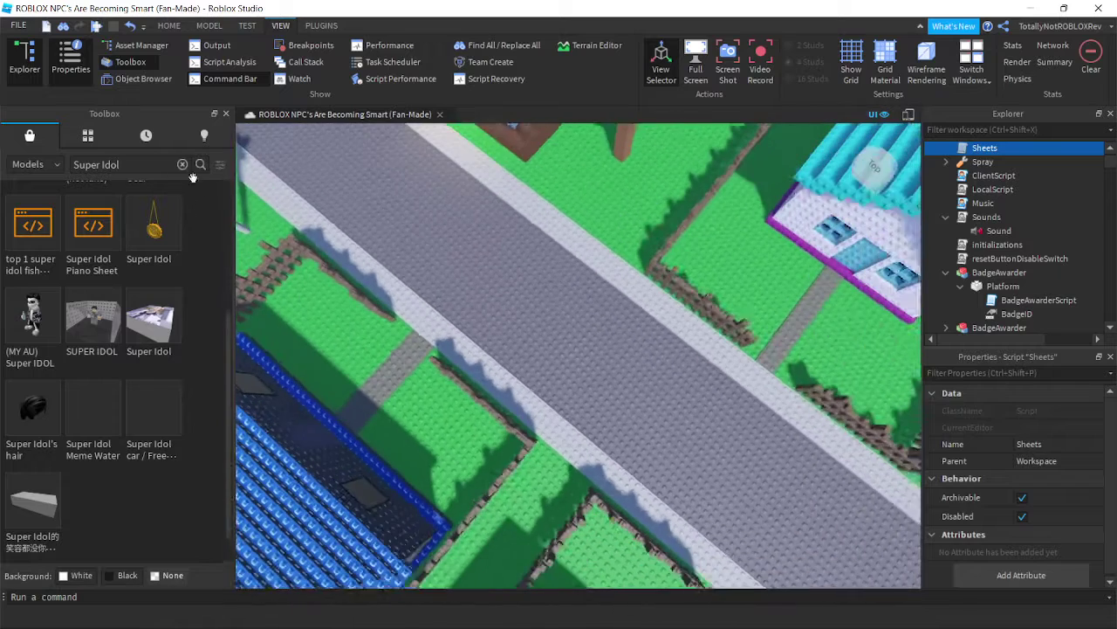
pyautogui.click(182, 165)
pyautogui.write('Piiano')
pyautogui.press('Return')
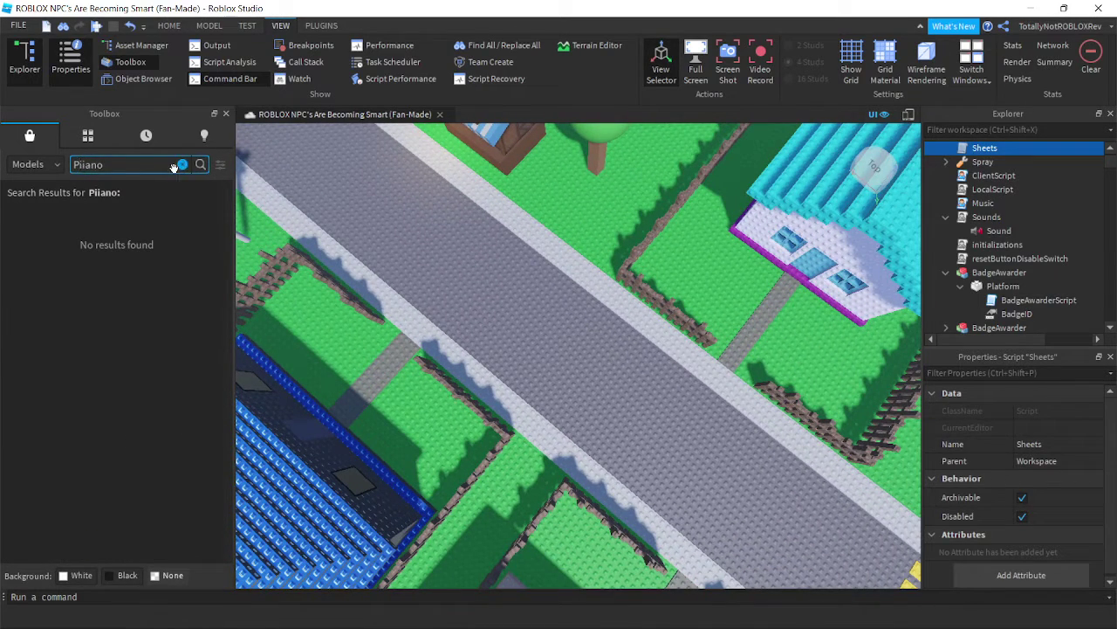
pyautogui.press('BackSpace')
pyautogui.press('Return')
# Insert the "Piano [working]" model on the street beside the market stall, look it over, and delete it
pyautogui.moveTo(471, 306); pyautogui.dragTo(486, 320, button='right')
pyautogui.press('w')
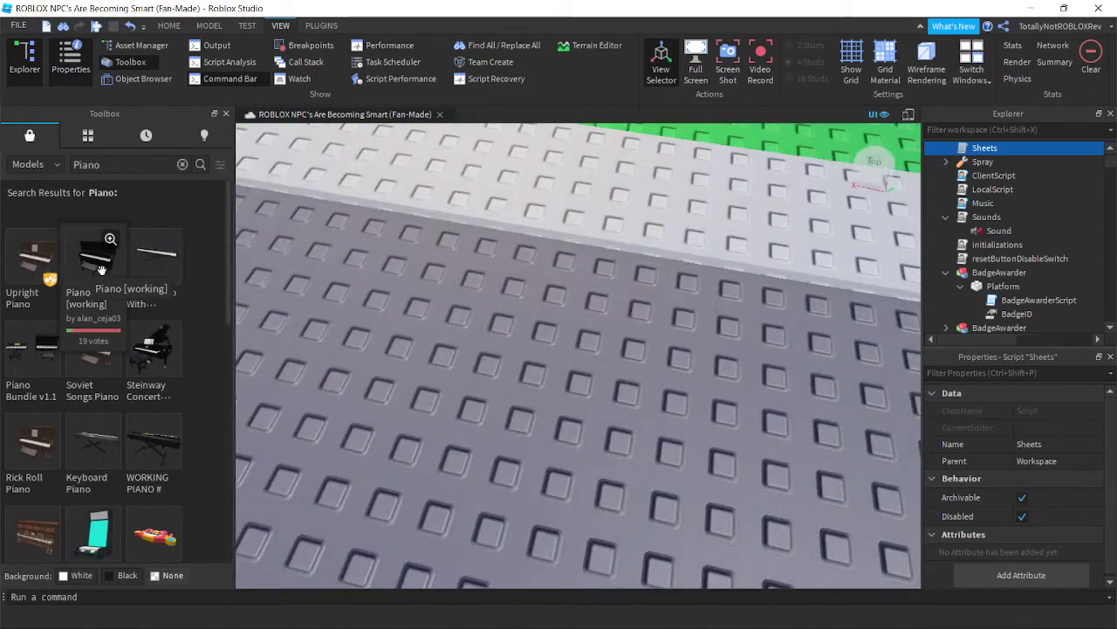
pyautogui.click(98, 261)
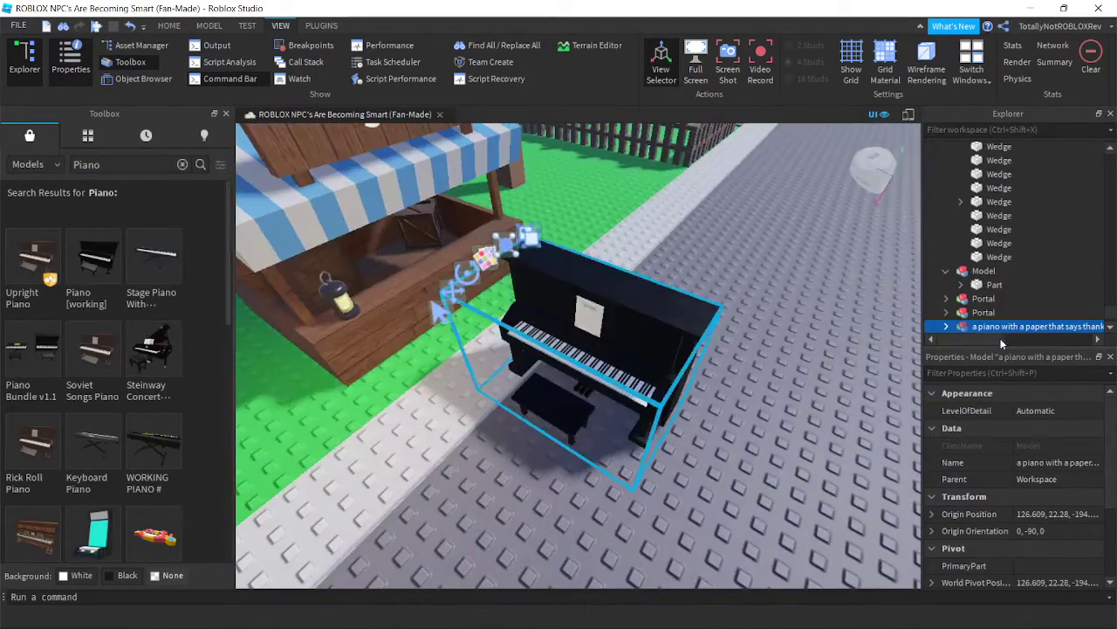
pyautogui.moveTo(990, 341); pyautogui.dragTo(948, 343)
pyautogui.press('Delete')
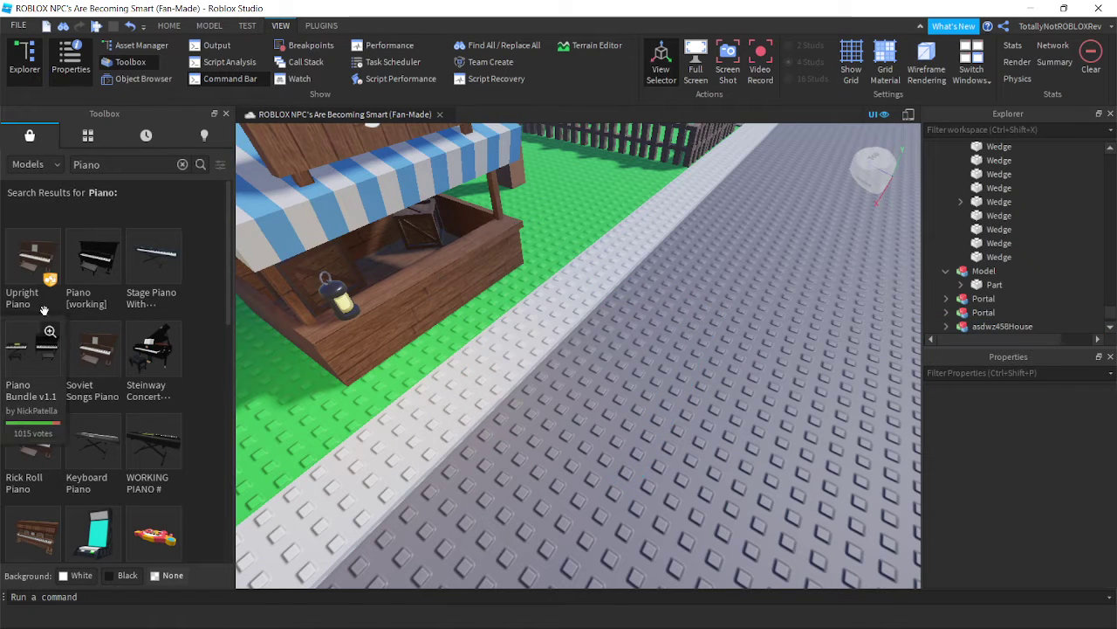
# Insert the Upright Piano model on the street and open its PianoScript
pyautogui.click(40, 266)
pyautogui.press('d')
pyautogui.moveTo(643, 383); pyautogui.dragTo(698, 398)
pyautogui.click(947, 326)
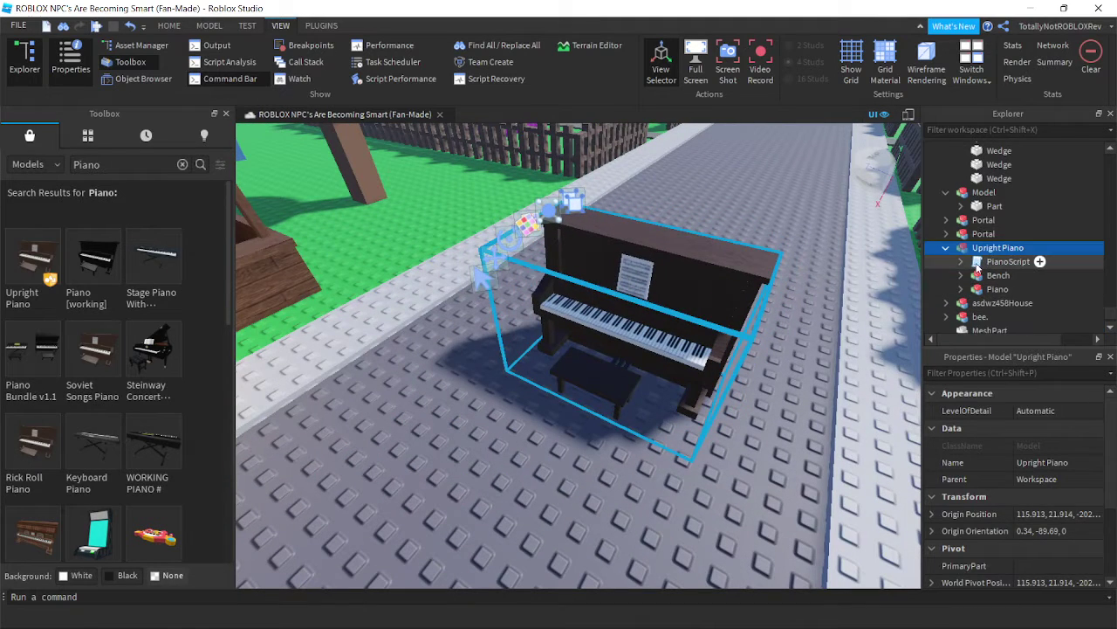
pyautogui.doubleClick(966, 261)
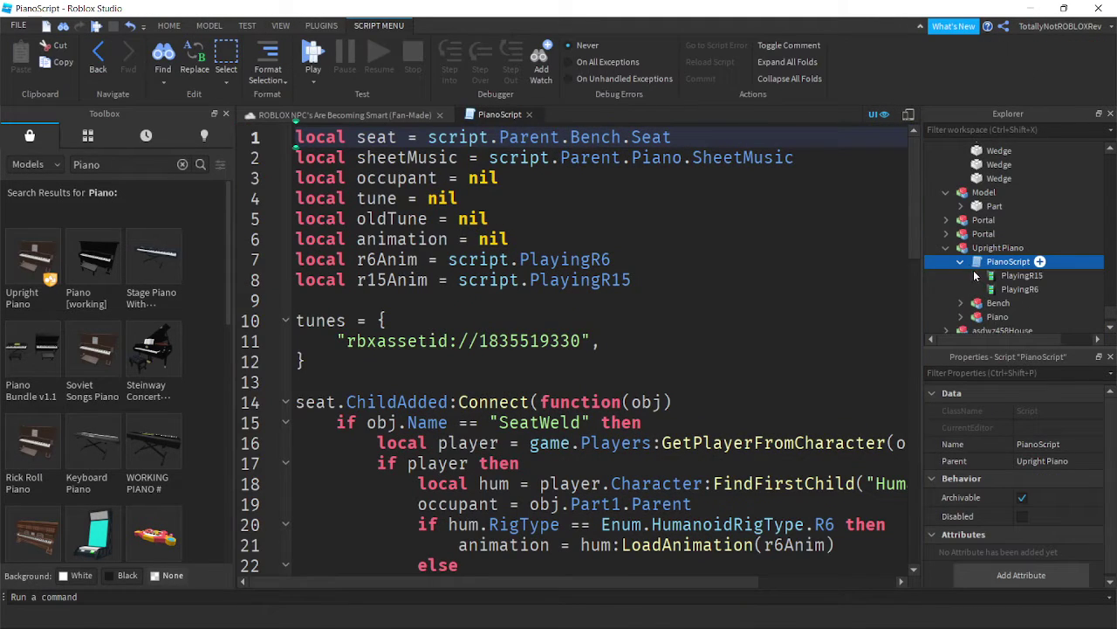
# Select the Sound inside the upright piano's SheetMusic part and preview its audio
pyautogui.click(961, 316)
pyautogui.scroll(-2, 976, 262)
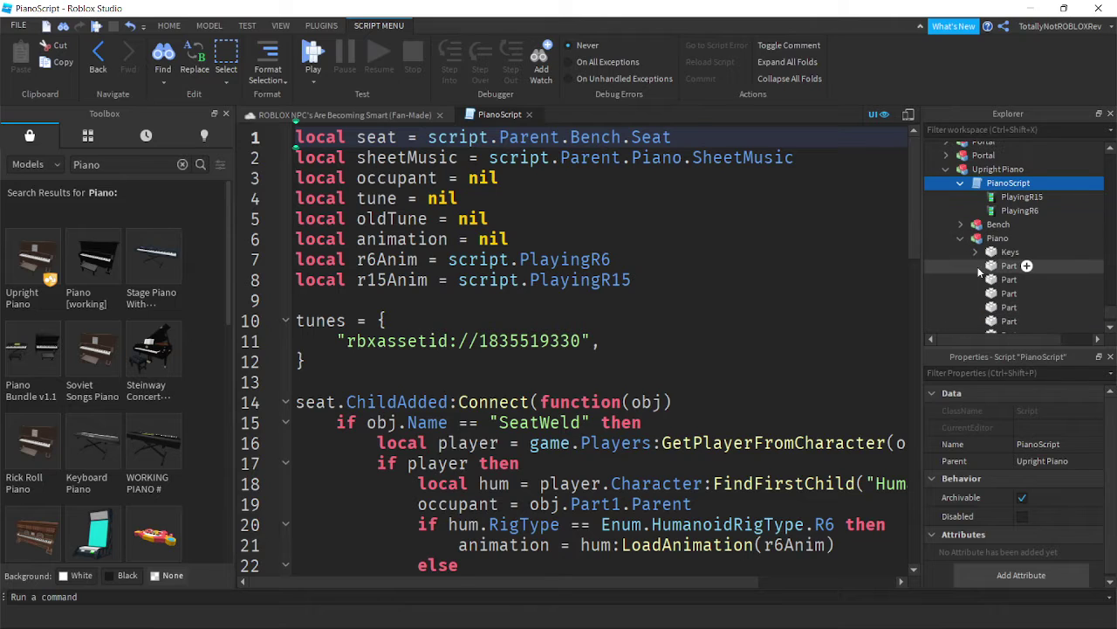
pyautogui.scroll(-10, 978, 258)
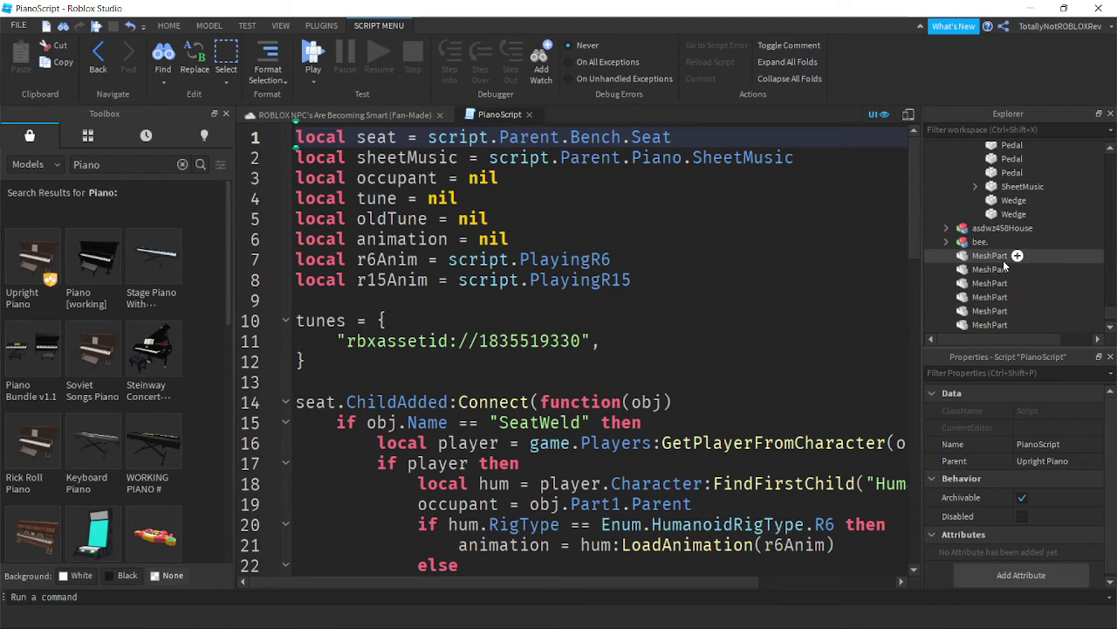
pyautogui.click(975, 186)
pyautogui.click(1026, 199)
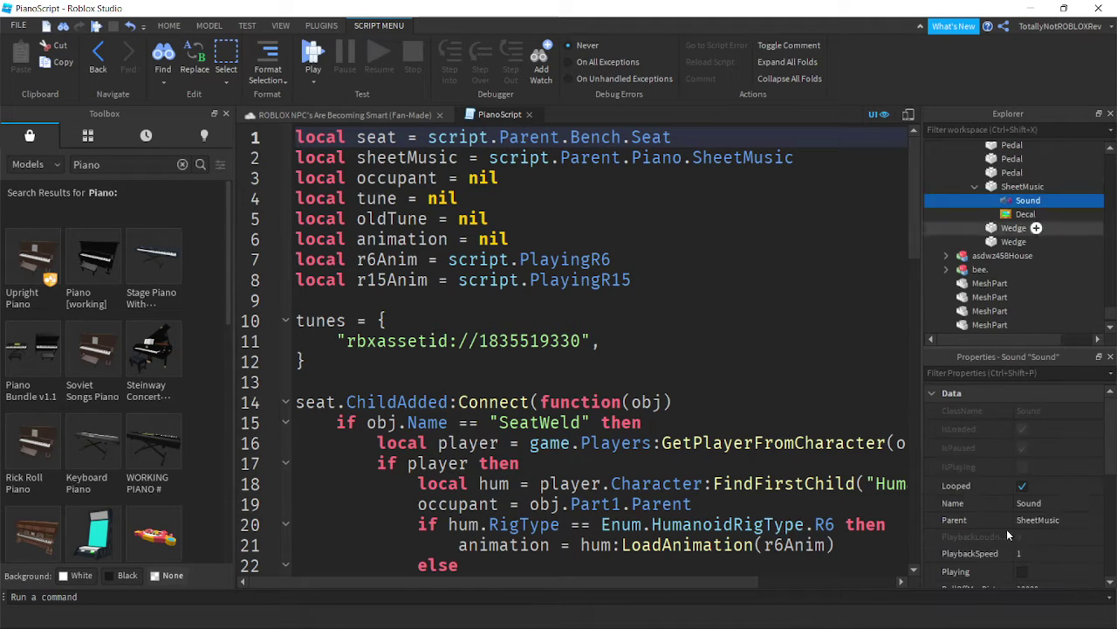
pyautogui.scroll(-3, 1036, 540)
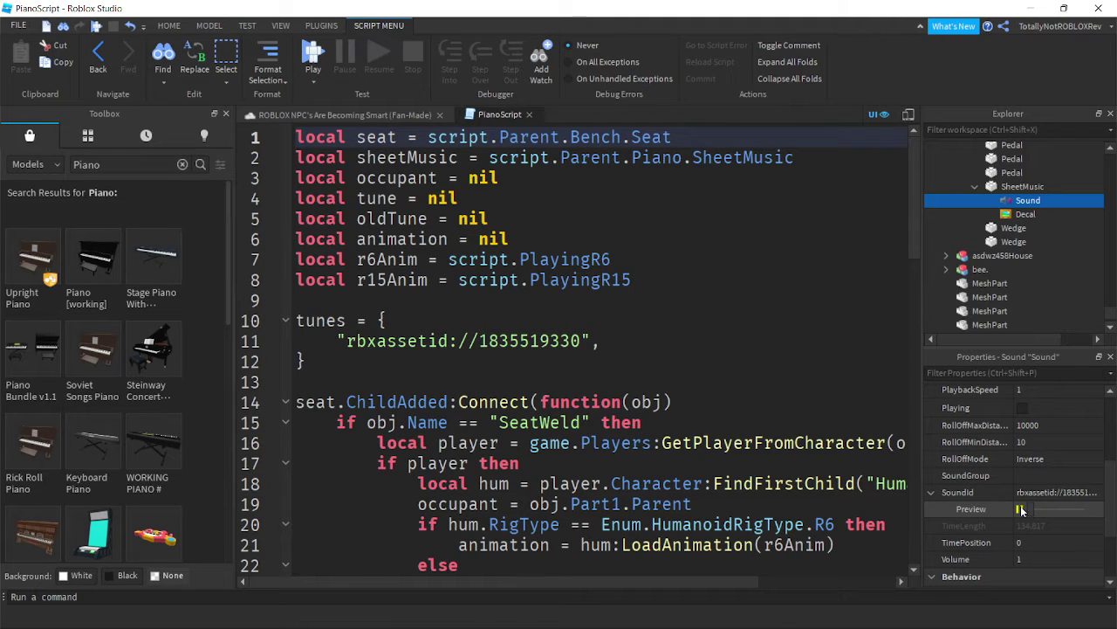
pyautogui.click(1022, 510)
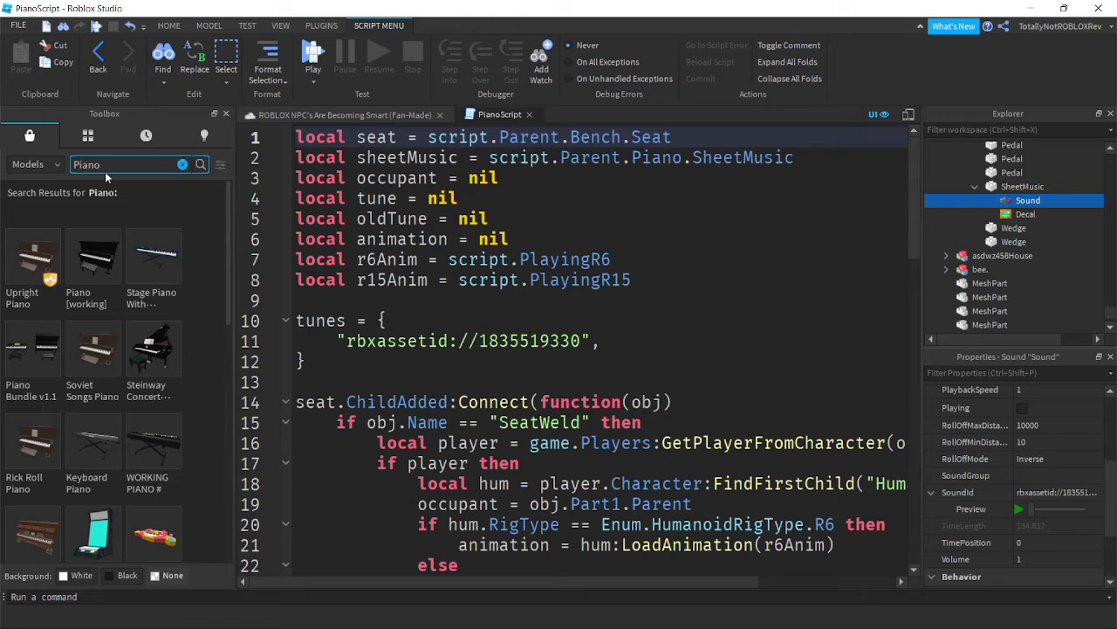
# Search the toolbox's audio for "Super Idol"
pyautogui.click(35, 165)
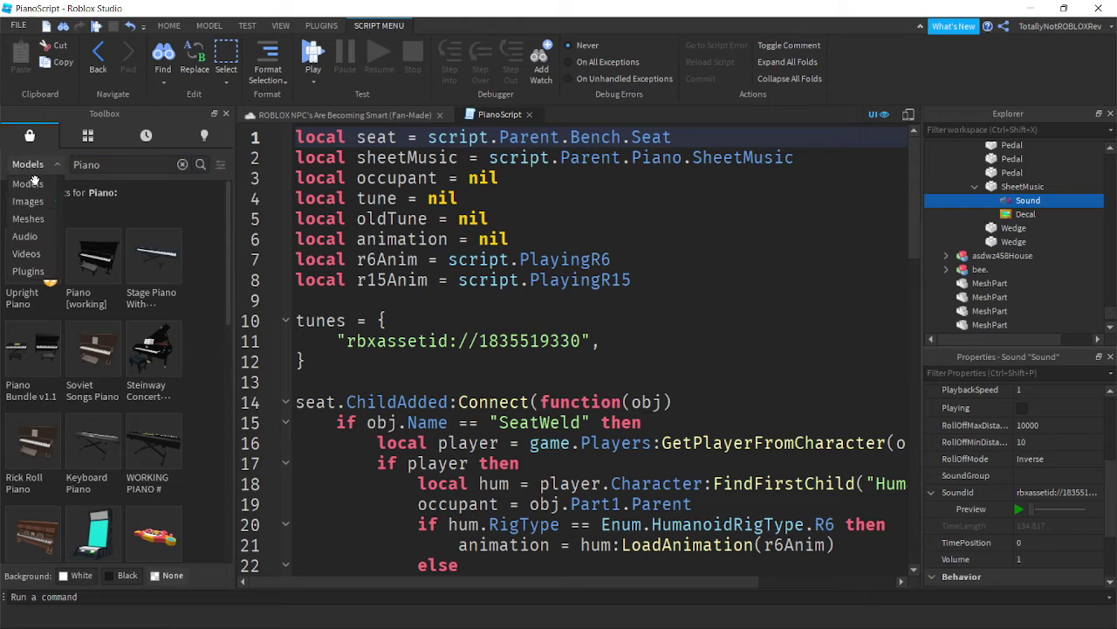
pyautogui.click(37, 237)
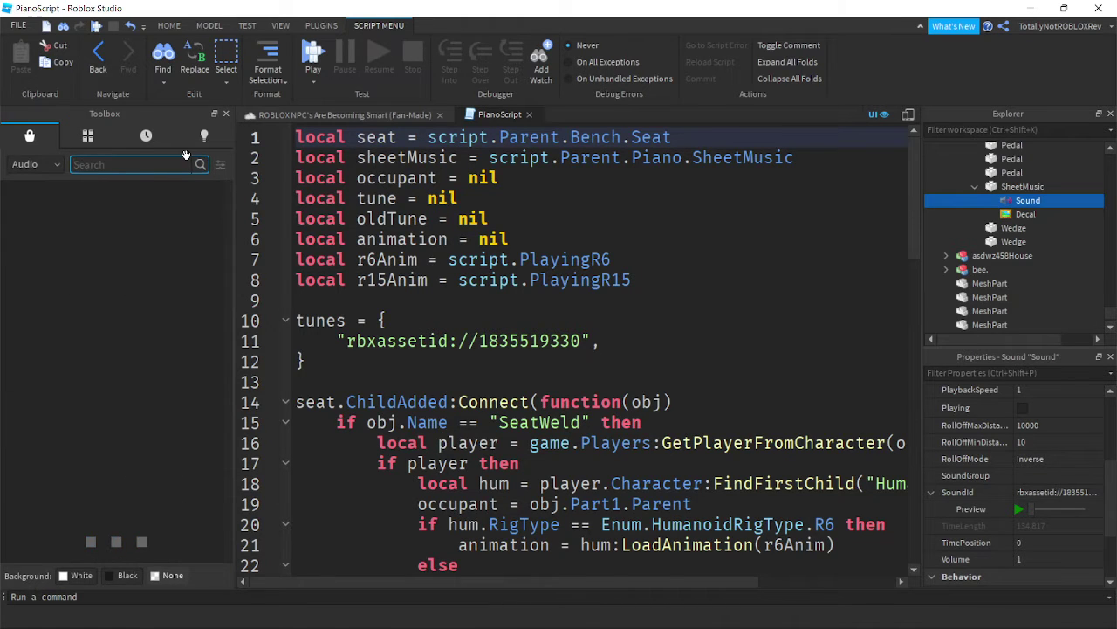
pyautogui.write('Super Idol')
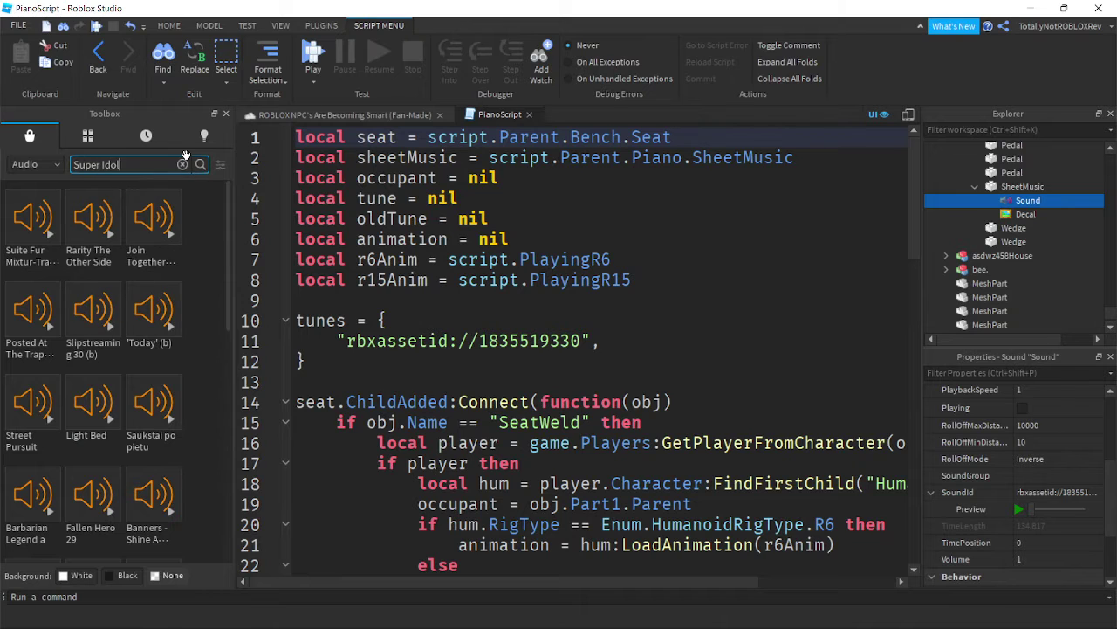
pyautogui.press('Return')
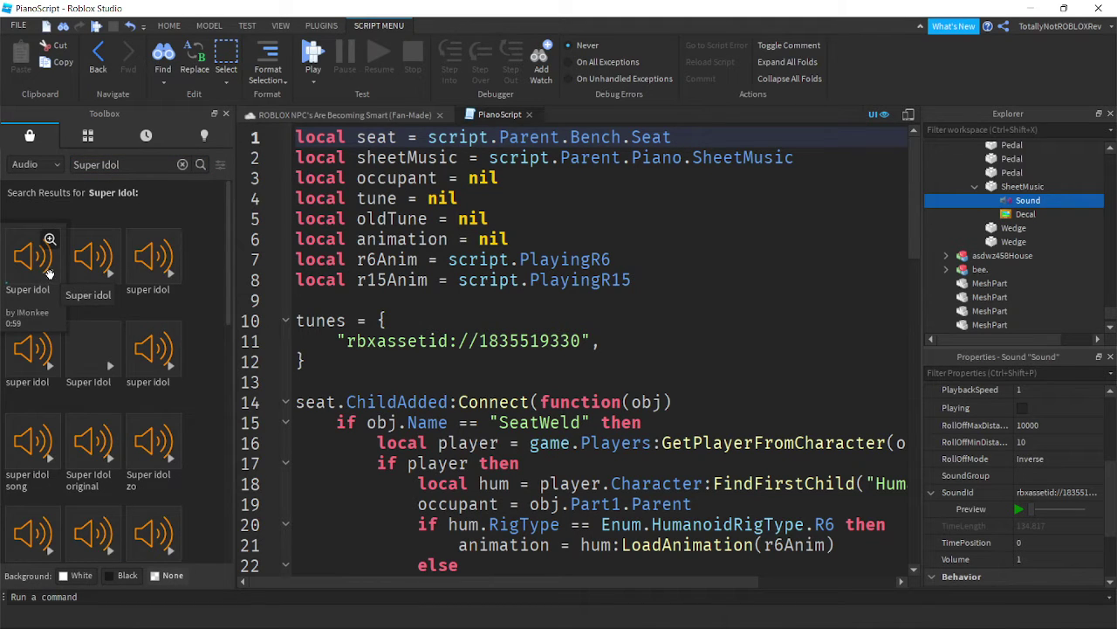
# Insert the first Super idol audio under the piano's Sound and enable Looped on it
pyautogui.click(32, 258)
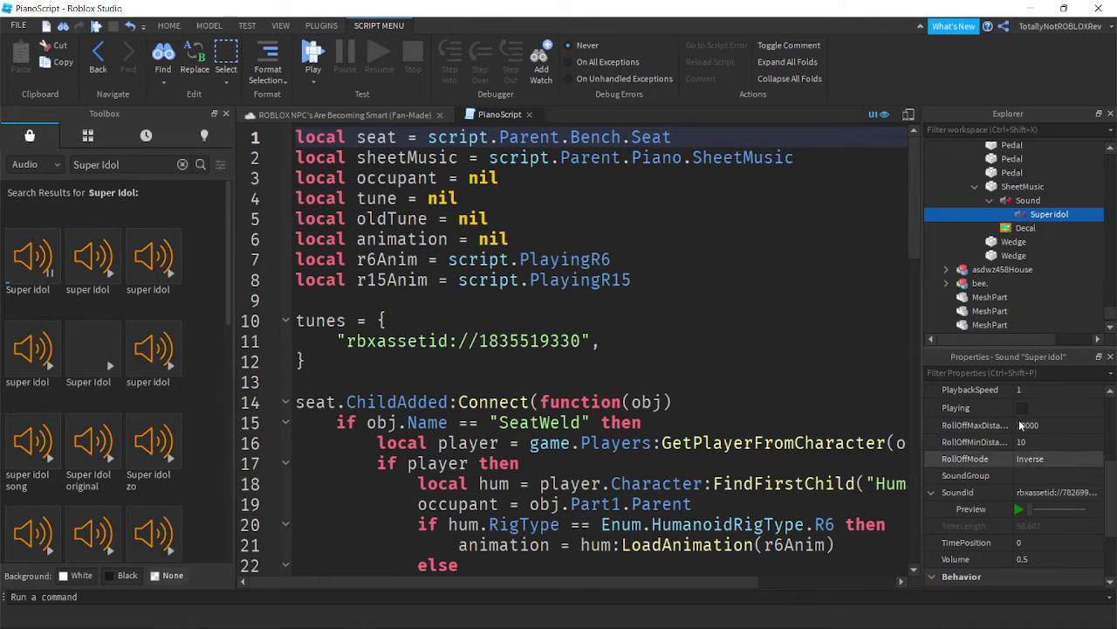
pyautogui.scroll(3, 1044, 428)
pyautogui.scroll(3, 1045, 428)
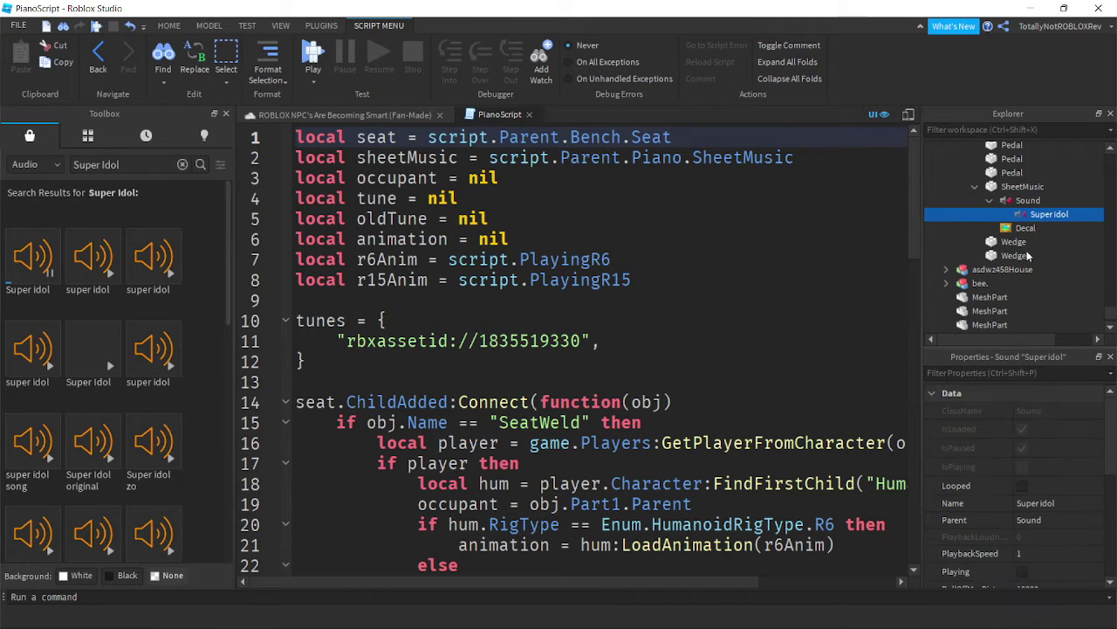
pyautogui.click(1043, 202)
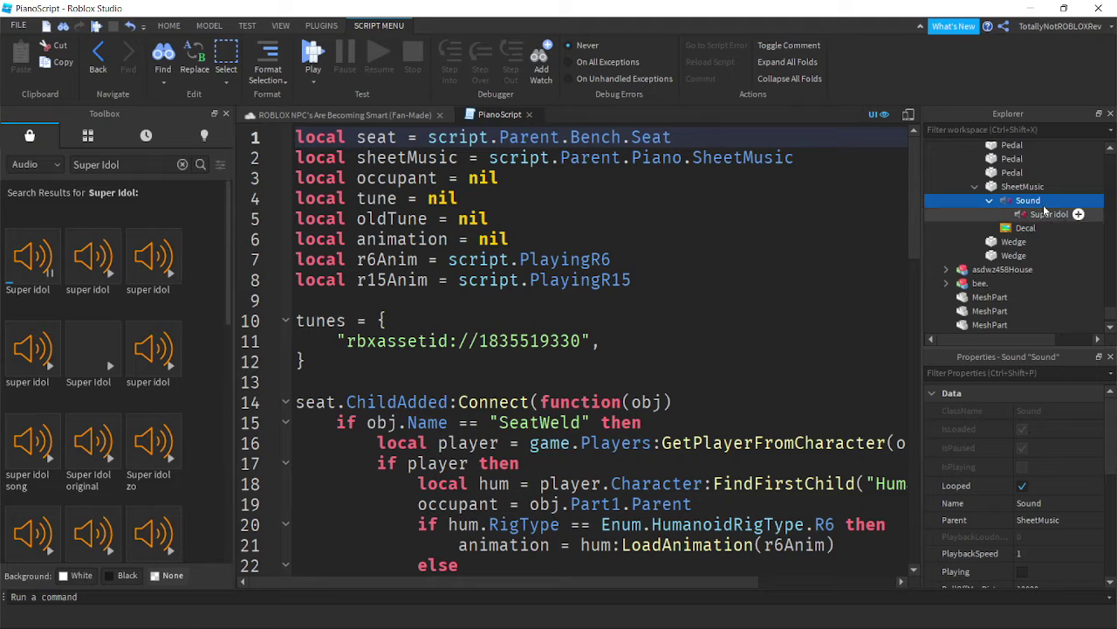
pyautogui.click(1043, 214)
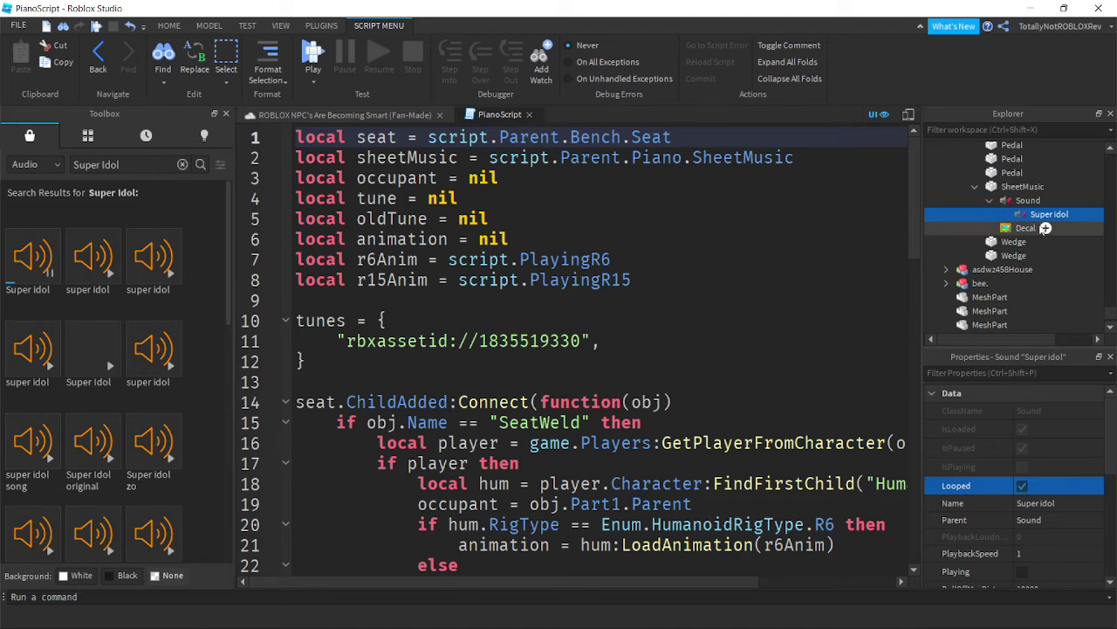
# Move the Super idol audio directly into SheetMusic and let it replace the original sound under the name Sound
pyautogui.moveTo(1036, 189); pyautogui.dragTo(1034, 188)
pyautogui.click(1031, 203)
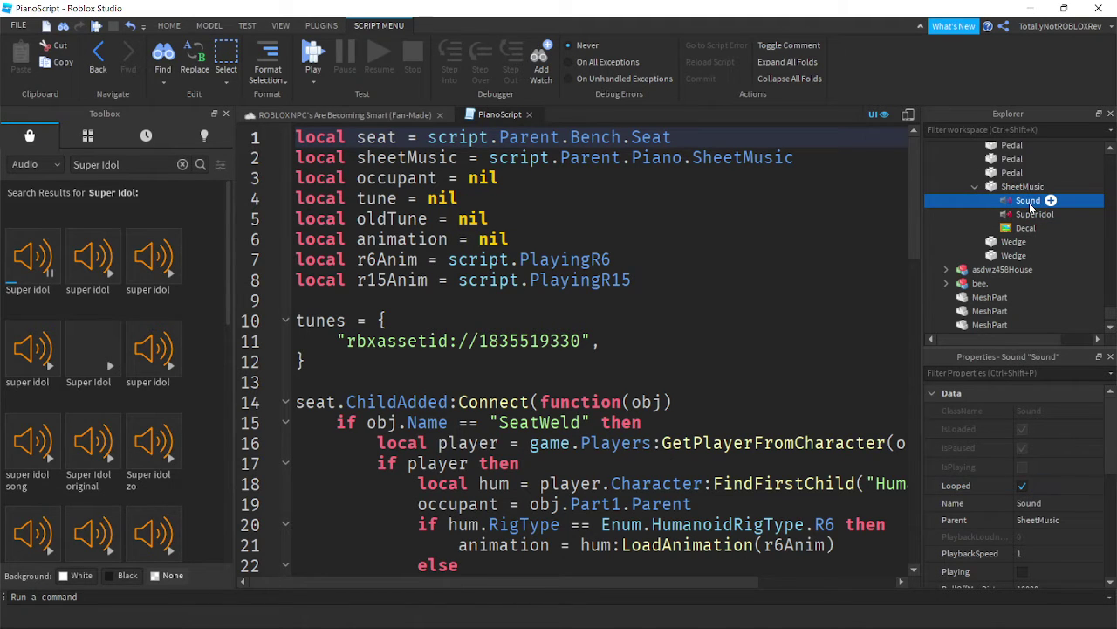
pyautogui.rightClick(1031, 202)
pyautogui.click(989, 98)
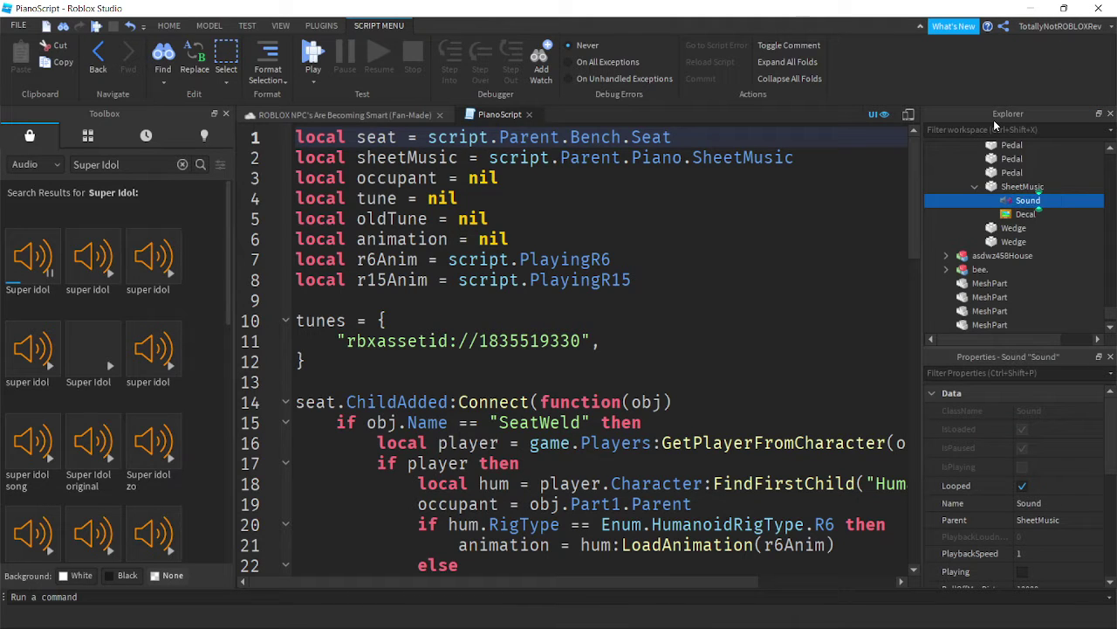
pyautogui.moveTo(1054, 186)
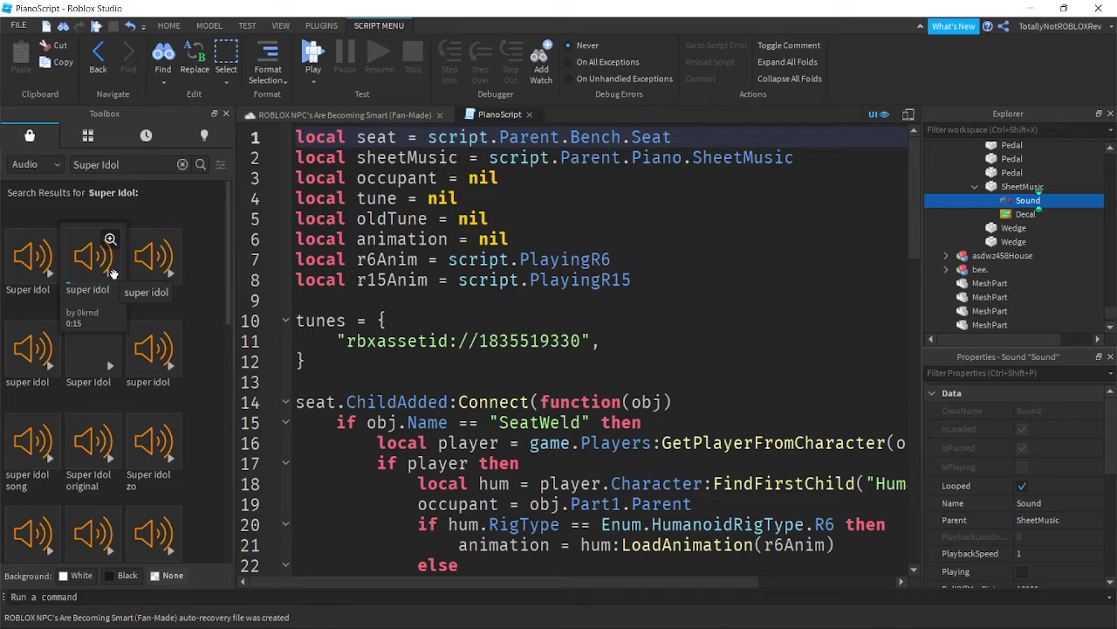
pyautogui.click(48, 270)
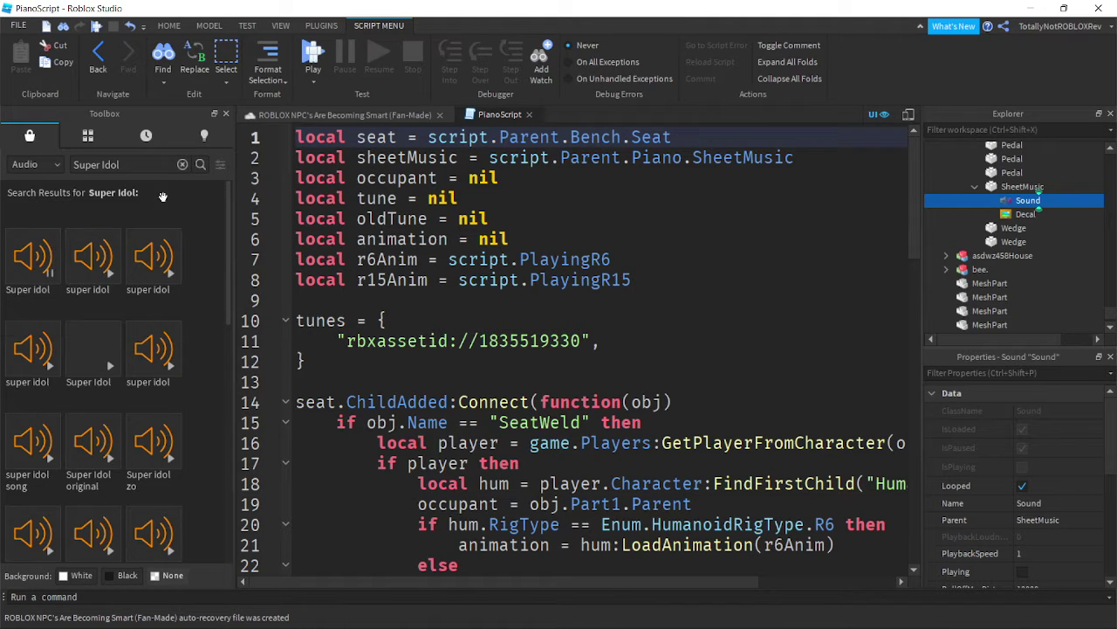
# Close PianoScript and move the Upright Piano from the street to the grass among the trees
pyautogui.click(529, 114)
pyautogui.moveTo(711, 354); pyautogui.dragTo(666, 370, button='right')
pyautogui.click(619, 423)
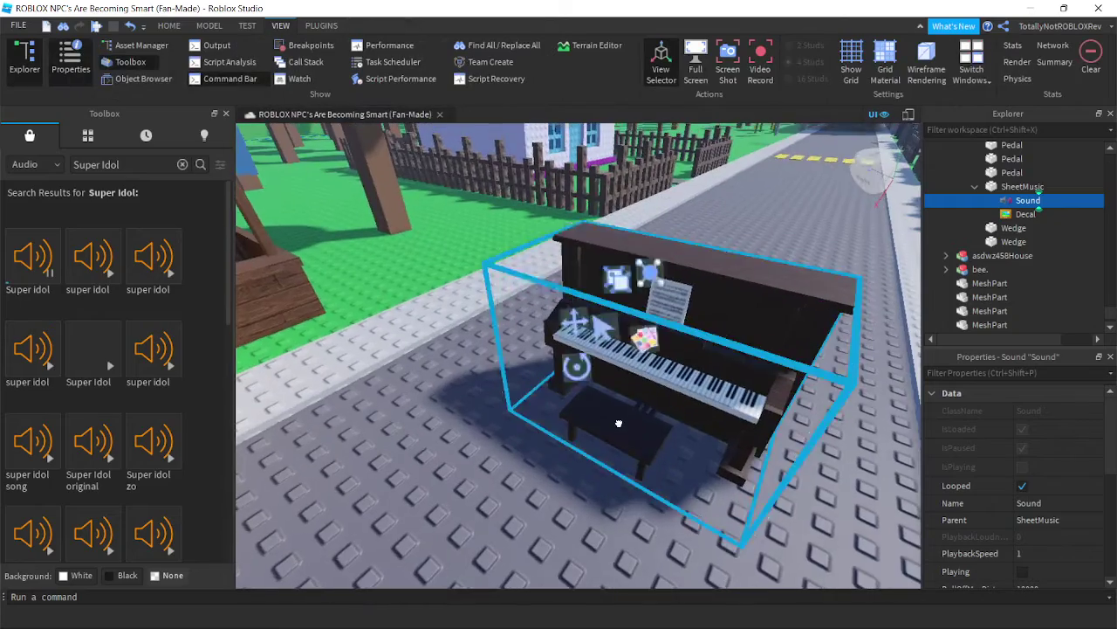
pyautogui.moveTo(619, 423); pyautogui.dragTo(618, 423, button='right')
pyautogui.press('w')
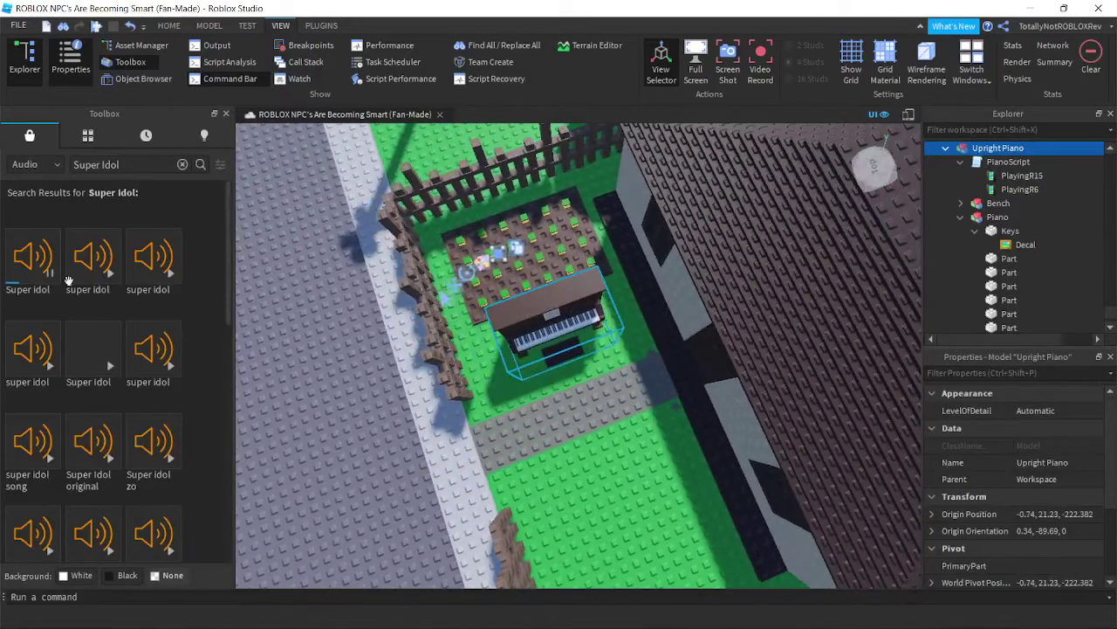
pyautogui.moveTo(47, 272)
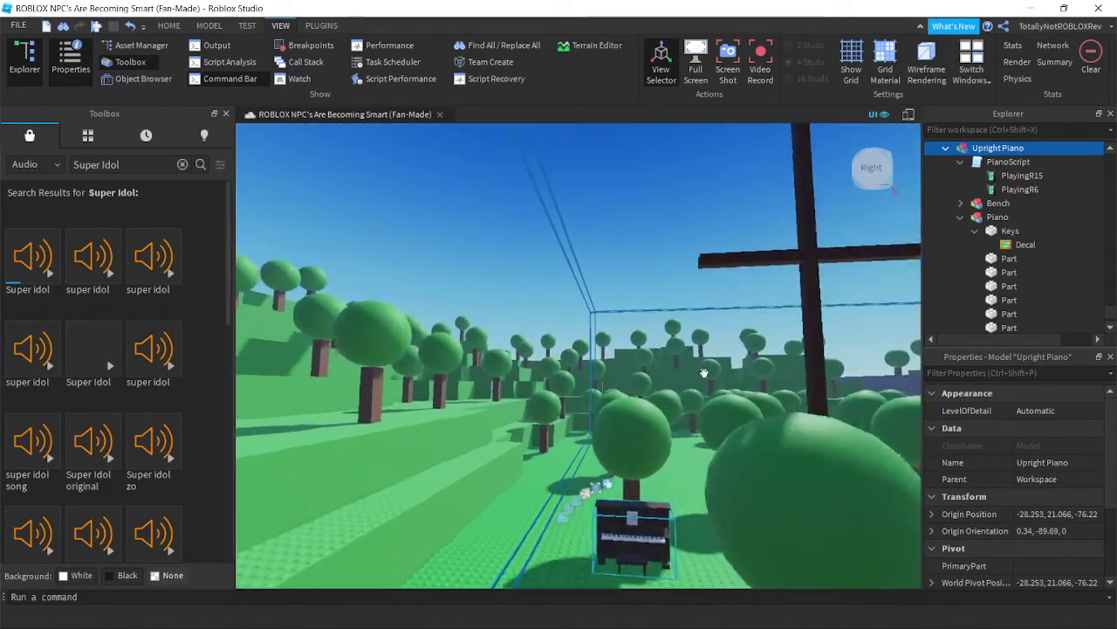
# Search the toolbox's images for "Super Idol" to find a picture for the piano's sheet music
pyautogui.press('s')
pyautogui.click(671, 166)
pyautogui.press('w')
pyautogui.moveTo(671, 166); pyautogui.dragTo(643, 172, button='right')
pyautogui.scroll(10, 666, 165)
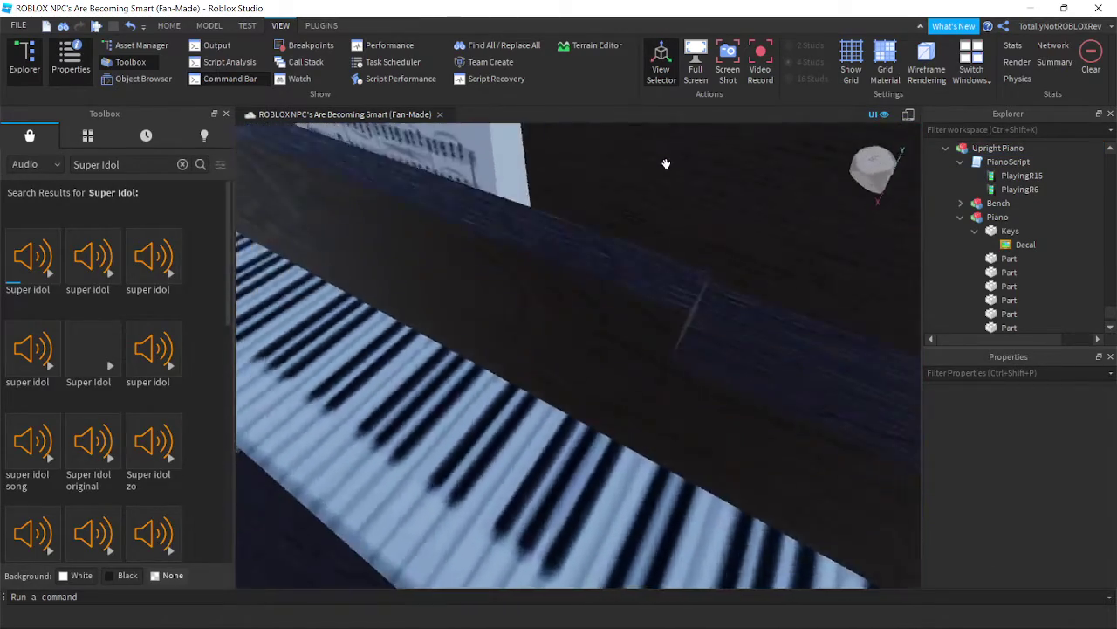
pyautogui.scroll(-4, 665, 165)
pyautogui.scroll(5, 669, 163)
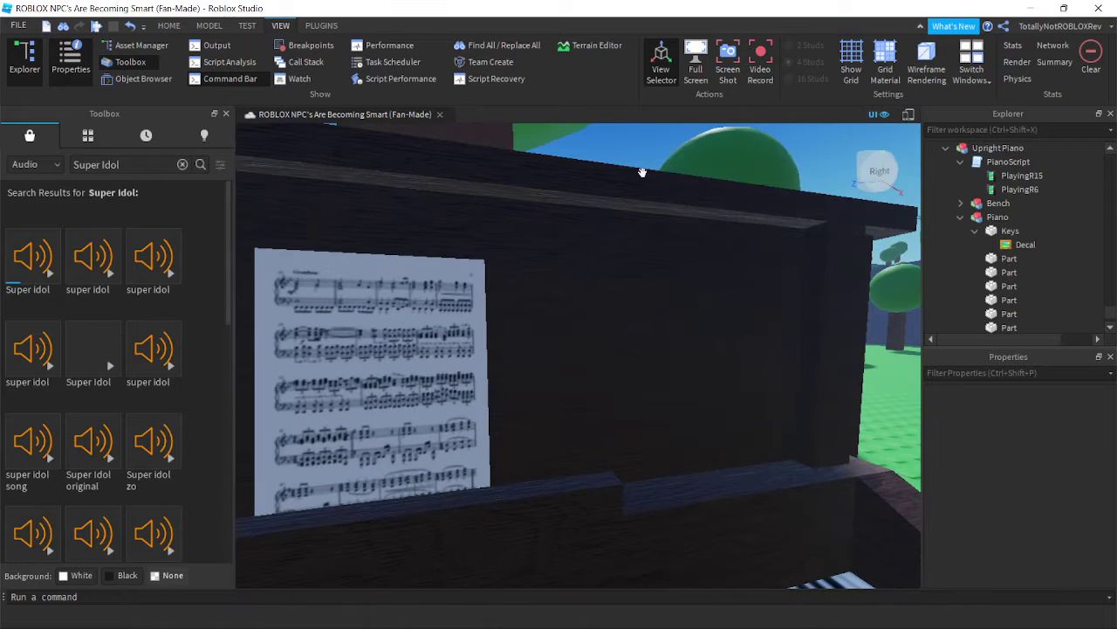
pyautogui.click(58, 164)
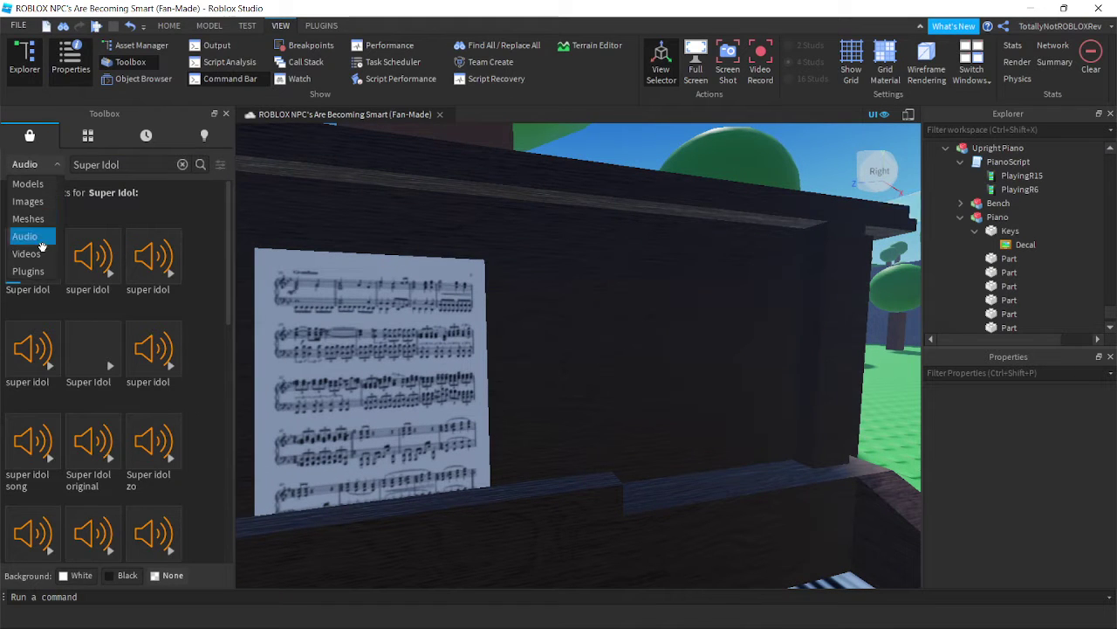
pyautogui.click(45, 236)
pyautogui.click(39, 164)
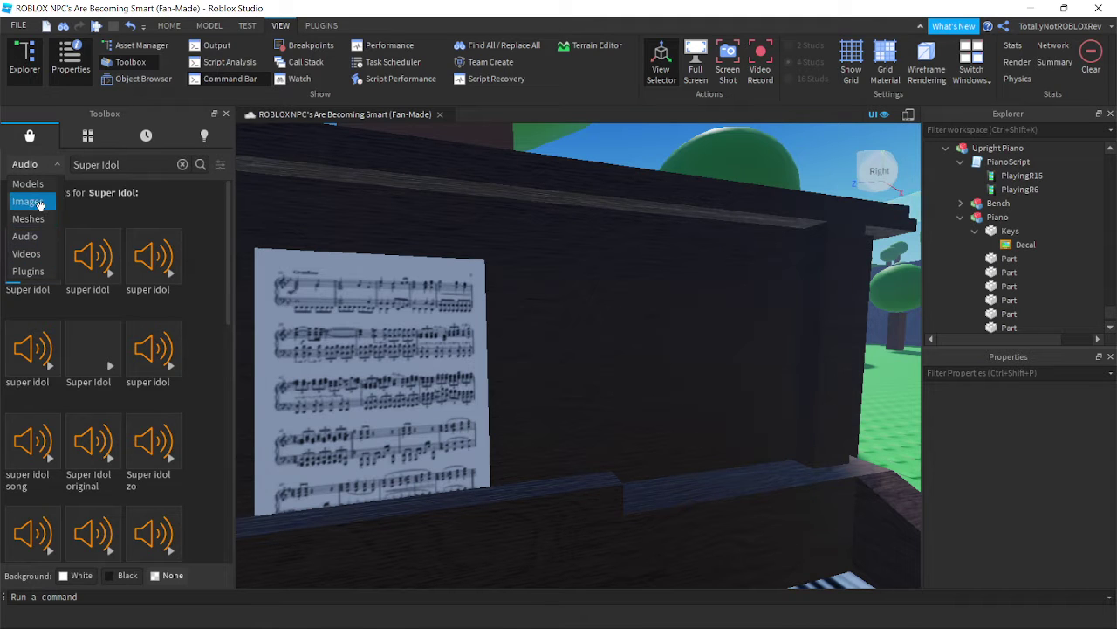
pyautogui.click(40, 202)
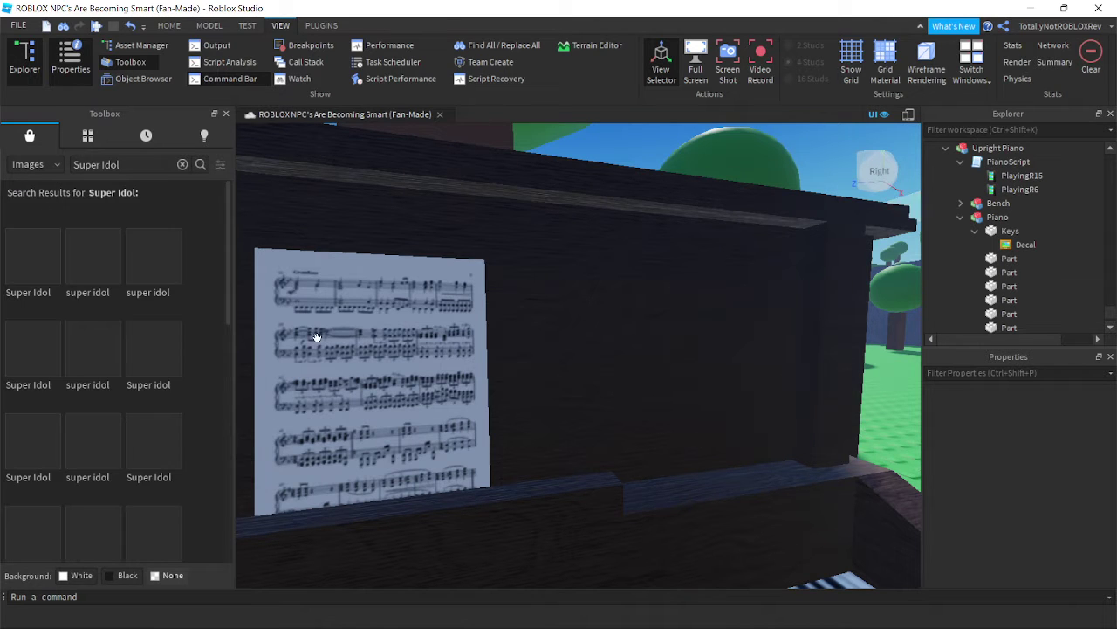
# Check whether the Decal under the piano's Keys is the one shown on the sheet music
pyautogui.click(1039, 244)
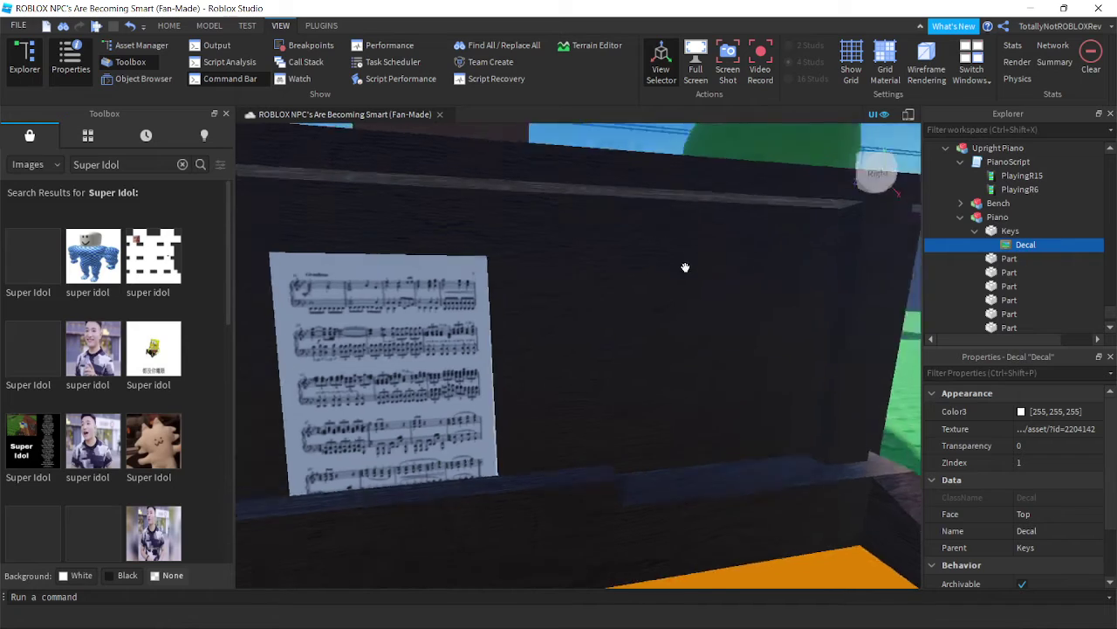
pyautogui.moveTo(686, 267); pyautogui.dragTo(686, 262, button='right')
pyautogui.scroll(-4, 686, 262)
pyautogui.scroll(4, 748, 227)
pyautogui.moveTo(748, 227); pyautogui.dragTo(727, 238, button='right')
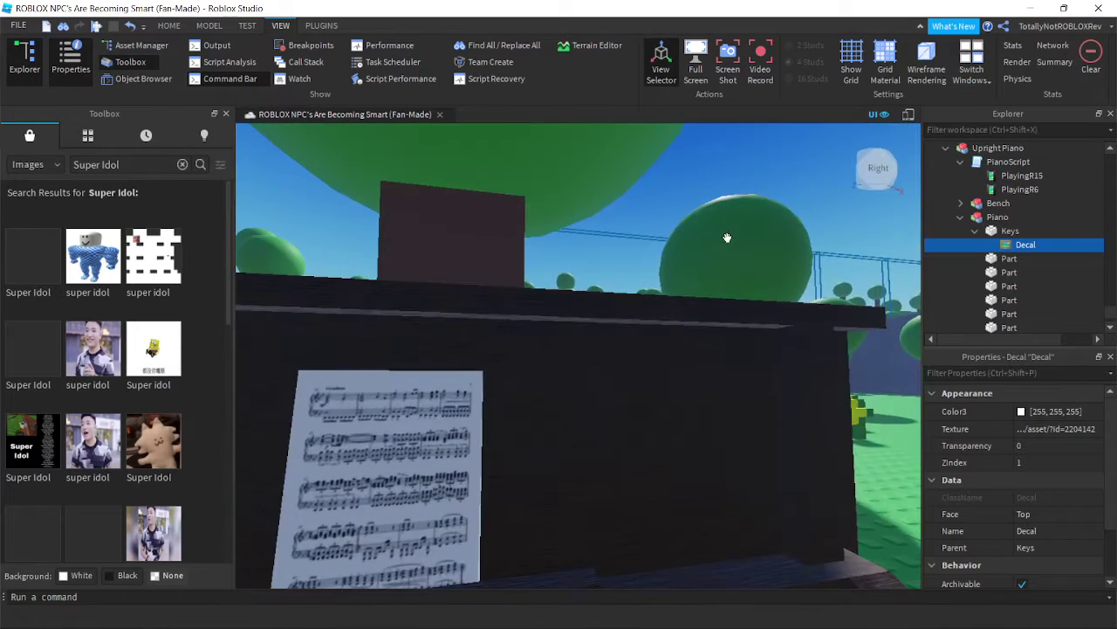
pyautogui.scroll(-3, 857, 249)
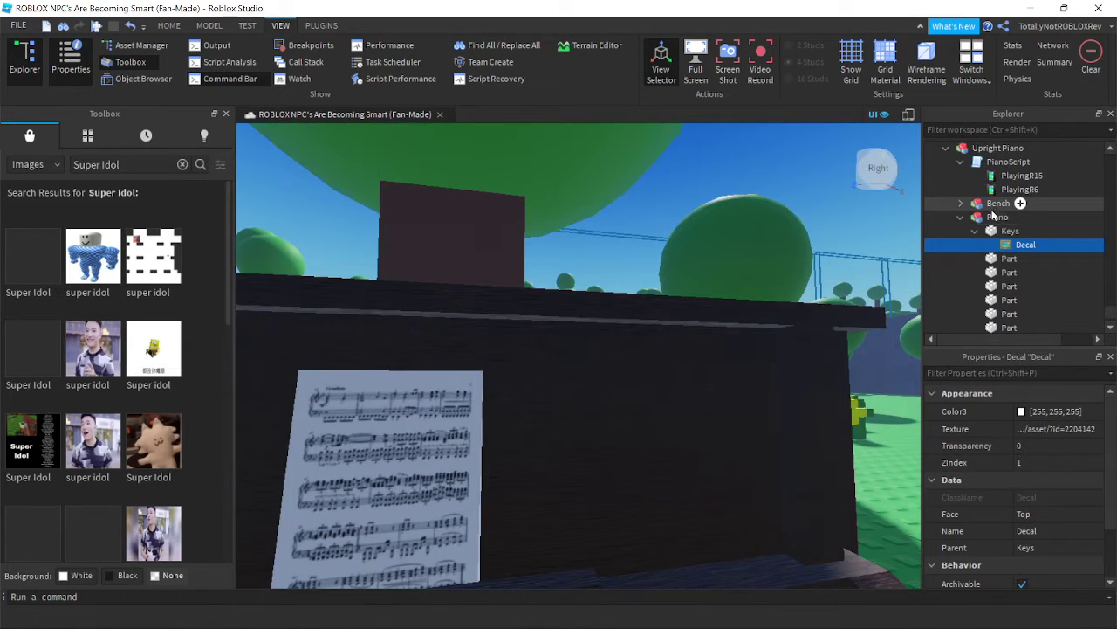
pyautogui.scroll(-1, 994, 206)
pyautogui.press('w')
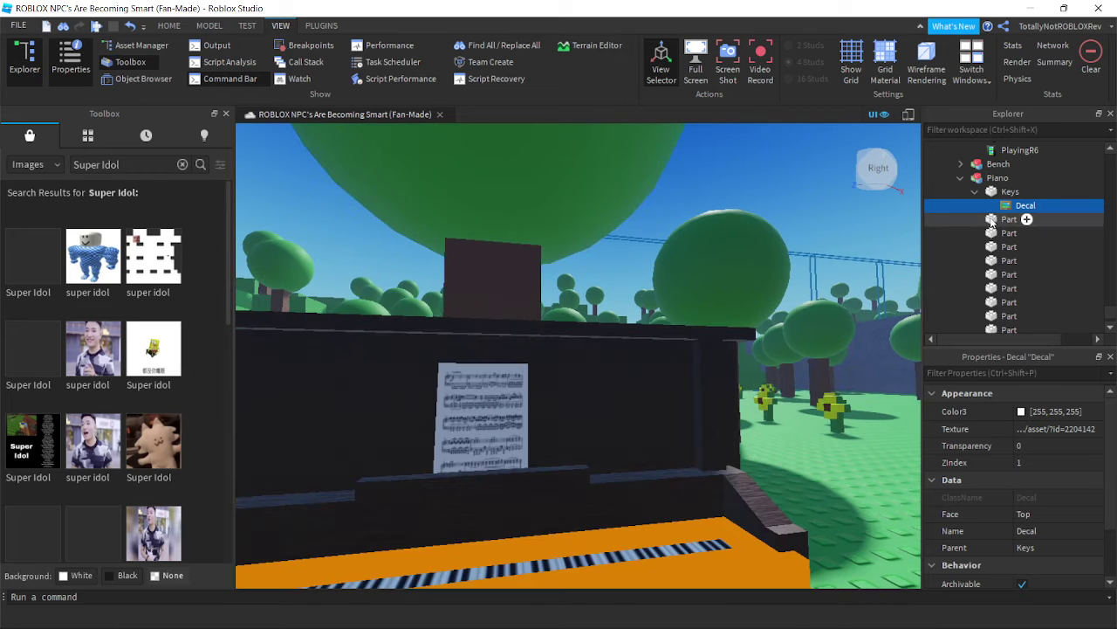
# Insert the black Super Idol lyrics image into the piano's SheetMusic part and delete its original Decal
pyautogui.moveTo(32, 477)
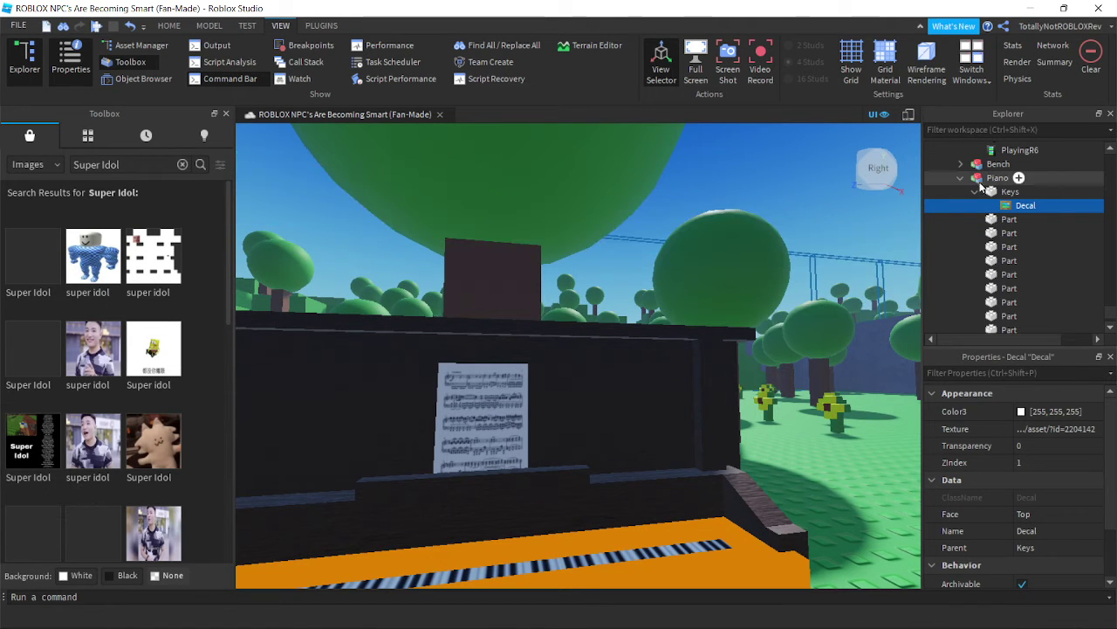
pyautogui.click(961, 178)
pyautogui.scroll(3, 963, 181)
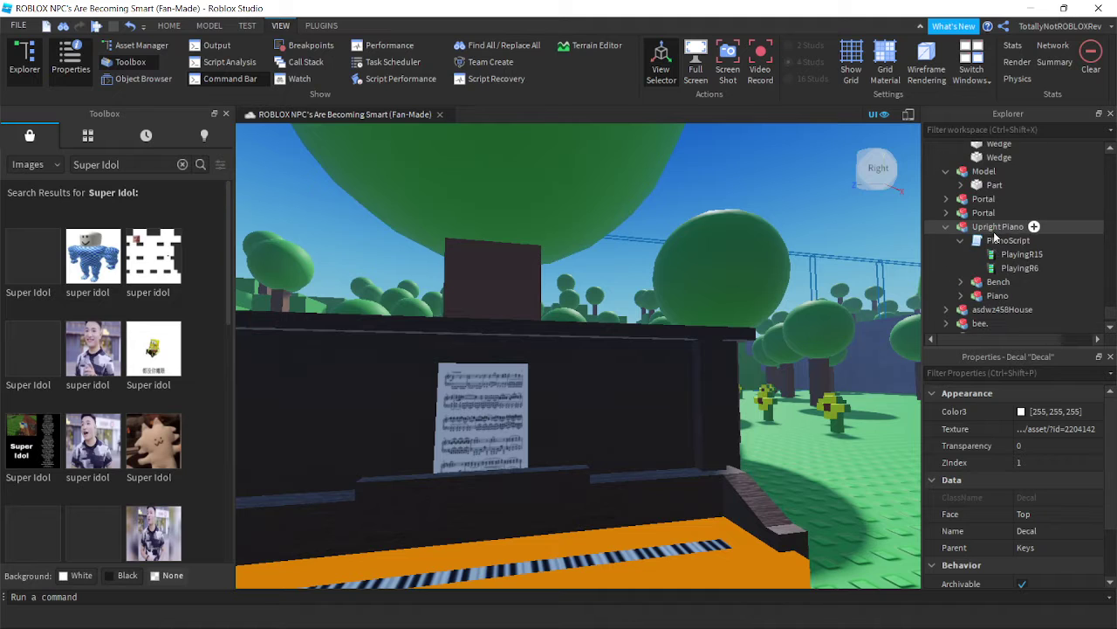
pyautogui.click(961, 283)
pyautogui.scroll(-1, 962, 271)
pyautogui.click(960, 261)
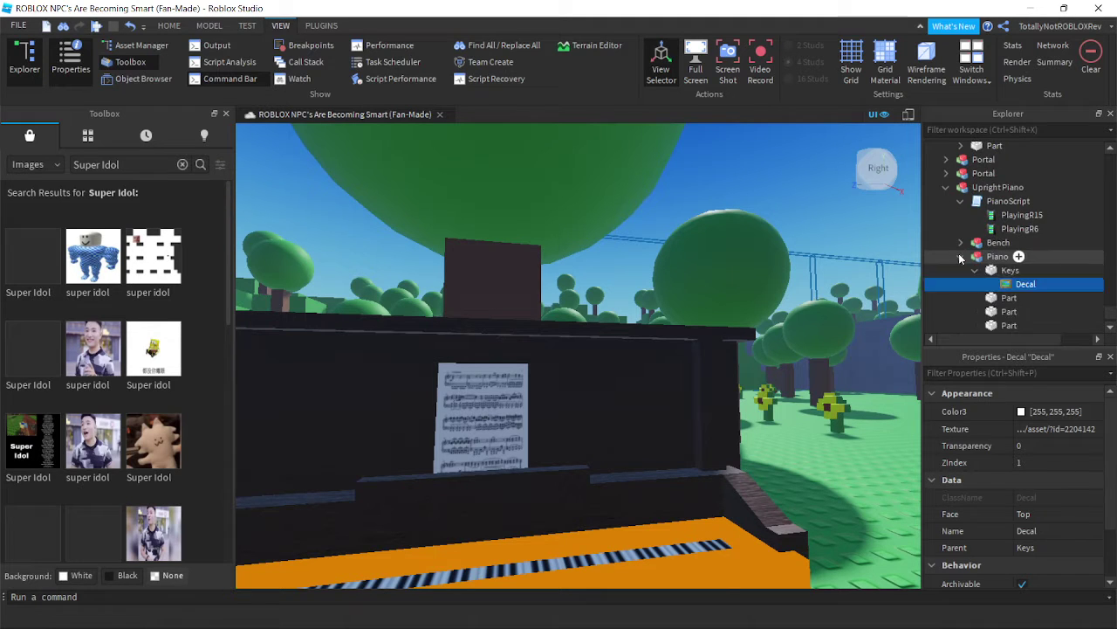
pyautogui.scroll(-5, 964, 262)
pyautogui.click(974, 245)
pyautogui.click(1013, 244)
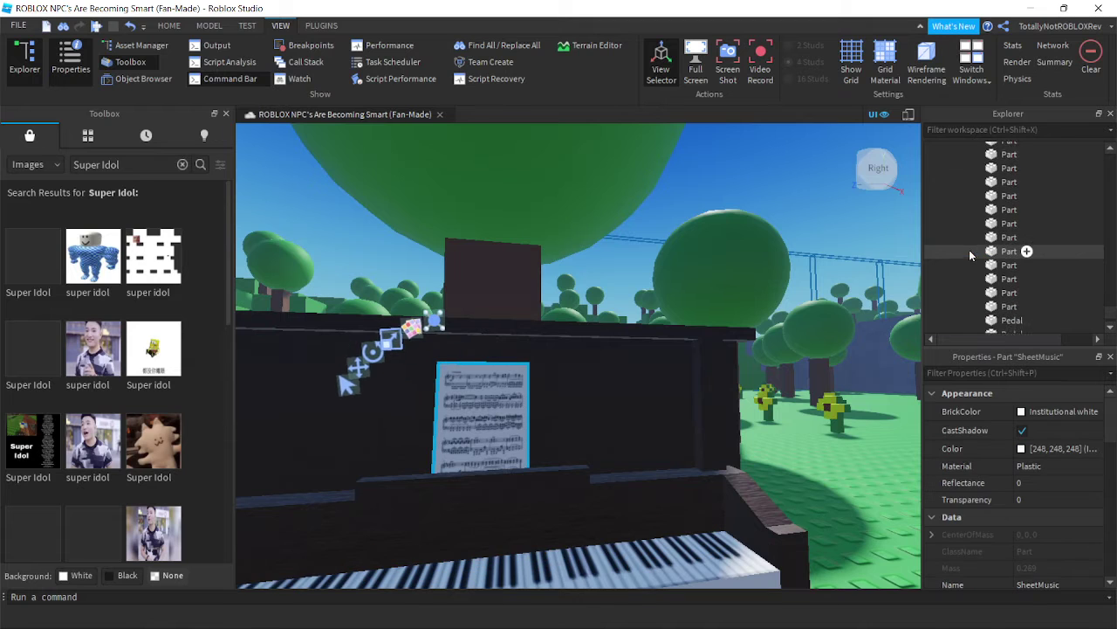
pyautogui.scroll(-5, 955, 254)
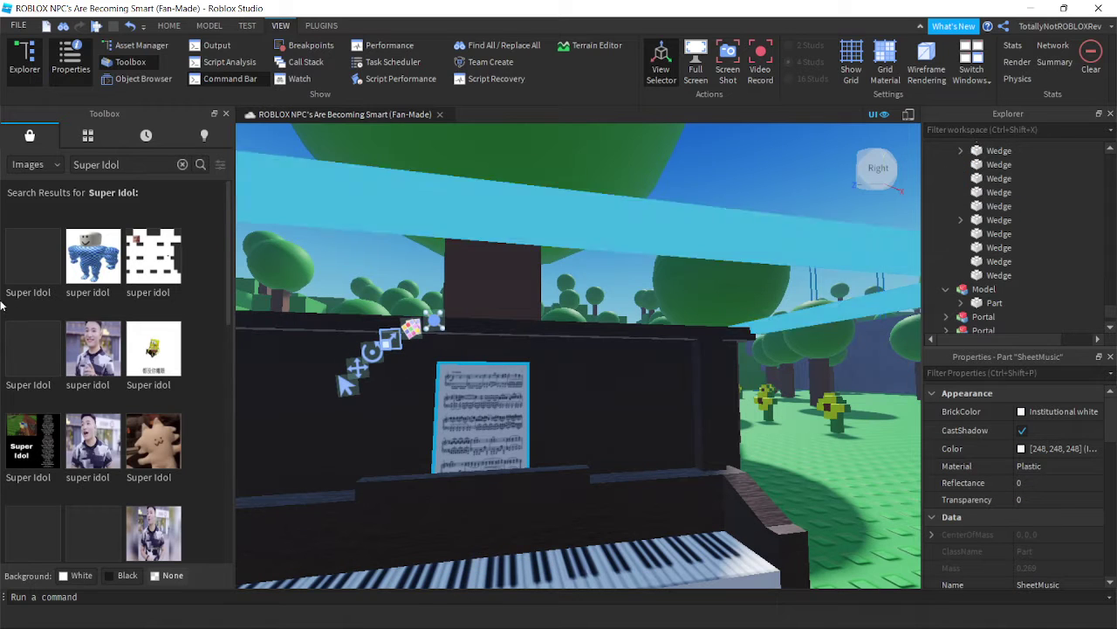
pyautogui.click(35, 445)
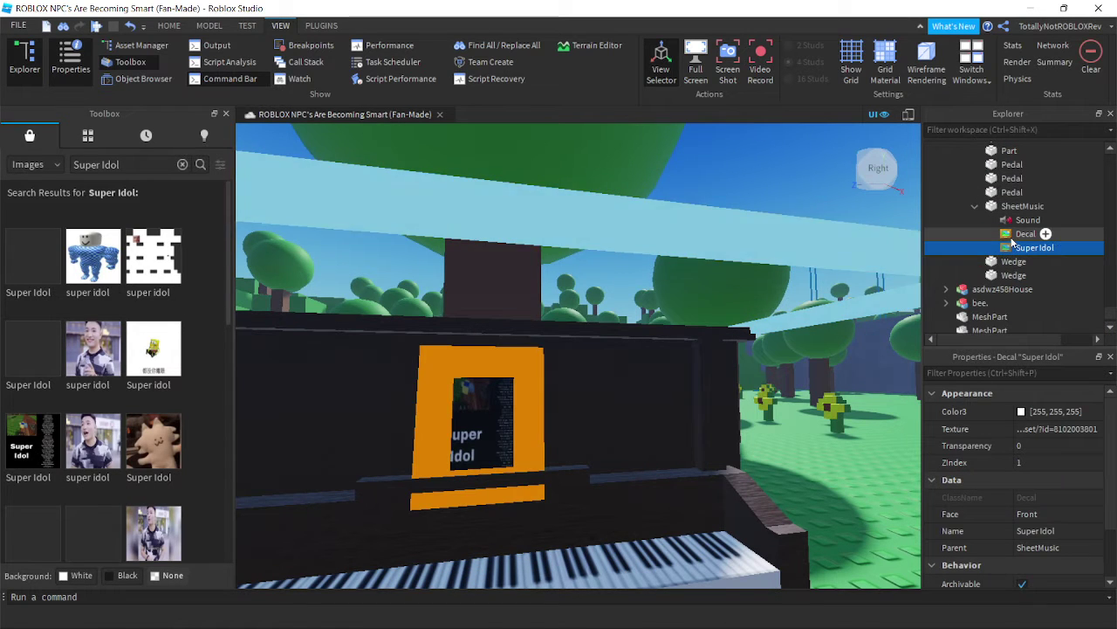
pyautogui.click(1013, 234)
pyautogui.press('Delete')
# Examine the lyrics image up close on the piano's sheet music
pyautogui.moveTo(738, 458); pyautogui.dragTo(707, 463, button='right')
pyautogui.scroll(5, 707, 464)
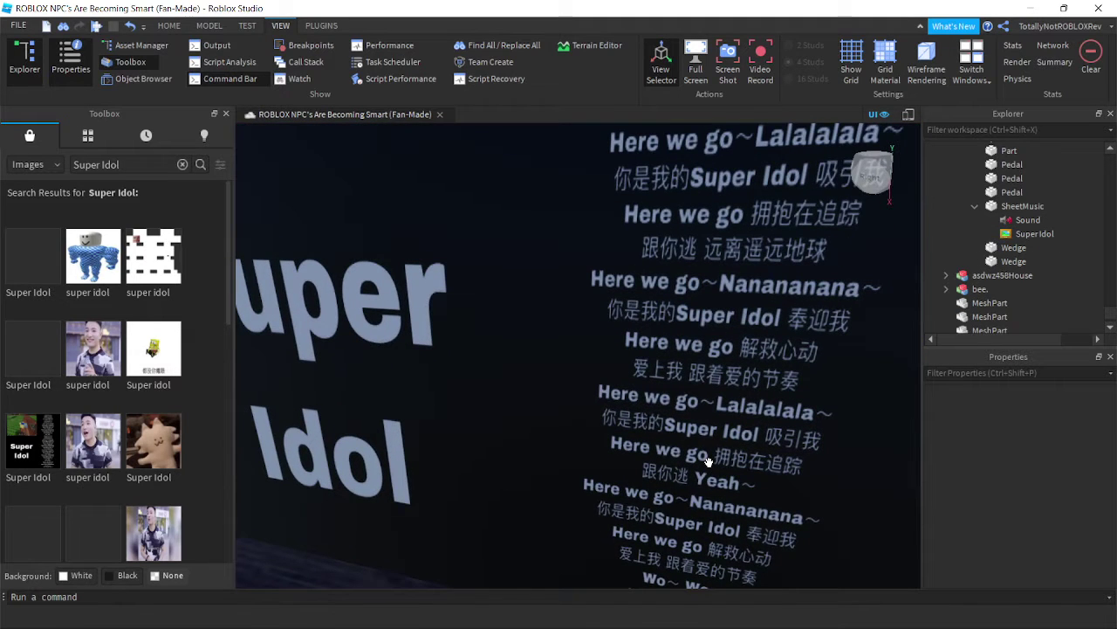
pyautogui.moveTo(709, 462); pyautogui.dragTo(709, 463, button='right')
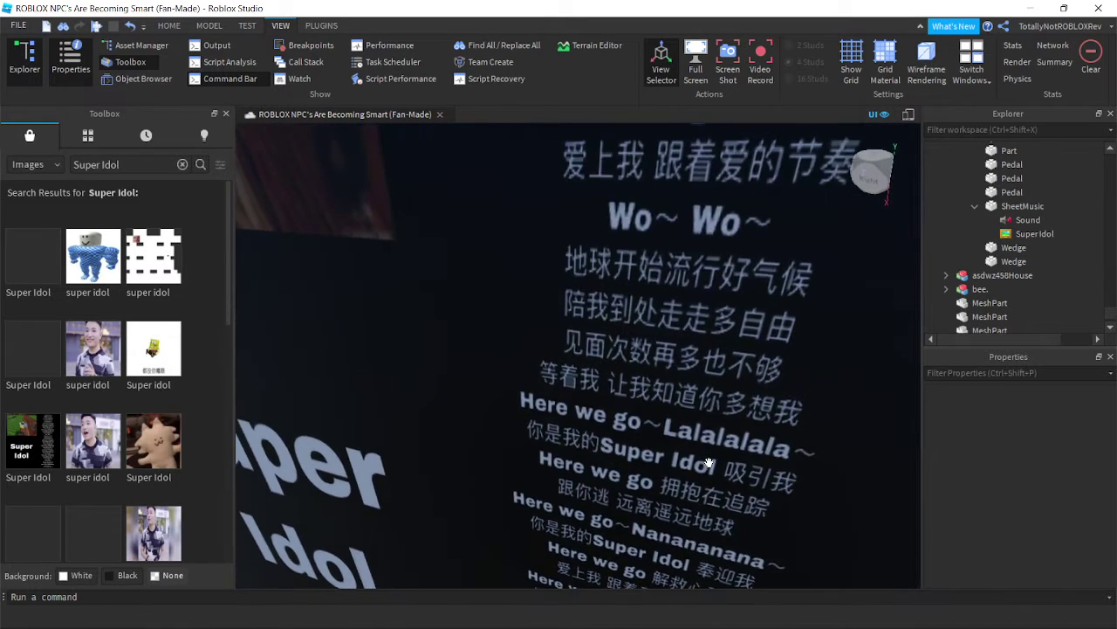
pyautogui.scroll(-5, 709, 462)
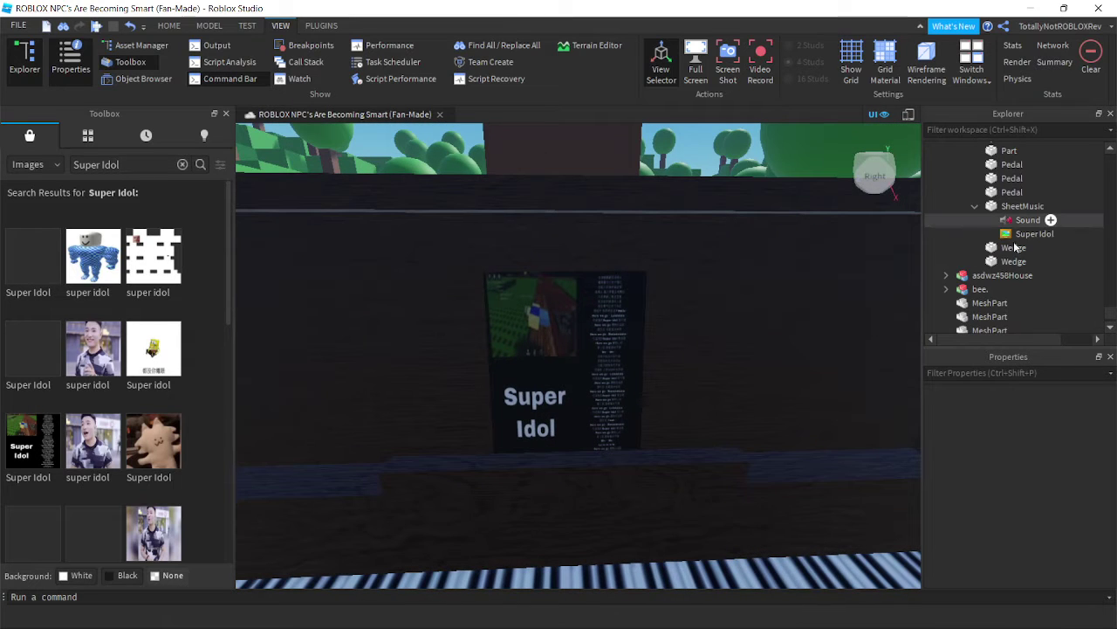
pyautogui.click(1013, 247)
pyautogui.press('Delete')
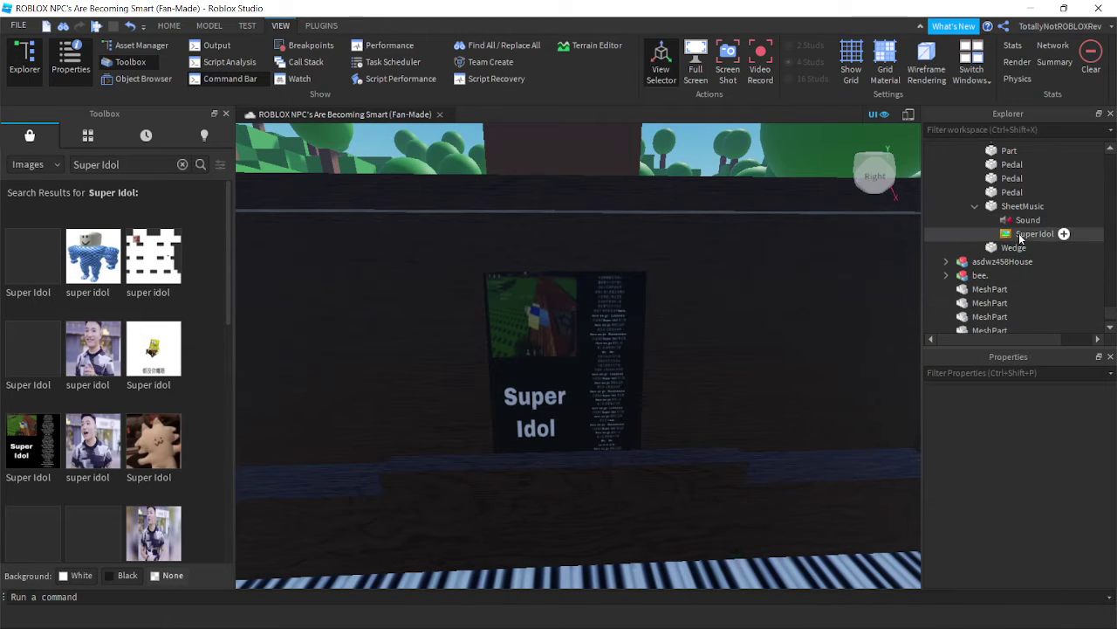
pyautogui.hotkey('ctrl', 'z')
# Delete the Super Idol lyrics decal from SheetMusic and insert the super idol portrait image in its place
pyautogui.click(1035, 234)
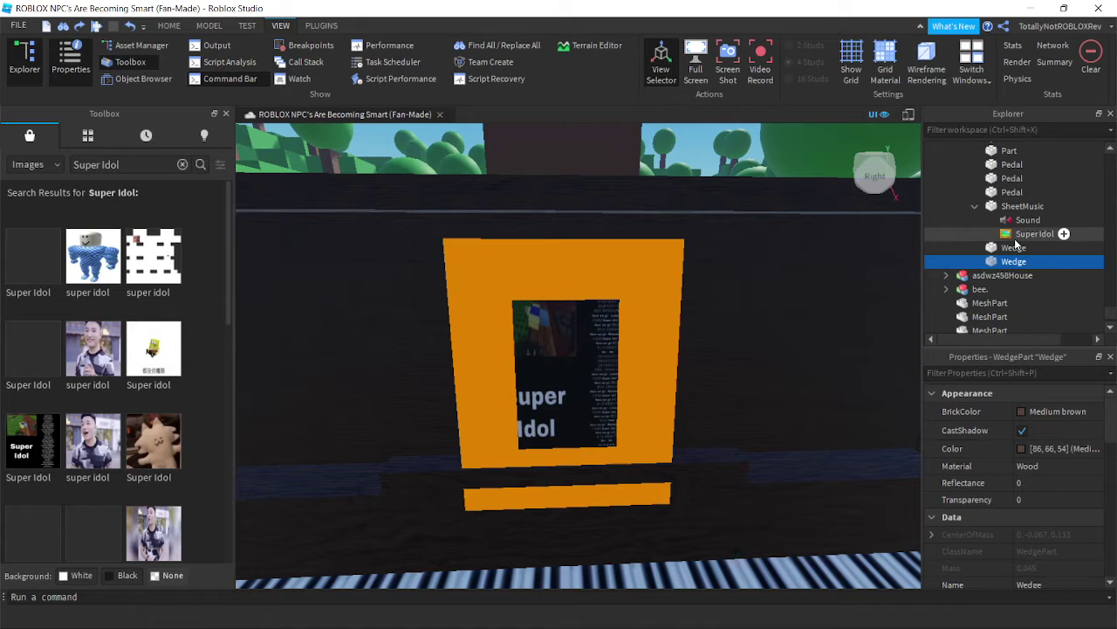
pyautogui.press('Delete')
pyautogui.click(1023, 205)
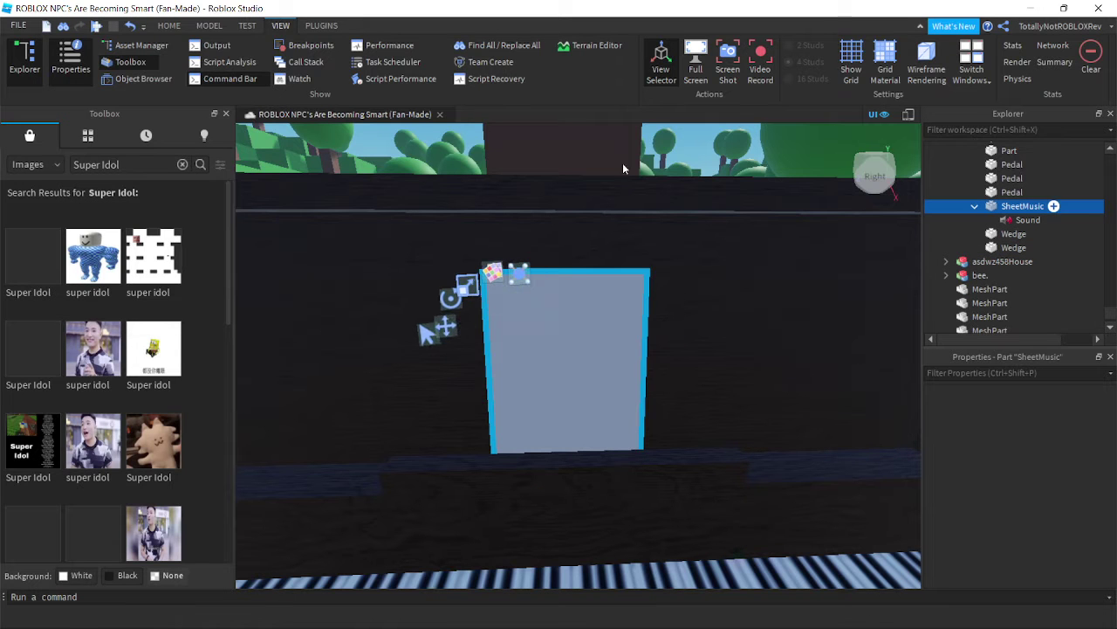
pyautogui.click(108, 368)
# Examine the portrait on the piano's sheet music from near and far
pyautogui.moveTo(718, 376); pyautogui.dragTo(721, 371, button='right')
pyautogui.scroll(-4, 721, 372)
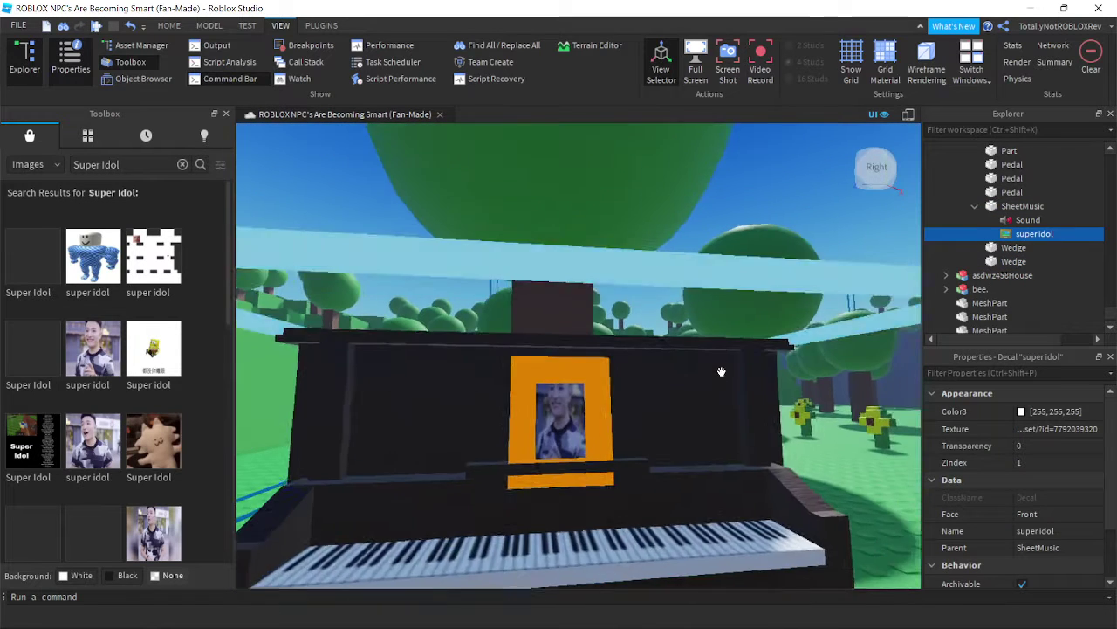
pyautogui.click(734, 167)
pyautogui.scroll(5, 734, 167)
pyautogui.moveTo(735, 166); pyautogui.dragTo(735, 167, button='right')
pyautogui.scroll(-8, 735, 166)
pyautogui.scroll(6, 735, 167)
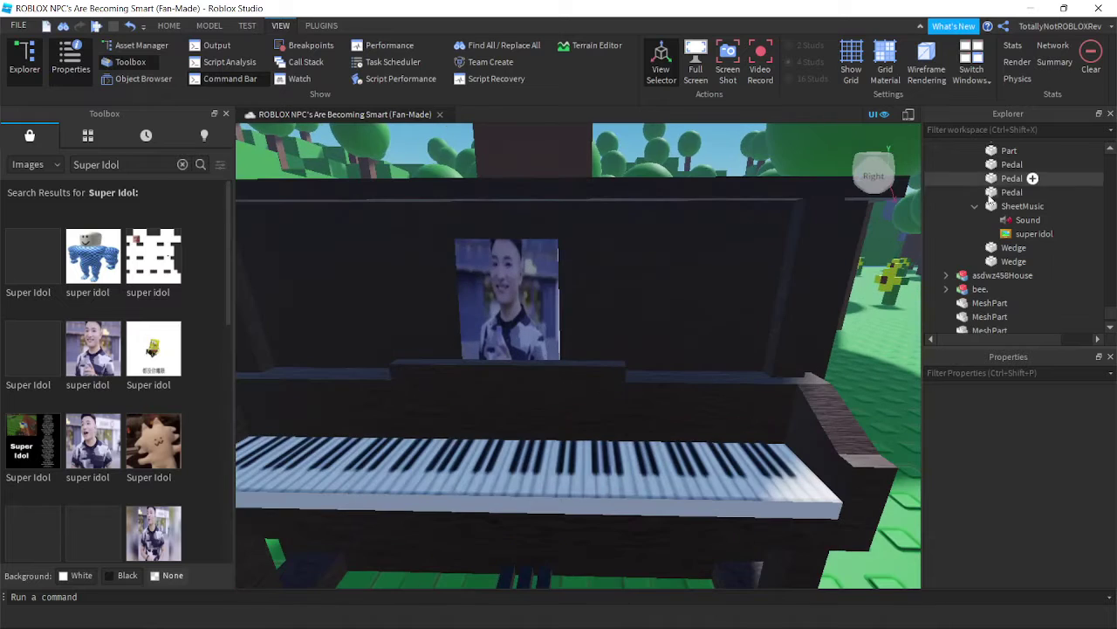
# Select the SheetMusic part and review its Data and Transform properties
pyautogui.click(1013, 206)
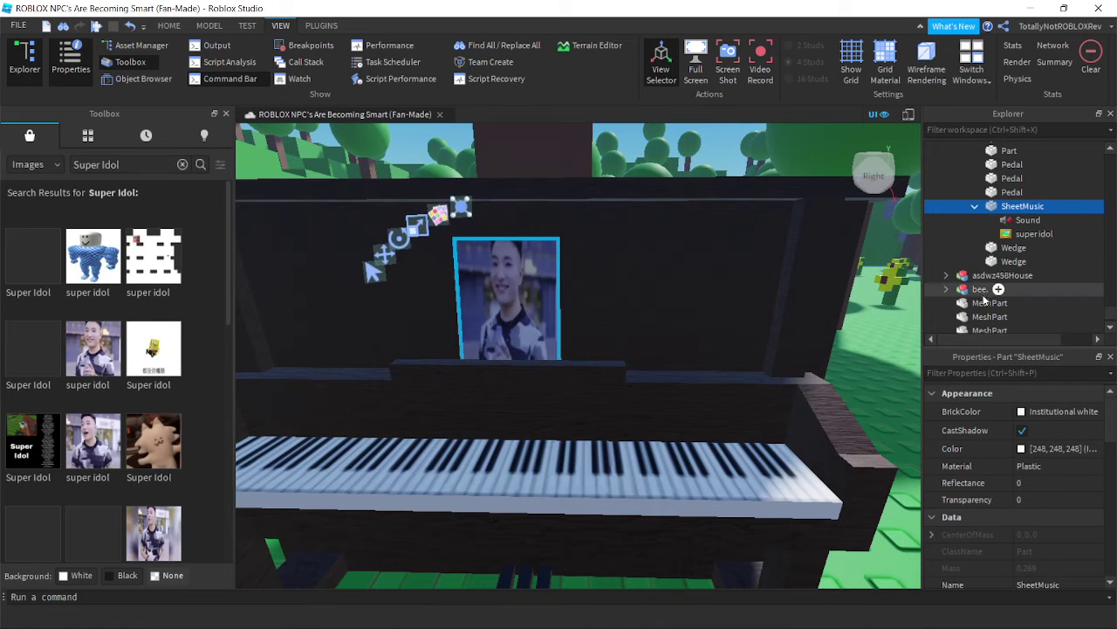
pyautogui.scroll(-2, 1029, 506)
pyautogui.scroll(-2, 1033, 515)
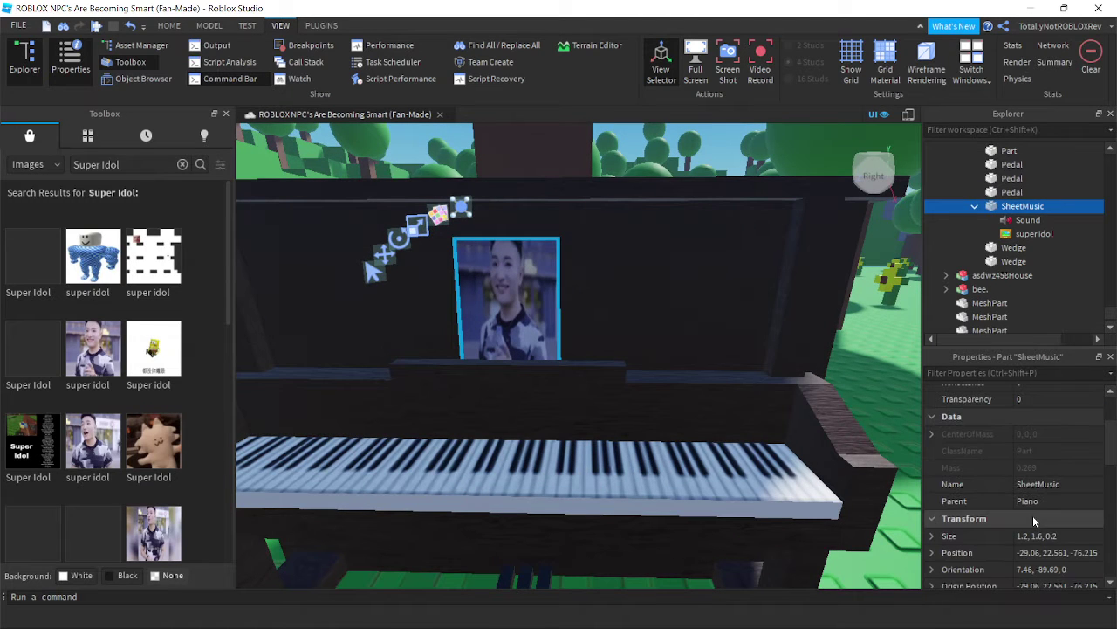
pyautogui.moveTo(781, 403); pyautogui.dragTo(781, 404, button='right')
# Insert the mostly white super idol image with scattered small blocks into the Workspace
pyautogui.moveTo(468, 206); pyautogui.dragTo(467, 205, button='right')
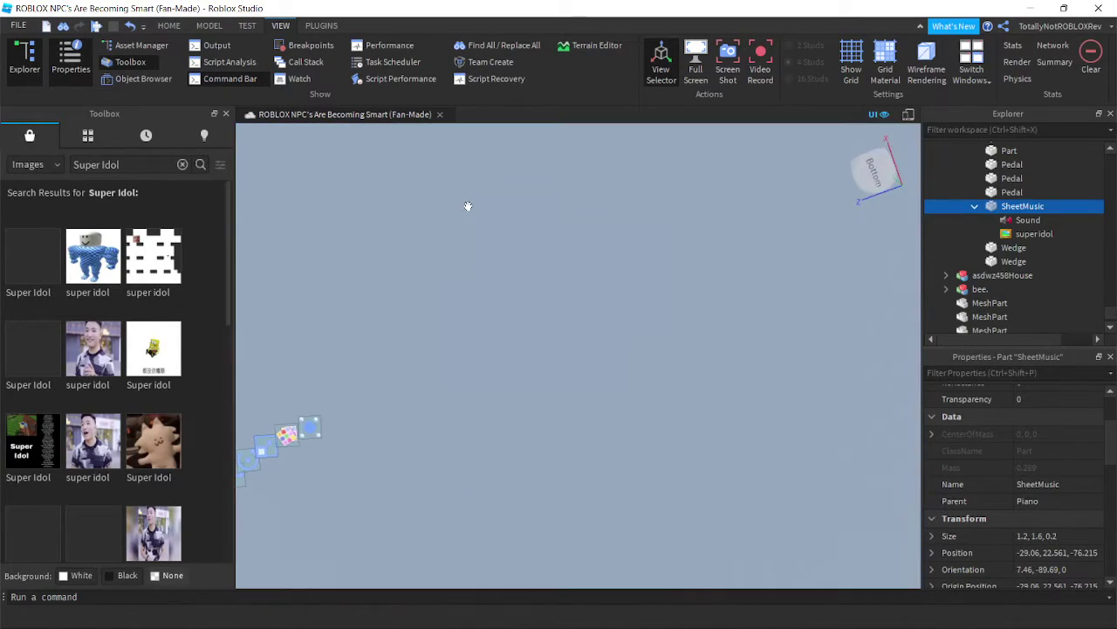
pyautogui.scroll(3, 529, 210)
pyautogui.click(536, 202)
pyautogui.moveTo(536, 197); pyautogui.dragTo(534, 199, button='right')
pyautogui.scroll(-3, 536, 197)
pyautogui.scroll(3, 536, 197)
pyautogui.scroll(-4, 534, 199)
pyautogui.scroll(-4, 535, 199)
pyautogui.click(145, 276)
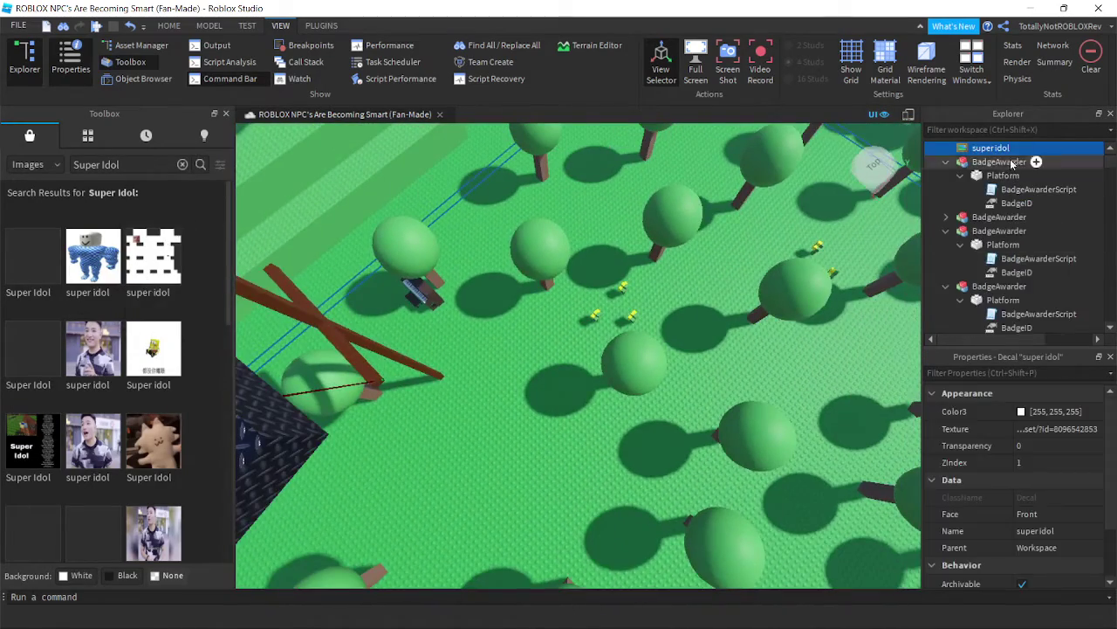
pyautogui.press('a')
pyautogui.press('w')
pyautogui.moveTo(506, 324); pyautogui.dragTo(504, 322, button='right')
pyautogui.press('w')
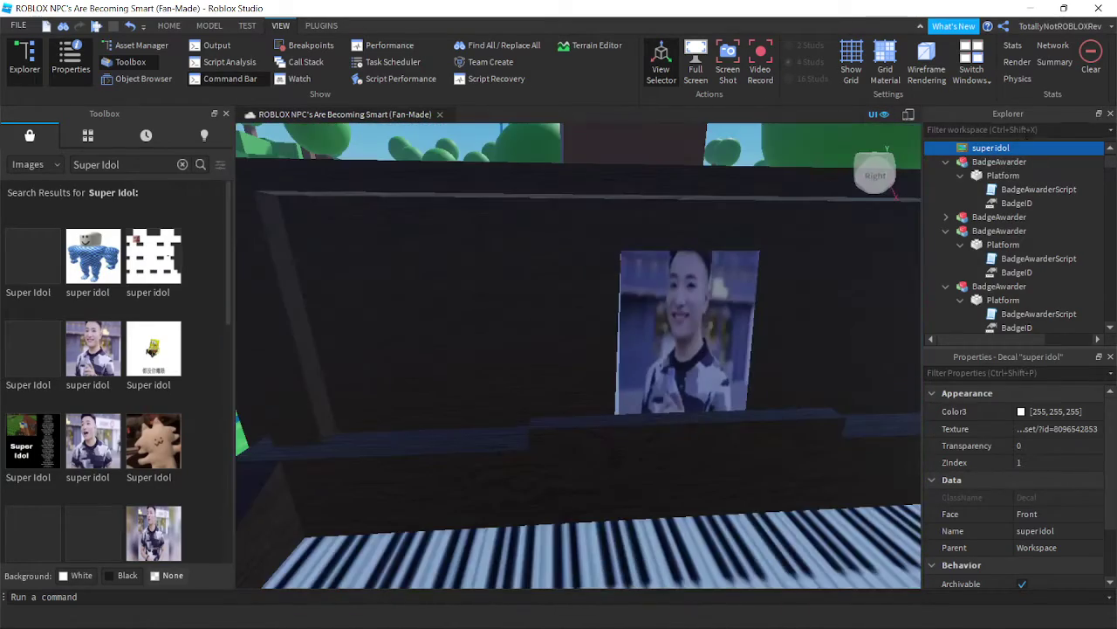
# Try to move the super idol decal toward SheetMusic and collapse the expanded BadgeAwarder and Model groups in between
pyautogui.moveTo(993, 150); pyautogui.dragTo(1010, 229)
pyautogui.scroll(-3, 1018, 262)
pyautogui.scroll(-2, 1010, 230)
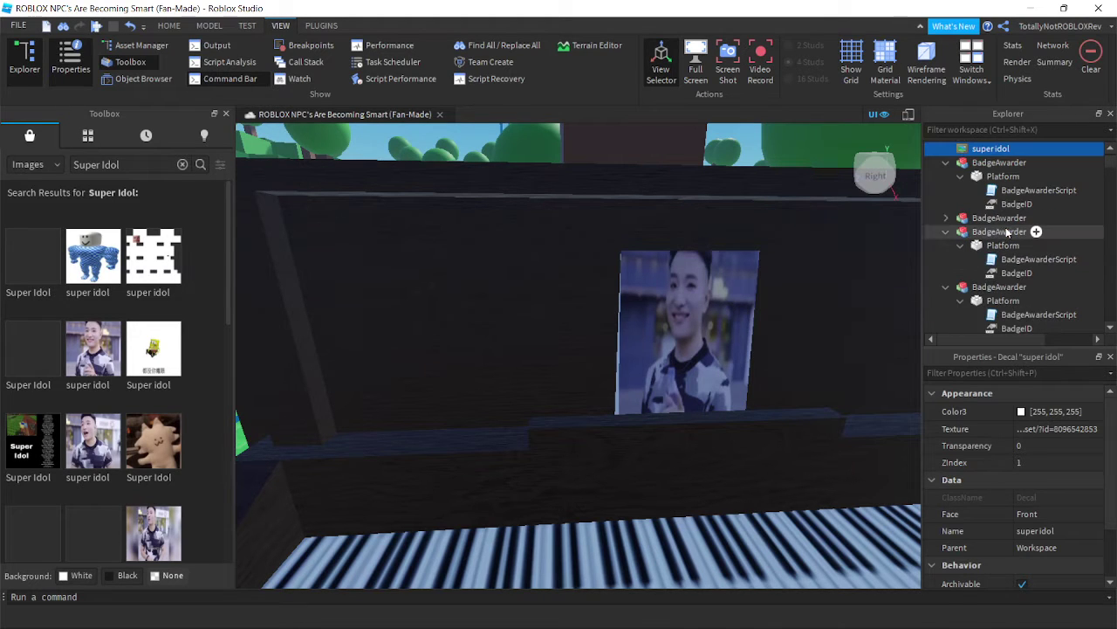
pyautogui.click(947, 288)
pyautogui.scroll(-3, 944, 282)
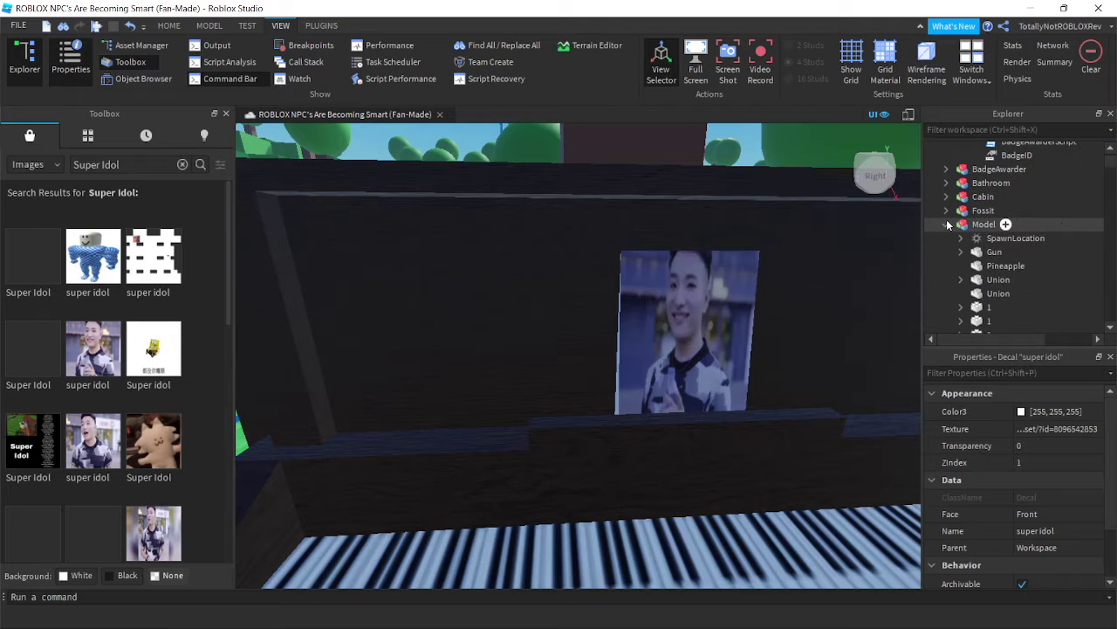
pyautogui.scroll(5, 947, 225)
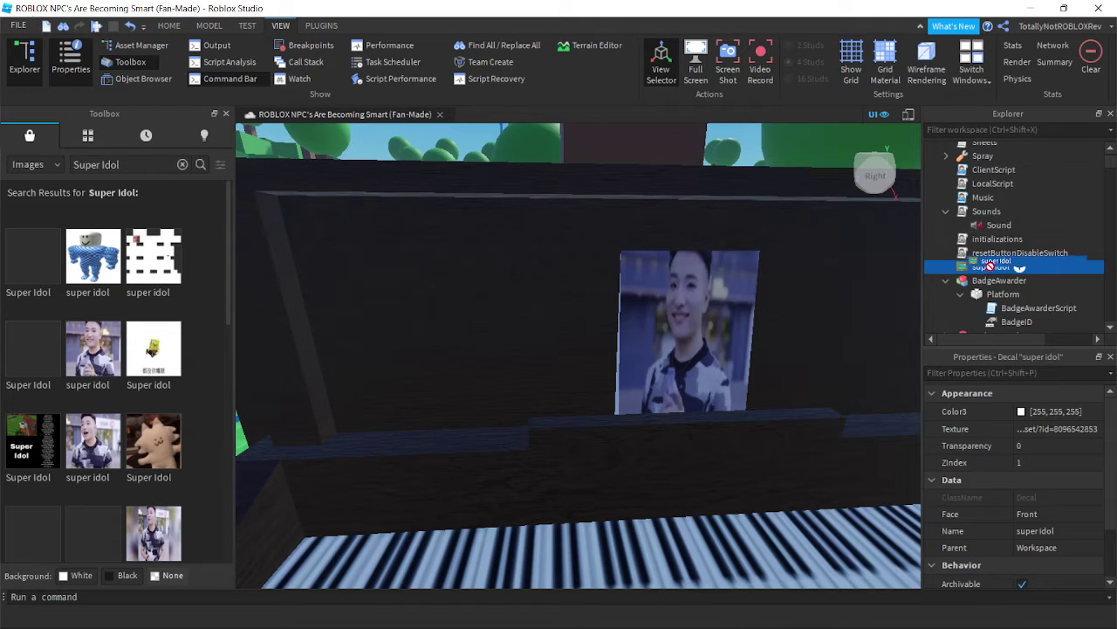
pyautogui.moveTo(991, 266)
pyautogui.mouseDown()
pyautogui.moveTo(997, 234)
pyautogui.moveTo(1004, 291)
pyautogui.moveTo(993, 270)
pyautogui.mouseUp()
pyautogui.scroll(-6, 985, 267)
pyautogui.click(940, 203)
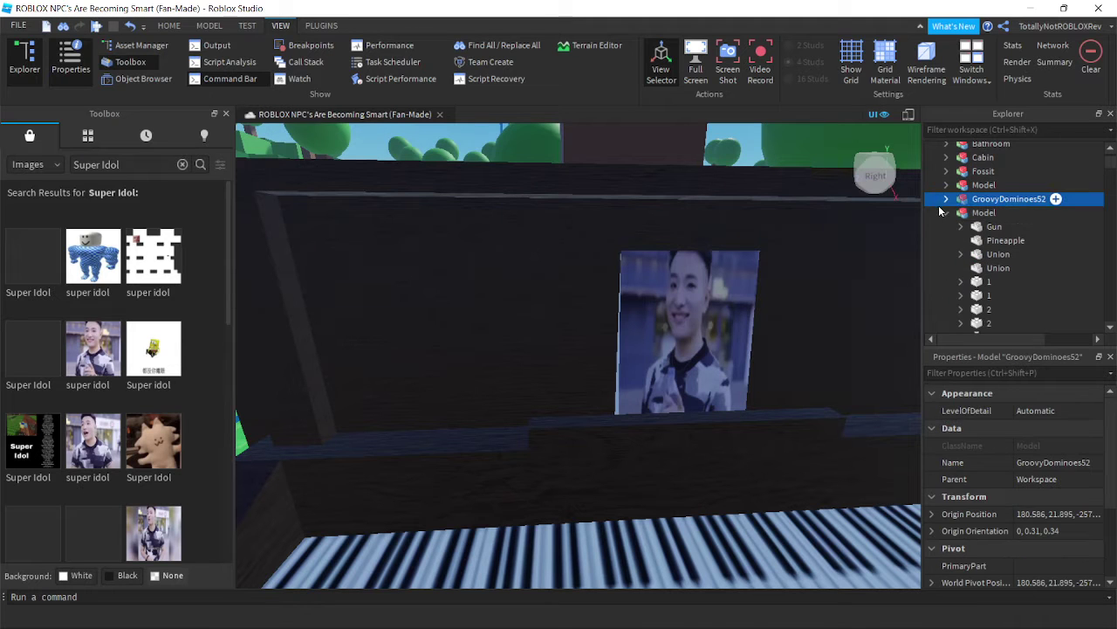
pyautogui.scroll(5, 956, 218)
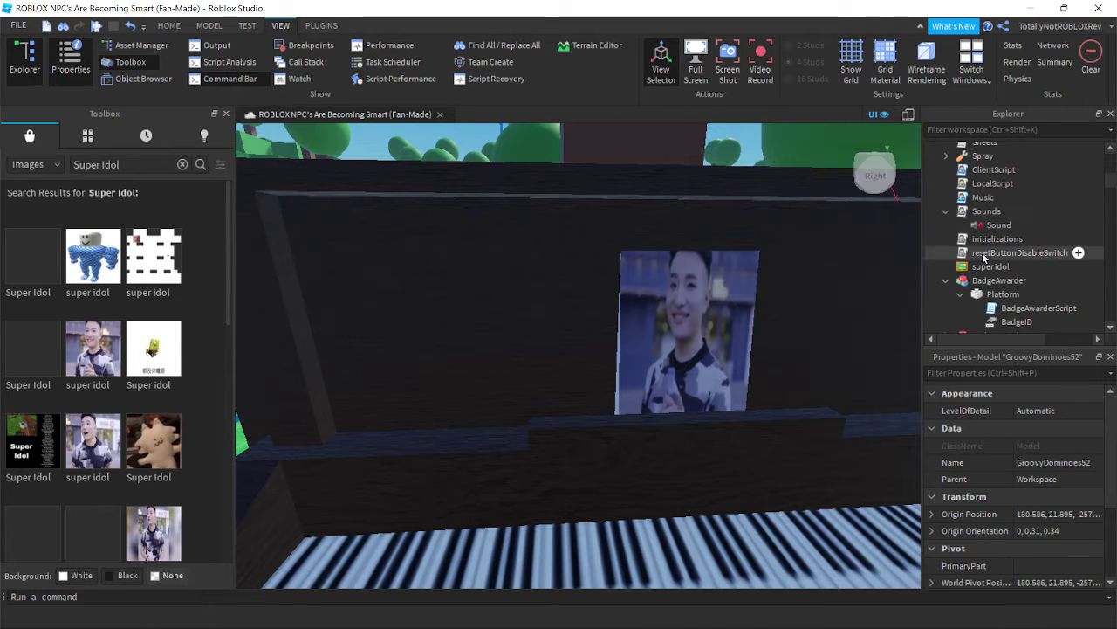
# Move the super idol decal from the Workspace into the piano's SheetMusic and delete the portrait decal there
pyautogui.moveTo(986, 265); pyautogui.dragTo(1020, 182)
pyautogui.scroll(-2, 790, 277)
pyautogui.moveTo(791, 278); pyautogui.dragTo(766, 218, button='right')
pyautogui.scroll(-2, 765, 222)
pyautogui.click(765, 221)
pyautogui.scroll(6, 765, 218)
pyautogui.scroll(-4, 765, 220)
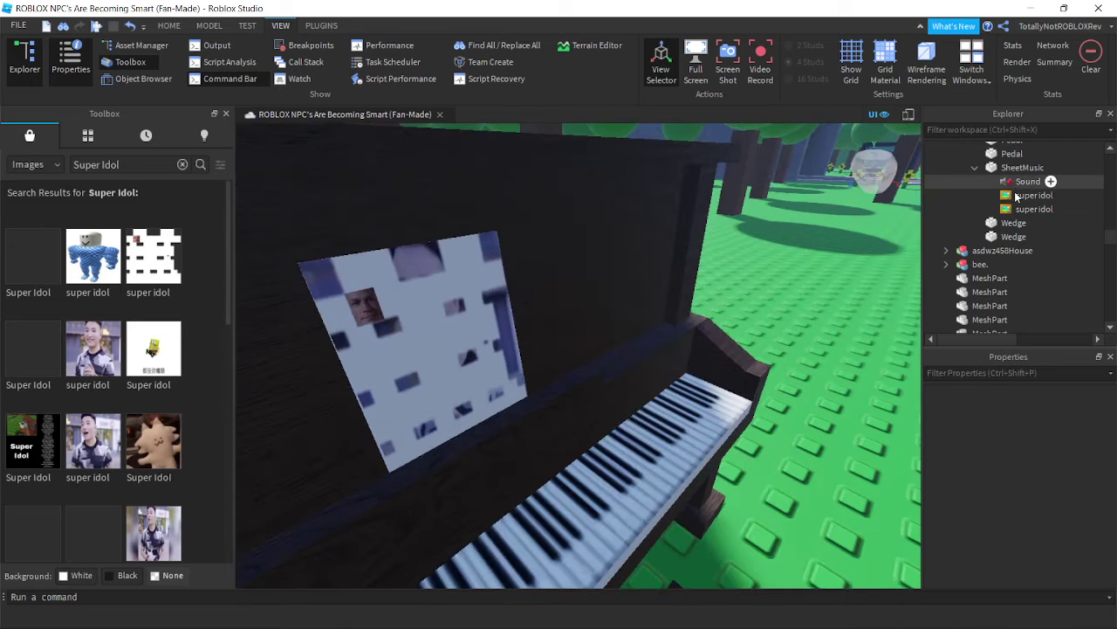
pyautogui.click(1034, 195)
pyautogui.press('Delete')
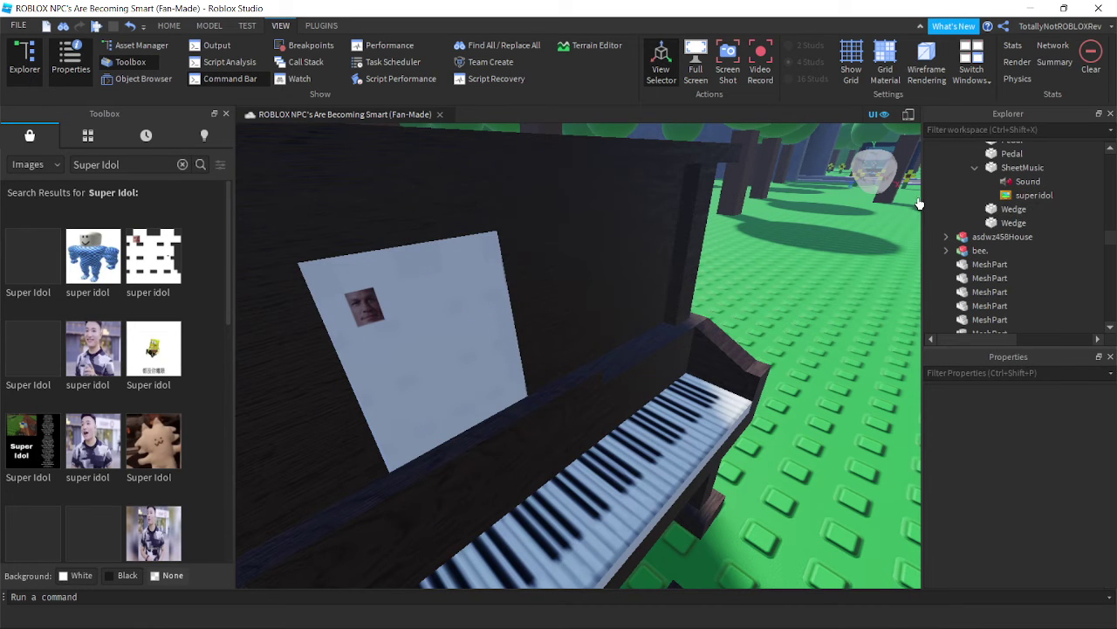
# Restore the portrait decal deleted from the piano's SheetMusic and delete the white block-patterned super idol decal there
pyautogui.click(130, 27)
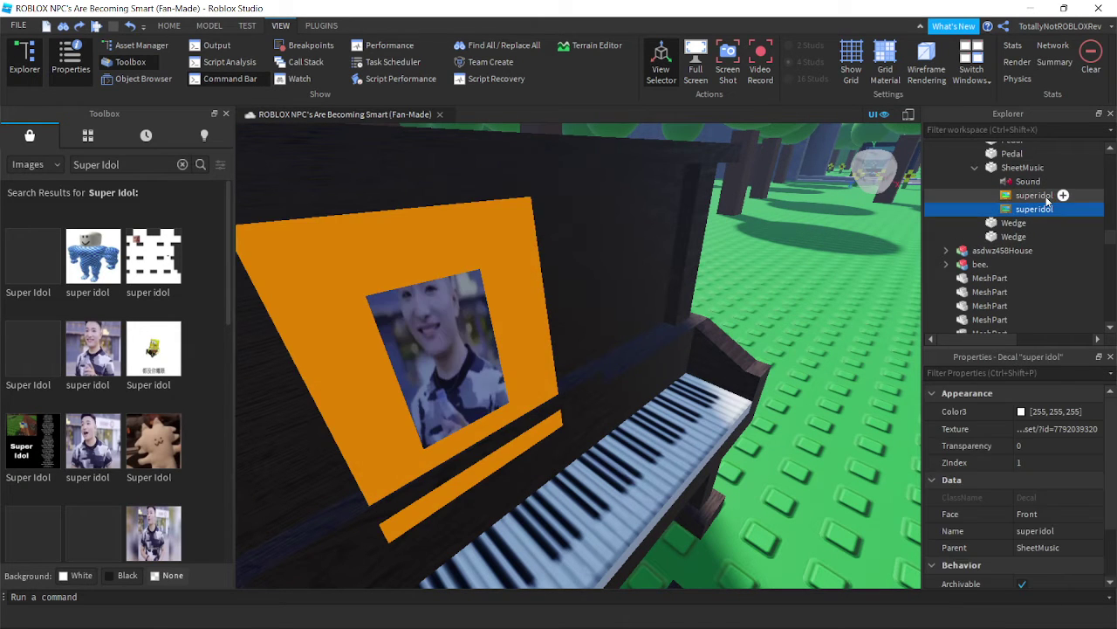
pyautogui.click(1047, 200)
pyautogui.press('Delete')
pyautogui.moveTo(579, 319); pyautogui.dragTo(577, 322, button='right')
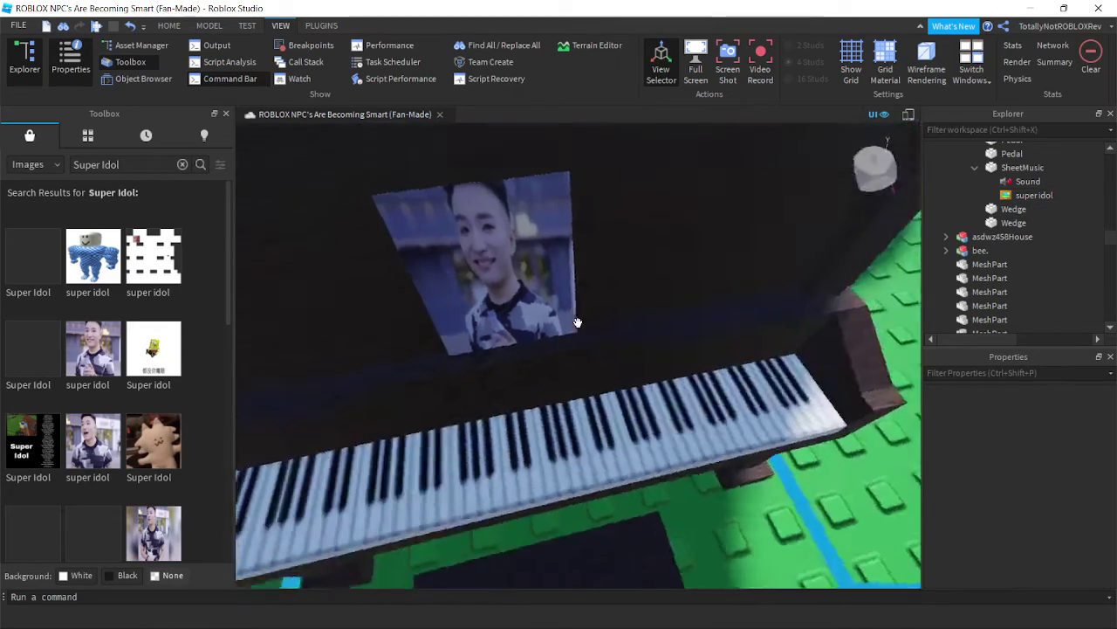
pyautogui.scroll(-8, 578, 322)
pyautogui.scroll(5, 568, 356)
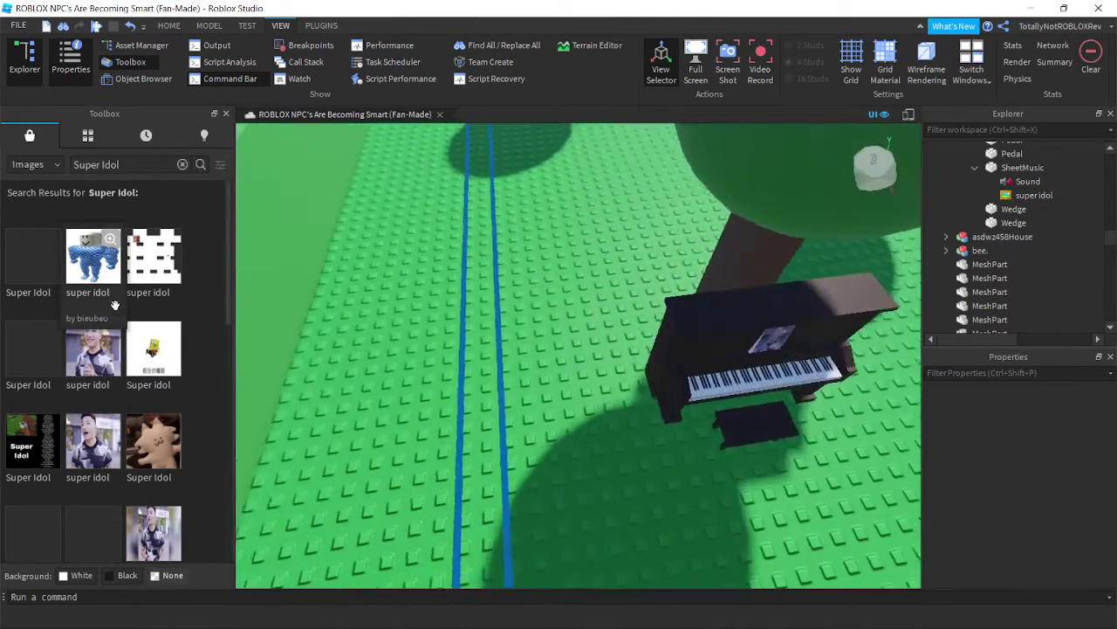
# Insert the super idol chat screenshot image and move its decal from the Workspace into the piano's SheetMusic
pyautogui.scroll(-3, 96, 301)
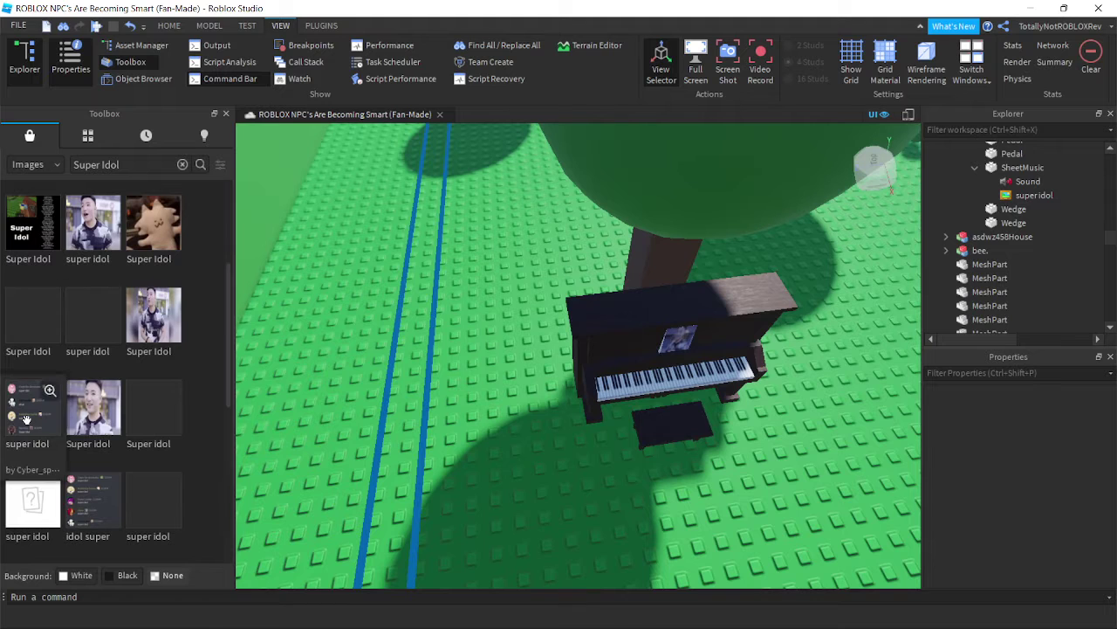
pyautogui.click(30, 418)
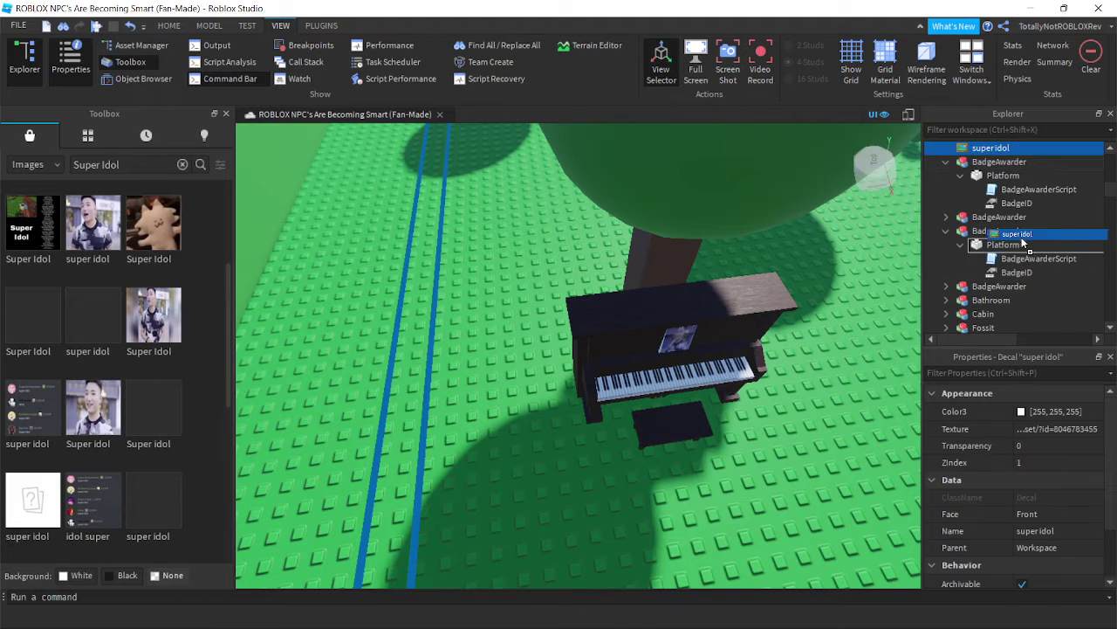
pyautogui.moveTo(1023, 241); pyautogui.dragTo(1032, 183)
pyautogui.scroll(10, 731, 330)
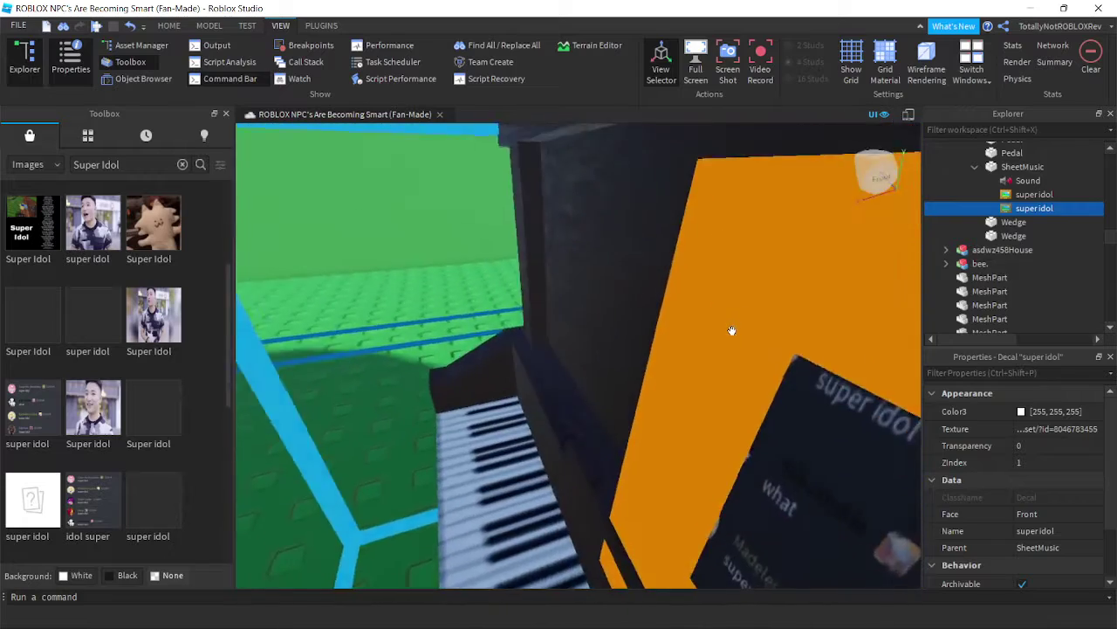
pyautogui.scroll(-6, 732, 331)
pyautogui.moveTo(732, 330); pyautogui.dragTo(733, 331, button='right')
pyautogui.scroll(5, 731, 329)
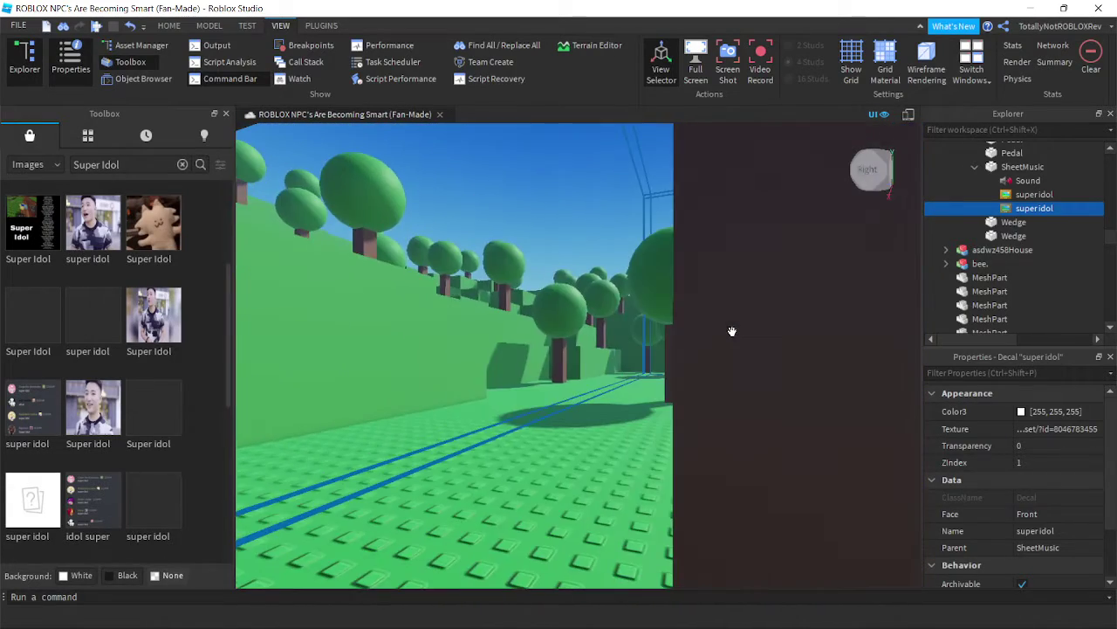
pyautogui.scroll(-6, 732, 330)
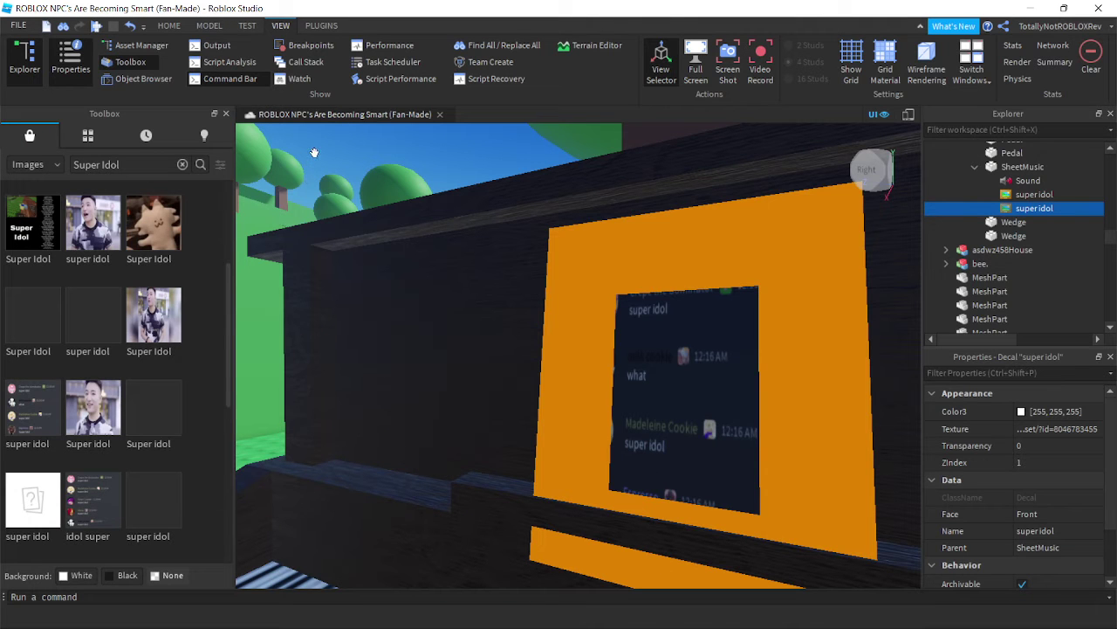
pyautogui.scroll(-5, 416, 255)
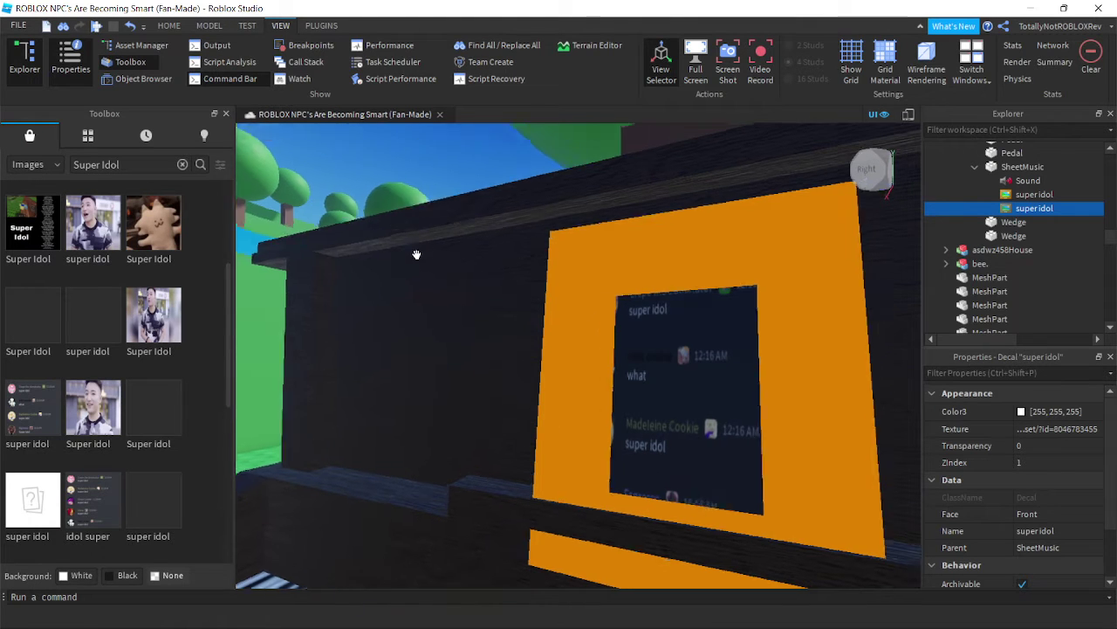
# Try to move the SheetMusic part outward from the piano's front panel
pyautogui.click(431, 145)
pyautogui.press('f')
pyautogui.click(531, 264)
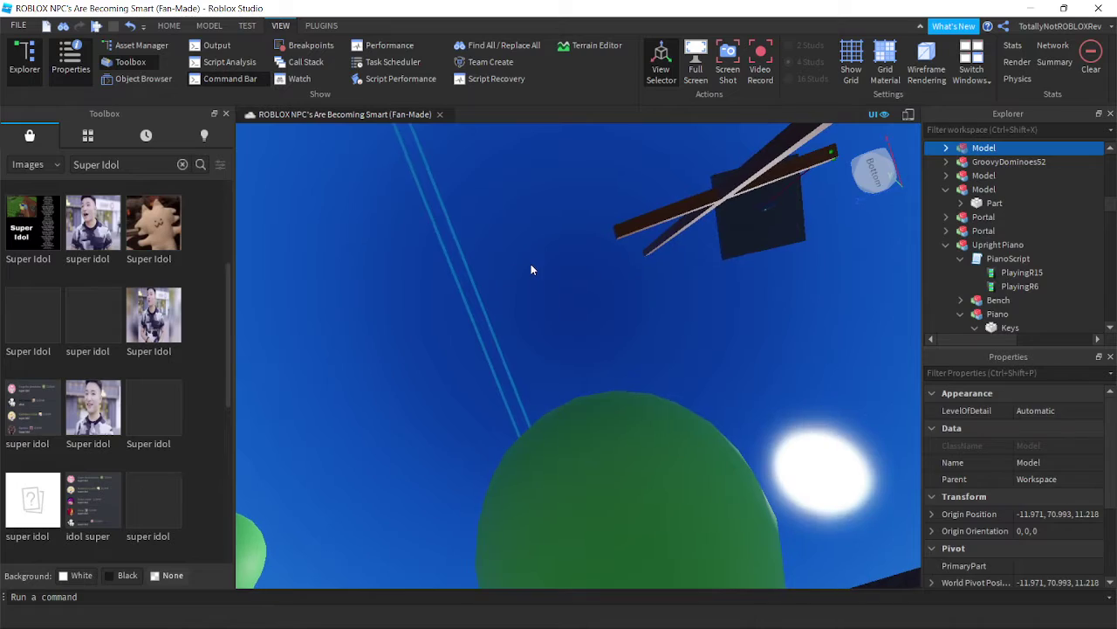
pyautogui.moveTo(530, 264); pyautogui.dragTo(531, 259, button='right')
pyautogui.scroll(4, 531, 265)
pyautogui.click(721, 324)
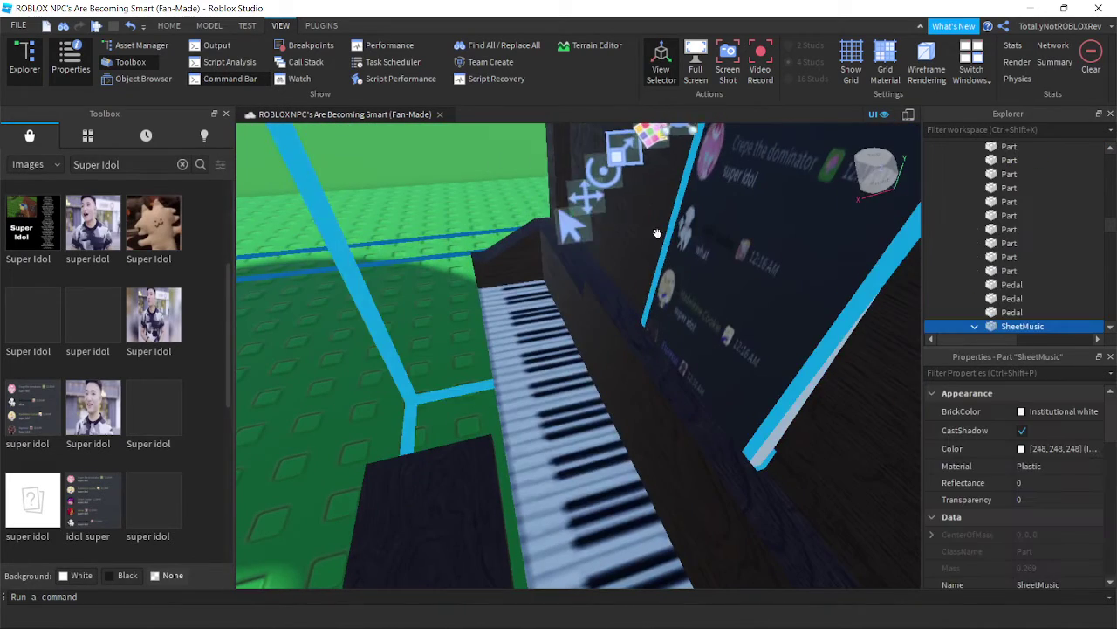
pyautogui.press('f')
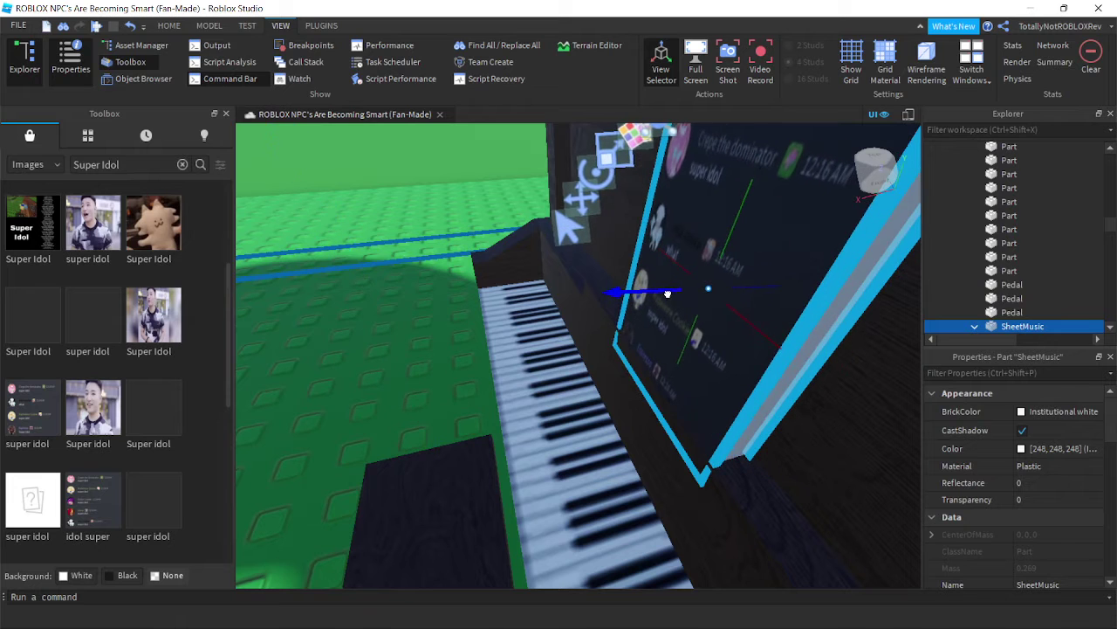
pyautogui.click(129, 24)
# Delete the chat screenshot decal from SheetMusic, leaving the portrait decal in place
pyautogui.click(976, 326)
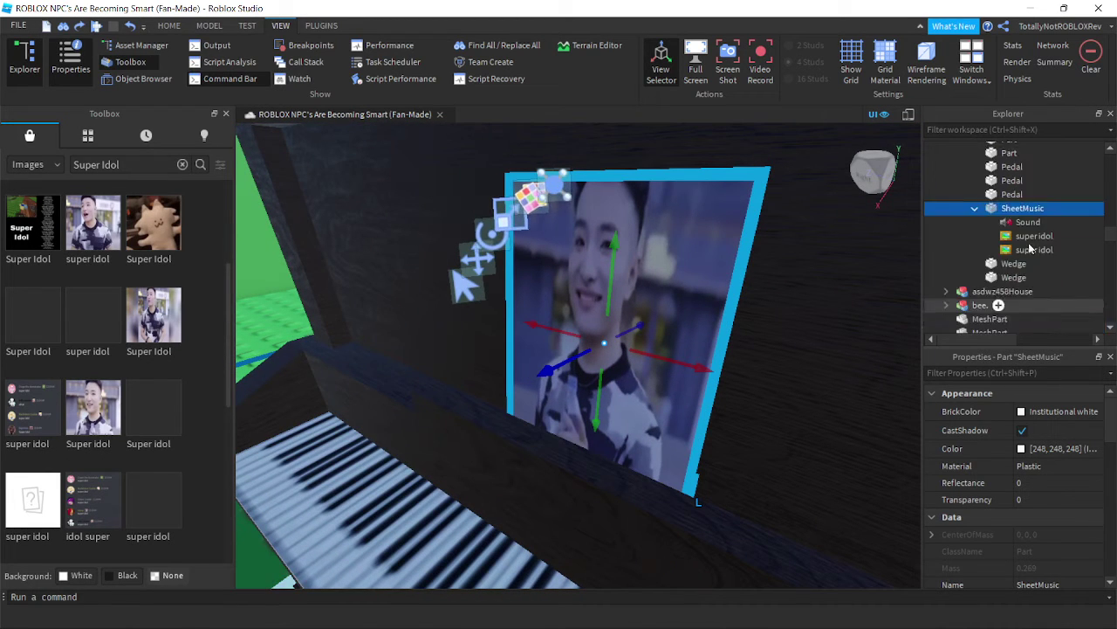
pyautogui.click(1033, 249)
pyautogui.press('Delete')
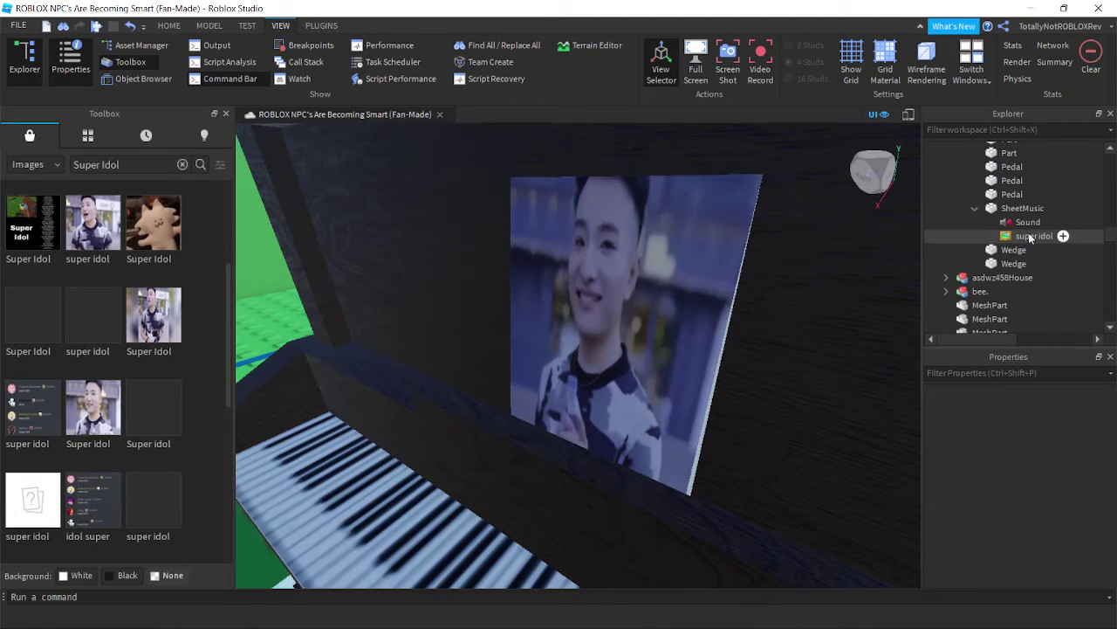
pyautogui.scroll(-12, 669, 278)
pyautogui.moveTo(669, 276); pyautogui.dragTo(683, 276, button='right')
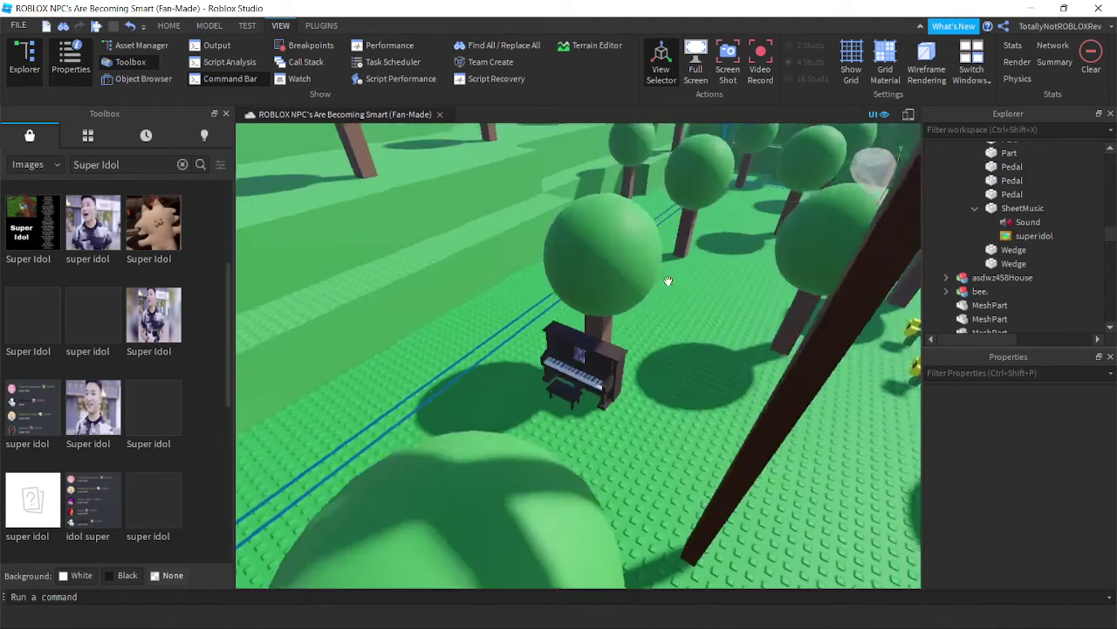
pyautogui.scroll(-3, 669, 278)
pyautogui.scroll(3, 683, 276)
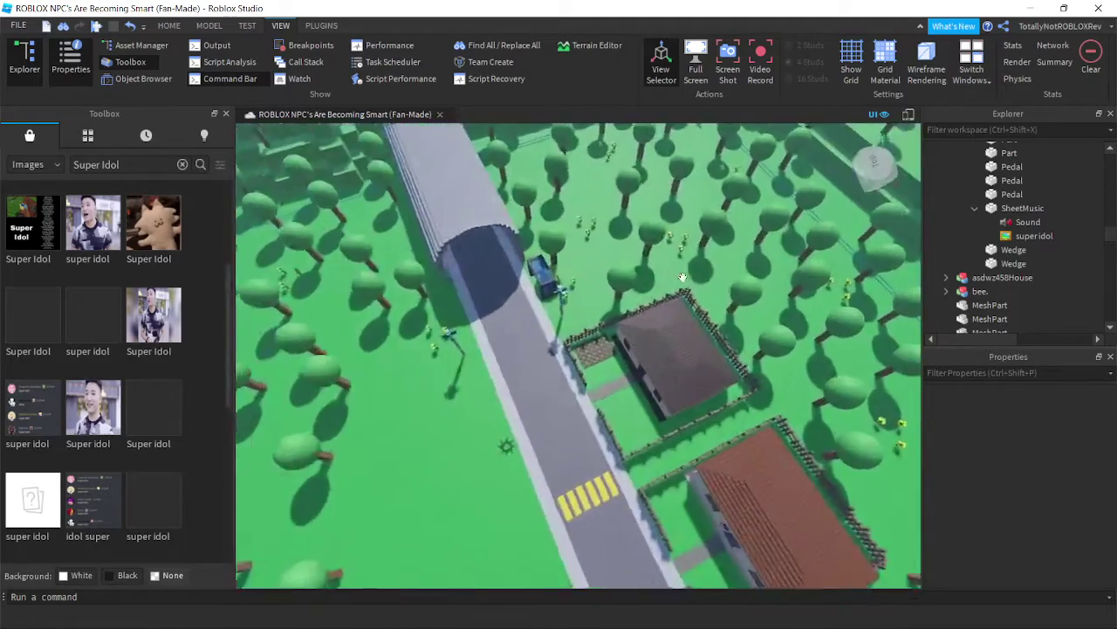
pyautogui.scroll(5, 683, 277)
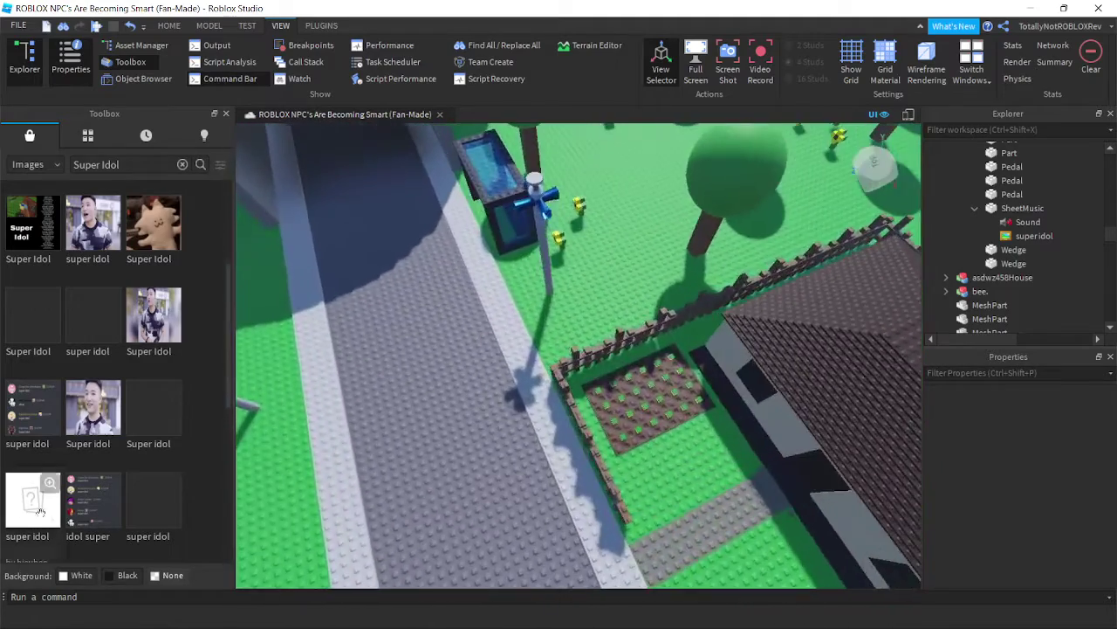
pyautogui.scroll(-2, 457, 498)
pyautogui.moveTo(457, 499); pyautogui.dragTo(419, 513, button='right')
pyautogui.scroll(10, 419, 514)
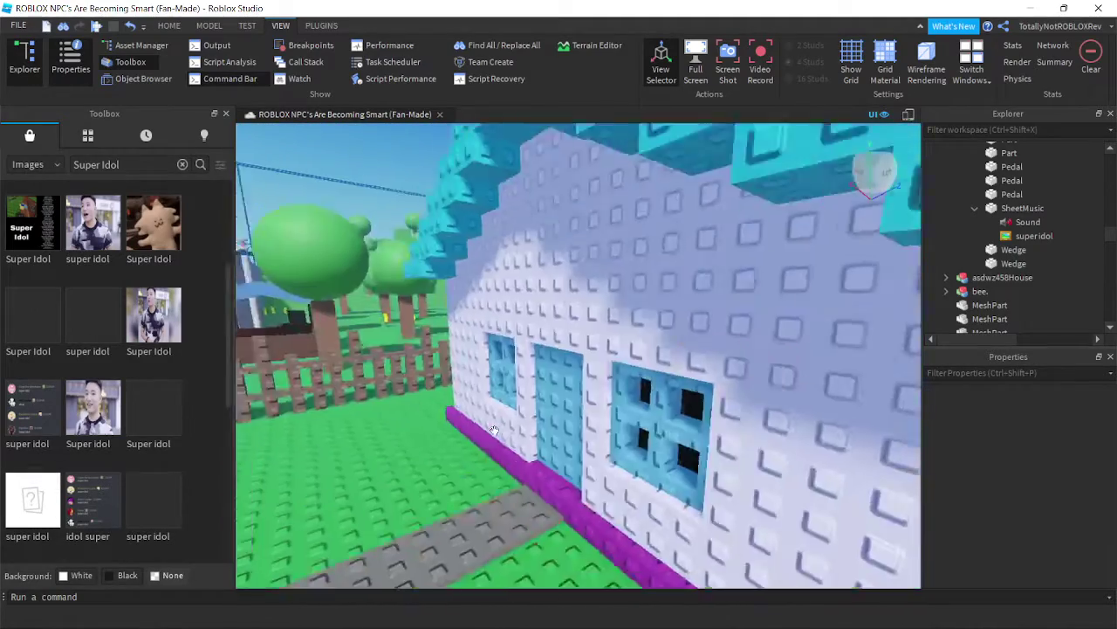
# Start a playtest of the game and survey the map from above the character
pyautogui.click(166, 26)
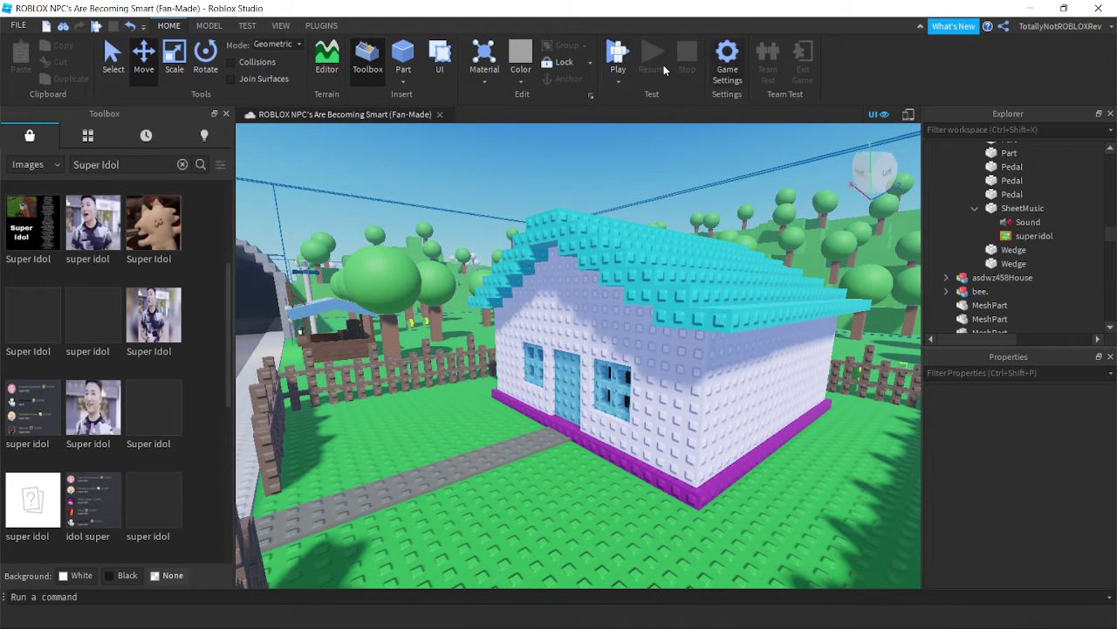
pyautogui.click(625, 57)
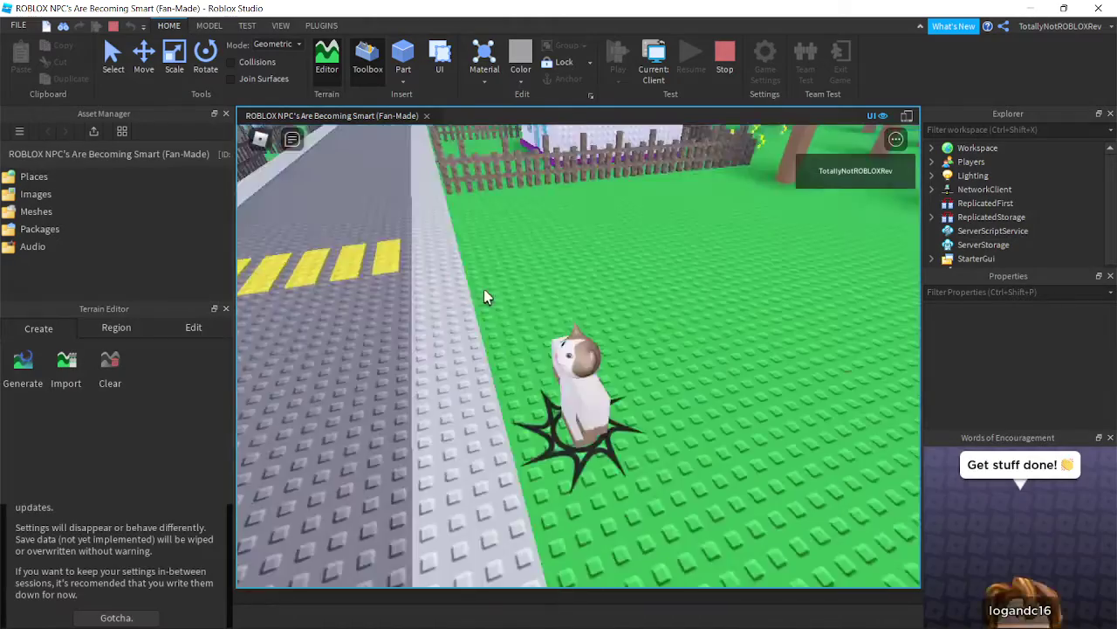
pyautogui.press('w')
pyautogui.moveTo(484, 289); pyautogui.dragTo(484, 289, button='right')
pyautogui.scroll(-10, 485, 294)
pyautogui.scroll(-3, 483, 289)
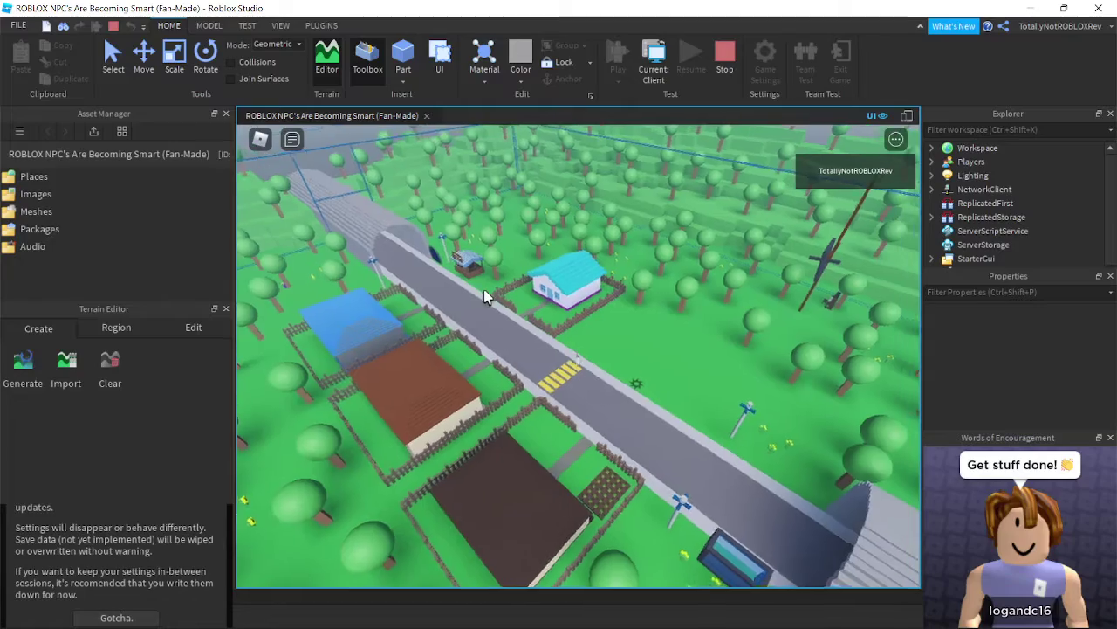
# Walk the character through the trees to the piano and seat it on the bench
pyautogui.scroll(6, 484, 289)
pyautogui.press('w')
pyautogui.press('w')
pyautogui.press('w')
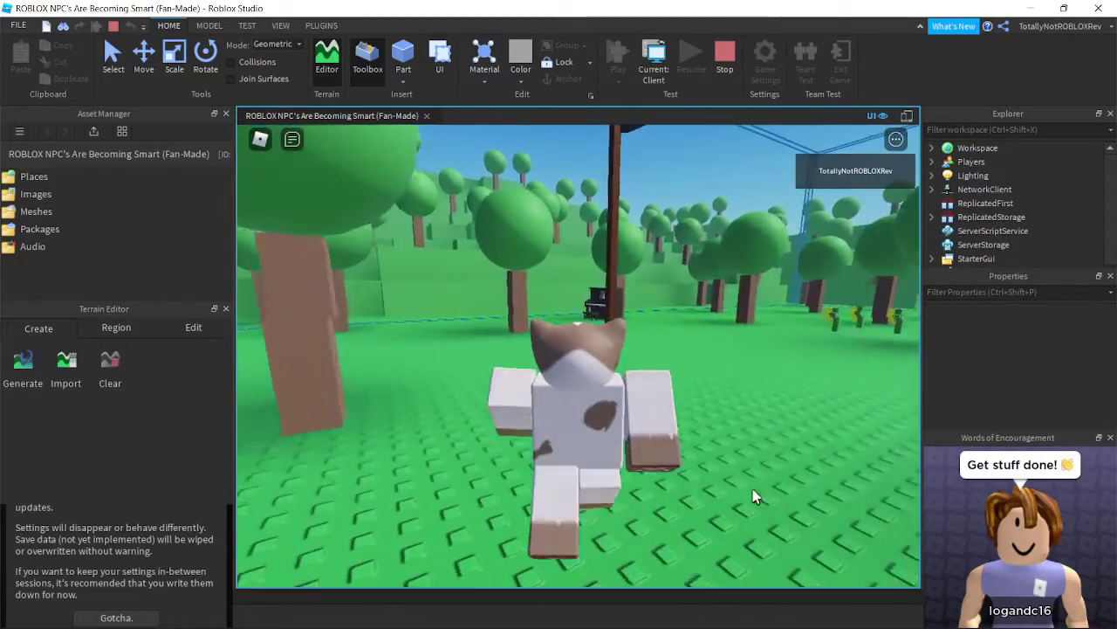
pyautogui.press('w')
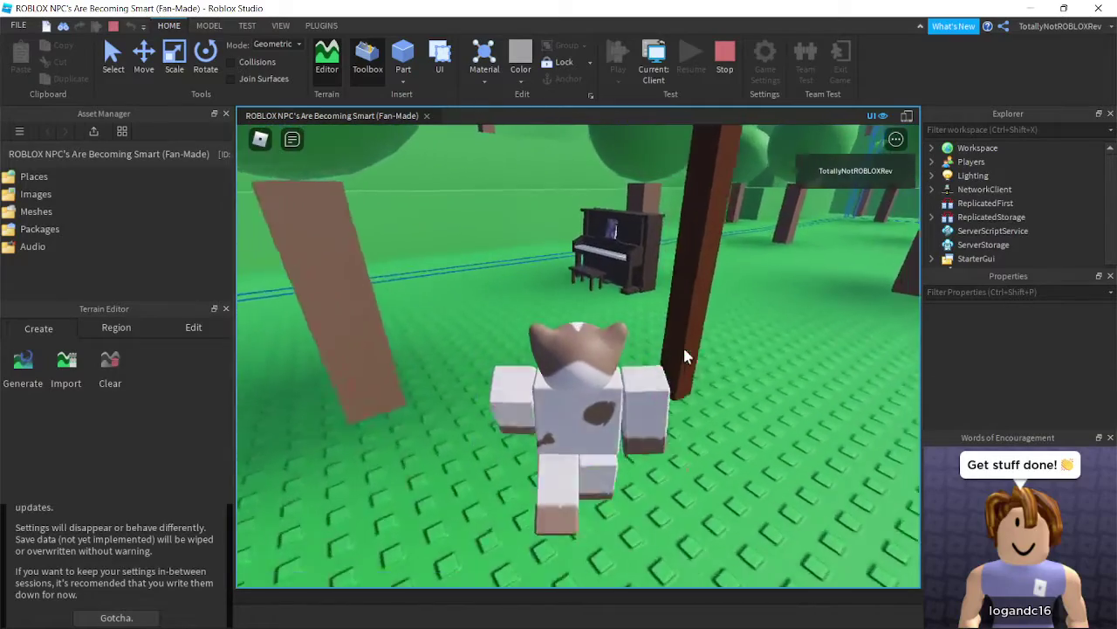
pyautogui.press('w')
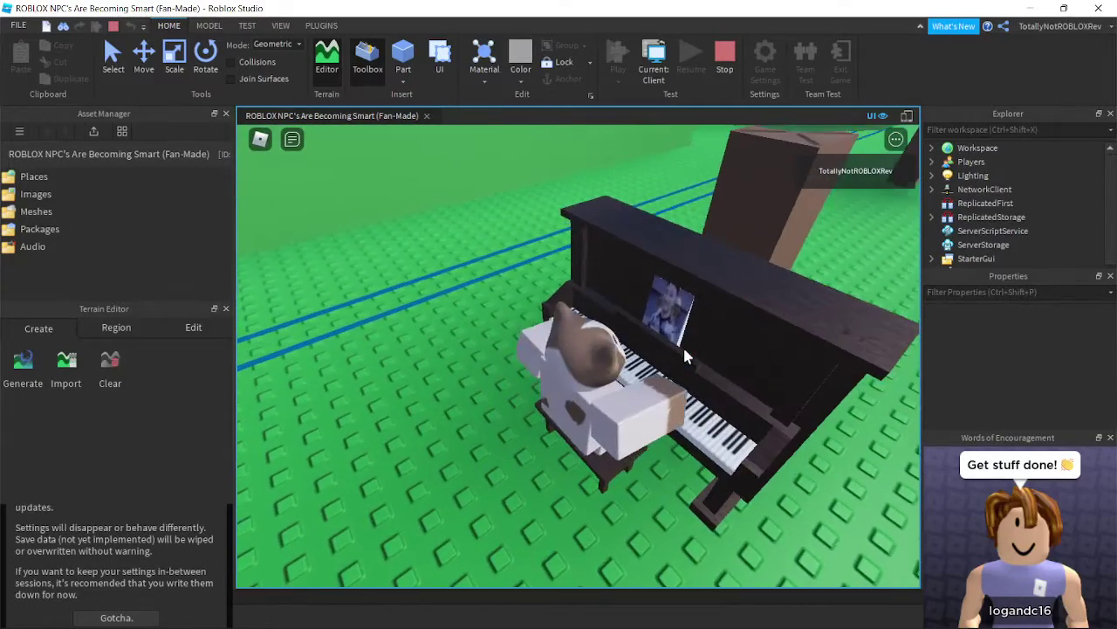
# View the character playing from several angles, leave the piano bench and stop the playtest
pyautogui.moveTo(685, 349); pyautogui.dragTo(684, 349, button='right')
pyautogui.moveTo(694, 265); pyautogui.dragTo(694, 265, button='right')
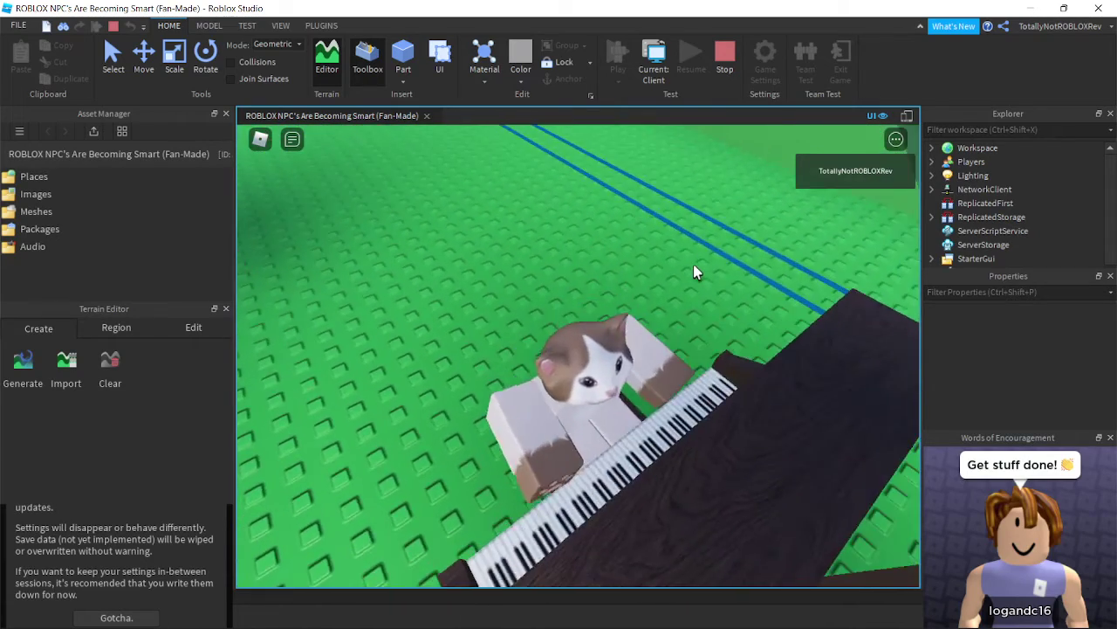
pyautogui.press('space')
pyautogui.press('a')
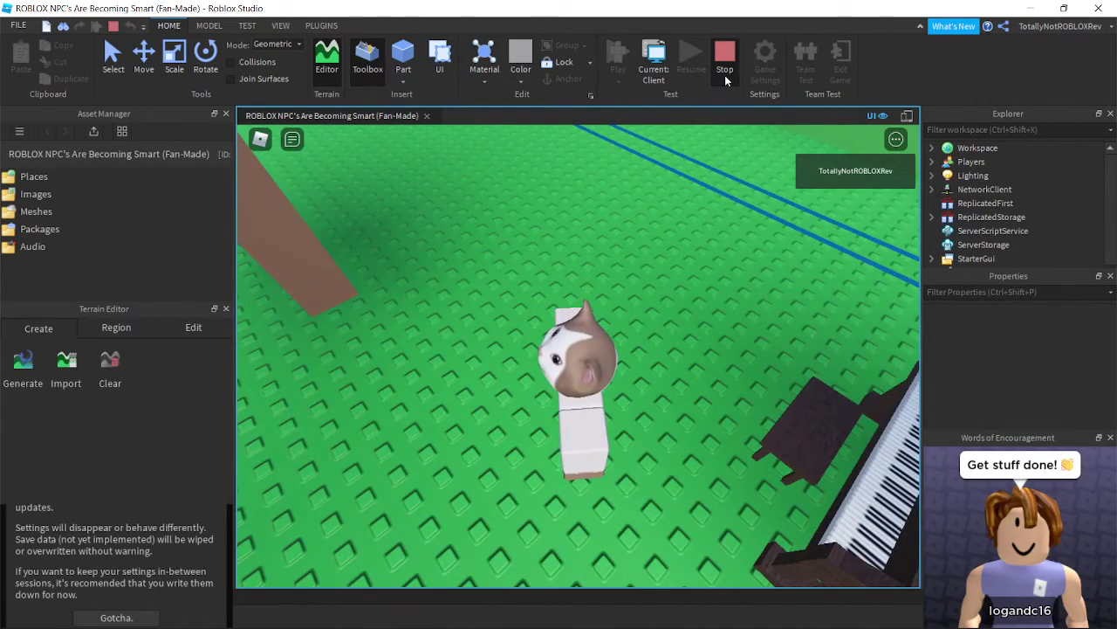
pyautogui.click(725, 75)
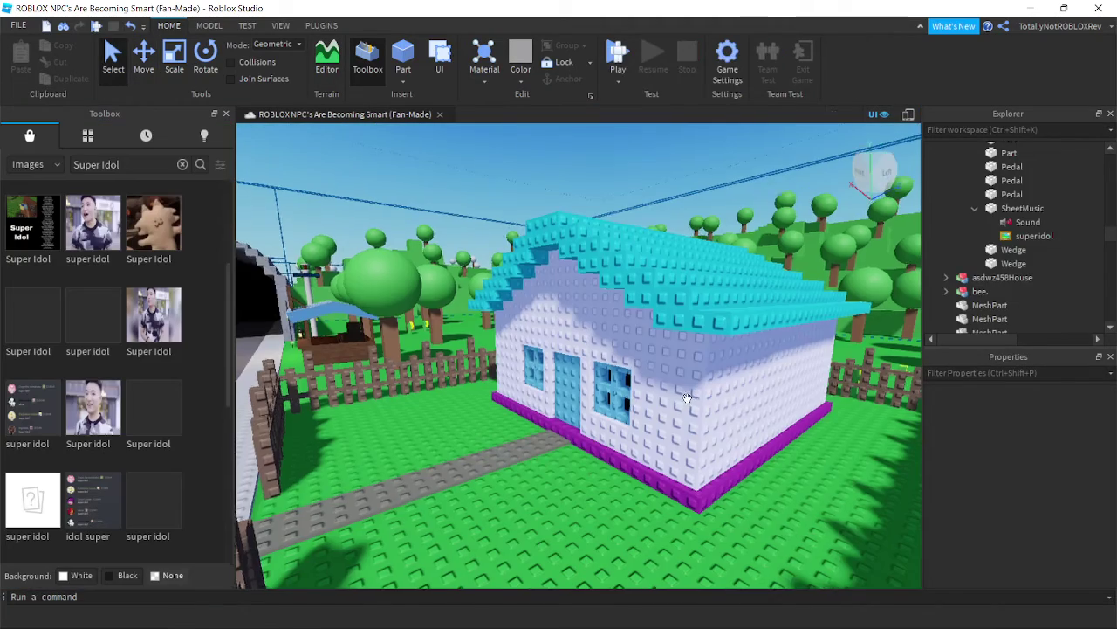
# Copy the SoundId of the Sound inside the piano's SheetMusic and open the Upright Piano's PianoScript for editing
pyautogui.moveTo(687, 398); pyautogui.dragTo(688, 398, button='right')
pyautogui.scroll(8, 687, 398)
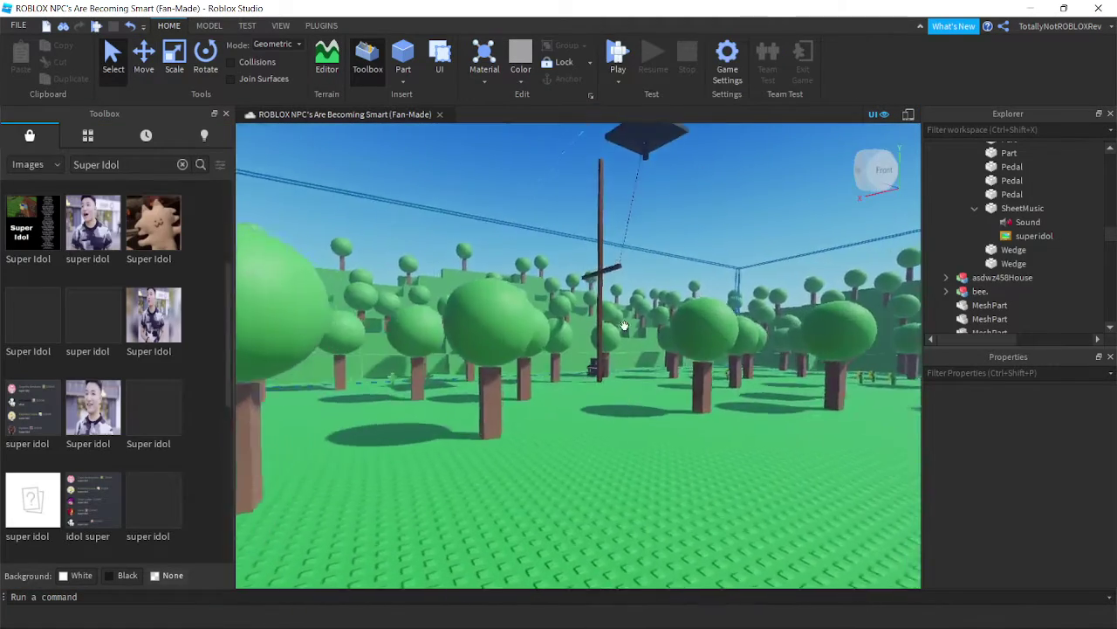
pyautogui.moveTo(561, 375); pyautogui.dragTo(643, 491, button='right')
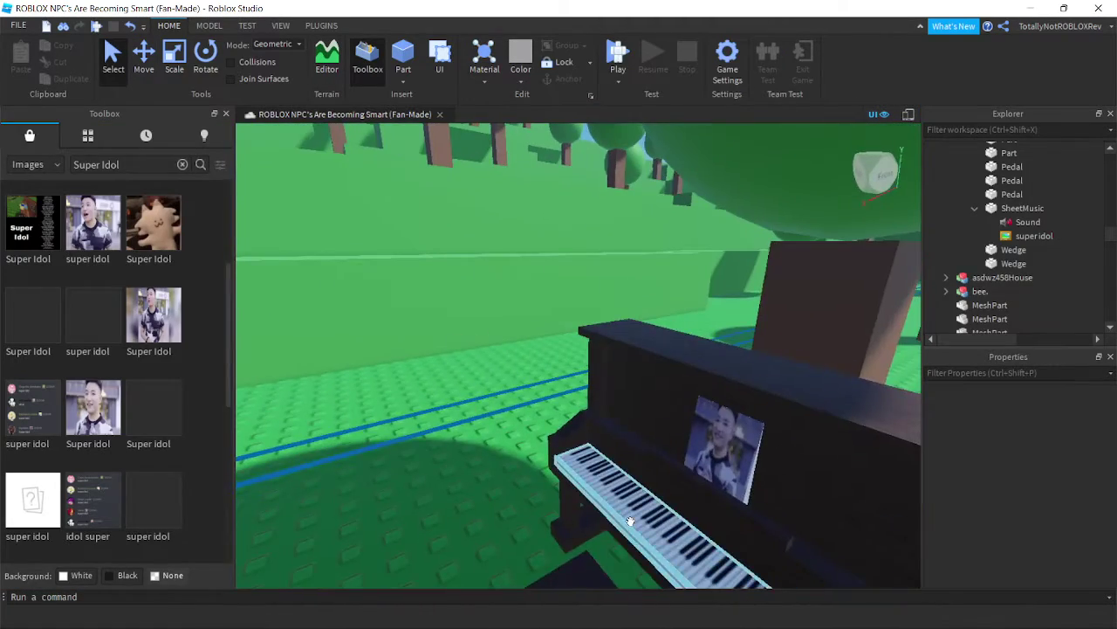
pyautogui.moveTo(621, 440); pyautogui.dragTo(614, 446, button='right')
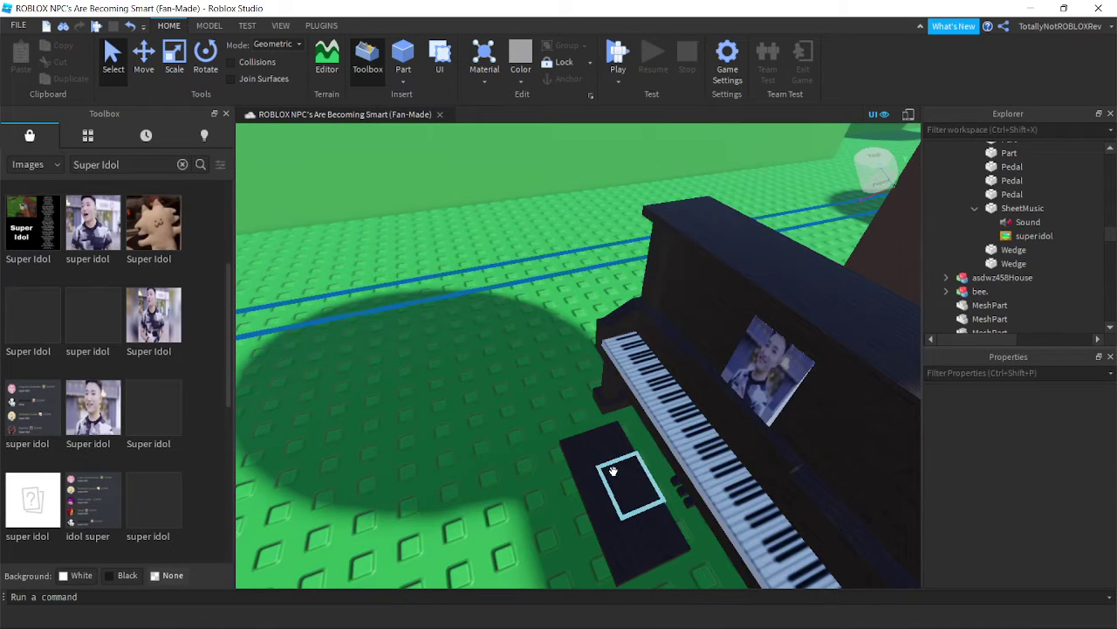
pyautogui.click(609, 452)
pyautogui.scroll(-10, 985, 225)
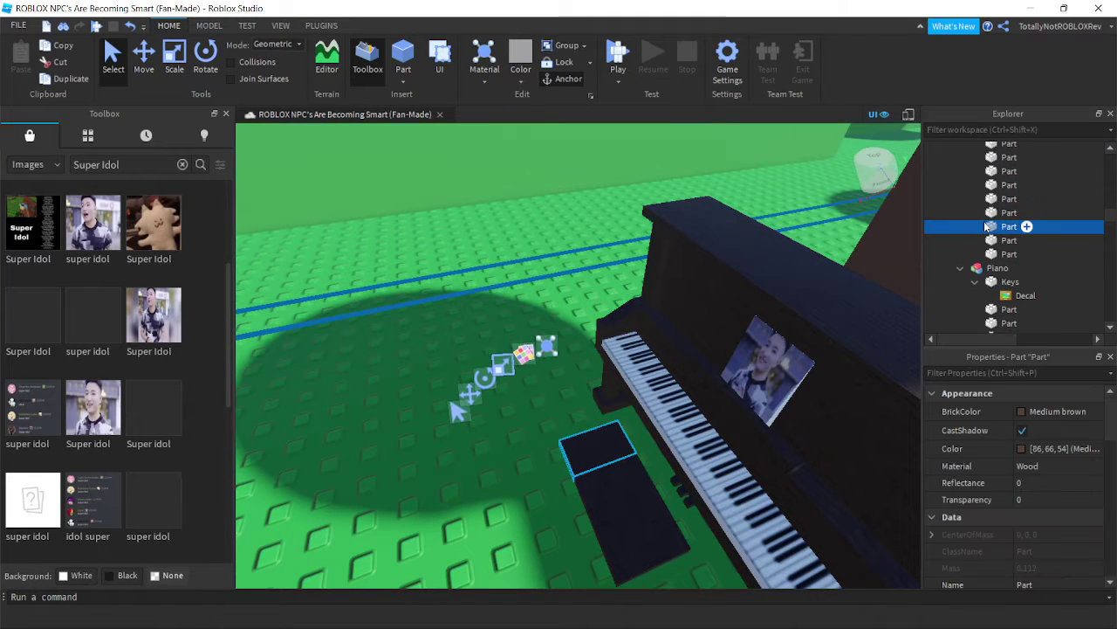
pyautogui.click(1027, 230)
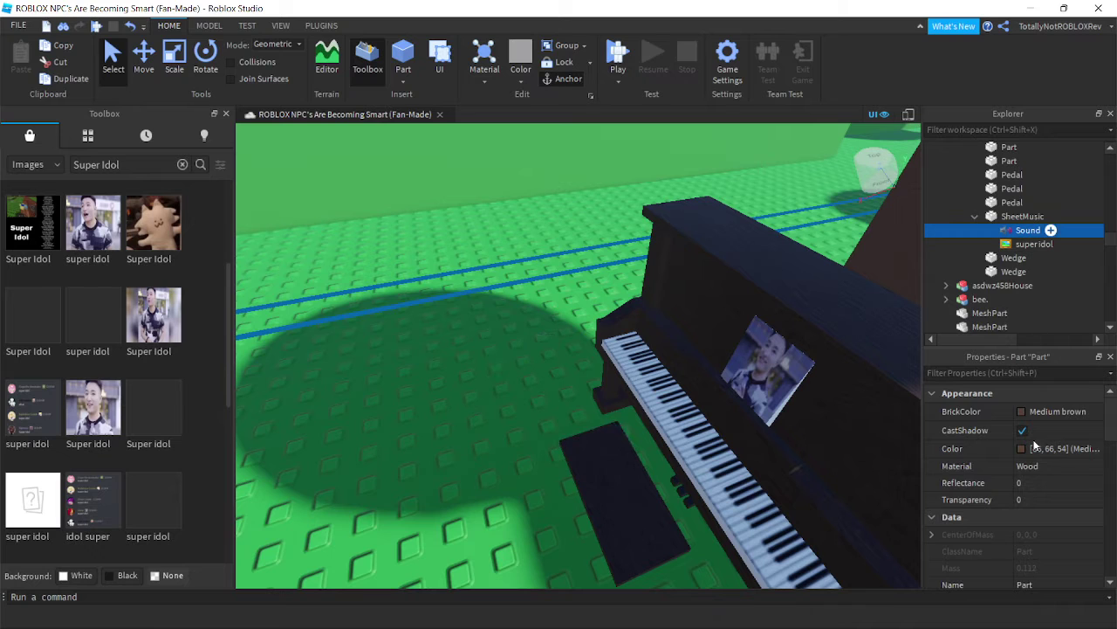
pyautogui.scroll(-3, 1047, 489)
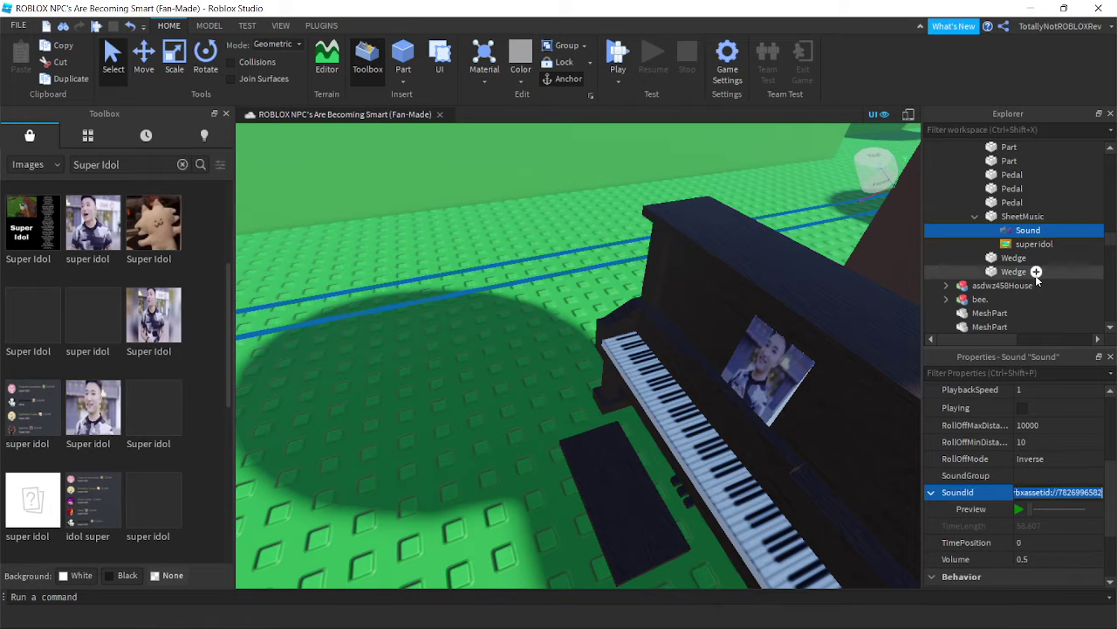
pyautogui.scroll(8, 1026, 262)
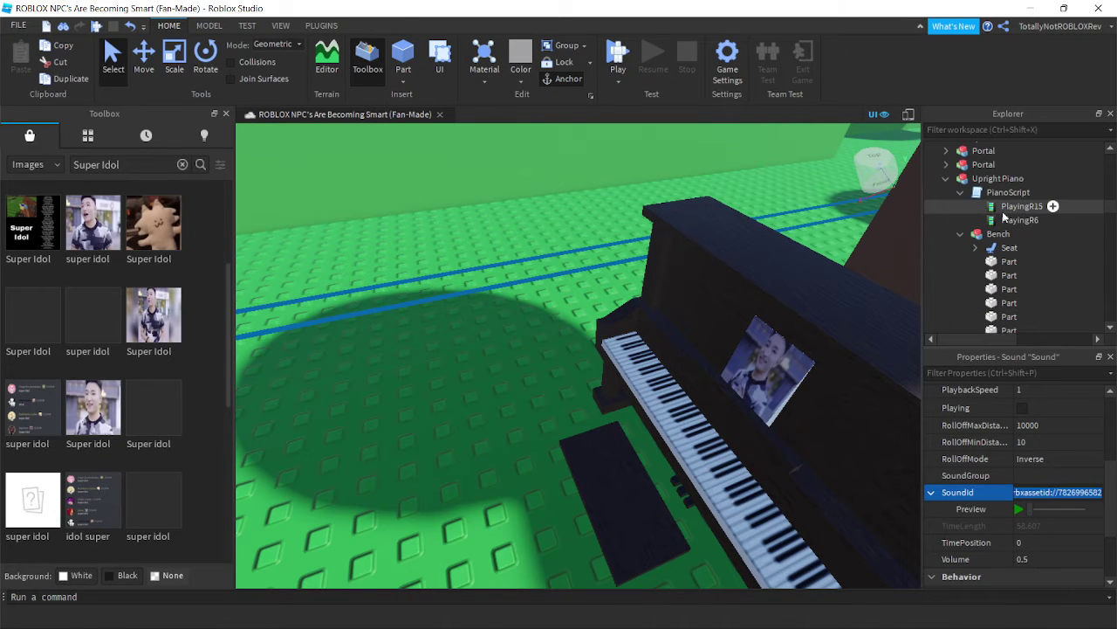
pyautogui.doubleClick(1008, 192)
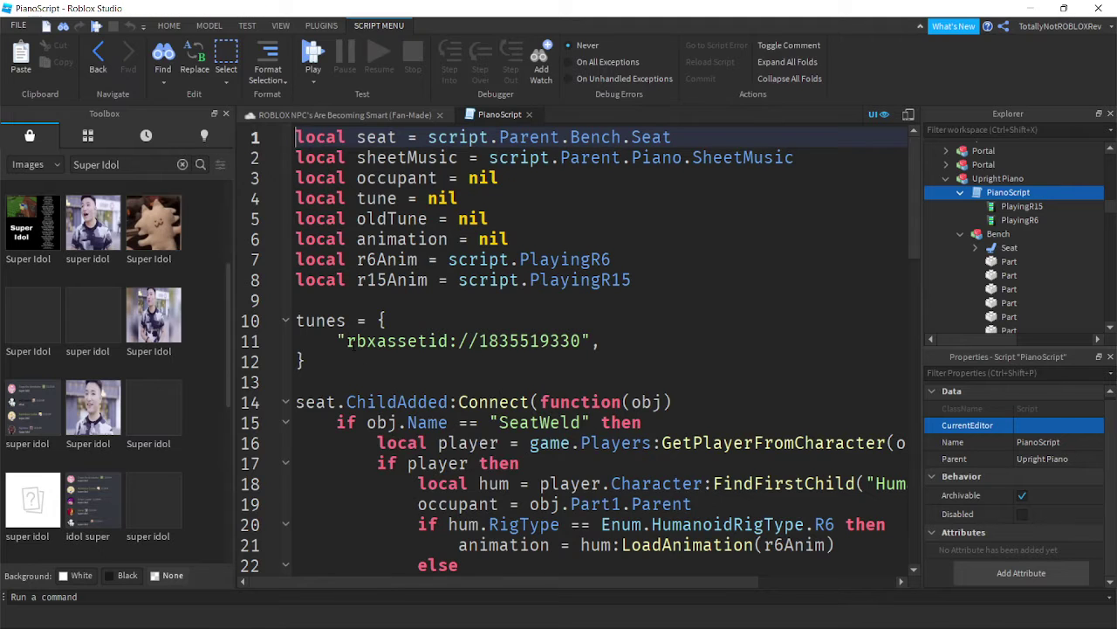
# Replace the asset ID in PianoScript's tunes table with the copied SoundId, review the rest of the code and close the script
pyautogui.moveTo(346, 340); pyautogui.dragTo(378, 341)
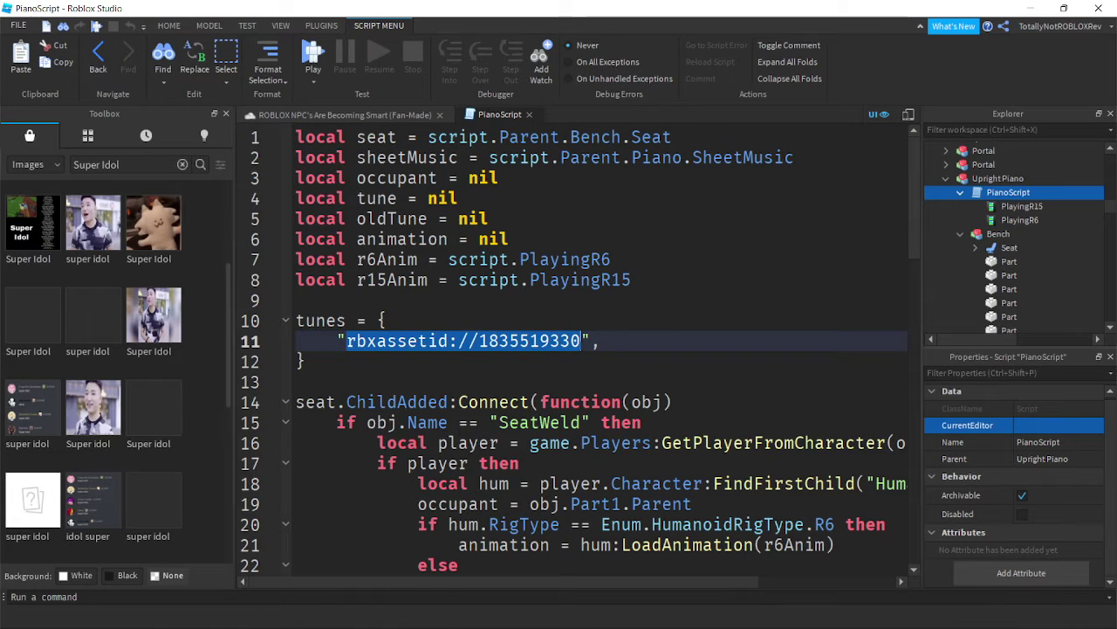
pyautogui.scroll(-14, 491, 418)
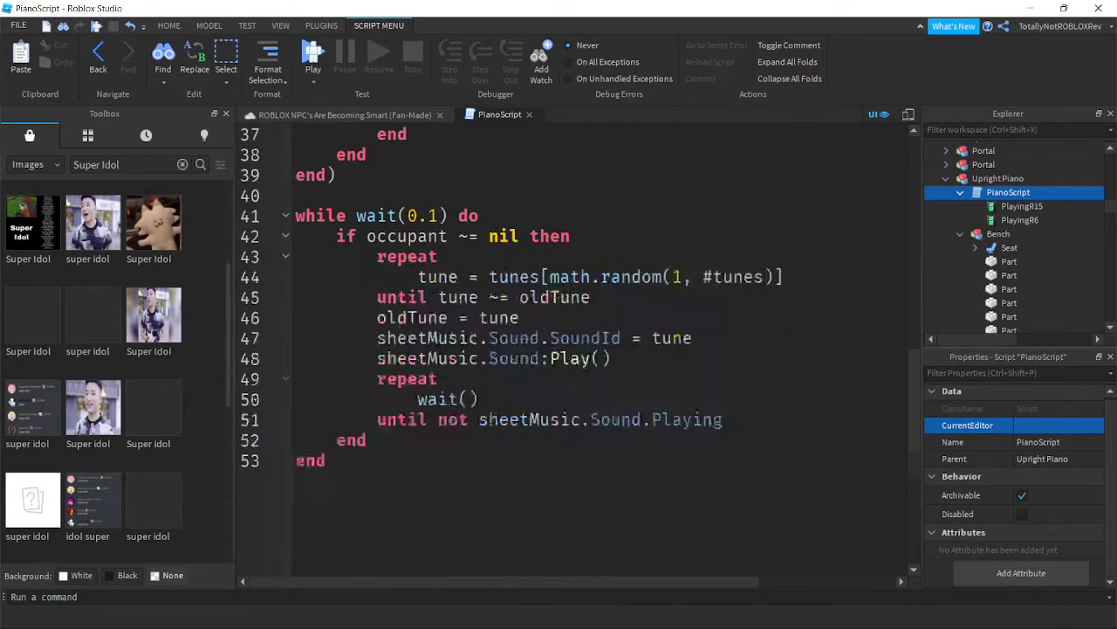
pyautogui.scroll(10, 491, 417)
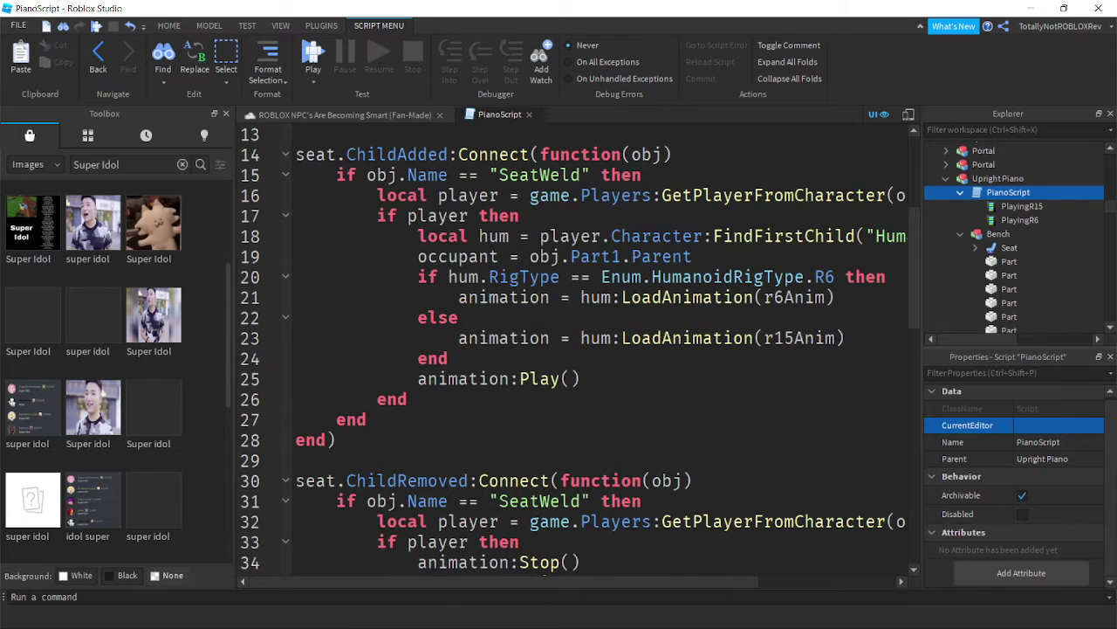
pyautogui.click(528, 114)
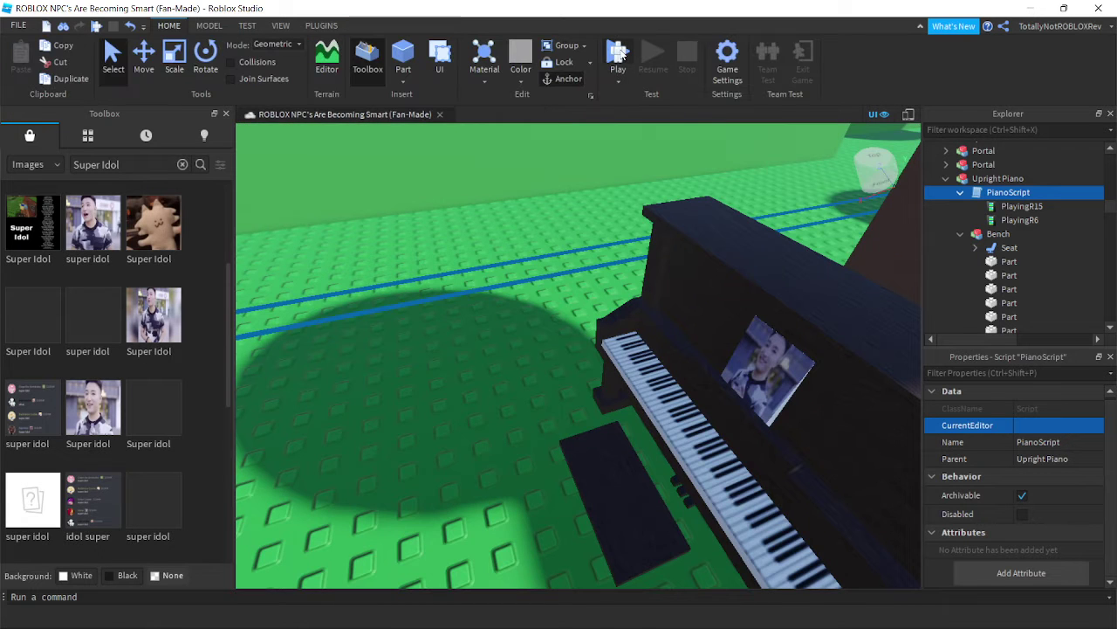
# Start a new playtest and walk the character across the field to the piano, seating it on the bench
pyautogui.click(619, 56)
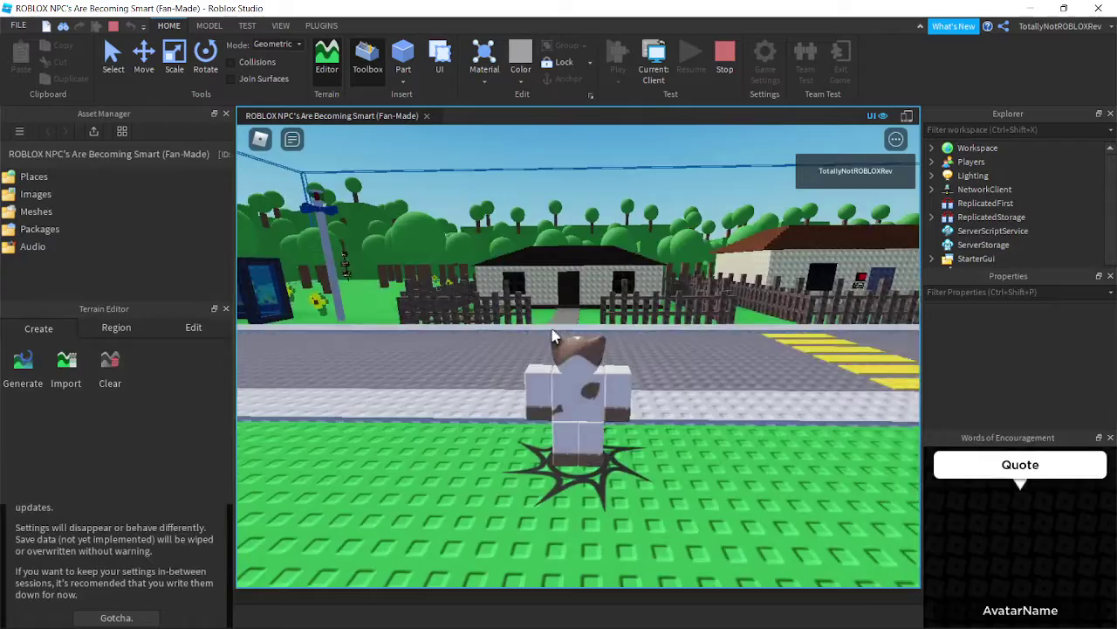
pyautogui.press('w')
pyautogui.moveTo(552, 336); pyautogui.dragTo(552, 329, button='right')
pyautogui.press('w')
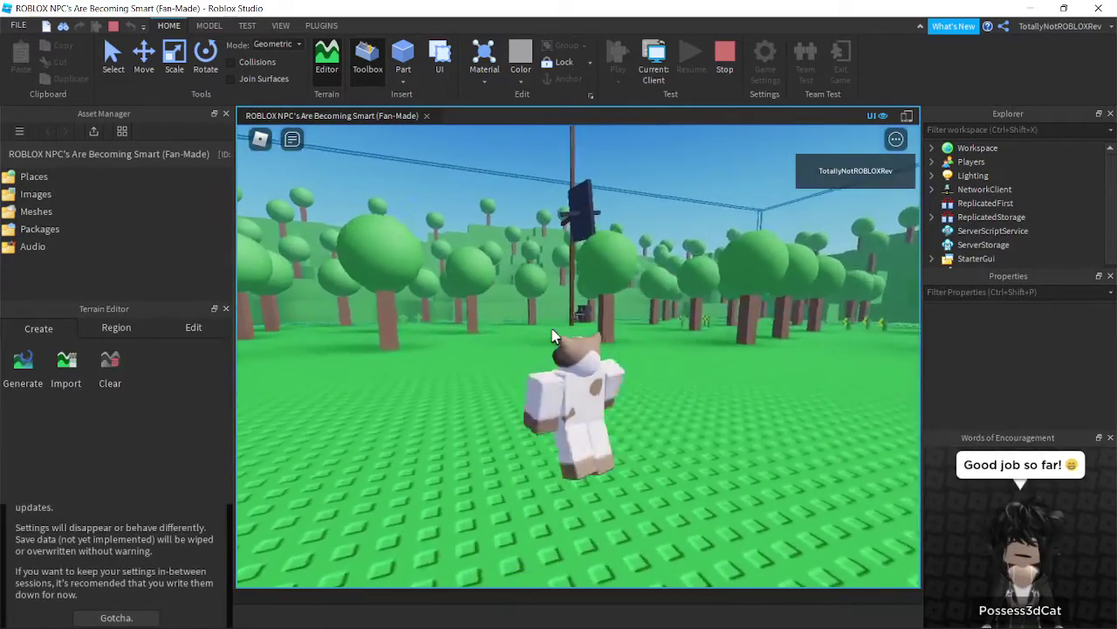
pyautogui.press('w')
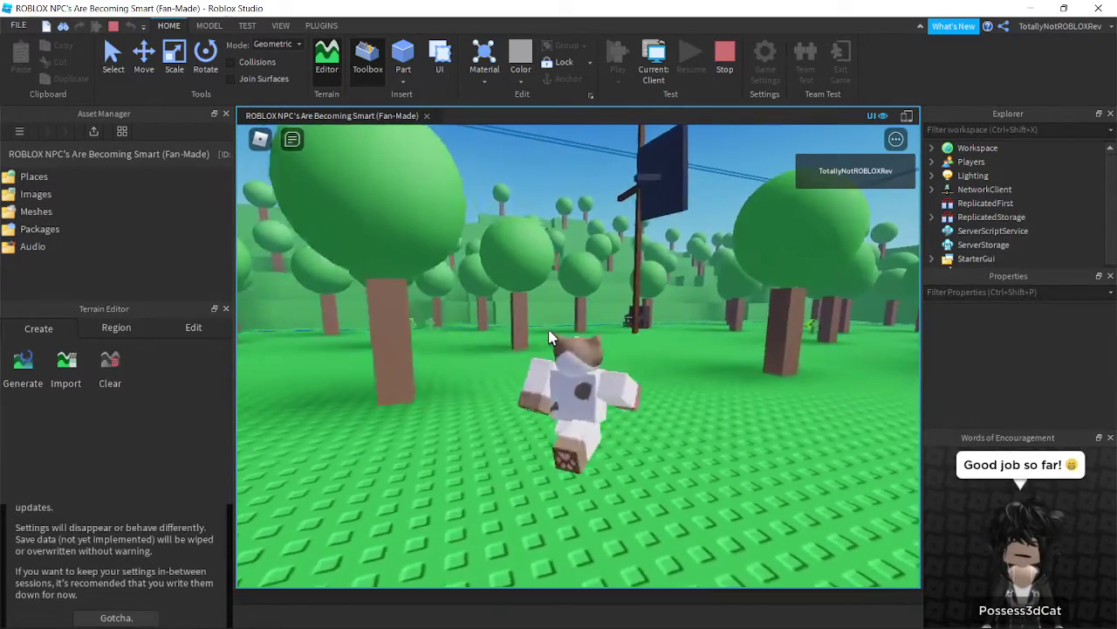
pyautogui.press('w')
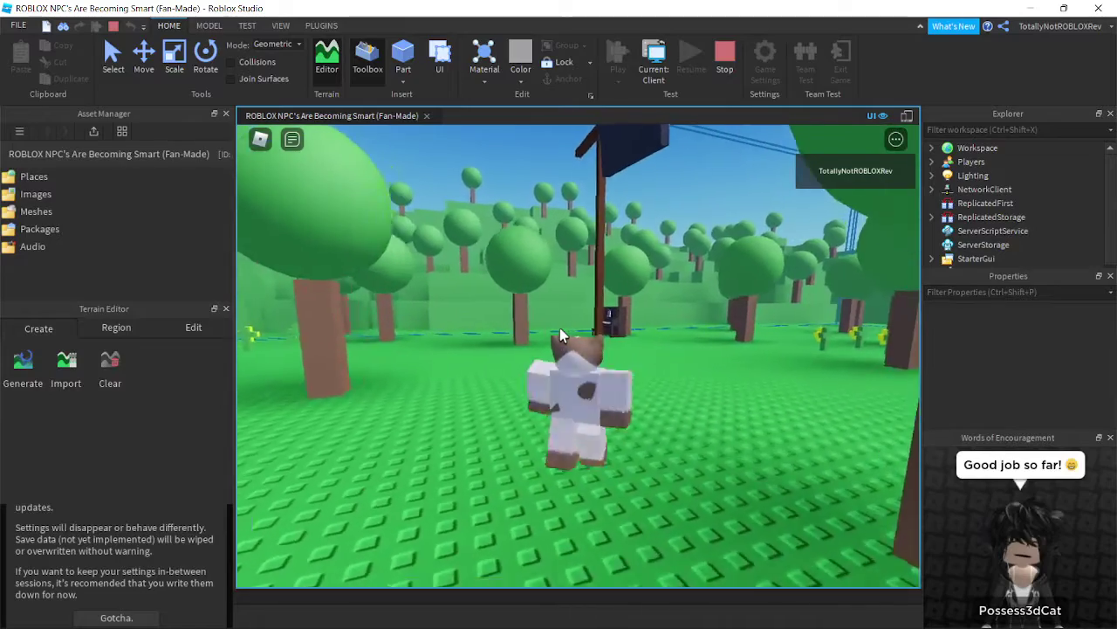
pyautogui.press('d')
pyautogui.scroll(3, 583, 337)
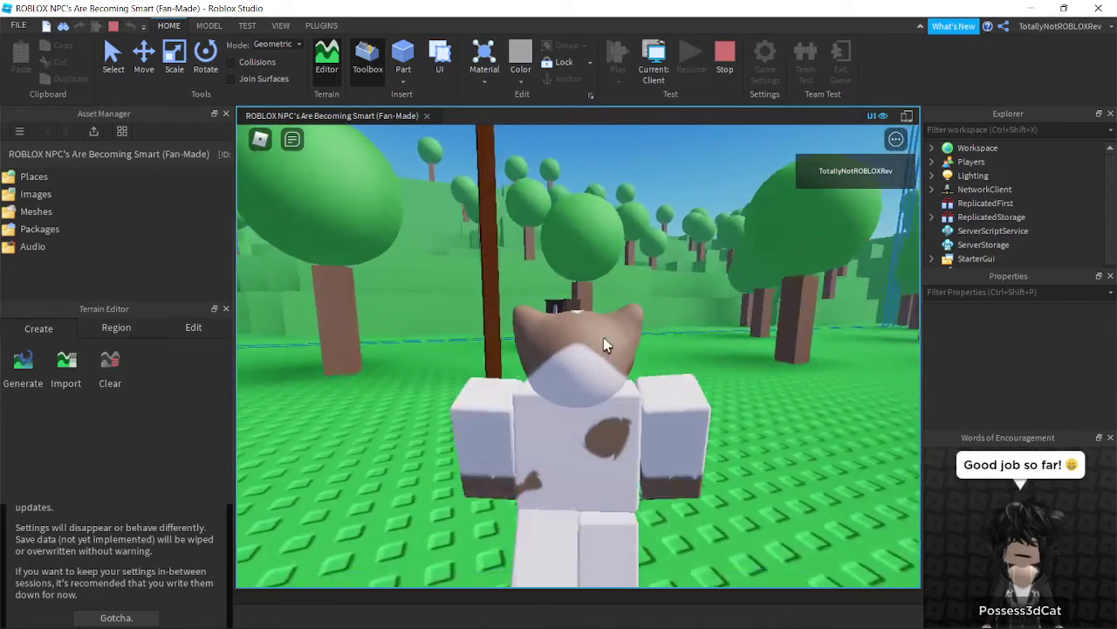
pyautogui.press('w')
pyautogui.moveTo(614, 338); pyautogui.dragTo(613, 345, button='right')
pyautogui.press('w')
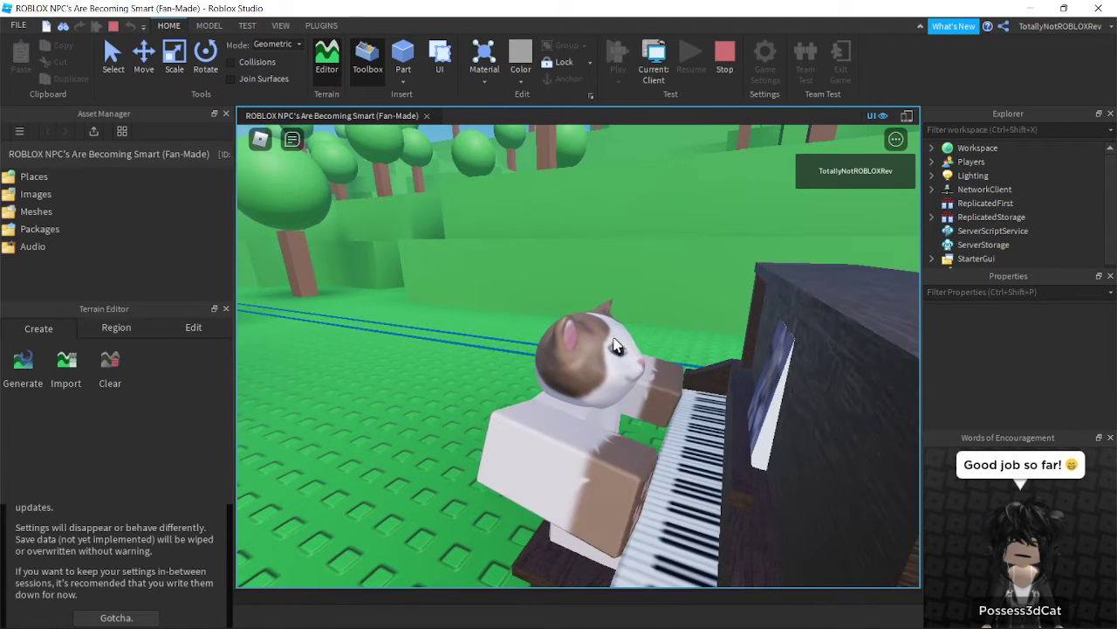
# Watch the character play the piano up close from the side to check the song, and get off the bench
pyautogui.moveTo(615, 344); pyautogui.dragTo(614, 338, button='right')
pyautogui.scroll(5, 614, 338)
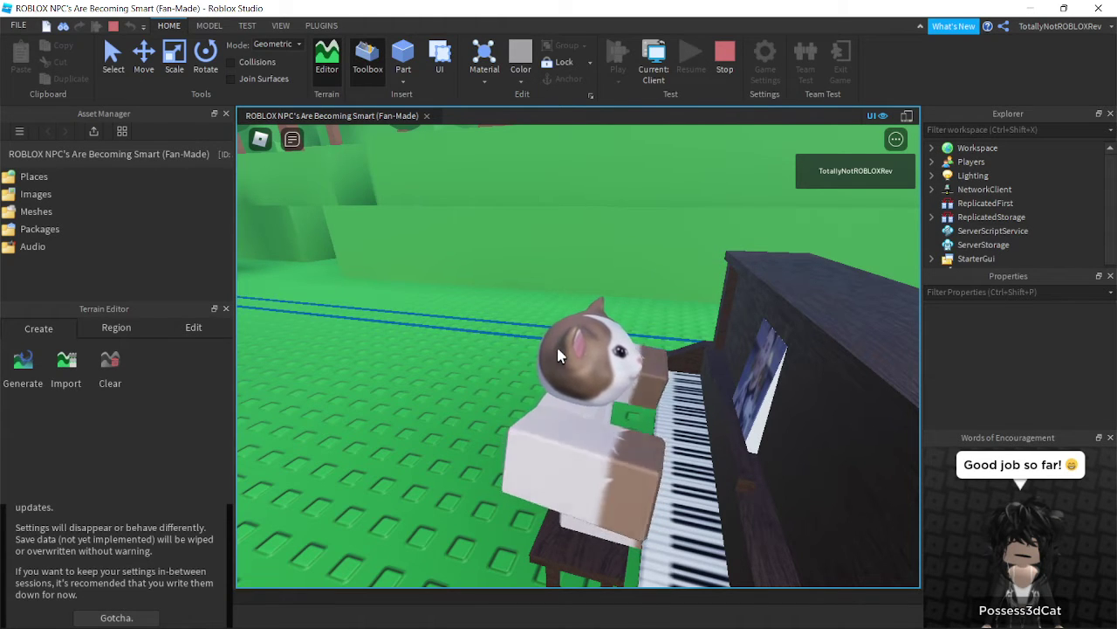
pyautogui.press('space')
pyautogui.press('s')
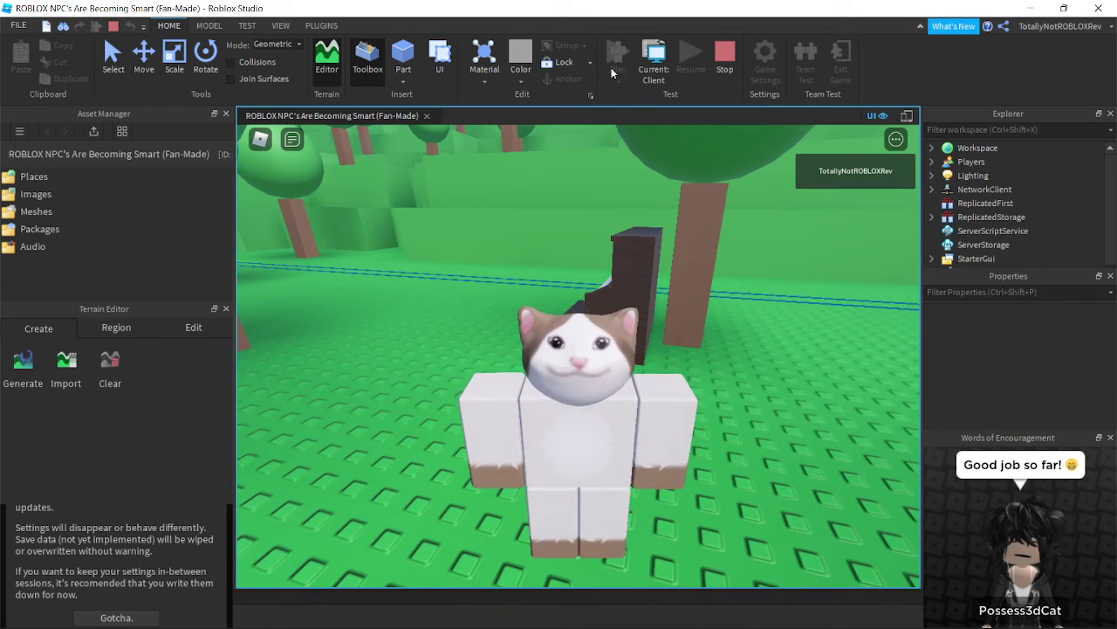